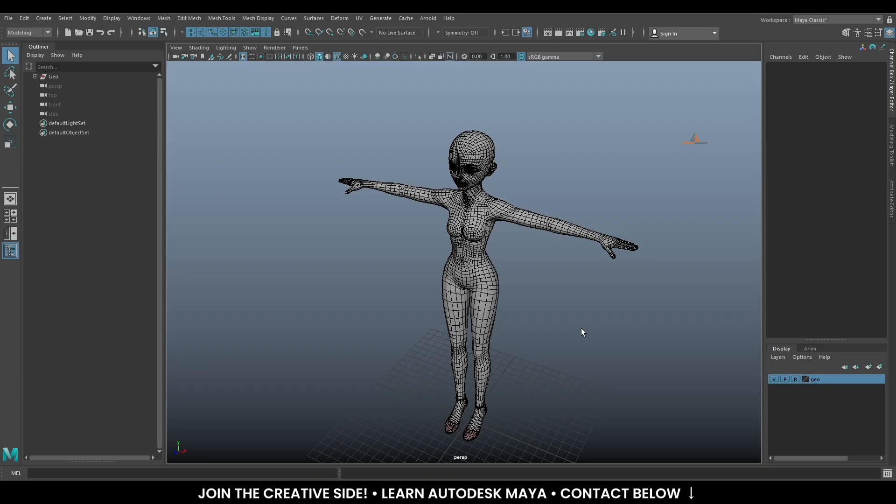
left_click_drag(603, 344, 539, 290, "alt")
middle_click_drag(539, 291, 528, 260, "alt")
left_click_drag(528, 260, 433, 274, "alt")
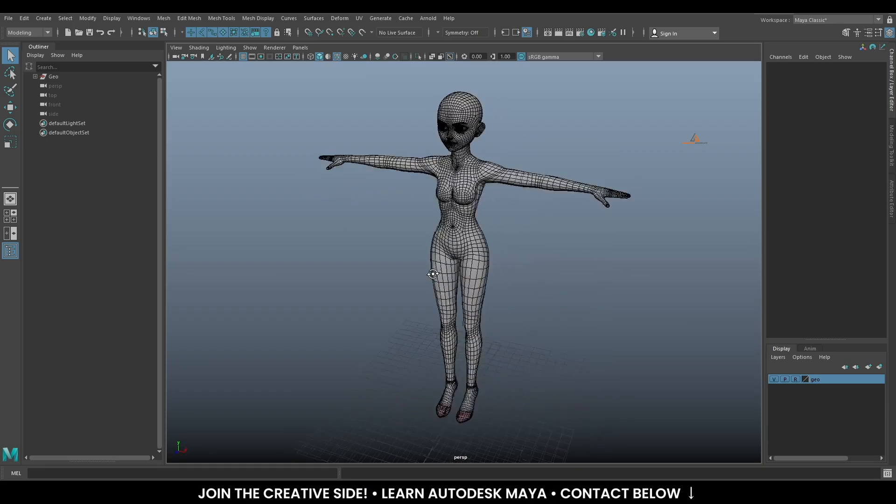
left_click_drag(555, 310, 550, 302, "alt")
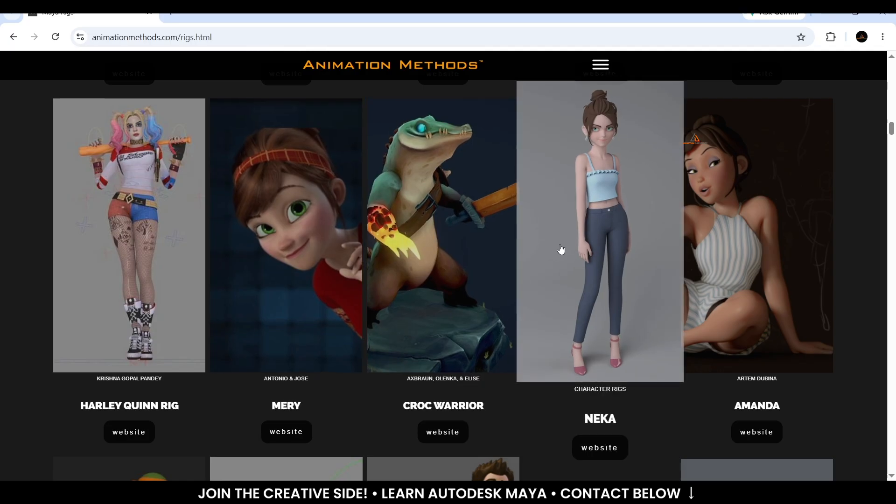
Open the Neka rig's Gumroad page from the Animation Methods rigs list in the browser and close it again
left_click(601, 207)
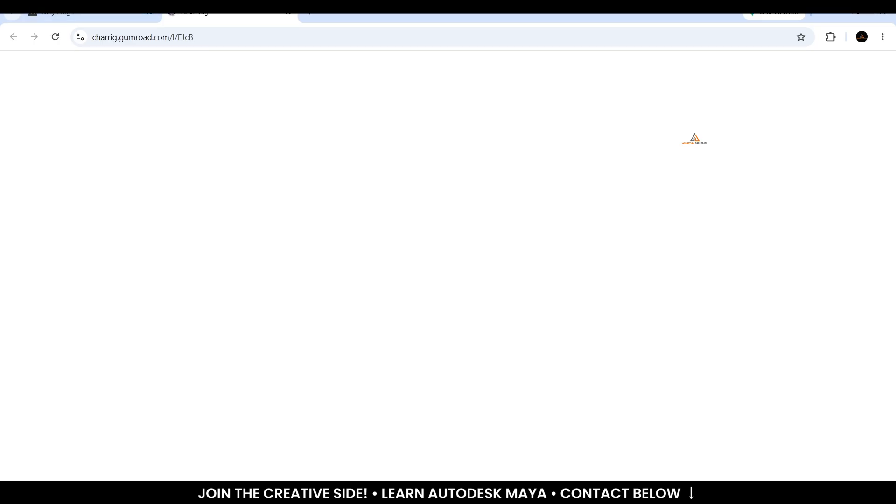
left_click(288, 13)
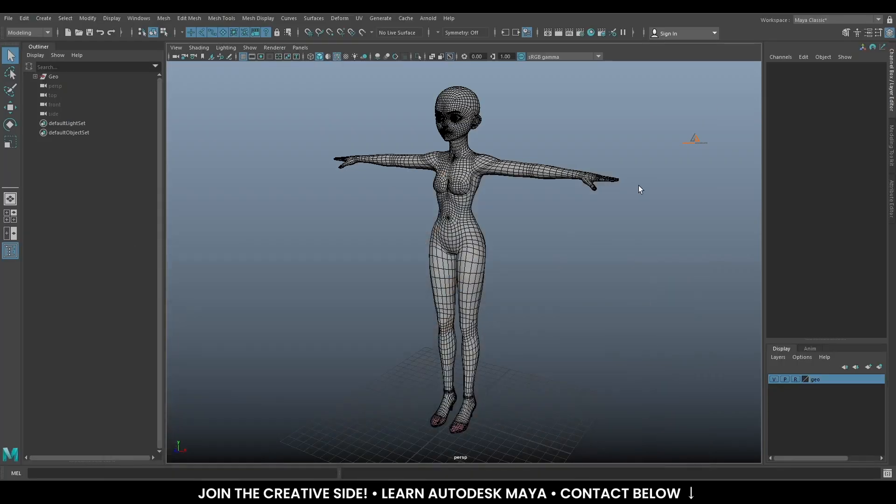
Back in Maya, examine the character mesh from several angles, from head and arms down to the feet
left_click_drag(639, 186, 509, 278, "alt")
right_click_drag(465, 208, 481, 223, "alt")
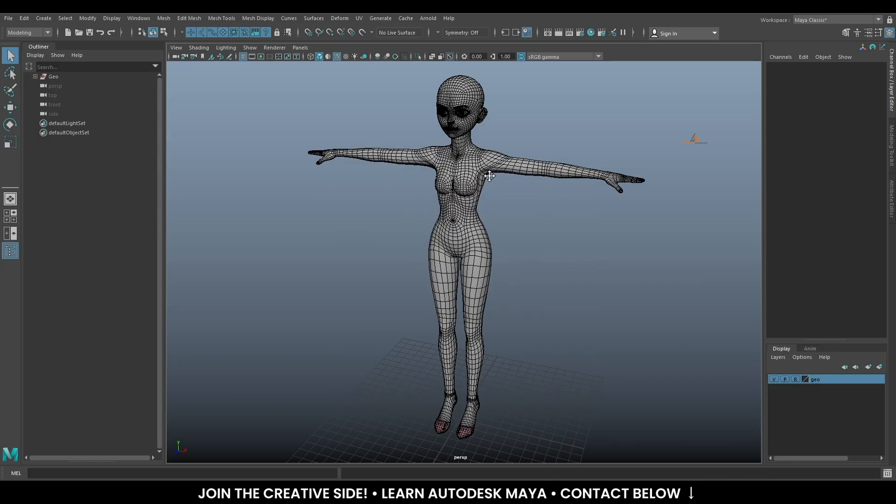
middle_click_drag(489, 176, 491, 204, "alt")
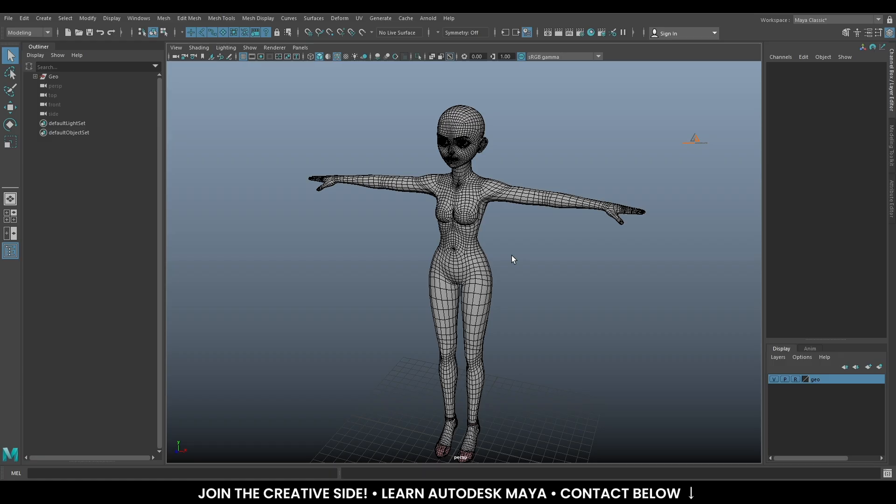
left_click_drag(511, 256, 472, 264, "alt")
scroll(514, 254, "up", 6)
scroll(471, 263, "down", 3)
left_click_drag(421, 237, 450, 201, "alt")
left_click_drag(453, 296, 481, 305, "alt")
Switch to the Rigging menu set and create a single joint at the world origin between the feet
left_click(23, 34)
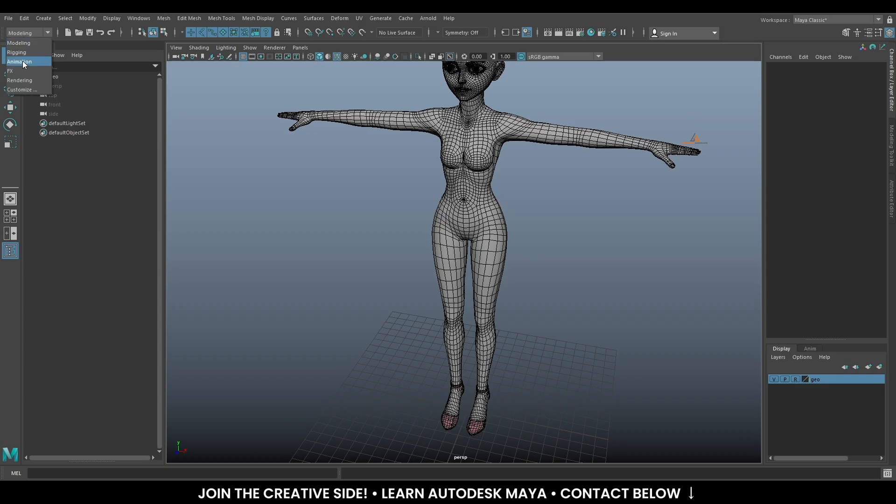
left_click(22, 55)
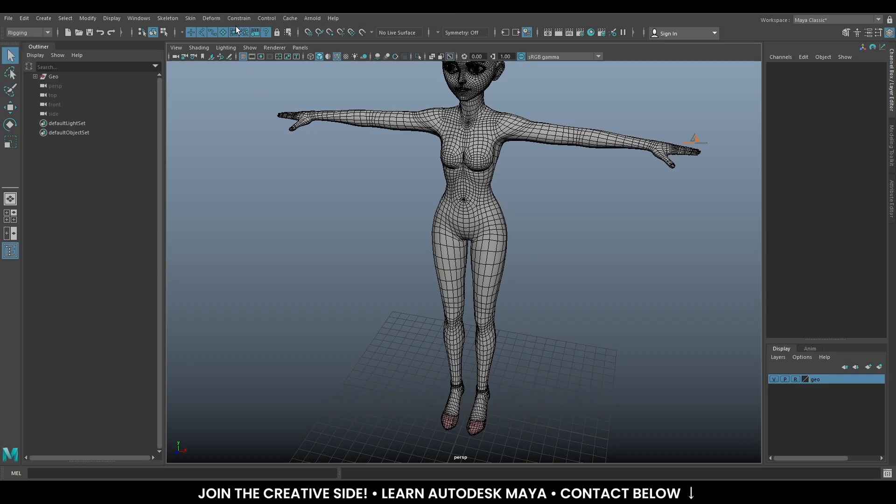
left_click(169, 17)
left_click(197, 41)
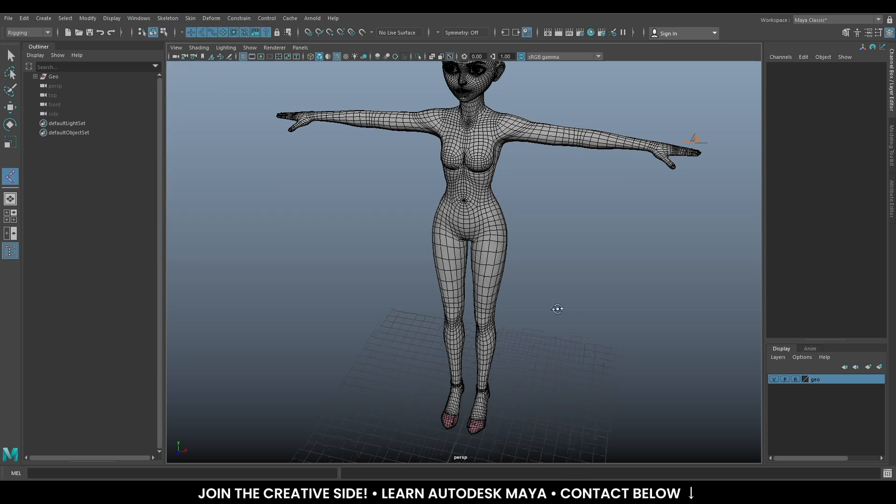
left_click_drag(558, 309, 546, 269, "alt")
middle_click_drag(546, 269, 537, 202, "alt")
right_click_drag(537, 202, 652, 353, "alt")
middle_click_drag(604, 196, 601, 56, "alt")
right_click_drag(556, 268, 593, 331, "alt")
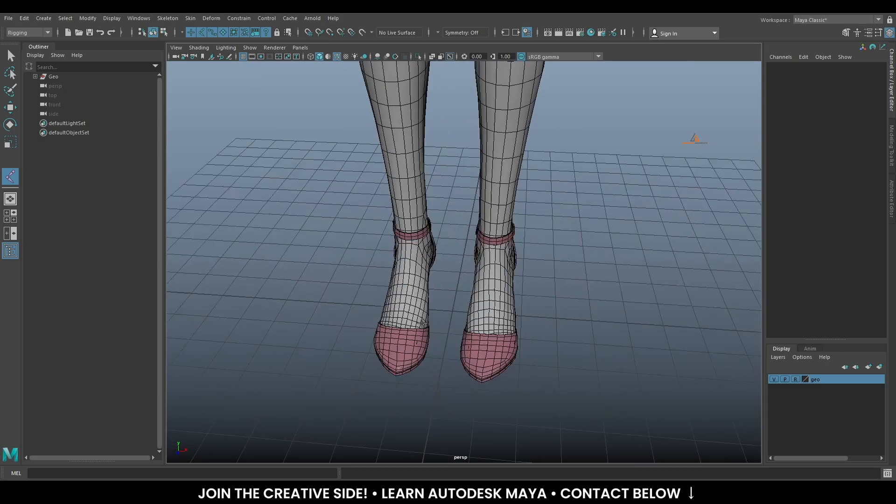
left_click(452, 311)
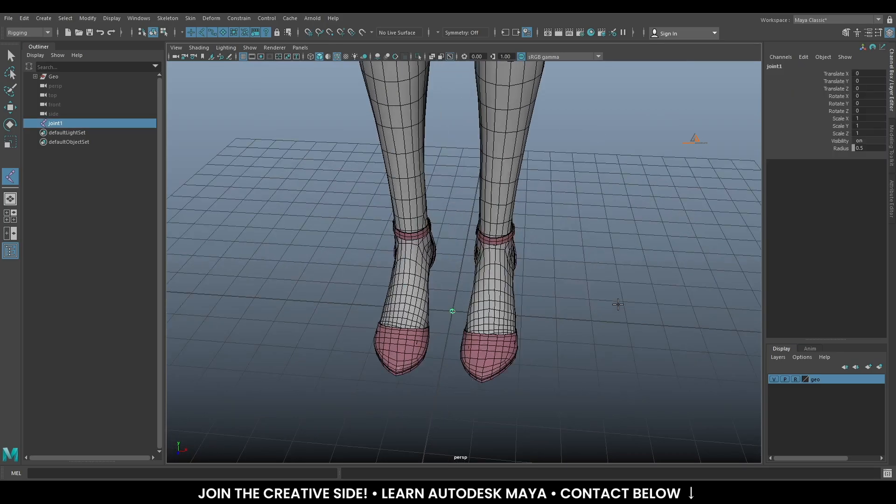
key("q")
Raise the new joint straight up in the front view to the character's pelvis, at about Translate Y 20.09
left_click_drag(618, 308, 470, 348, "alt")
key("space")
key("space")
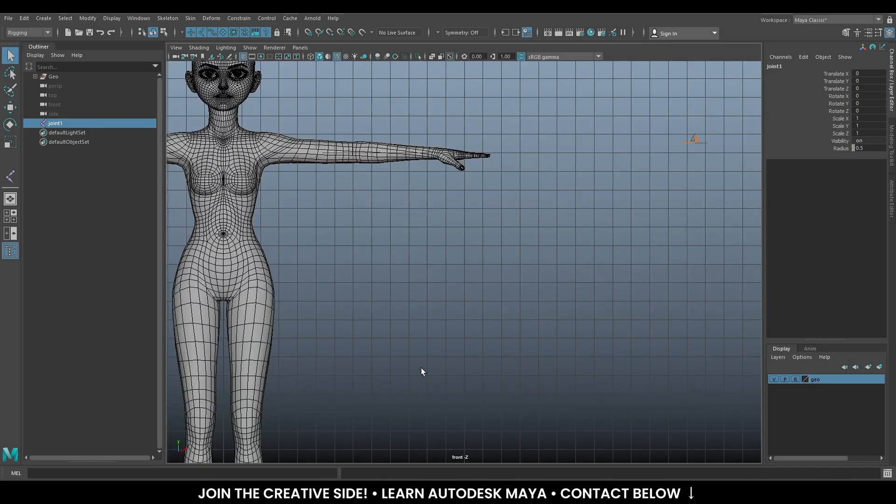
middle_click_drag(408, 321, 614, 323, "alt")
key("w")
scroll(611, 315, "down", 2)
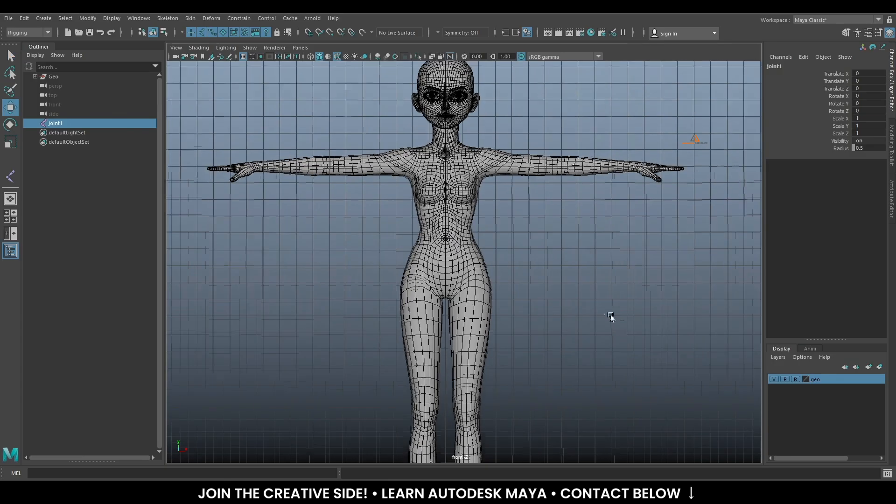
scroll(481, 401, "down", 2)
left_click_drag(446, 425, 414, 166)
scroll(632, 260, "up", 6)
Check the pelvis joint's position in the side view and rename it c_root_jnt
key("space")
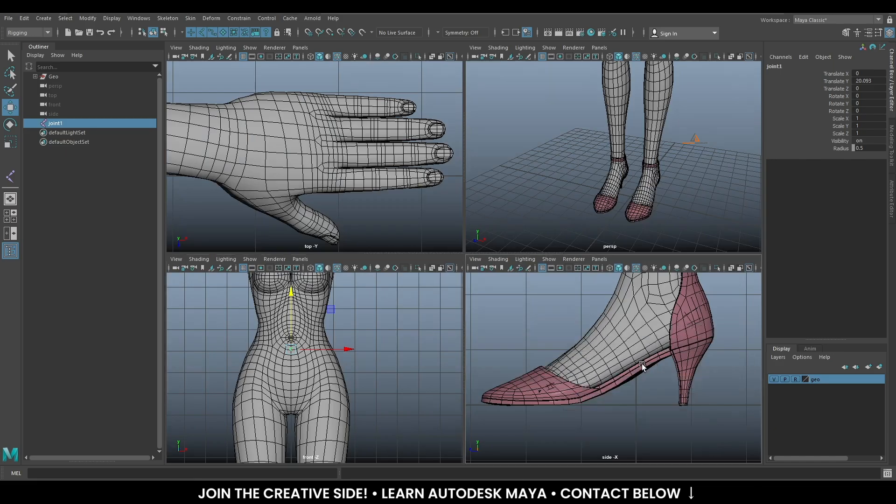
key("space")
scroll(528, 265, "down", 3)
scroll(488, 183, "up", 2)
middle_click_drag(488, 135, 487, 312, "alt")
right_click_drag(486, 312, 614, 363, "alt")
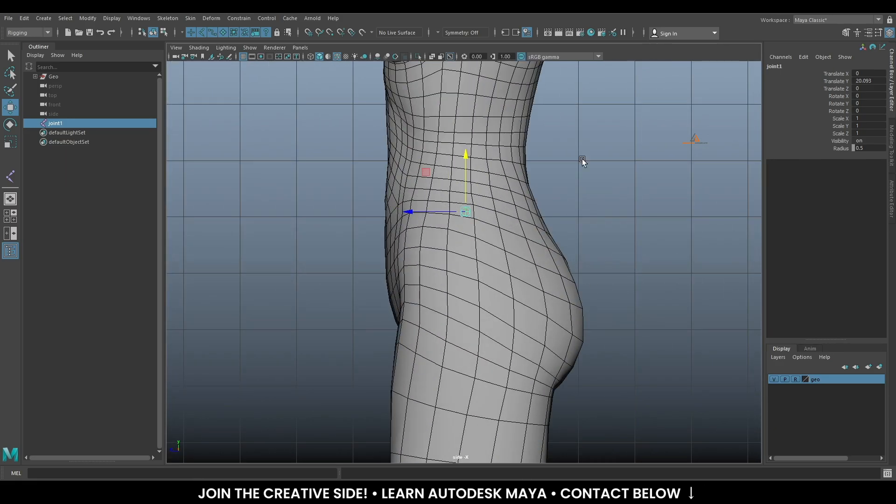
right_click_drag(464, 208, 580, 244, "alt")
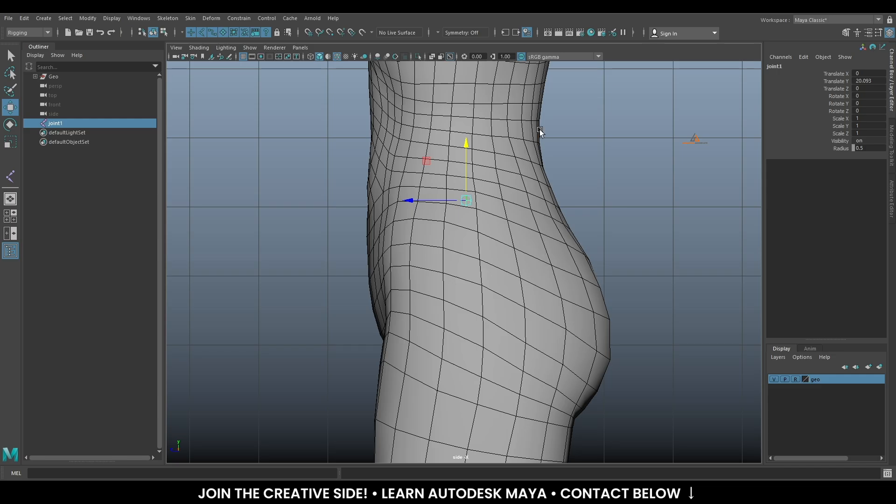
double_click(788, 65)
type("c")
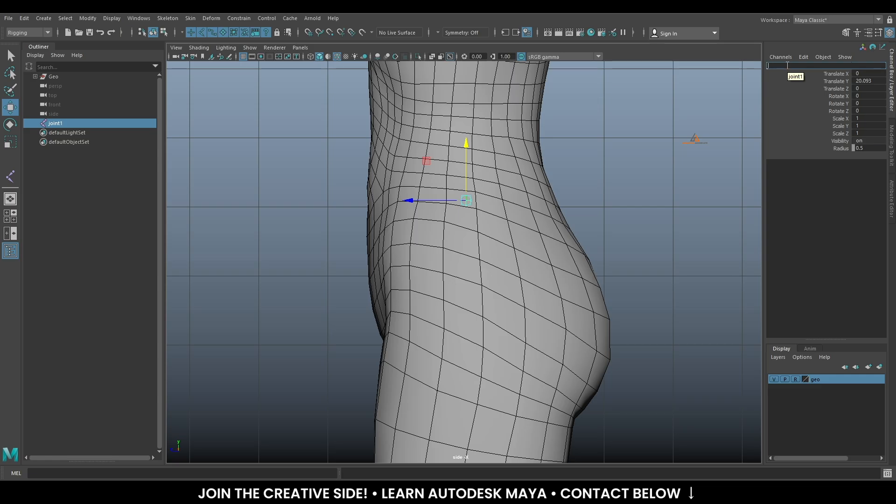
type("_root_jnt")
key("Return")
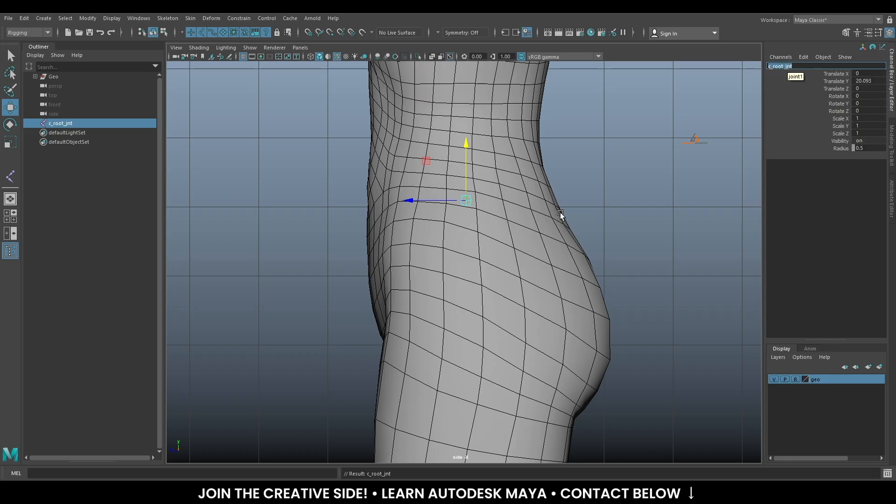
Create a separate joint just above and behind the root joint in the side view, at about Y 20.17 and Z -0.14
scroll(513, 210, "down", 2)
key("space")
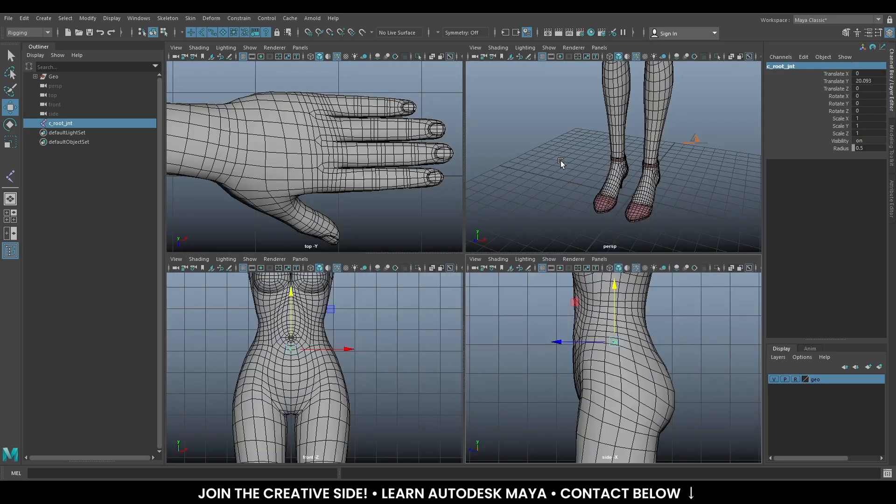
key("space")
scroll(564, 197, "up", 6)
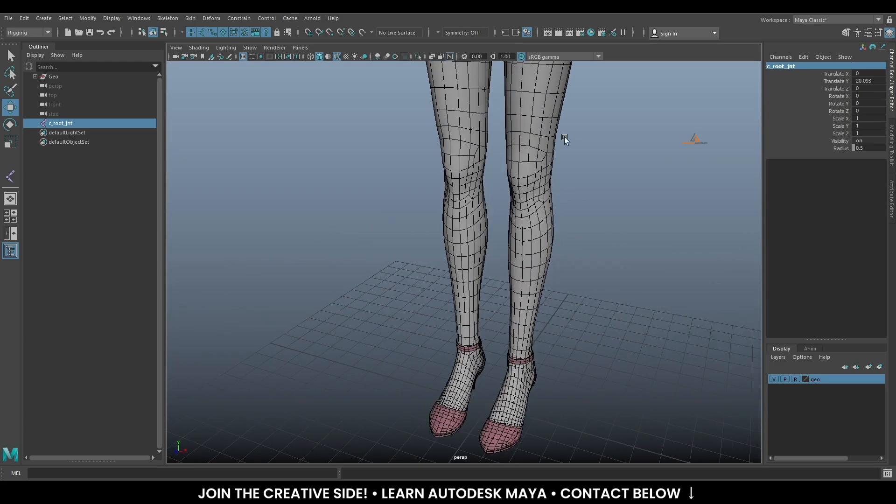
key("space")
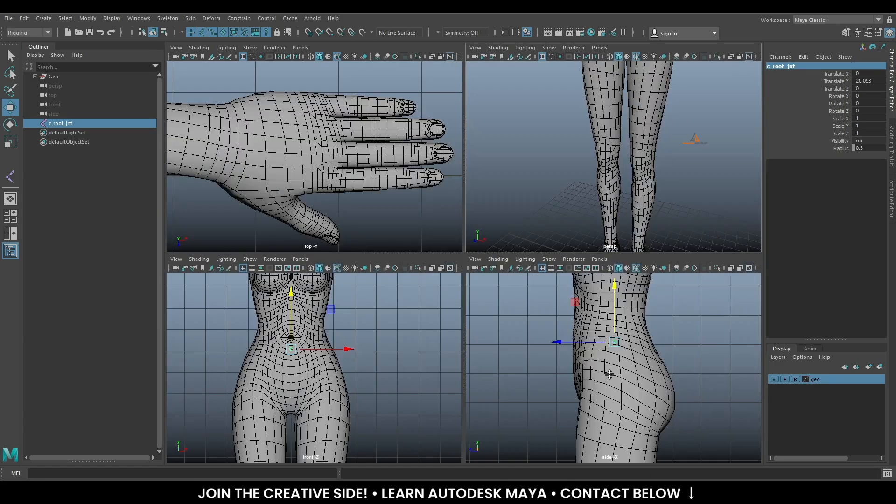
key("space")
middle_click_drag(553, 187, 544, 287, "alt")
scroll(534, 275, "down", 4)
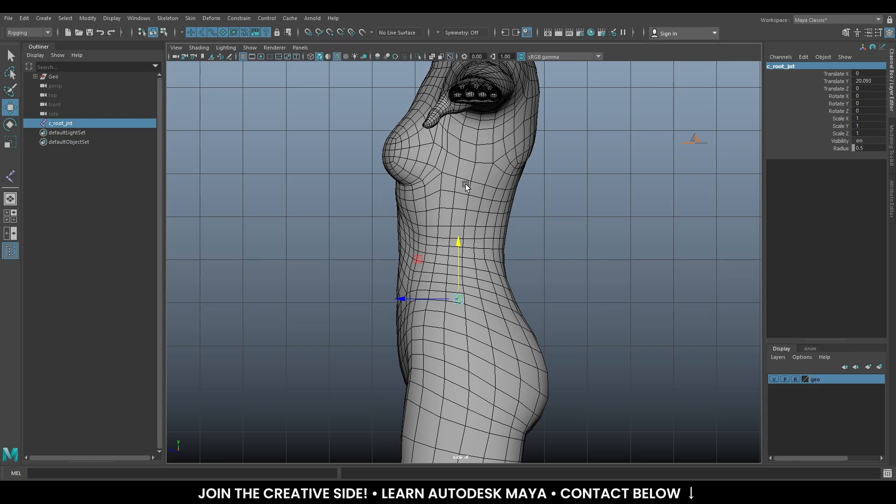
scroll(544, 176, "down", 2)
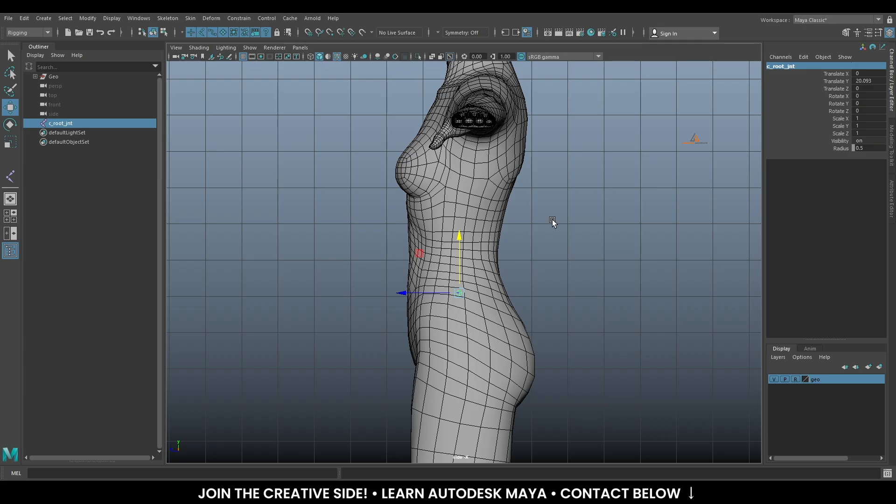
left_click(460, 242)
left_click(10, 175)
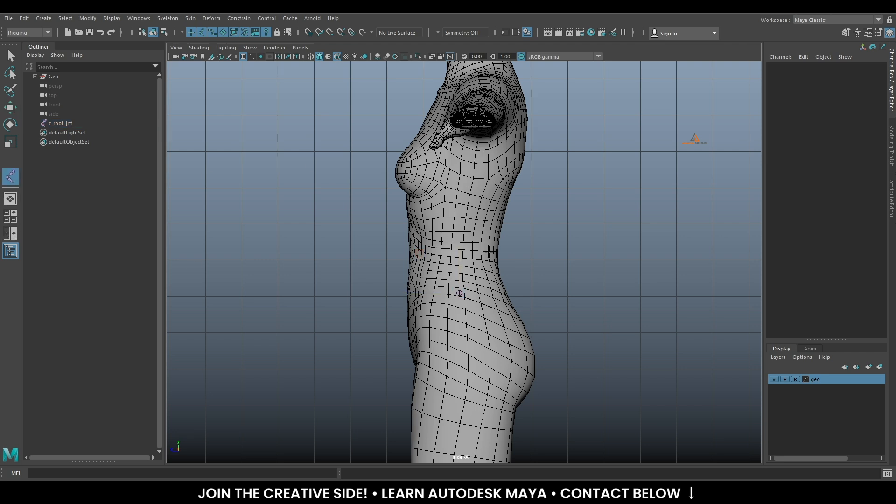
scroll(457, 306, "up", 3)
scroll(455, 247, "up", 2)
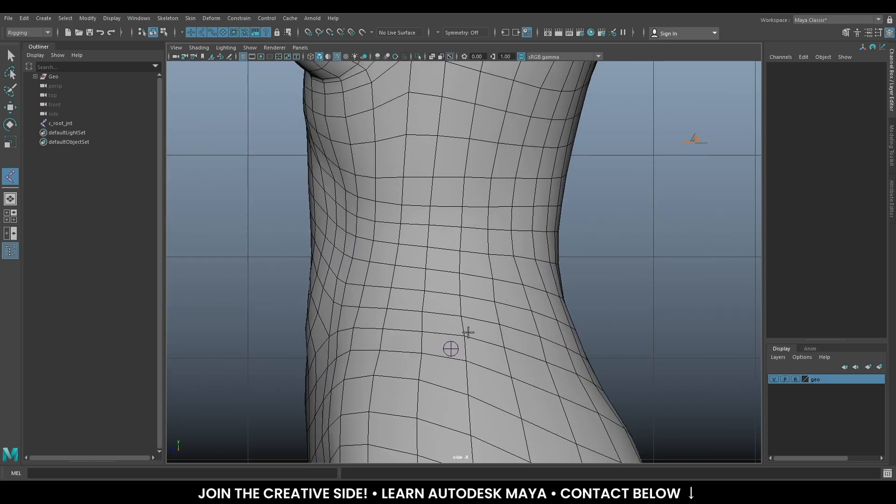
left_click(466, 321)
left_click_drag(467, 336, 465, 341)
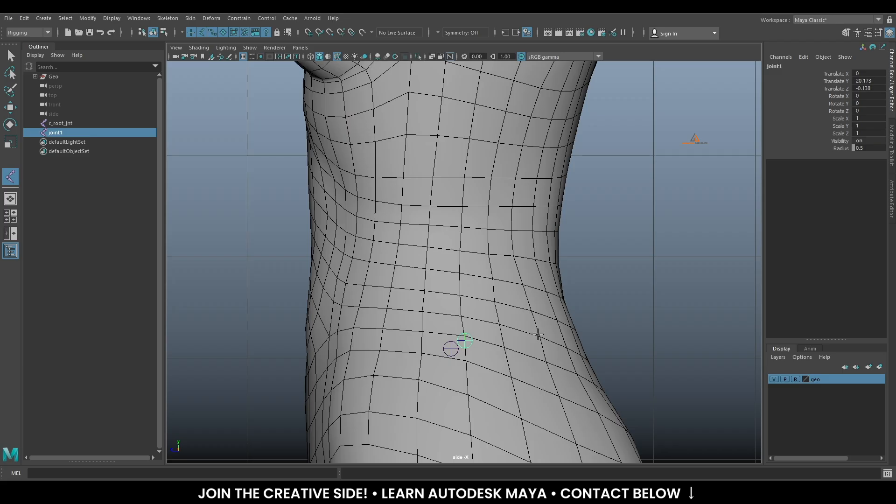
scroll(532, 322, "down", 2)
right_click_drag(532, 318, 519, 321, "alt")
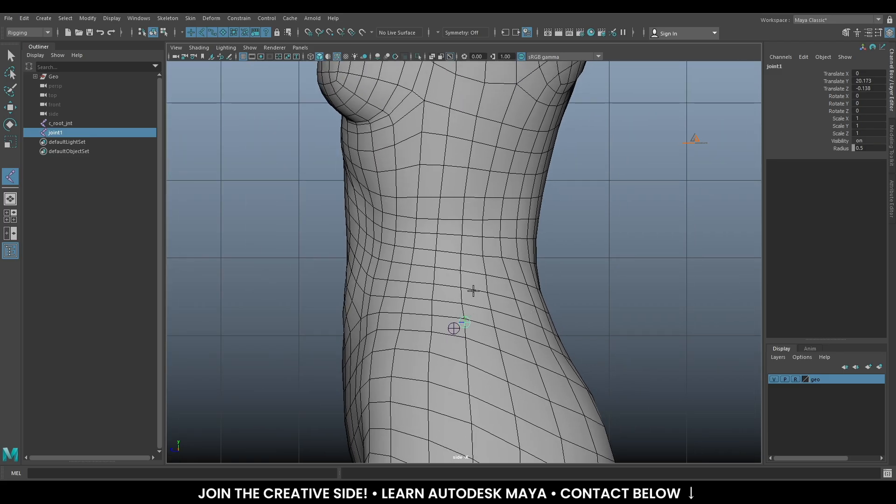
left_click_drag(452, 240, 462, 230)
key("Return")
middle_click_drag(520, 182, 490, 295, "alt")
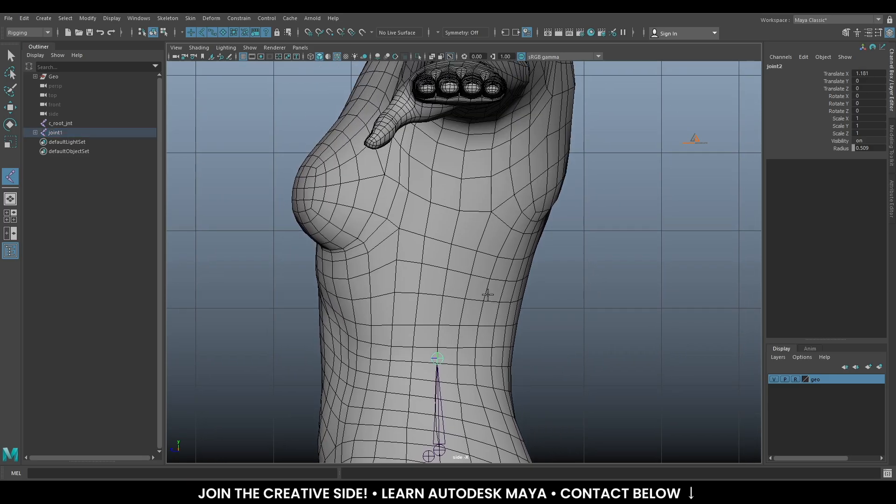
left_click_drag(456, 264, 445, 269)
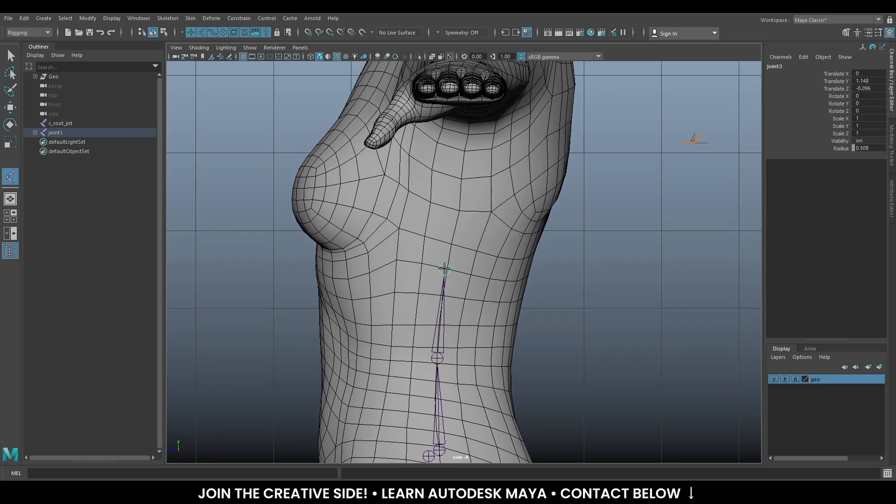
middle_click_drag(487, 217, 473, 281, "alt")
mouse_move(448, 226)
left_mouse_down()
mouse_move(452, 218)
mouse_move(450, 227)
left_mouse_up()
key("Return")
middle_click_drag(502, 193, 481, 253, "alt")
key("ctrl+z")
key("ctrl+z")
key("ctrl+z")
key("ctrl+z")
key("ctrl+z")
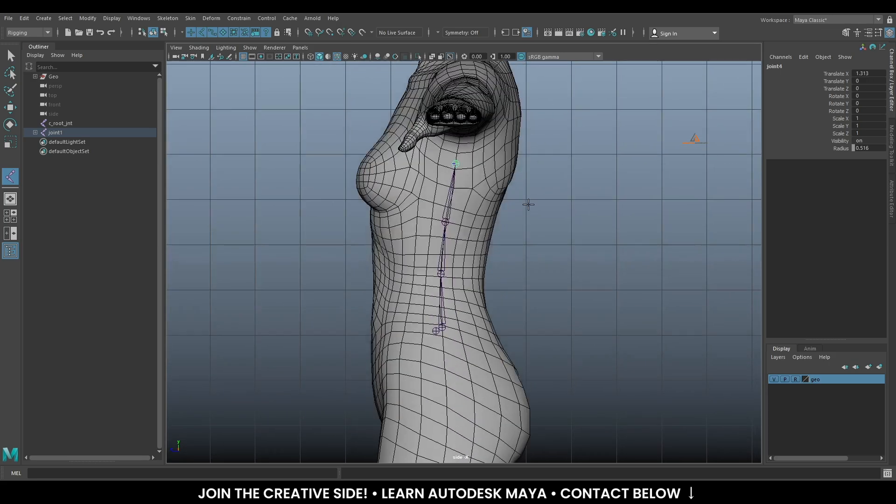
key("ctrl+z")
Extend the lowest spine joint with five evenly spaced joints following the back's curve up to the base of the neck, and complete the chain
right_click_drag(420, 224, 488, 335, "alt")
left_click_drag(432, 283, 434, 204)
middle_click_drag(508, 248, 525, 332, "alt")
scroll(521, 326, "up", 1)
left_click_drag(465, 221, 466, 205)
middle_click_drag(514, 212, 519, 302, "alt")
left_click(475, 224)
left_click_drag(475, 223, 483, 209)
middle_click_drag(555, 233, 572, 289, "alt")
left_click_drag(528, 208, 491, 167)
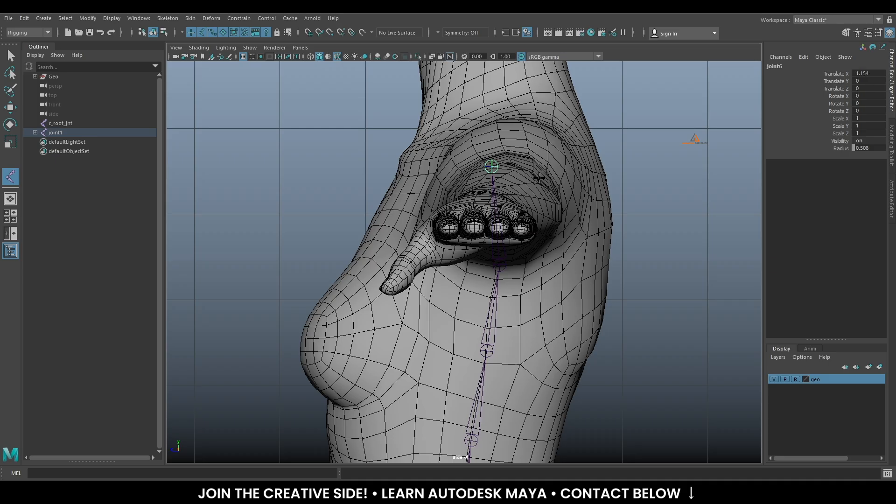
key("Return")
key("w")
Check the spine joint chain's placement inside the torso in the side and front views
scroll(602, 336, "down", 5)
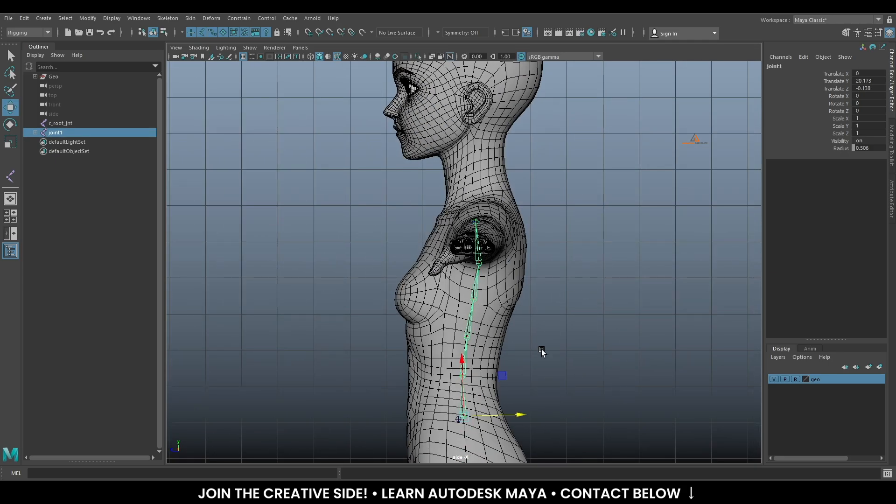
scroll(537, 284, "down", 3)
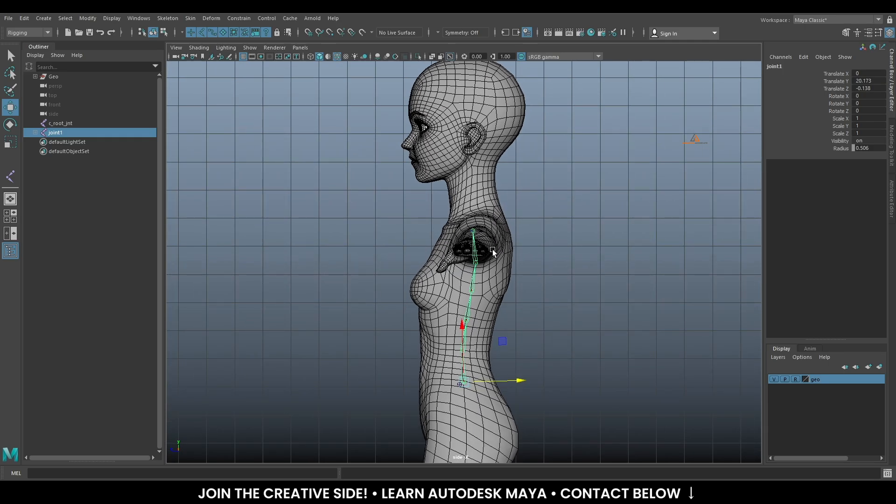
key("space")
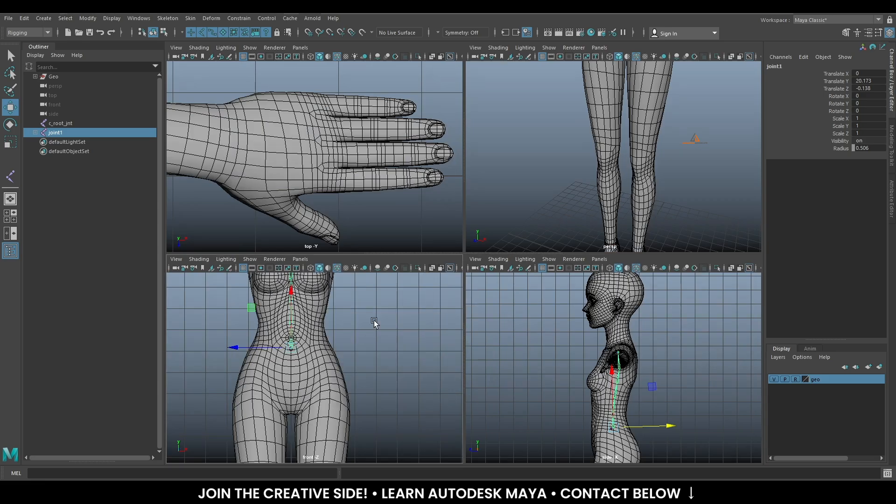
key("space")
scroll(536, 368, "down", 1)
middle_click_drag(466, 176, 508, 333, "alt")
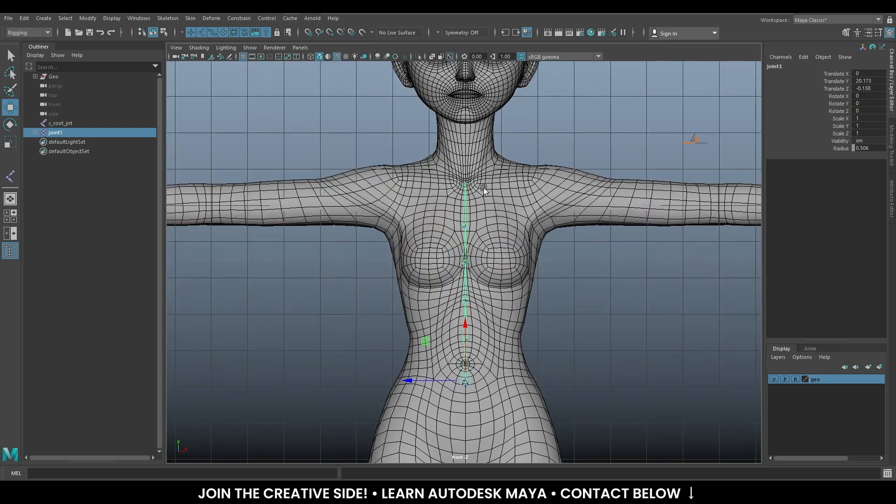
Lower the top spine joint at the neck base by about 0.23 units in the front view, moving only its pivot
scroll(630, 300, "up", 2)
scroll(567, 261, "up", 5)
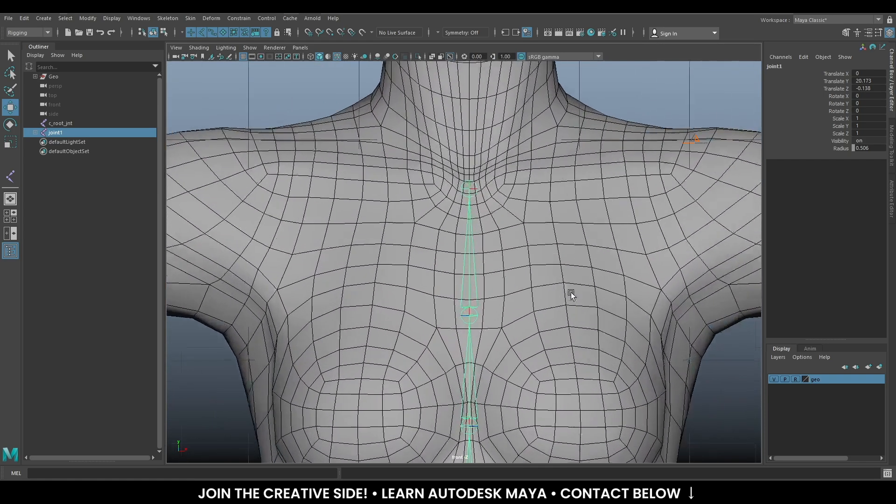
left_click(471, 187)
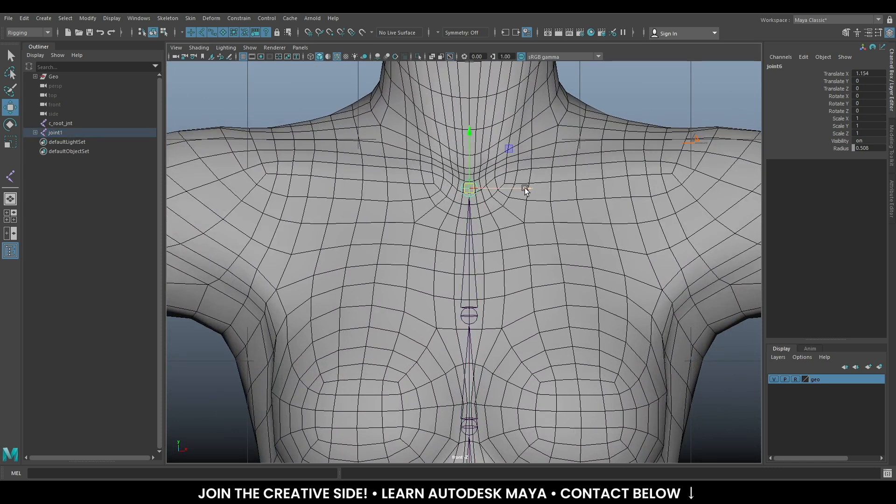
key("d")
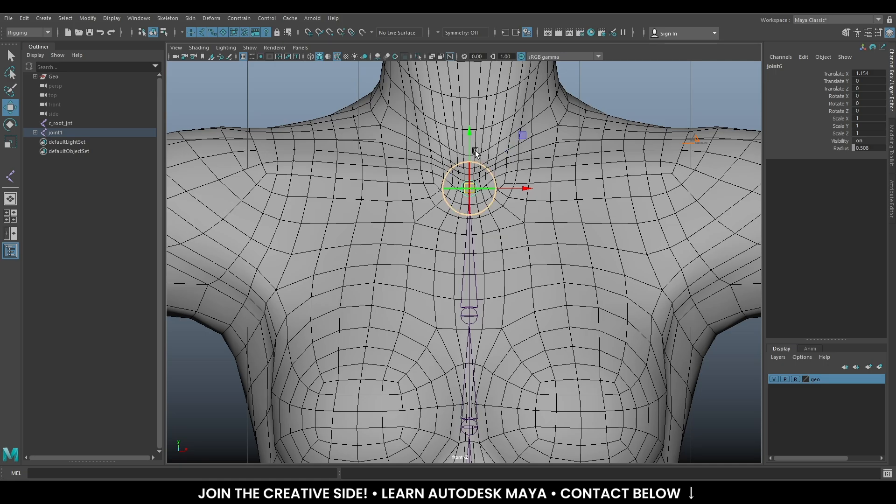
left_click_drag(470, 131, 472, 158)
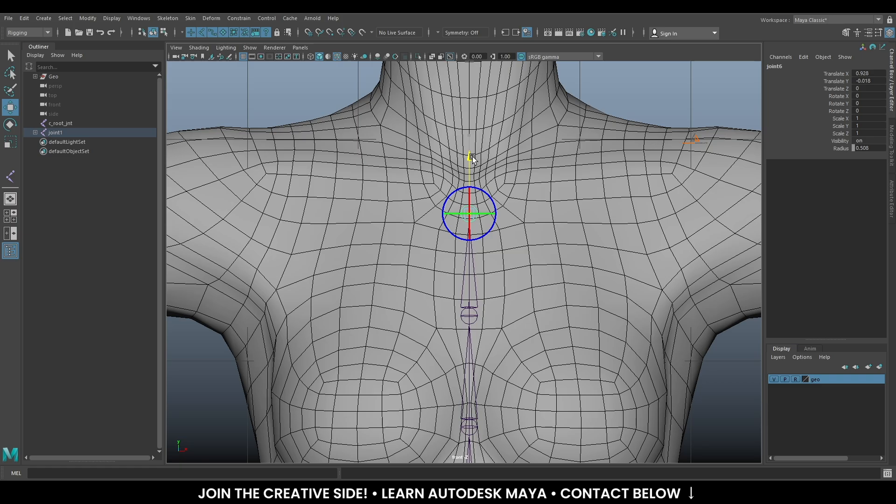
Lower the next two upper spine joints by about 0.08 and 0.04 units, moving only their pivots to even out the spacing
left_click(468, 323)
middle_click_drag(622, 285, 602, 212, "alt")
left_click_drag(450, 185, 452, 195)
middle_click_drag(623, 292, 610, 162, "alt")
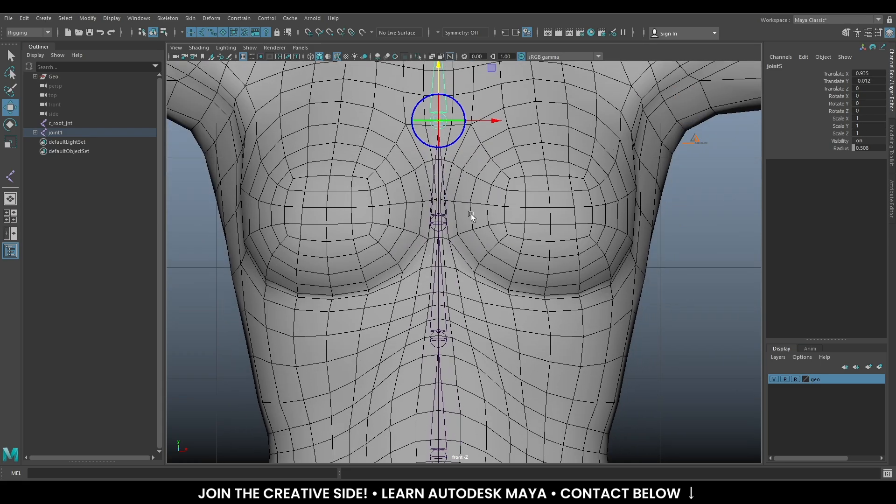
left_click(437, 223)
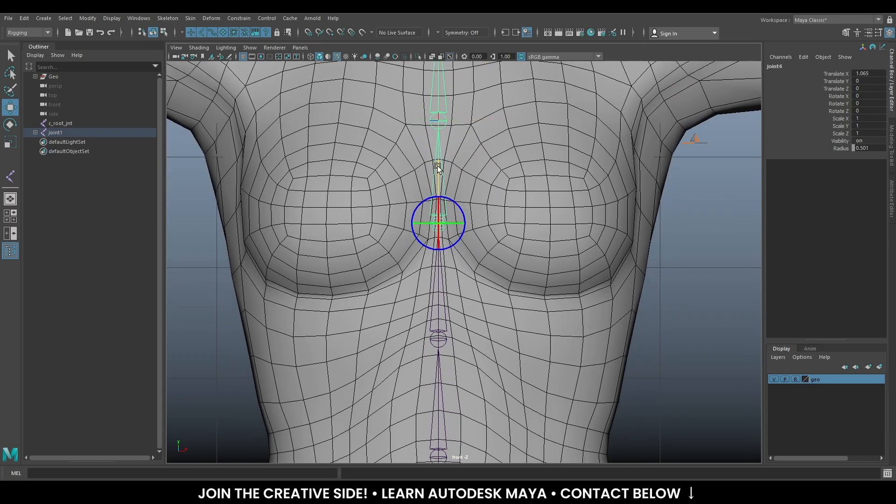
Lower the third and second spine joints from the base by about 0.07 and 0.08 units, moving only their pivots
left_click(437, 338)
left_click_drag(439, 285, 442, 294)
middle_click_drag(590, 416, 601, 236, "alt")
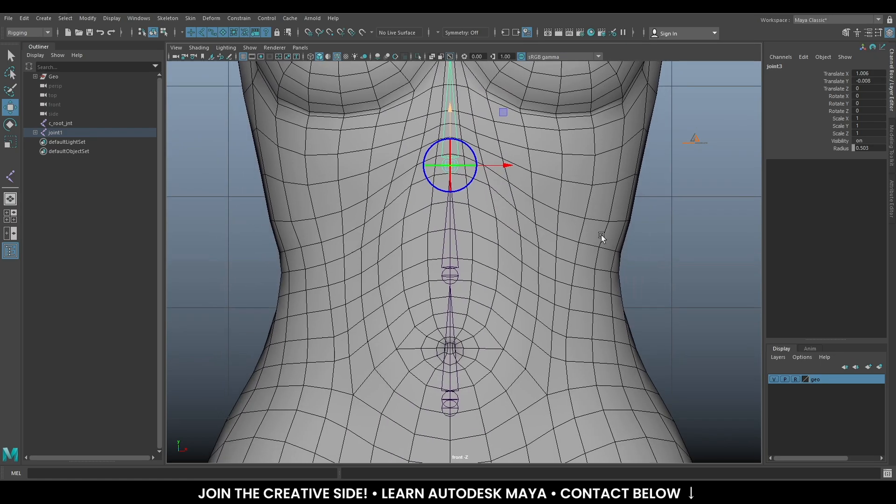
left_click(451, 259)
left_click_drag(453, 224, 454, 232)
right_click_drag(557, 348, 536, 321, "alt")
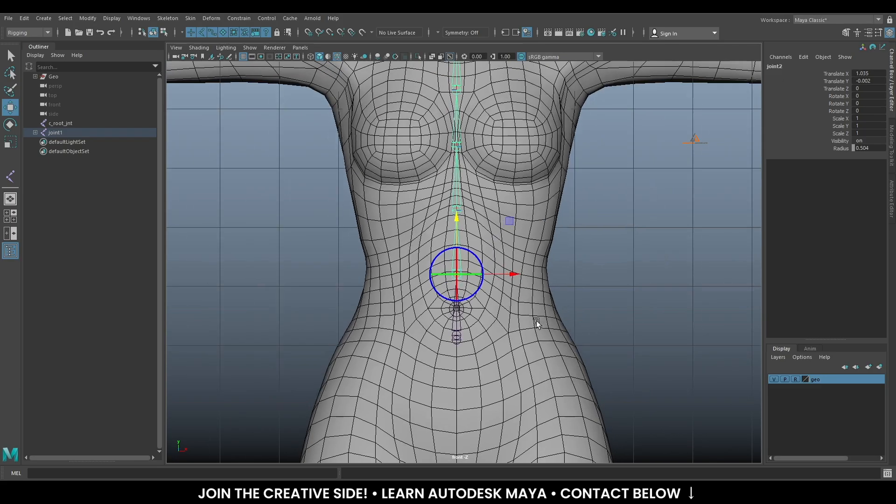
Examine the adjusted spine joint chain inside the torso in the perspective view
key("space")
key("space")
right_click_drag(618, 217, 566, 140, "alt")
middle_click_drag(566, 140, 564, 275, "alt")
scroll(563, 276, "down", 2)
key("d")
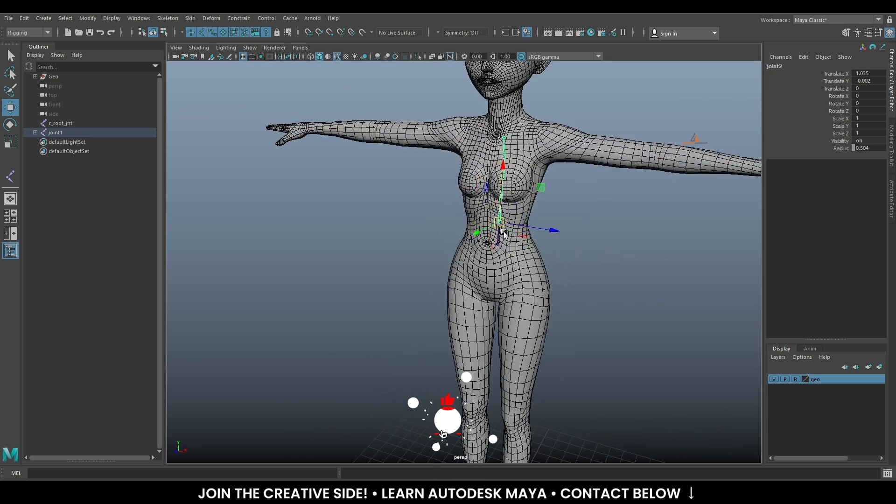
right_click_drag(509, 120, 559, 174, "alt")
middle_click_drag(559, 174, 500, 299, "alt")
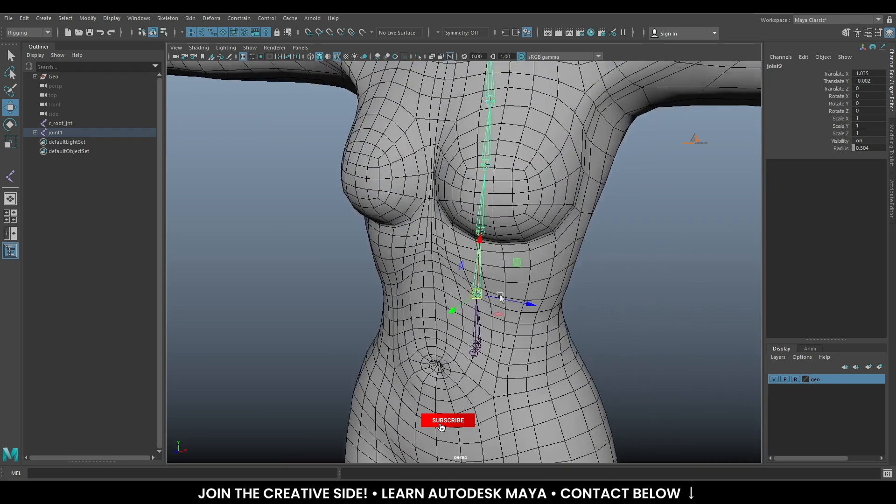
left_click_drag(500, 298, 533, 299, "alt")
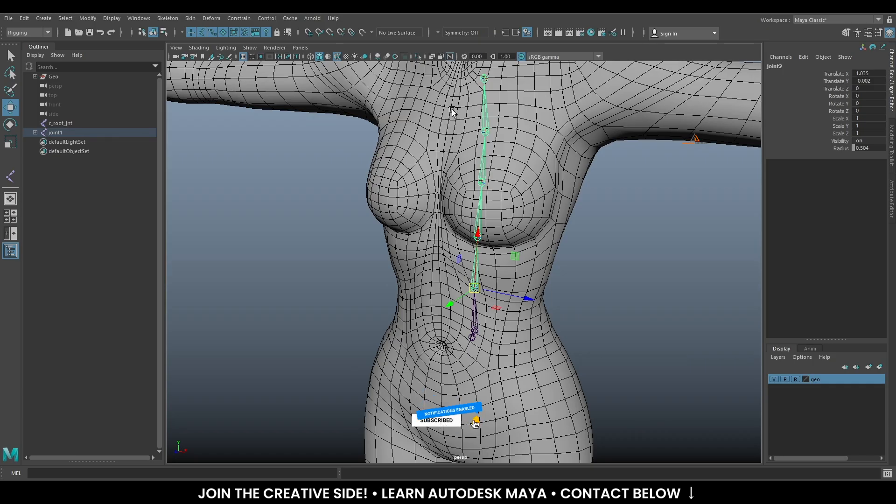
Try moving the second spine joint freely in the perspective view, with and without its children, and undo the moves
left_click_drag(476, 287, 484, 245)
key("ctrl+z")
key("ctrl+z")
key("d")
left_click_drag(477, 287, 527, 288)
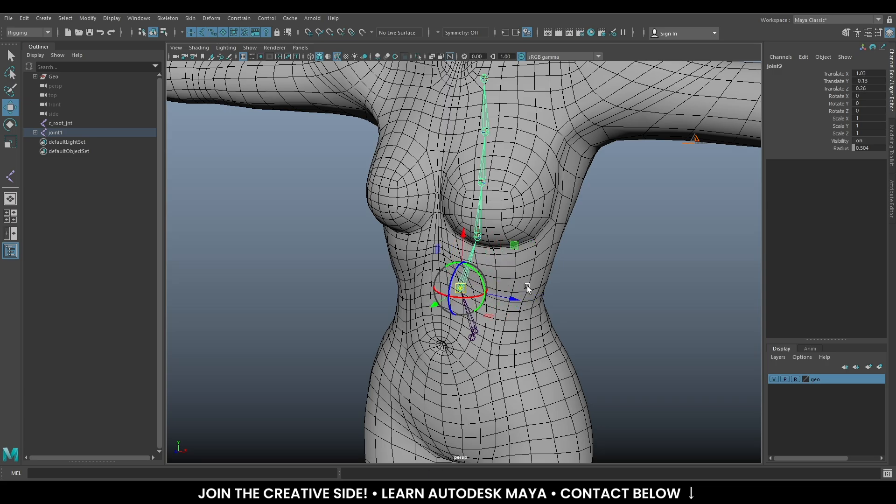
key("ctrl+z")
key("d")
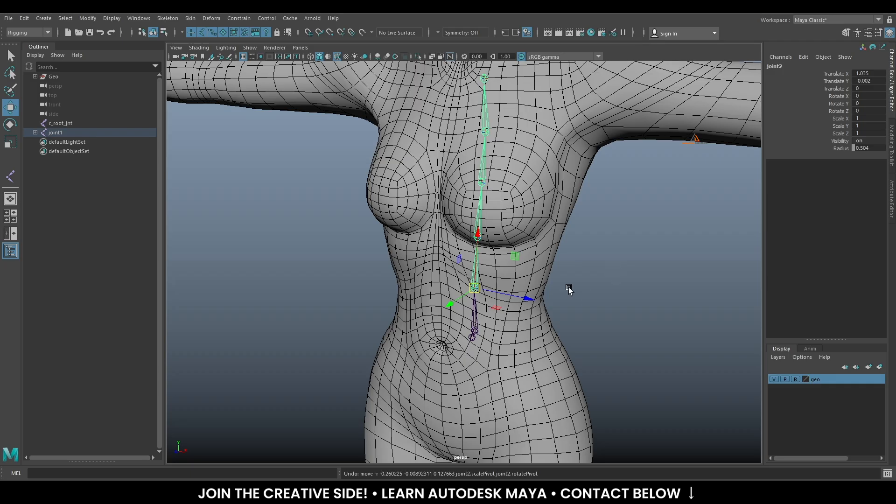
Select the lowest spine joint so the whole spine chain is highlighted in the perspective view
left_click_drag(570, 231, 532, 293, "alt")
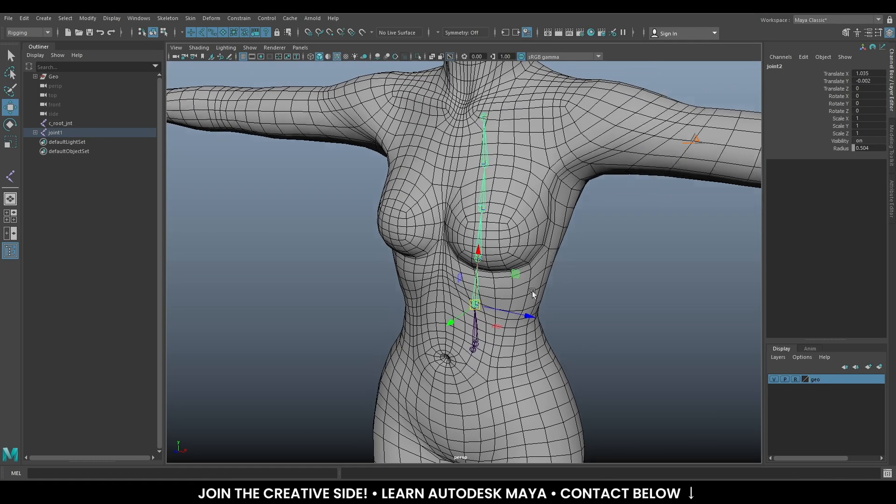
left_click(475, 332)
left_click_drag(613, 311, 614, 297, "alt")
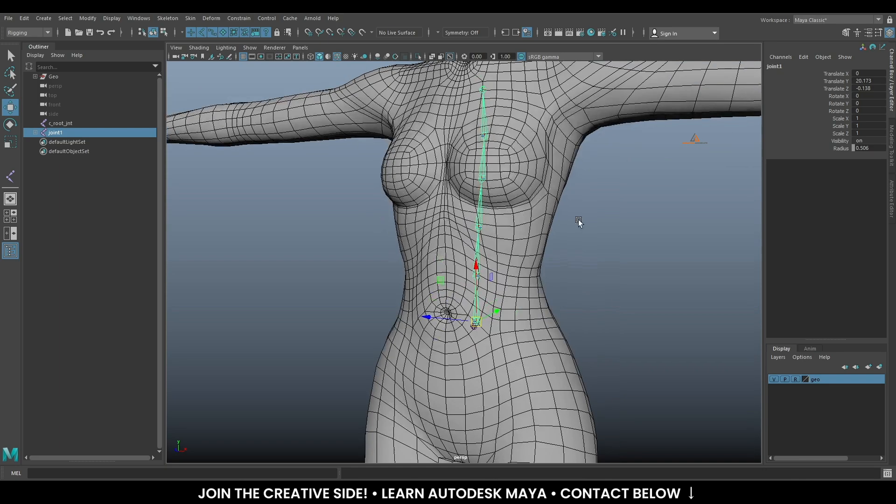
middle_click_drag(579, 220, 579, 268, "alt")
right_click_drag(596, 293, 578, 265, "alt")
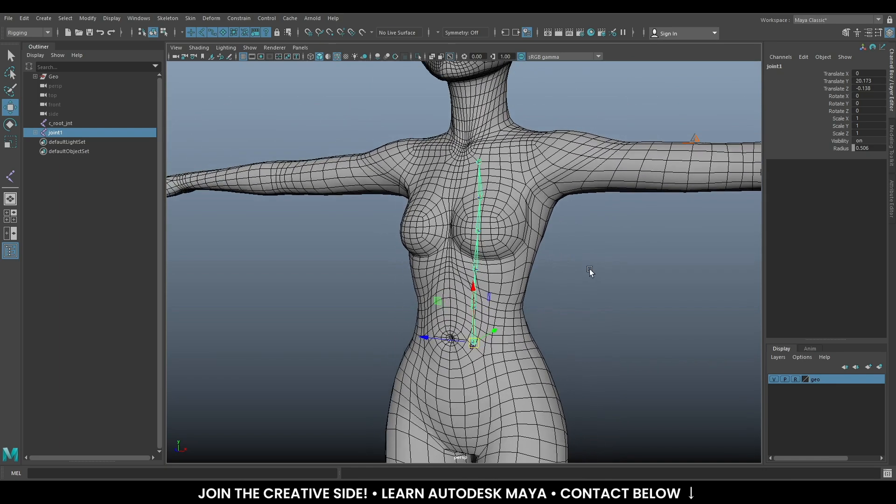
left_click(88, 19)
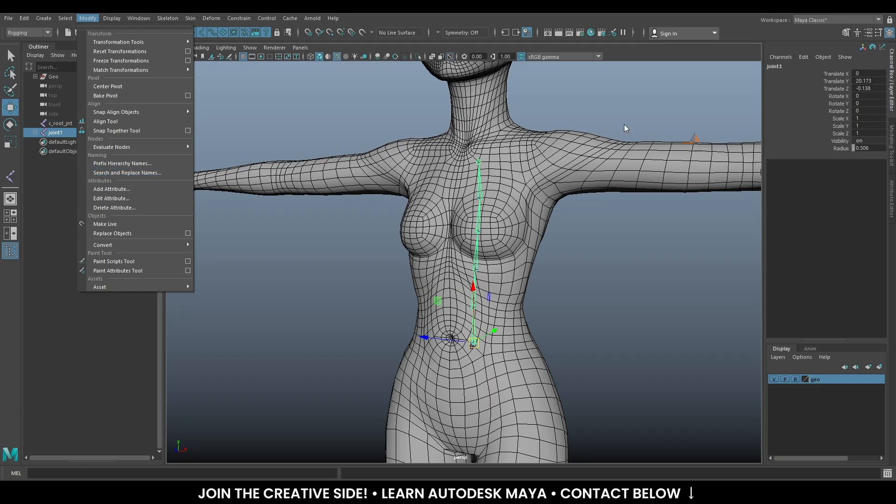
left_click(429, 122)
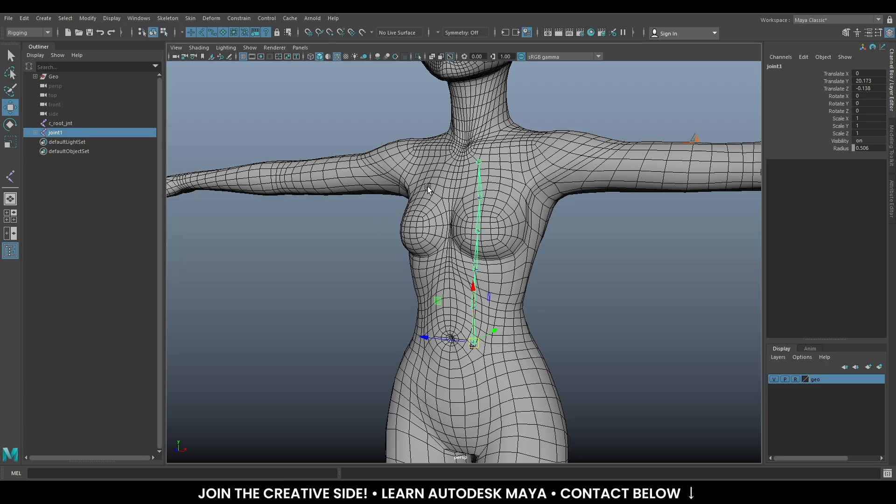
Run the entire cometMenu.mel script in the Script Editor to add the Comet menu, and close the editor
scroll(577, 322, "down", 4)
left_click(887, 473)
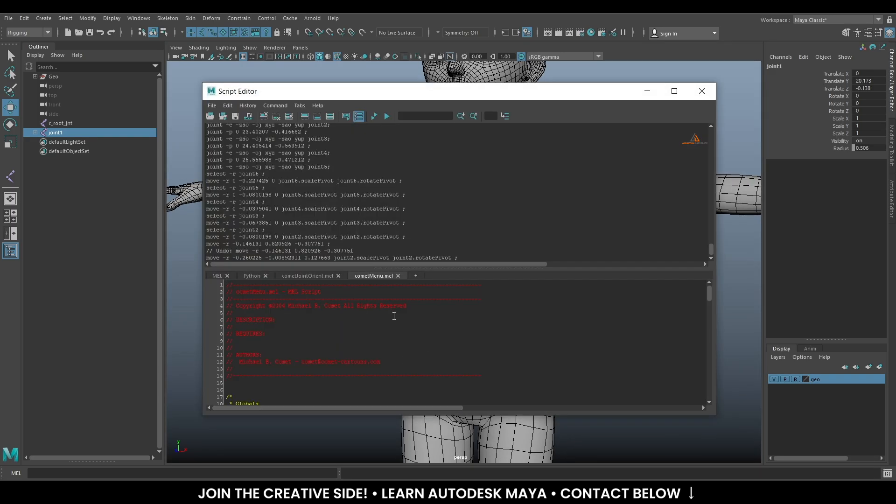
key("ctrl+a")
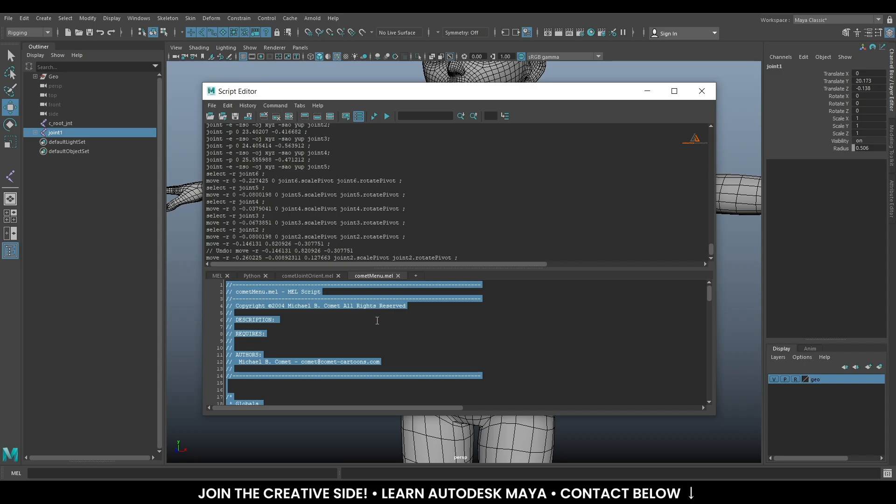
key("ctrl+Return")
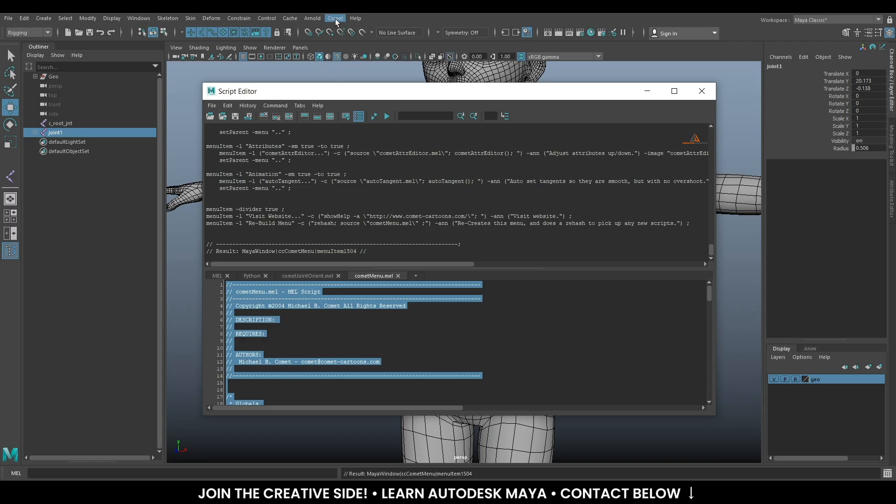
left_click(702, 91)
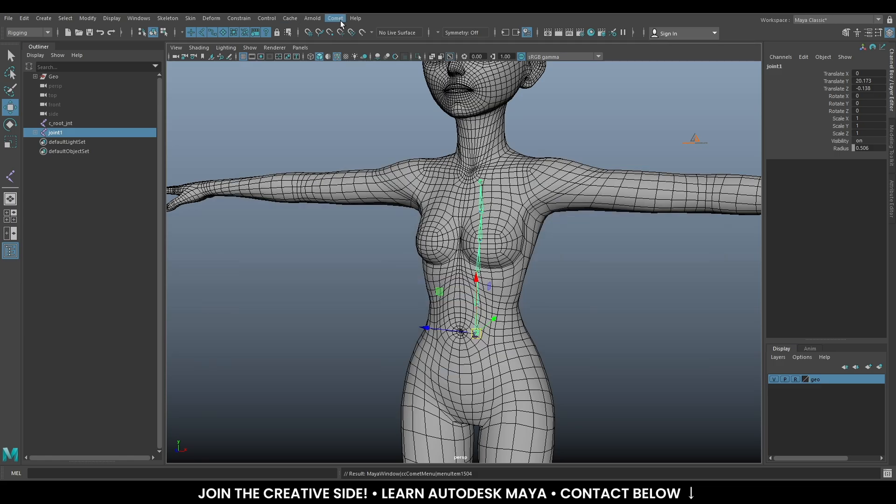
Open the cometRename tool from the Comet scripts
left_click_drag(550, 234, 573, 232, "alt")
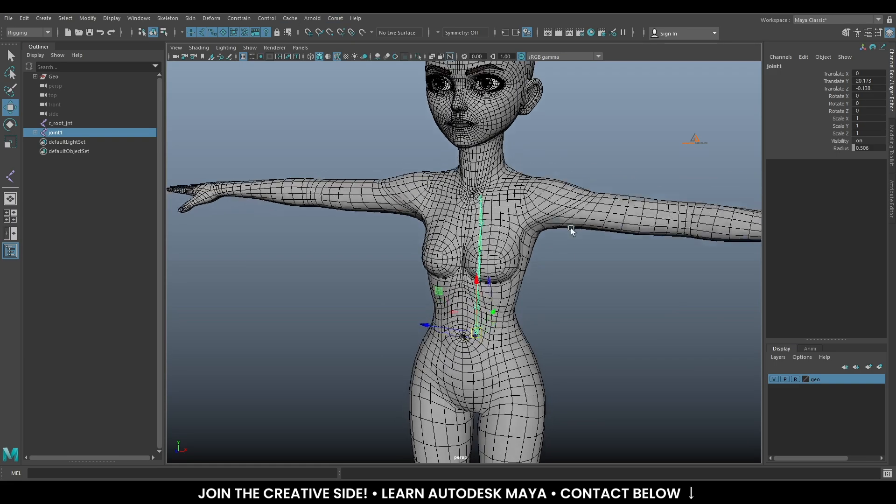
left_click(335, 17)
mouse_move(350, 35)
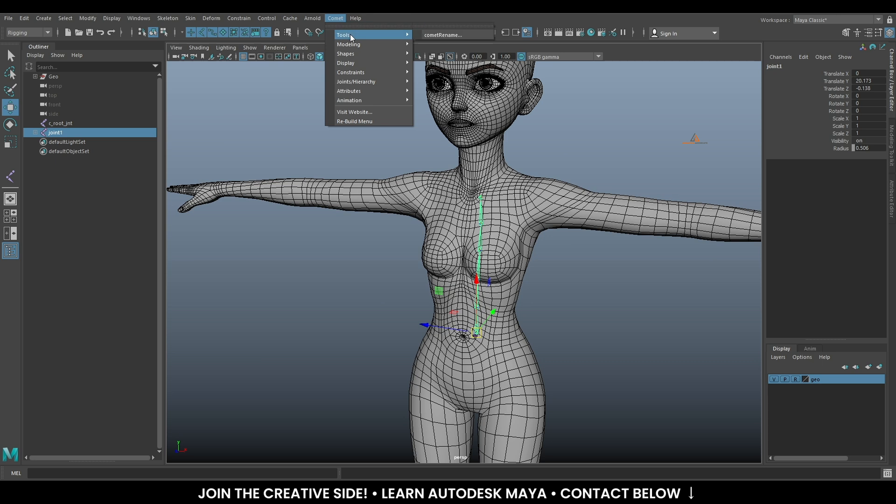
left_click(463, 33)
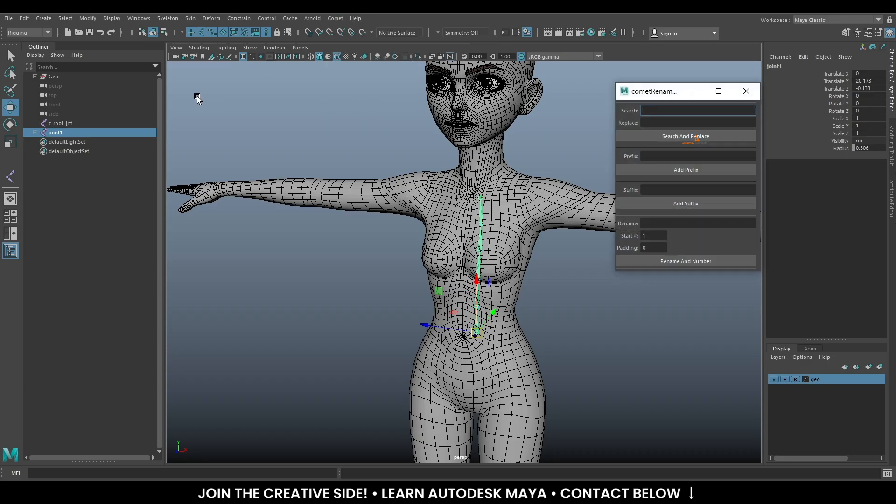
Select all six spine joints from joint1 to joint6 and rename and number them as spine, starting at 1 with padding 2
left_click(35, 133)
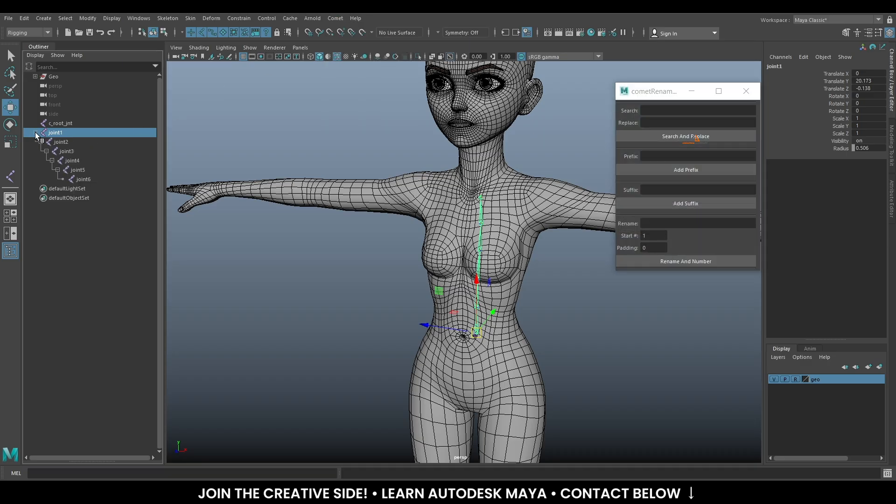
left_click(107, 179, "shift")
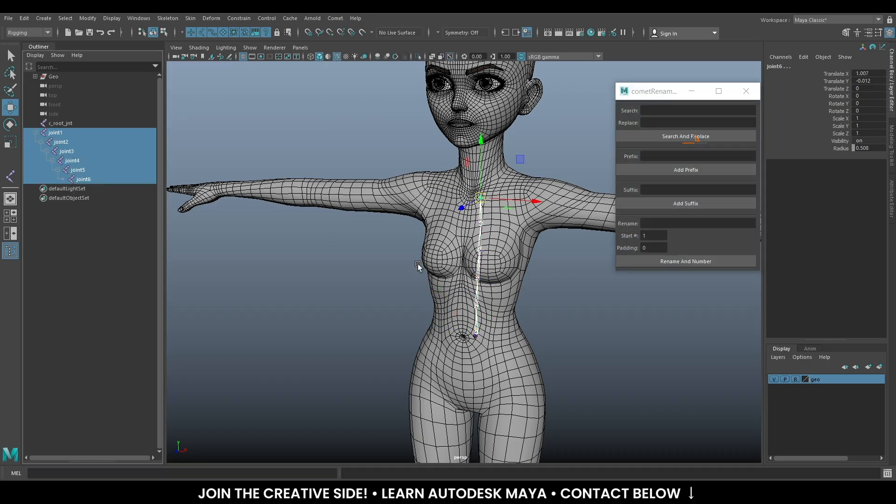
left_click(673, 223)
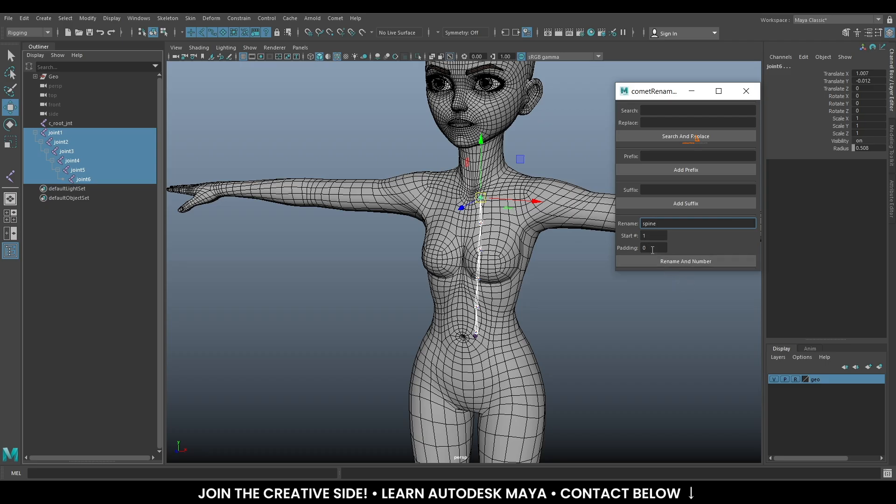
left_click(658, 236)
left_click(652, 249)
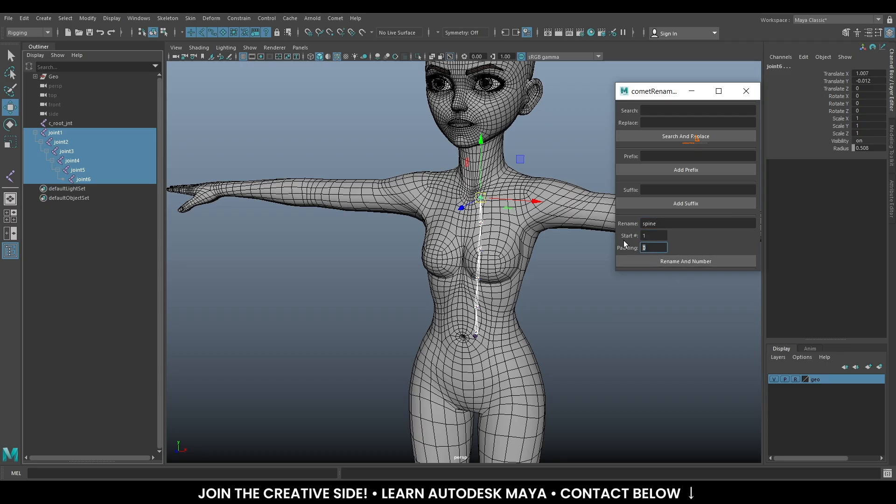
type("2")
left_click(682, 259)
Add the prefix c_ and the suffix _jnt to the names of the selected spine joints
left_click(666, 156)
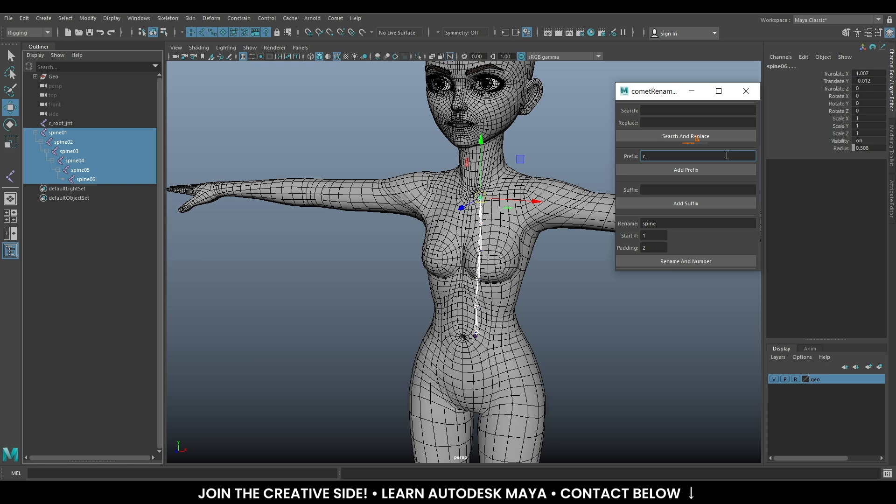
left_click(701, 172)
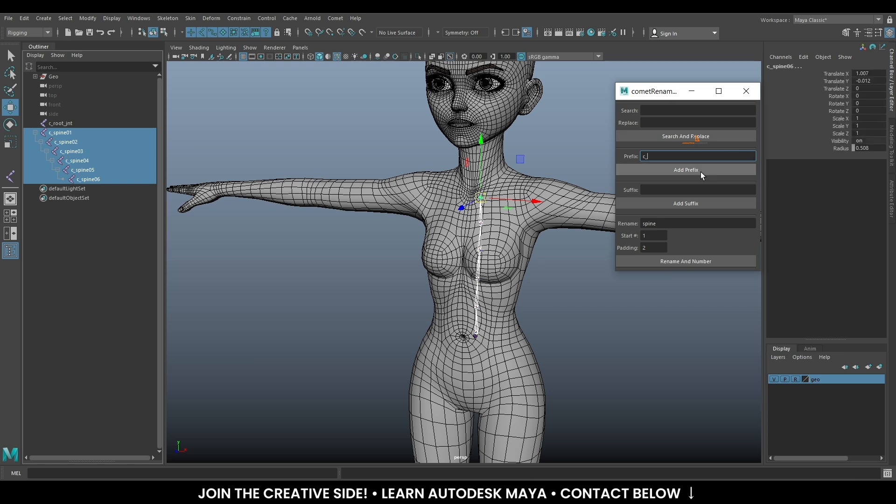
left_click(664, 190)
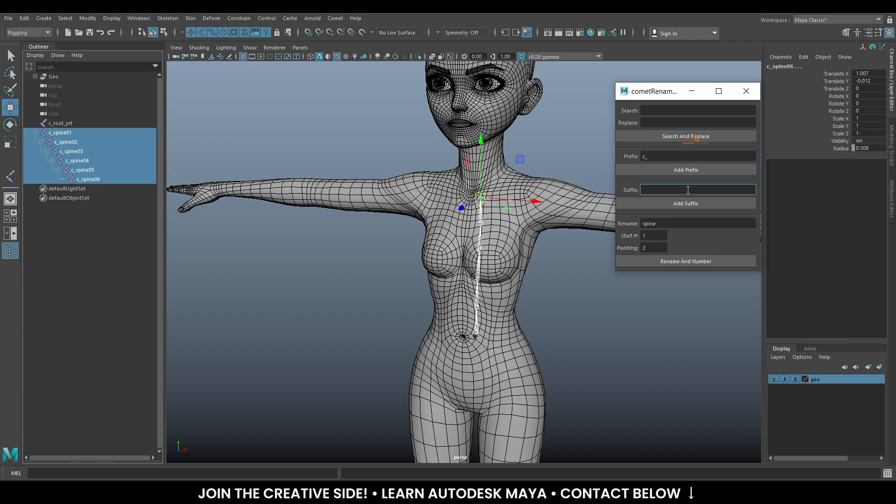
type("_int")
left_click(690, 204)
Look at Maya's built-in Search and Replace Names options and close them without replacing anything
left_click(92, 19)
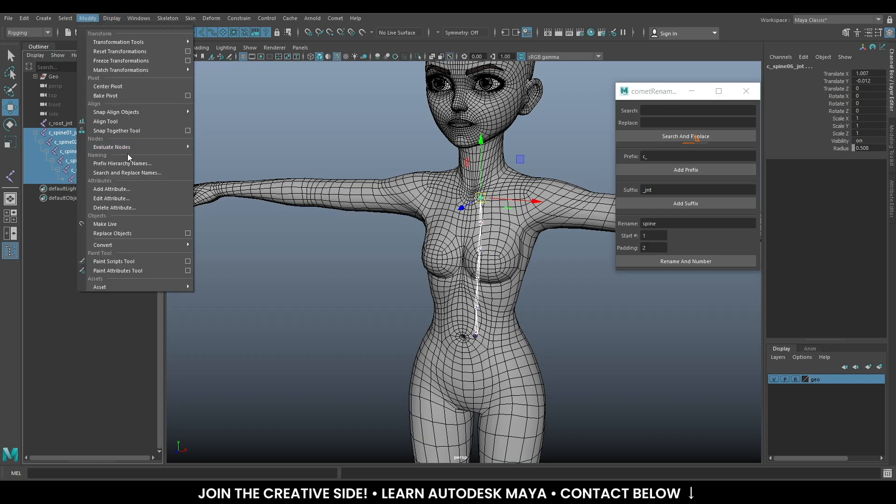
left_click(135, 173)
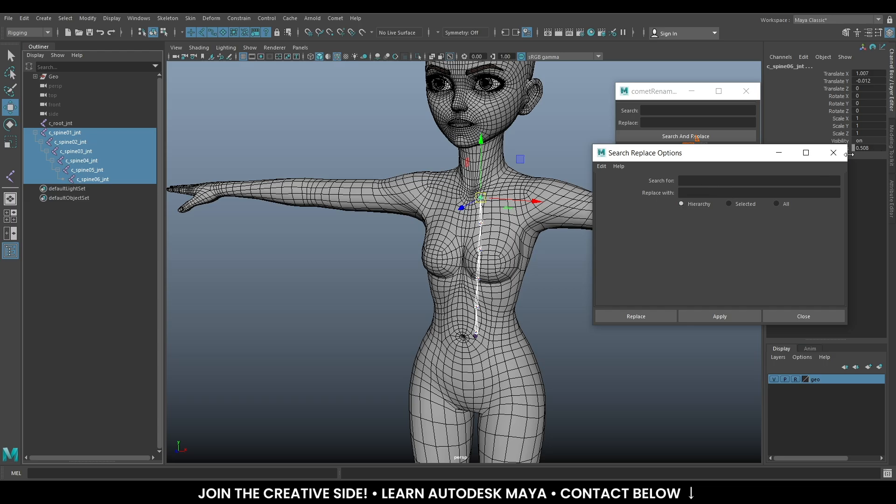
left_click(833, 153)
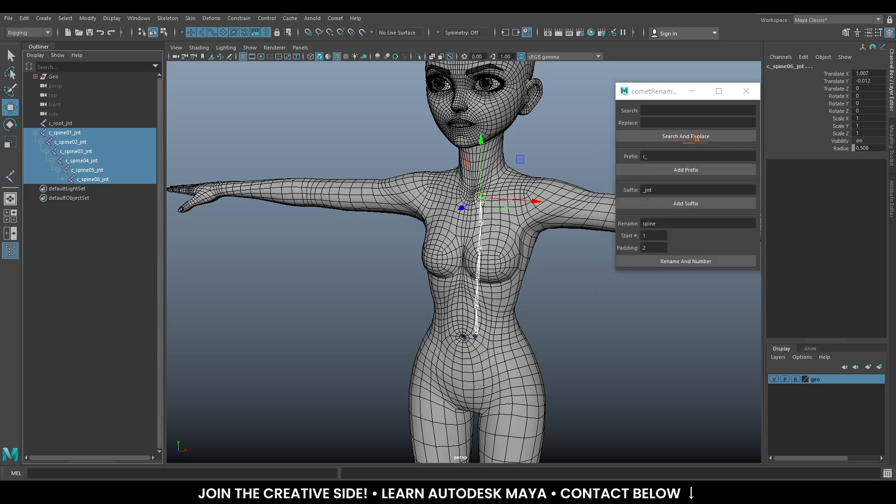
left_click(88, 18)
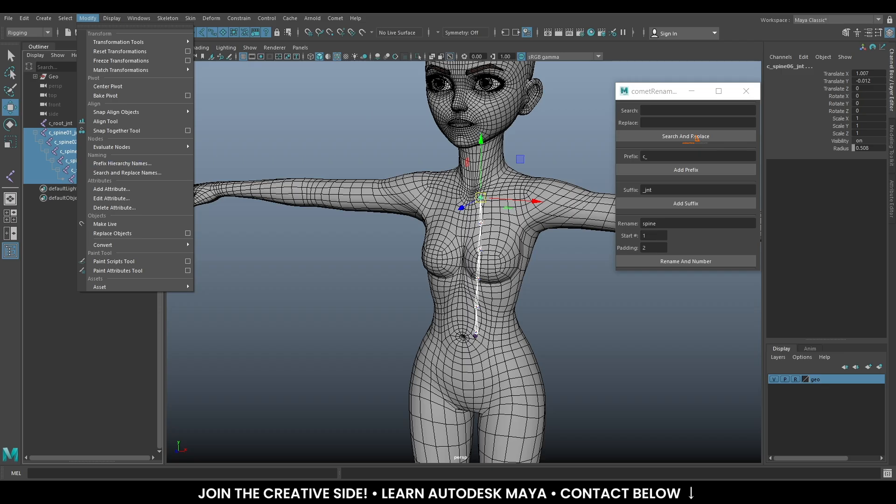
key("Escape")
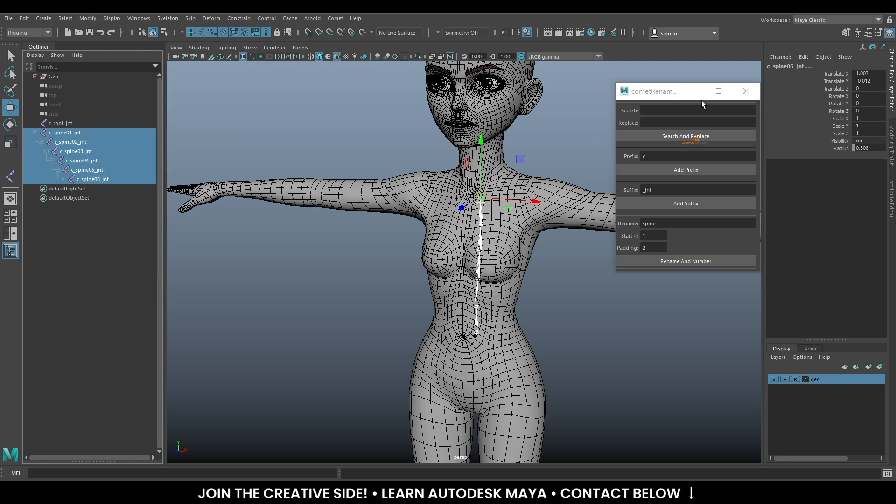
Minimise the cometRename window and clear the selection of the spine joints
left_click(692, 91)
left_click_drag(609, 275, 562, 258, "alt")
left_click(562, 258)
In the side view, continue the joint chain from c_spine06_jnt with a first neck joint about 1.18 units above it
left_click_drag(493, 193, 476, 210, "alt")
key("space")
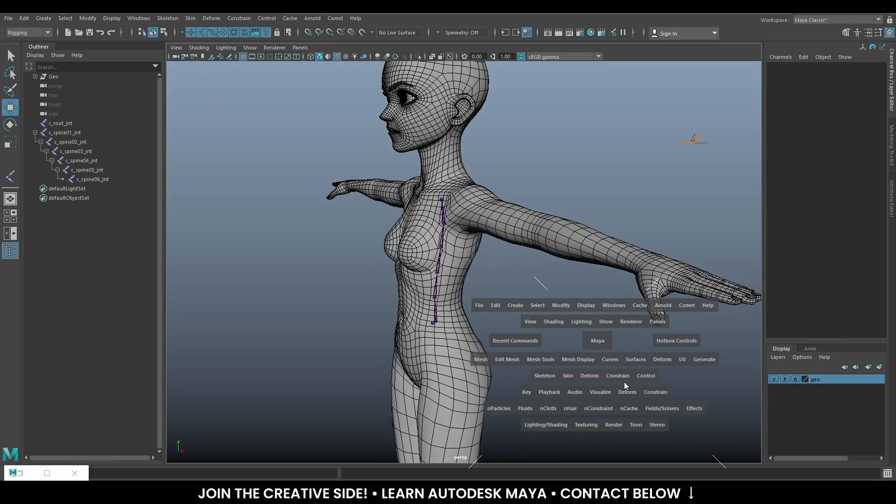
key("space")
right_click_drag(514, 198, 587, 290, "alt")
middle_click_drag(518, 110, 516, 224, "alt")
right_click_drag(517, 224, 588, 311, "alt")
middle_click_drag(566, 274, 548, 238, "alt")
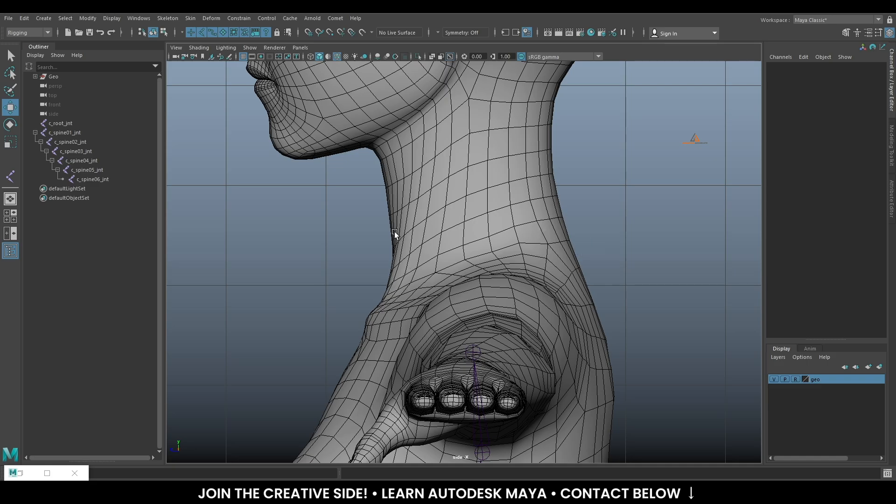
left_click(11, 176)
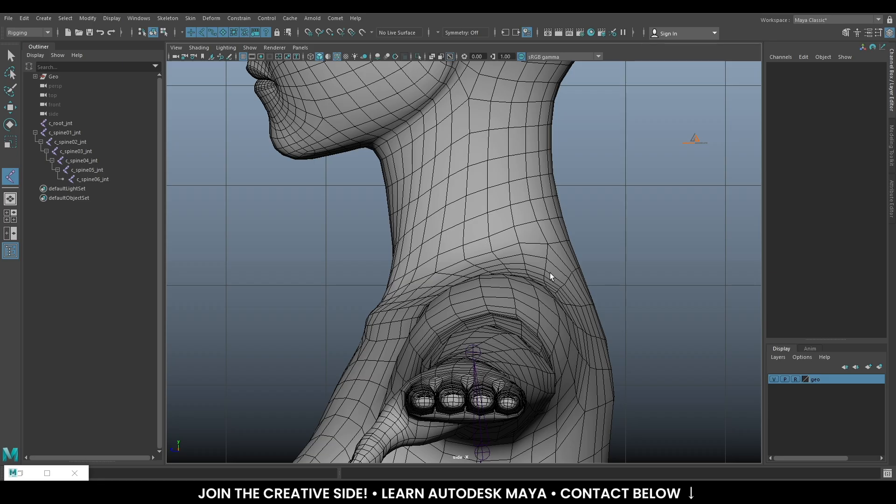
scroll(550, 274, "down", 3)
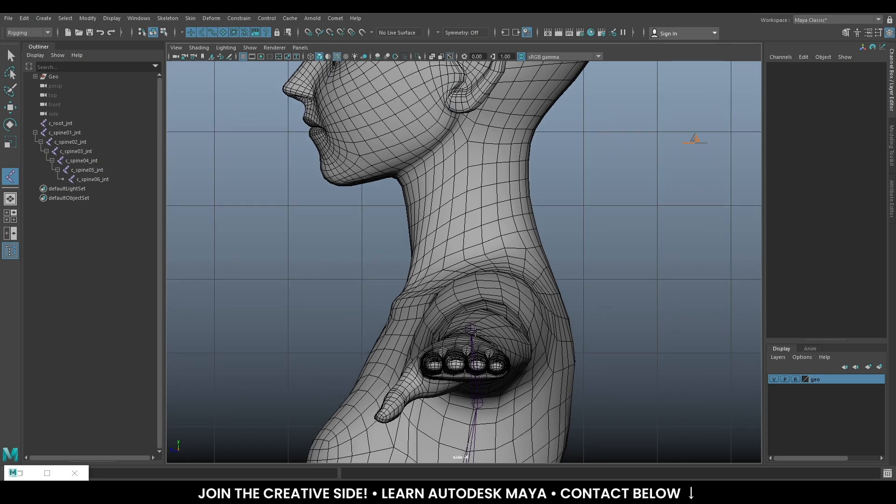
scroll(481, 332, "up", 5)
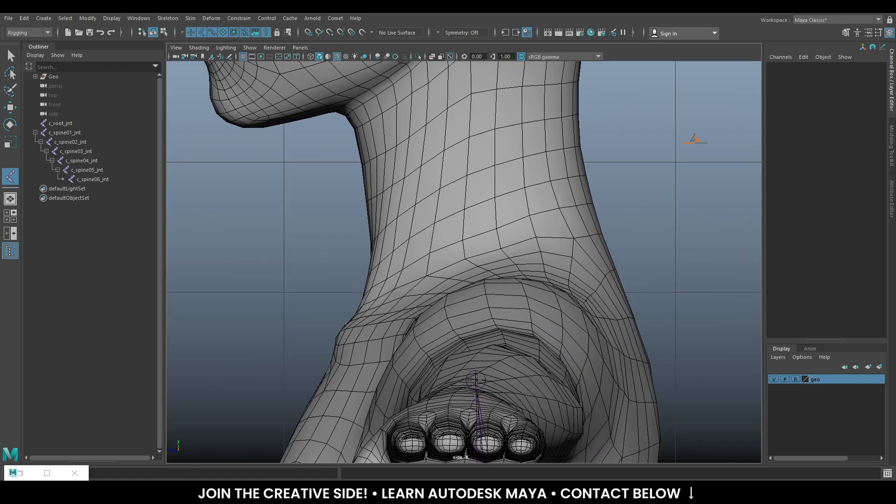
key("Return")
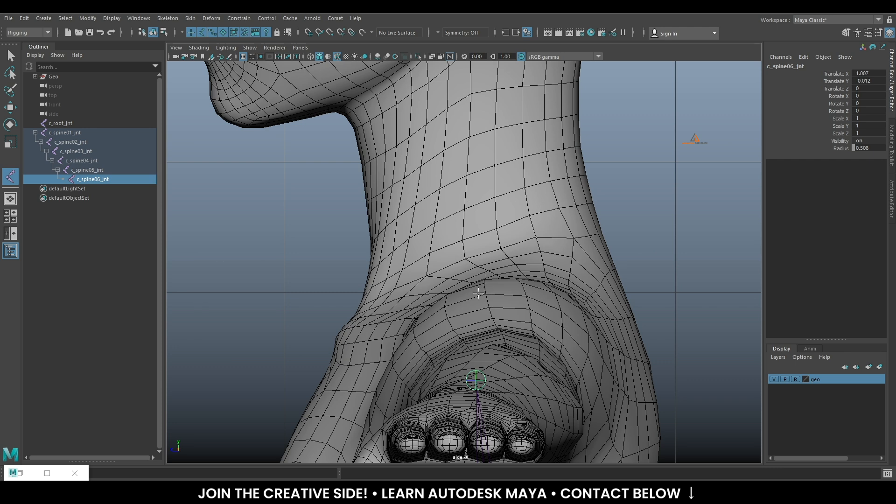
left_click_drag(470, 238, 476, 225)
left_click_drag(478, 177, 471, 94)
middle_click_drag(531, 130, 538, 269, "alt")
key("ctrl+z")
Extend the chain with a second neck joint, a head joint at the earlobe and an end joint at the crown, completing the chain
left_click_drag(476, 258, 478, 249)
left_click_drag(470, 163, 467, 129)
scroll(540, 211, "down", 3)
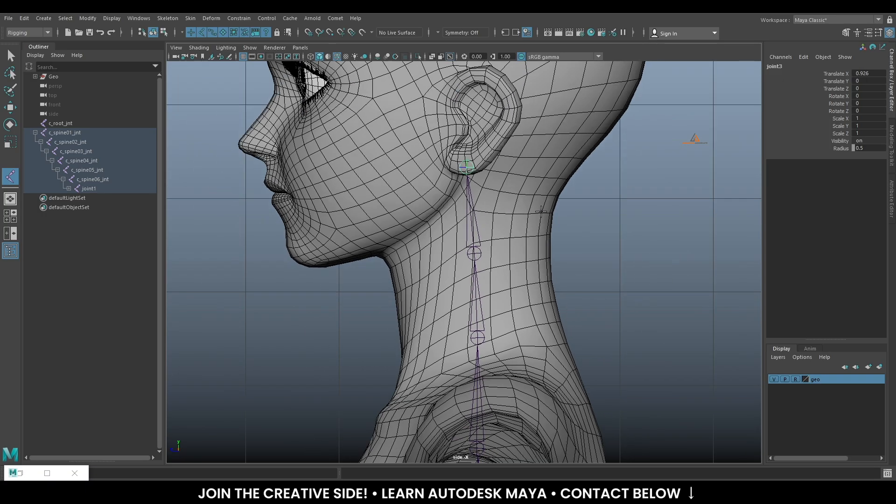
middle_click_drag(489, 172, 501, 265, "alt")
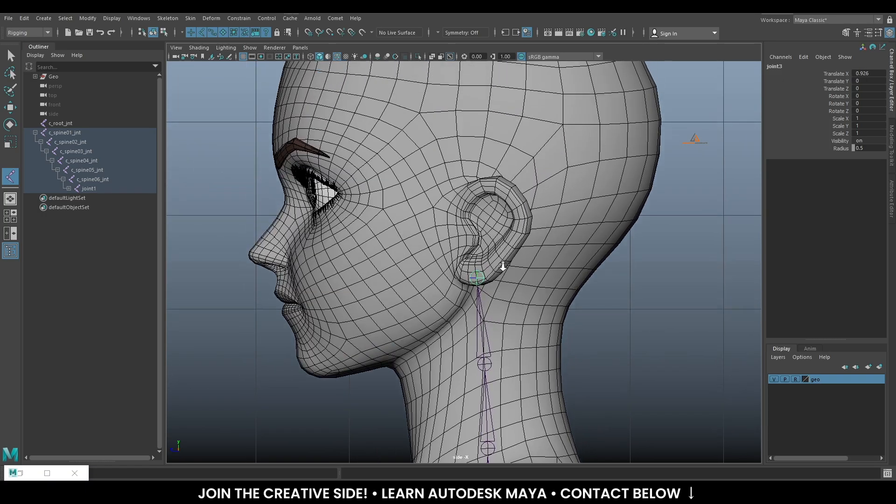
scroll(499, 255, "down", 3)
scroll(462, 140, "down", 2)
left_click_drag(440, 89, 444, 75)
key("w")
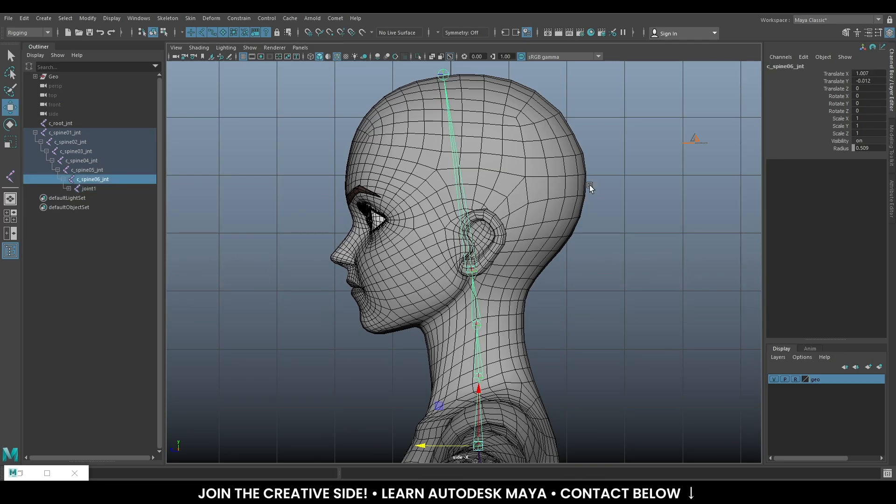
Expand the new joints under c_spine06_jnt, select joint1 and joint2, and restore the cometRename window
key("space")
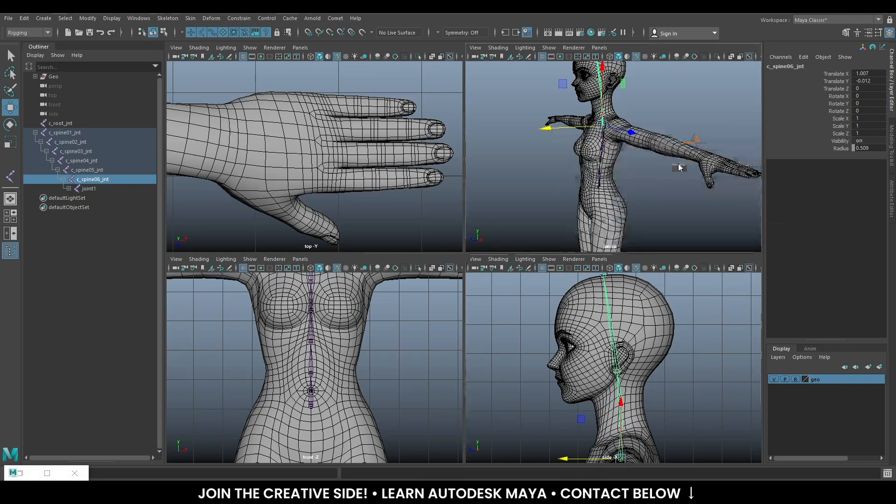
key("space")
left_click_drag(556, 216, 560, 208, "alt")
middle_click_drag(560, 208, 508, 282, "alt")
right_click_drag(508, 281, 536, 260, "alt")
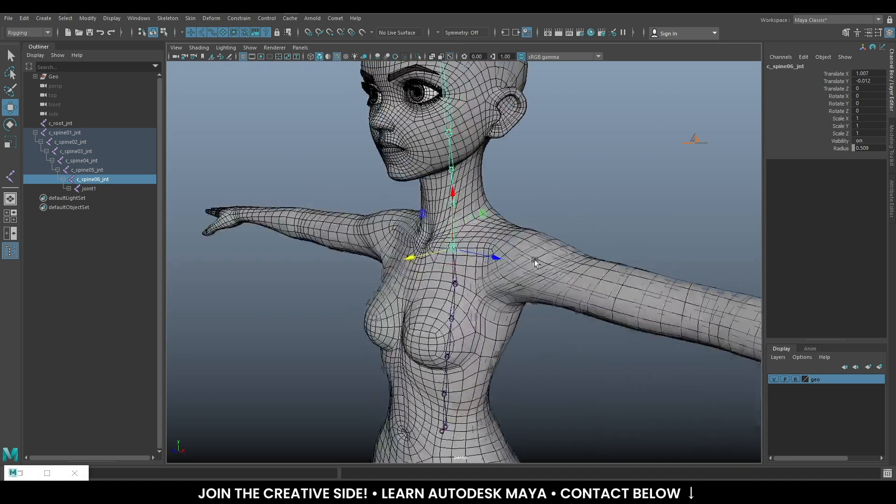
left_click(68, 189, "shift")
left_click(86, 189)
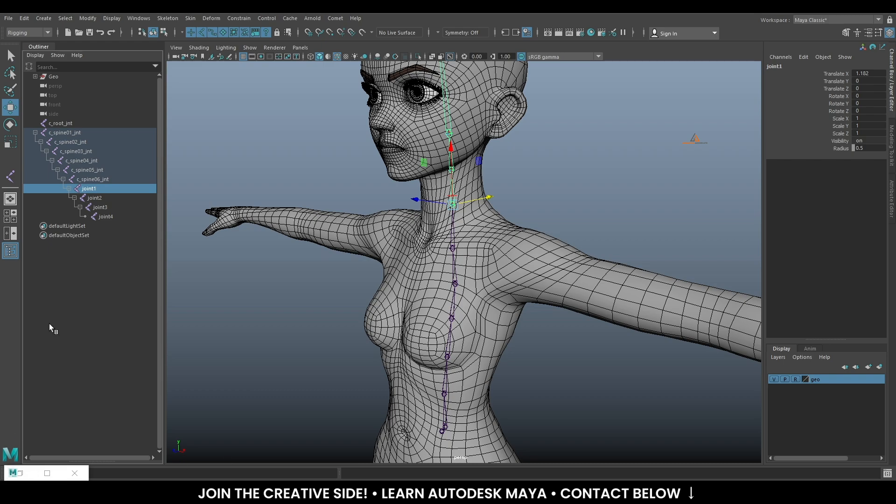
left_click(95, 198, "ctrl")
left_click(16, 474)
left_click(23, 471)
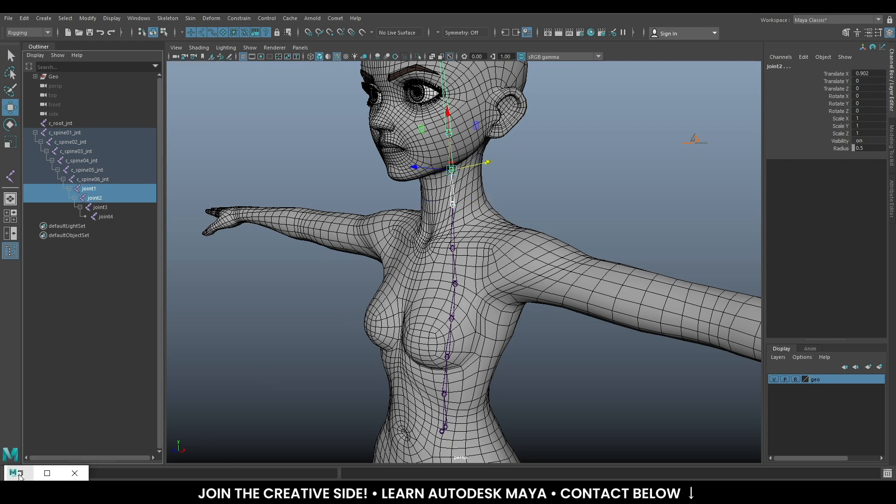
left_click(21, 473)
Rename the two selected neck joints as neck, numbered from 1 with padding 2, and add the suffix _jnt and prefix c_
double_click(672, 224)
type("neck")
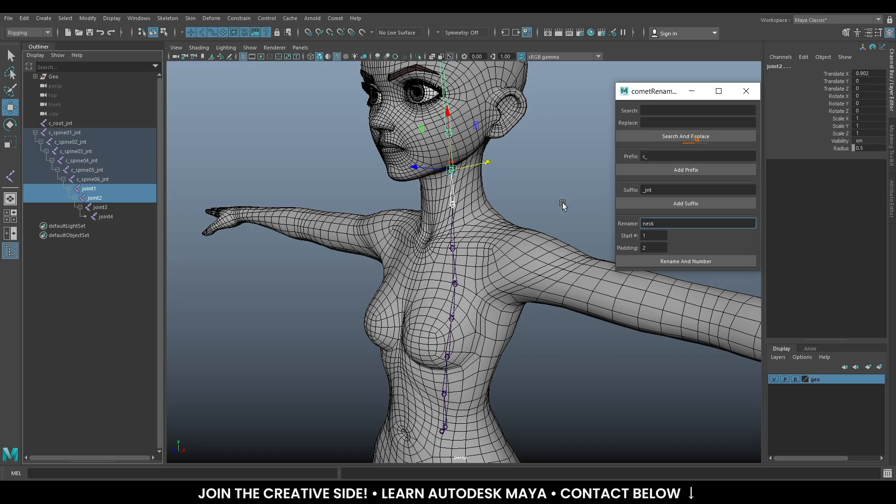
left_click(698, 261)
left_click(684, 203)
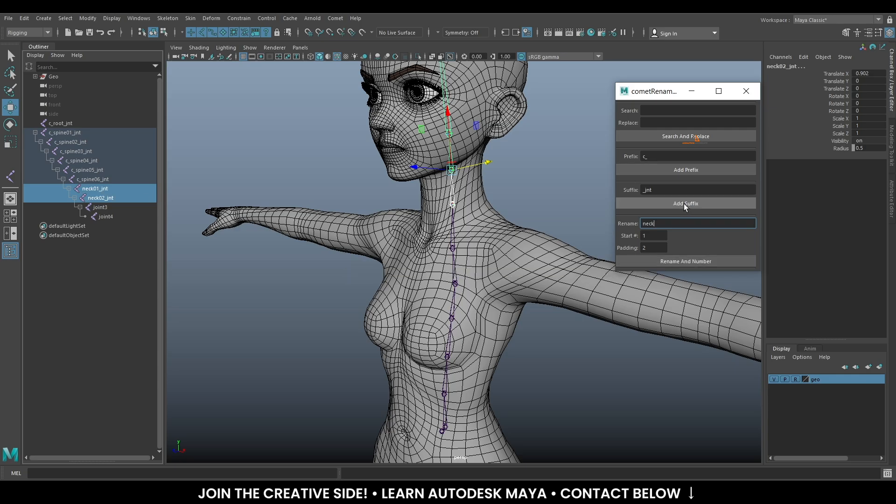
left_click(674, 173)
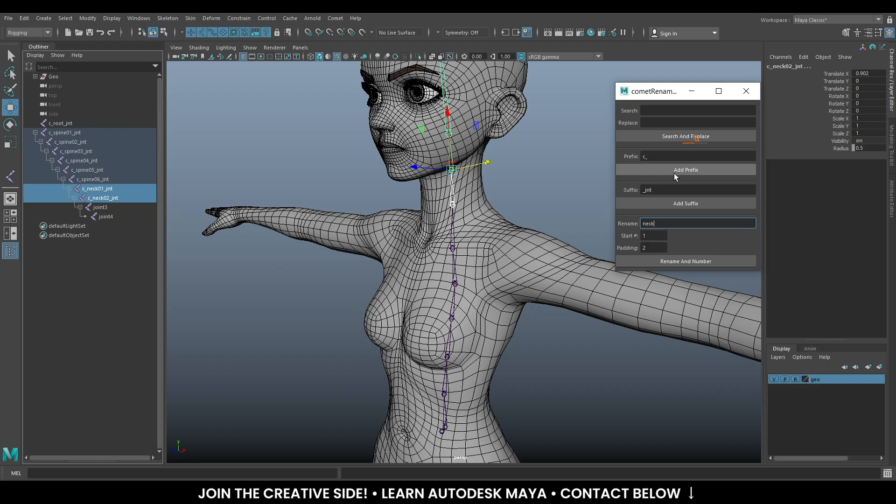
Rename joint3 and joint4 as head, numbered from 1 with padding 2, and add the suffix _jnt and prefix c_
left_click_drag(100, 205, 110, 216)
double_click(681, 227)
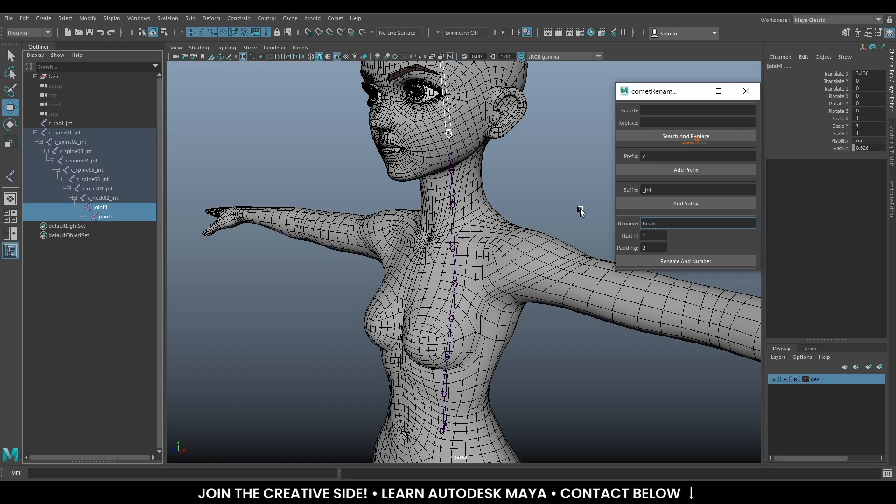
left_click(681, 260)
left_click(670, 203)
left_click(664, 169)
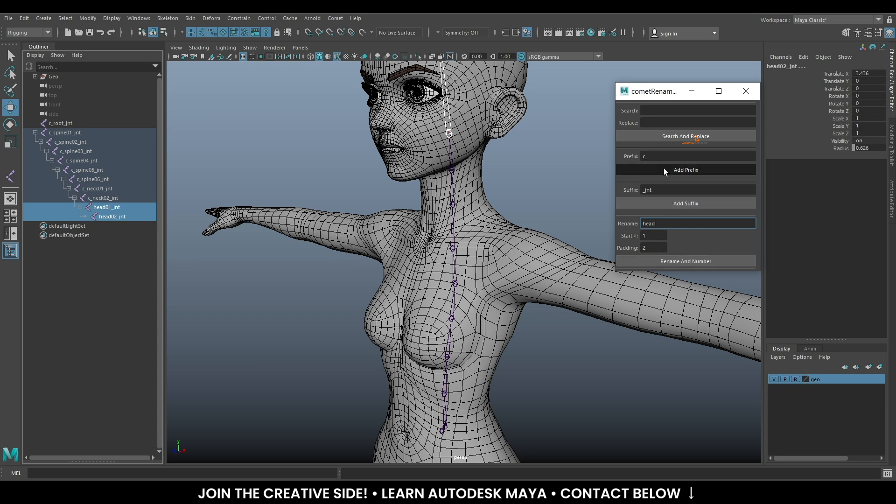
Rename the last joint in the chain, c_head02_jnt, to c_headTip01_jnt
double_click(117, 217)
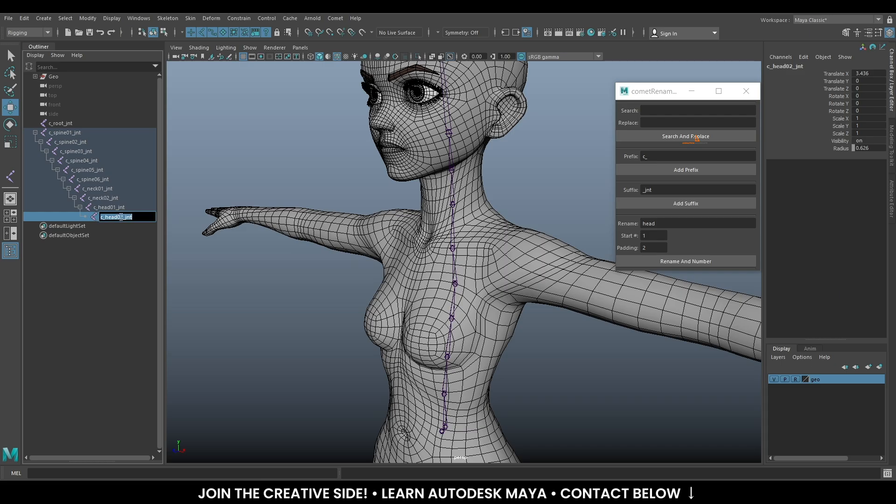
key("Left")
key("Left")
key("Left")
key("Left")
key("BackSpace")
type("1")
type("Tip")
key("Return")
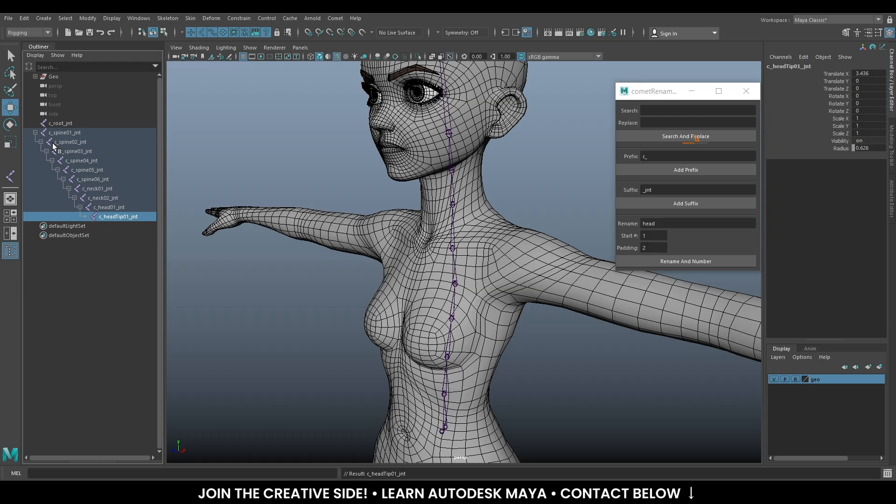
Collapse the c_spine01_jnt hierarchy and examine the character's hips and legs in perspective
left_click(35, 133)
left_click_drag(427, 263, 456, 310, "alt")
right_click_drag(456, 310, 420, 314, "alt")
left_click_drag(420, 314, 457, 332, "alt")
right_click_drag(457, 332, 439, 320, "alt")
middle_click_drag(439, 320, 414, 256, "alt")
left_click_drag(414, 257, 457, 181, "alt")
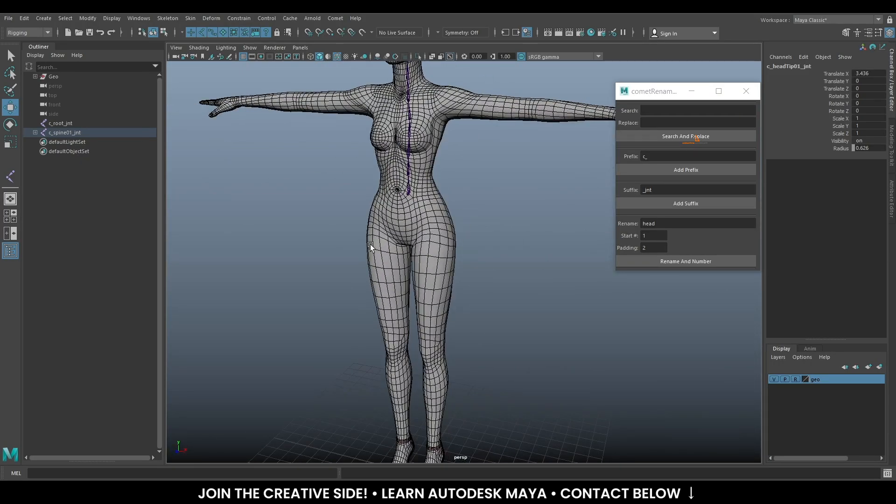
scroll(501, 304, "down", 2)
Start a separate leg joint chain in the side view with a hip joint at about Y 19.05, Z -0.27
key("space")
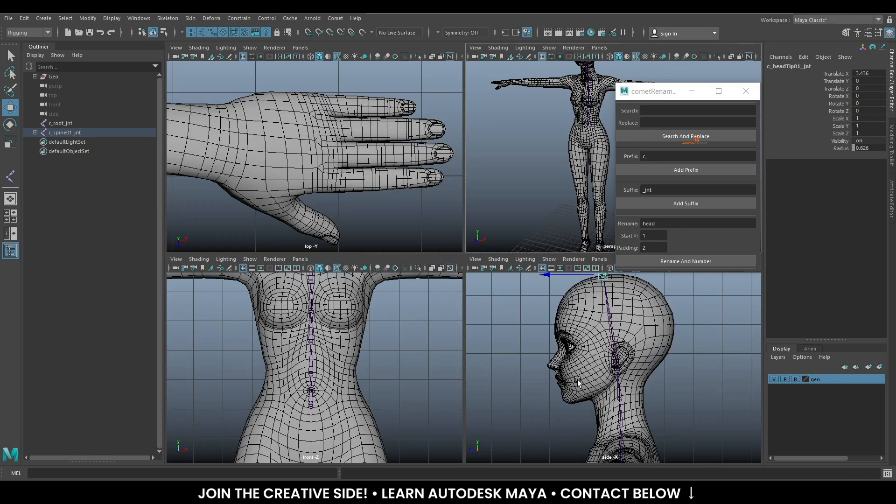
key("space")
scroll(451, 212, "down", 7)
middle_click_drag(443, 277, 404, 106, "alt")
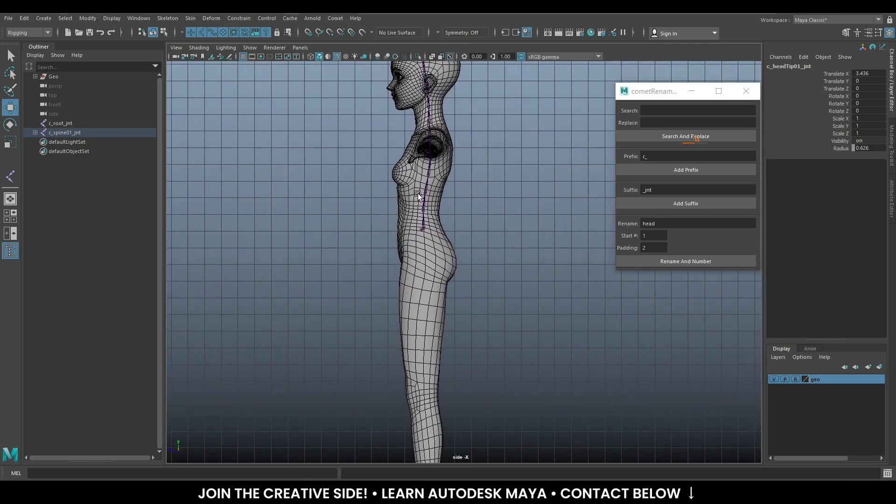
scroll(390, 219, "up", 4)
scroll(484, 280, "up", 5)
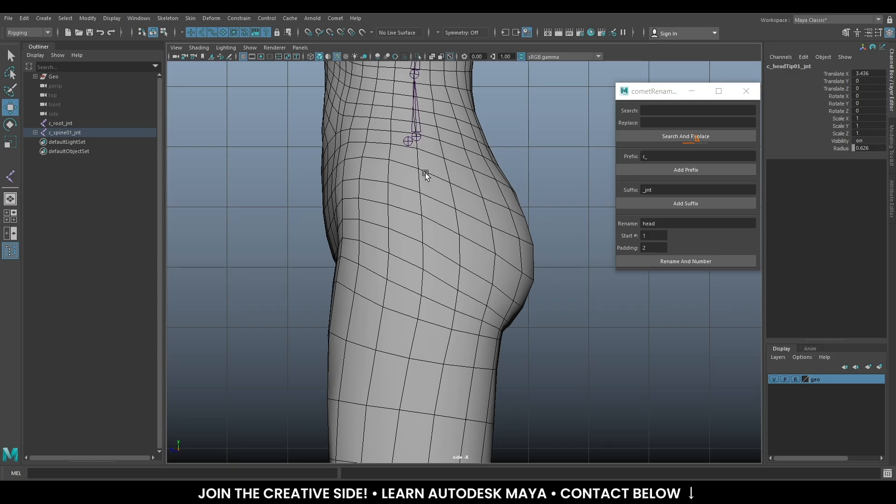
scroll(401, 135, "up", 1)
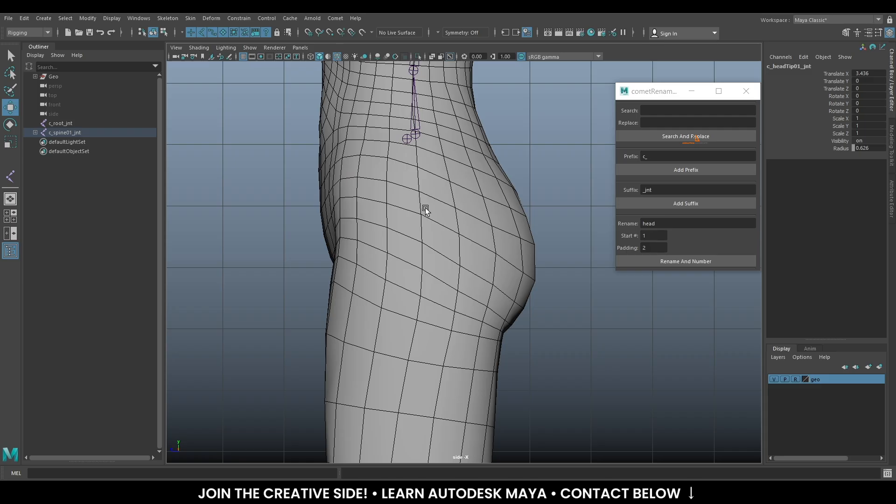
left_click(10, 176)
left_click(420, 203)
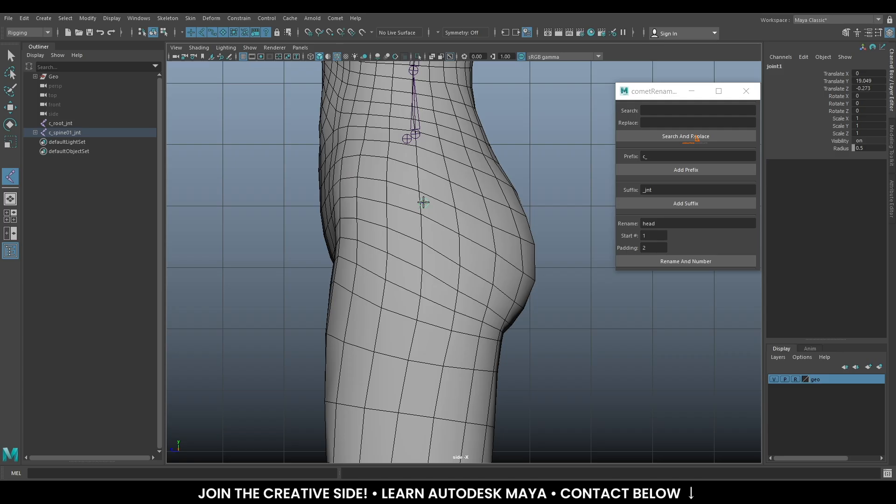
Add a knee joint to the leg chain, about 9.15 units below the hip joint and toward the front of the knee
middle_click_drag(531, 329, 494, 192, "alt")
right_click_drag(494, 192, 484, 264, "alt")
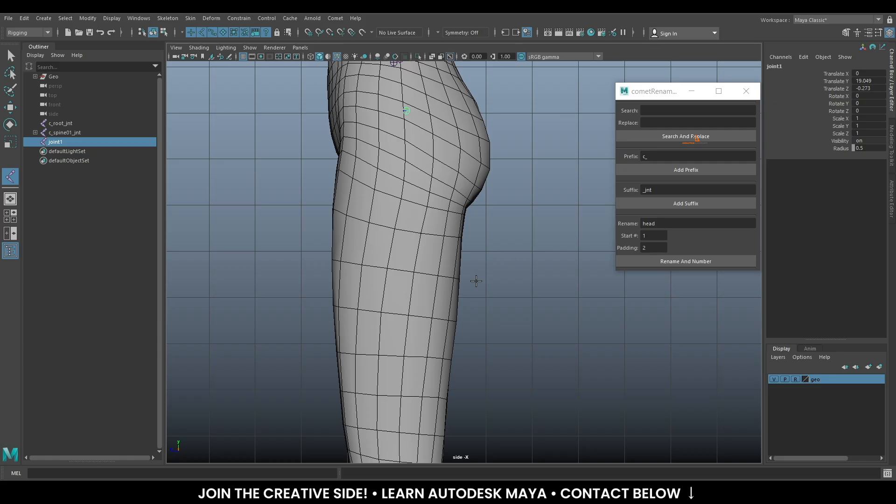
middle_click_drag(438, 292, 453, 182, "alt")
middle_click_drag(438, 241, 474, 115, "alt")
left_click_drag(424, 283, 425, 294)
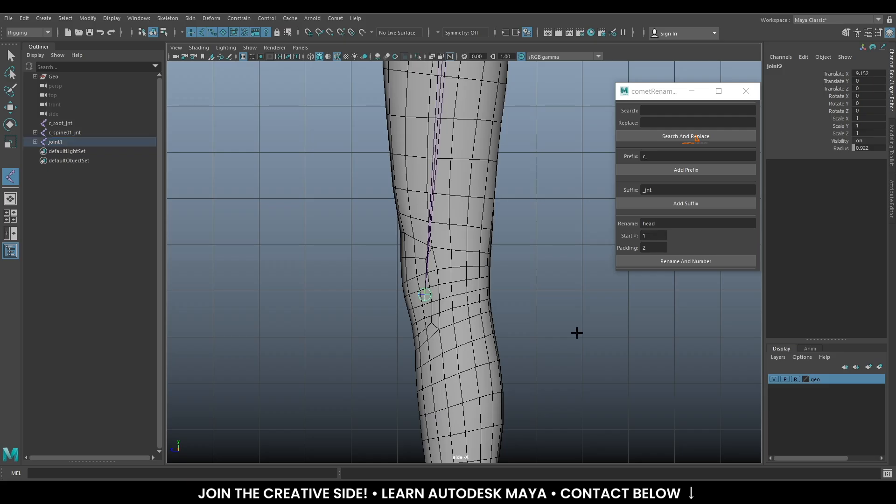
Add an ankle joint about 7.54 units below the knee and a ball joint at the front of the foot, completing the chain
right_click_drag(577, 333, 528, 334, "alt")
middle_click_drag(525, 378, 471, 164, "alt")
right_click_drag(403, 314, 460, 334, "alt")
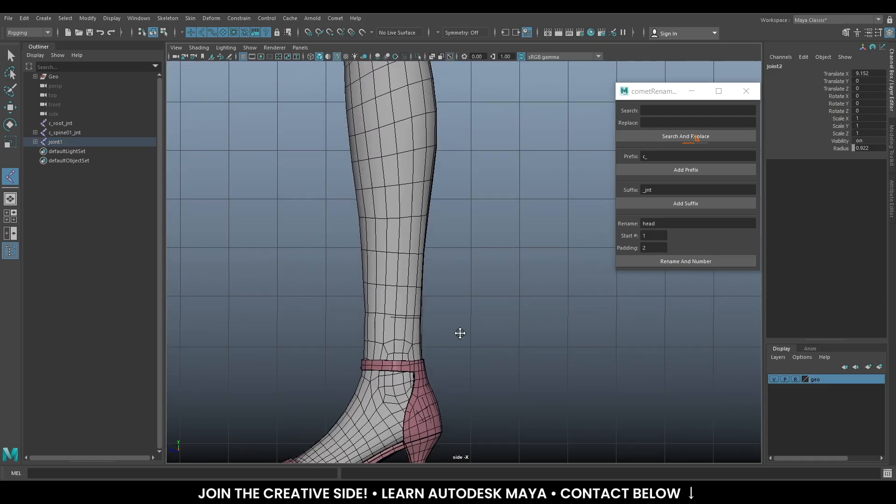
middle_click_drag(460, 334, 575, 136, "alt")
right_click_drag(530, 226, 537, 164, "alt")
middle_click_drag(518, 201, 430, 330, "alt")
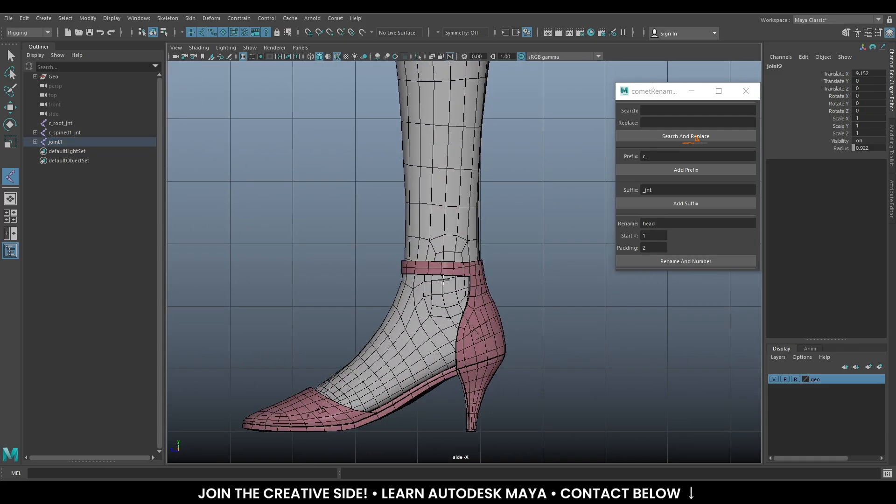
left_click(447, 276)
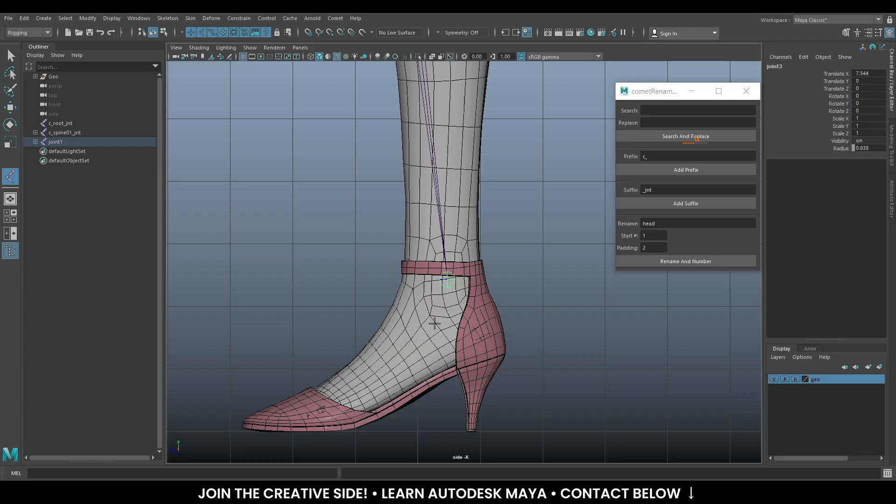
left_click(339, 399)
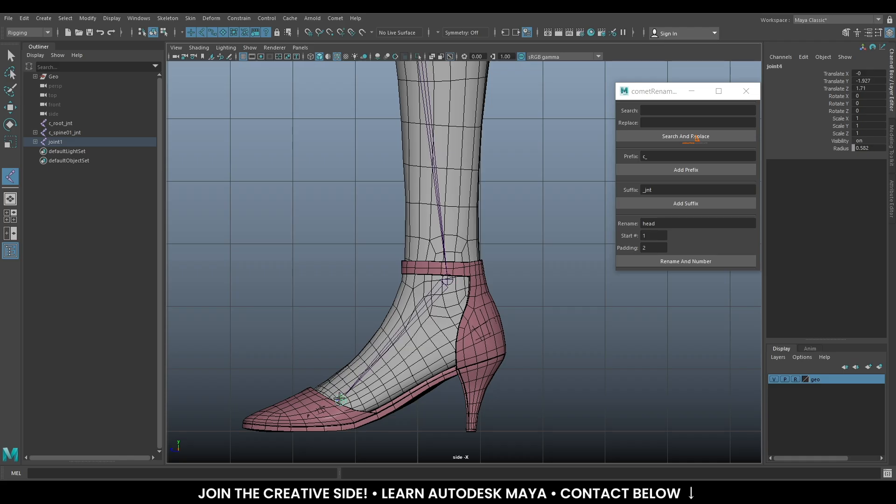
key("Return")
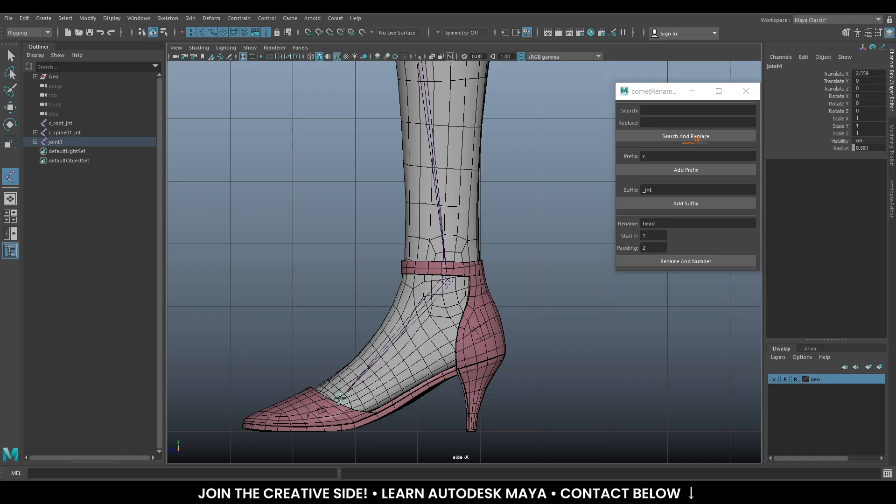
Add a toe-tip joint at the pointed front of the shoe and complete the leg joint chain
left_click(247, 421)
key("Return")
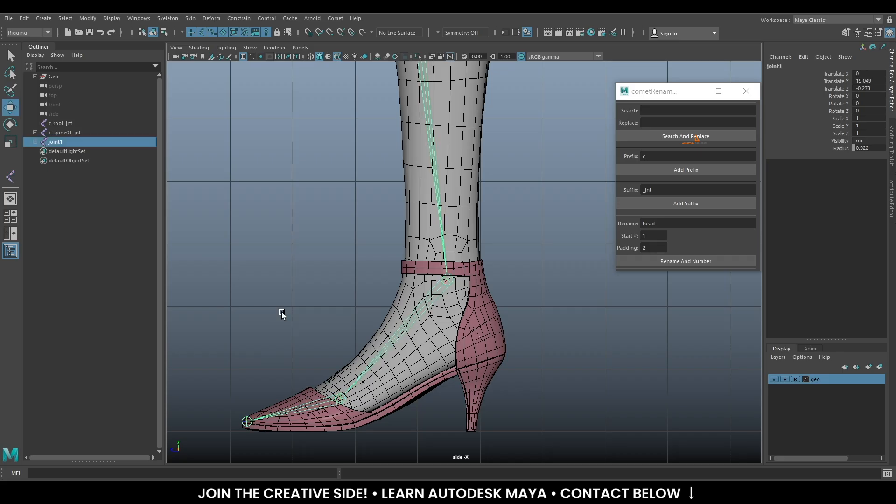
Move the whole leg chain sideways in the front view into the character's left leg, to about Translate X 1.17
key("w")
key("space")
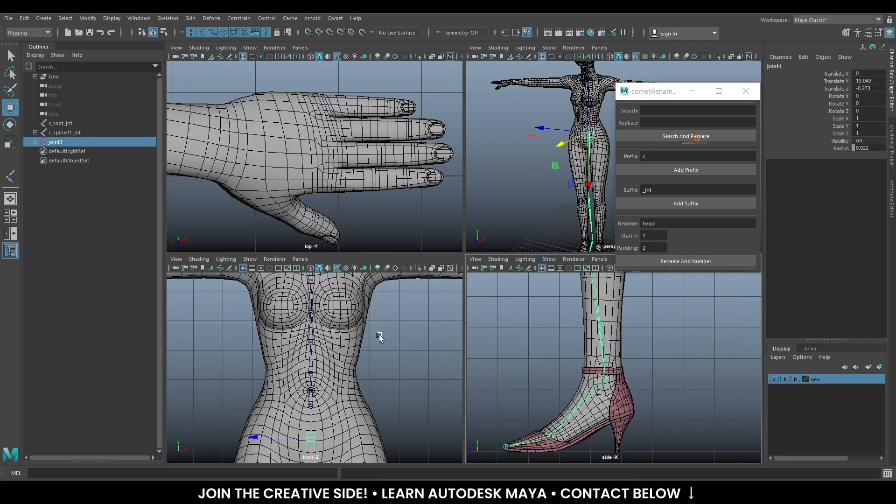
key("space")
scroll(461, 276, "up", 5)
scroll(461, 276, "down", 8)
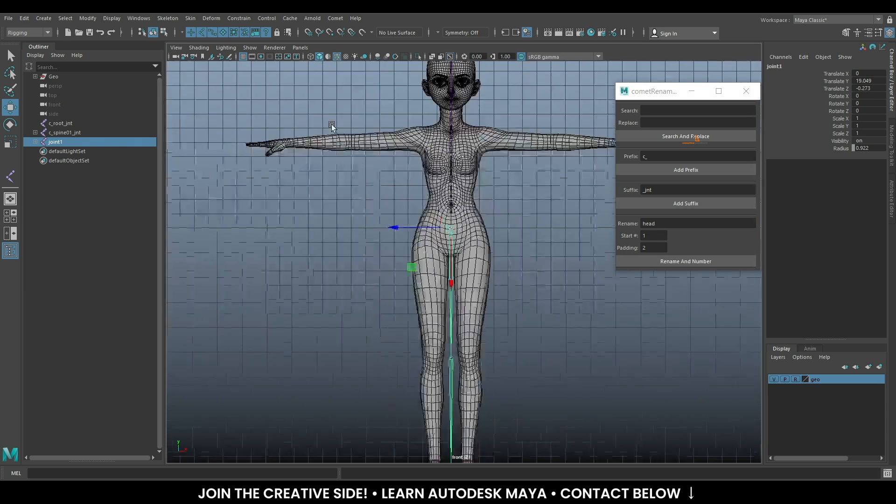
scroll(467, 280, "up", 2)
scroll(438, 268, "up", 1)
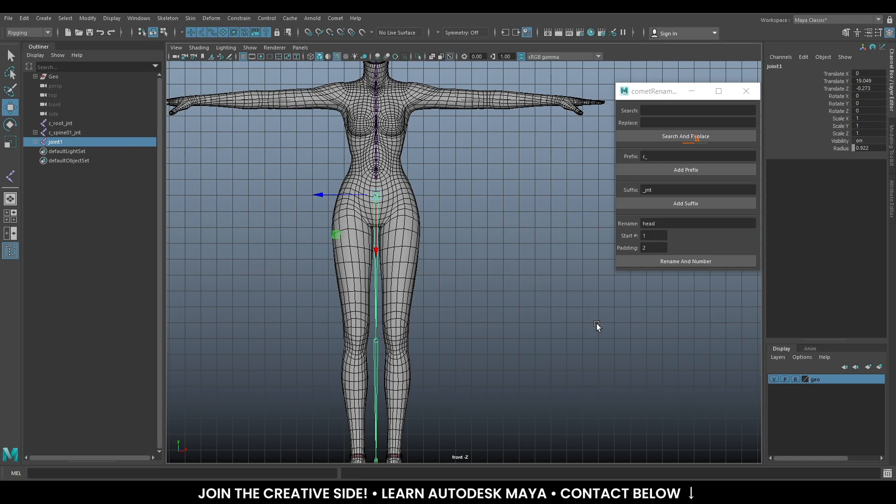
key("space")
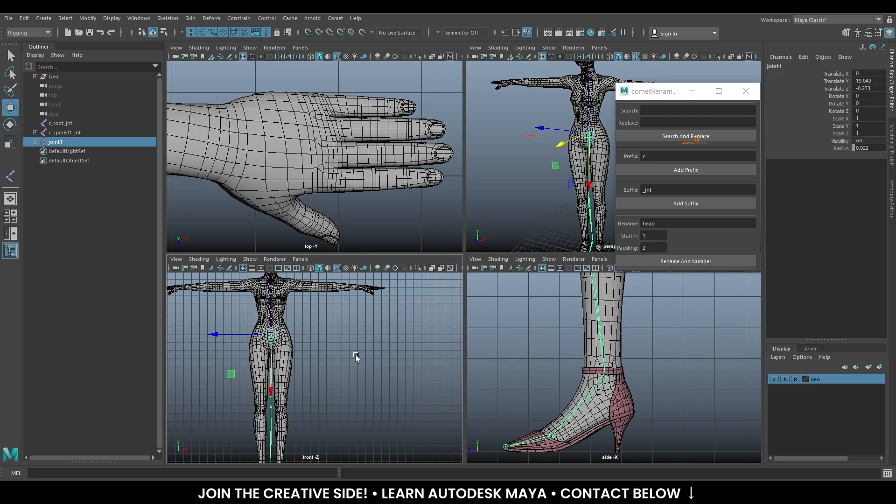
key("space")
scroll(530, 283, "down", 2)
scroll(530, 283, "down", 1)
left_click_drag(326, 200, 343, 203)
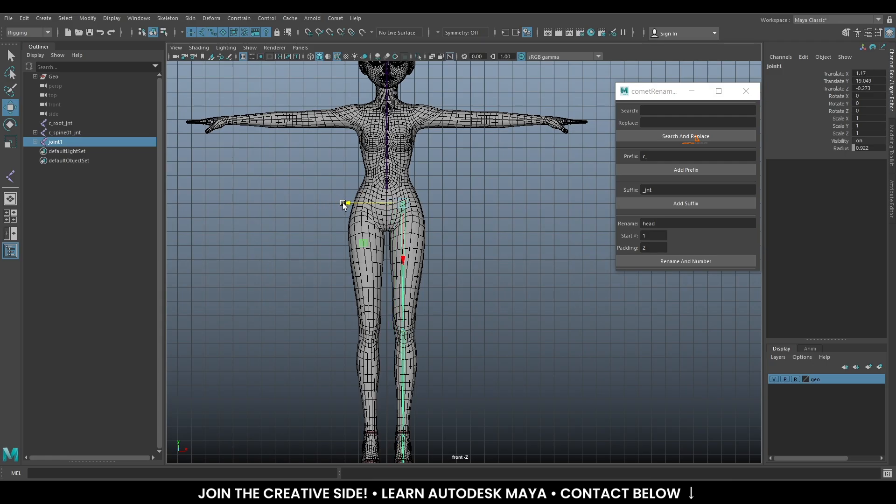
Lower only the hip joint slightly by editing its pivot, to about Y 18.947, leaving the child joints in place
scroll(436, 208, "up", 5)
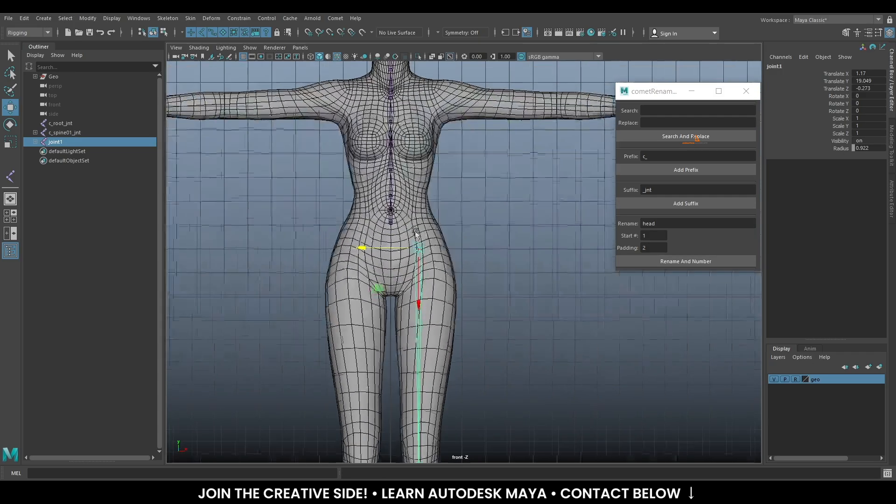
scroll(415, 232, "up", 5)
scroll(474, 246, "up", 2)
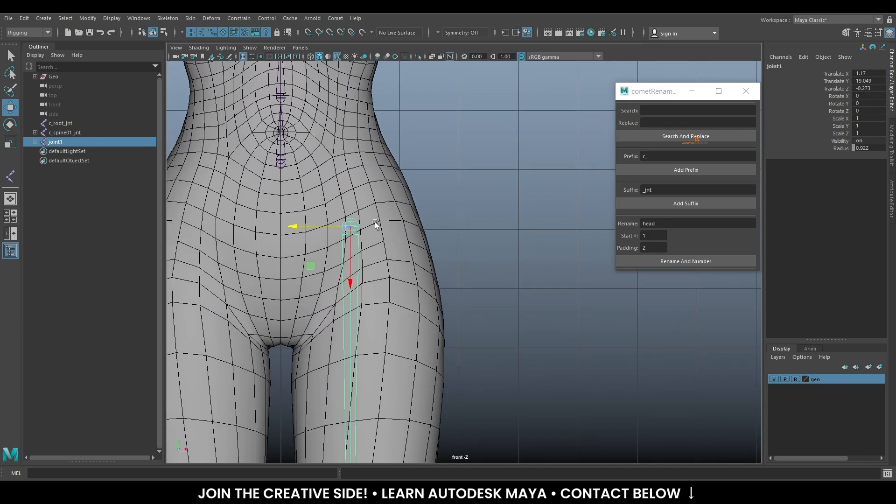
key("d")
left_click_drag(349, 277, 350, 284)
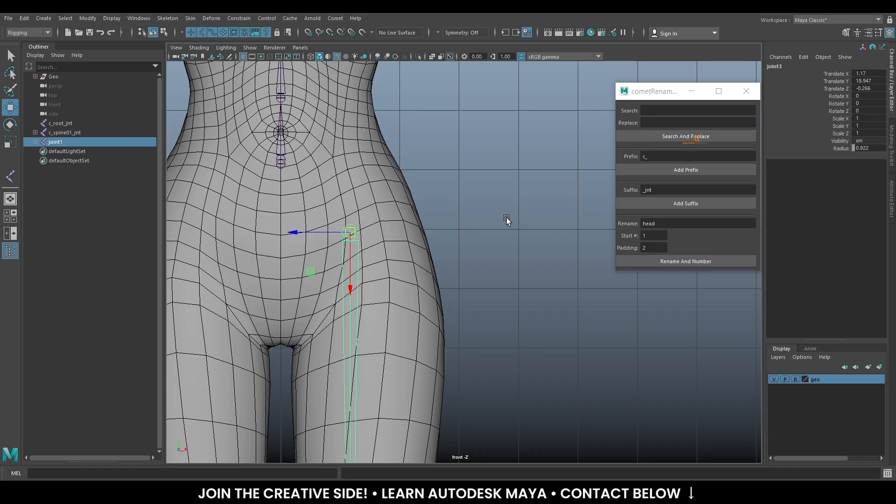
Expand the complete joint1 hierarchy in the Outliner, down to its last child joint
scroll(474, 251, "down", 6)
key("space")
key("space")
left_click_drag(550, 166, 392, 225, "alt")
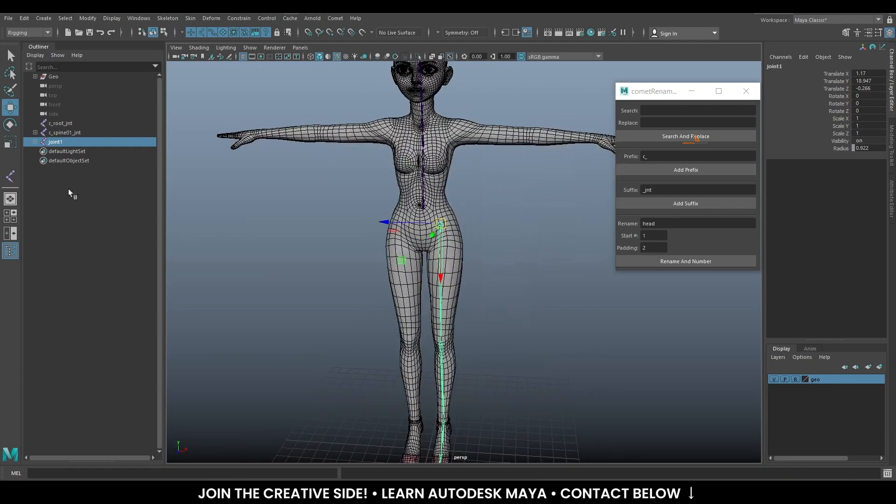
left_click(35, 142)
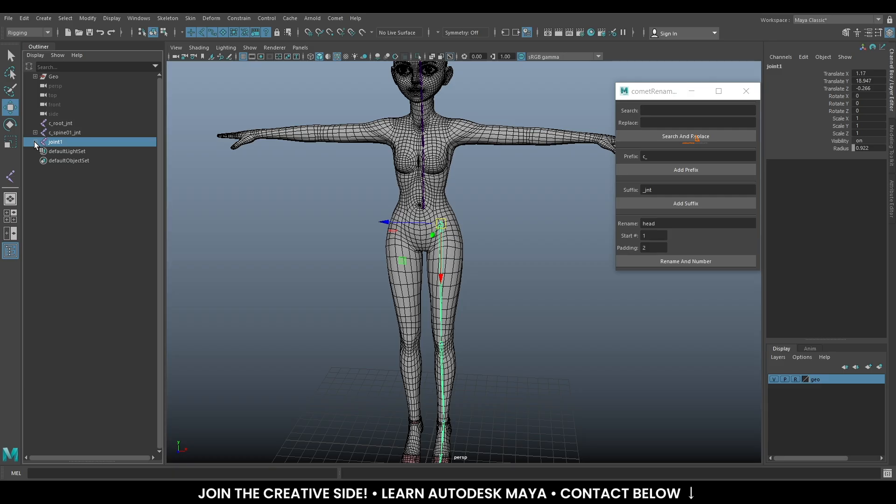
left_click(35, 142)
left_click(35, 142, "shift")
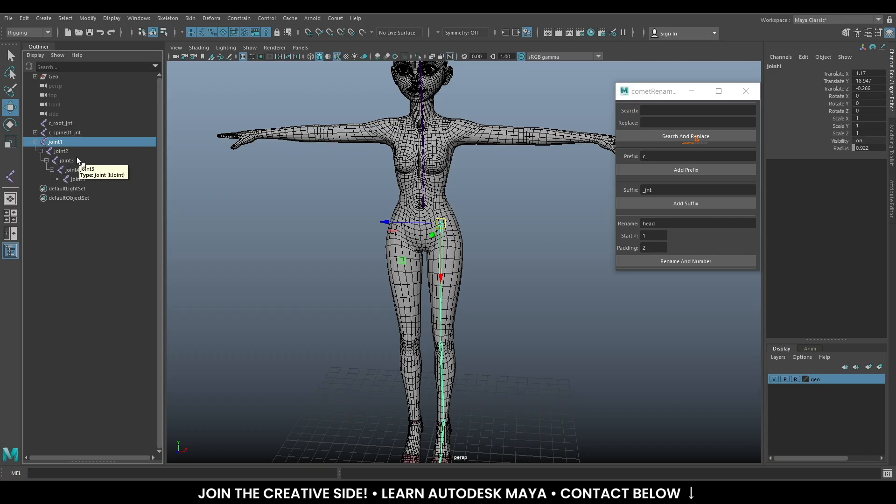
Collapse the joint1 hierarchy and expand it again with all of its child joints
left_click(35, 142)
left_click(33, 142)
left_click(34, 141)
left_click(34, 142)
left_click(33, 142)
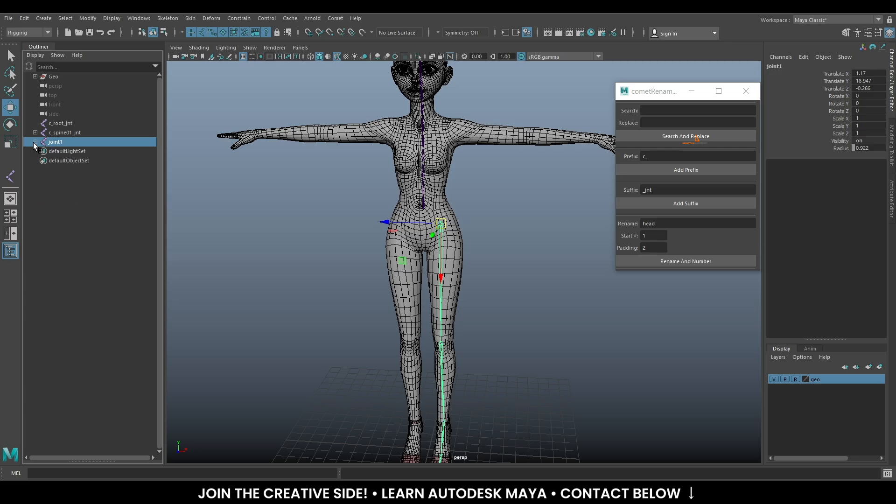
left_click(33, 142)
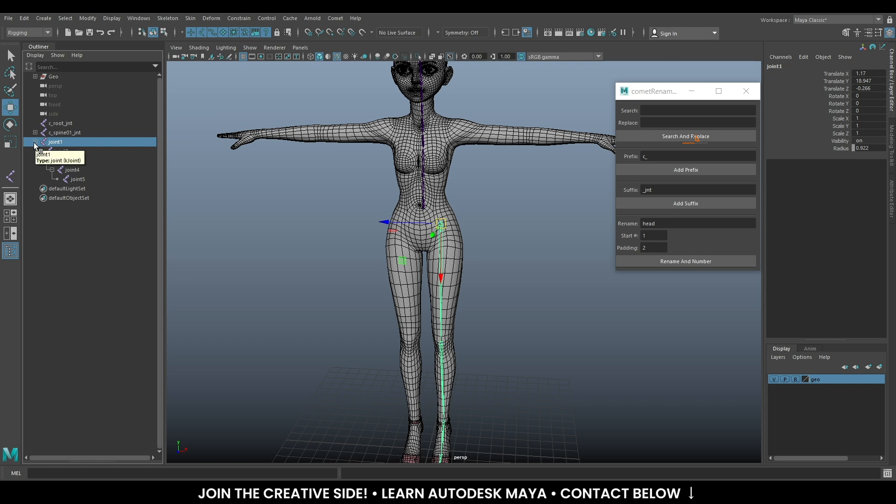
left_click(34, 142)
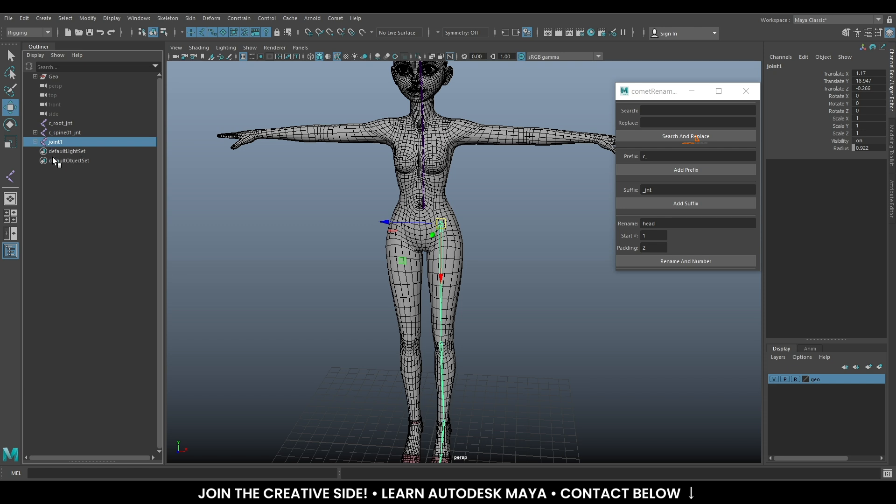
left_click(35, 142)
left_click(34, 142)
left_click(34, 141, "shift")
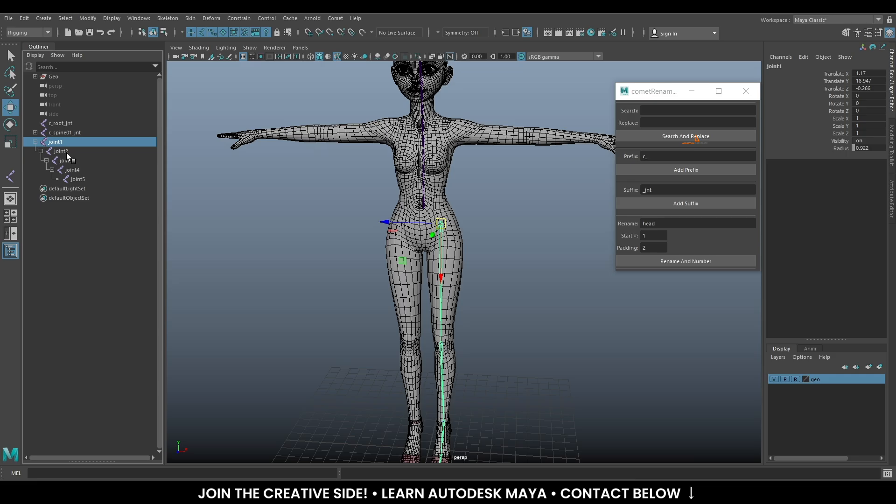
Rename the hip joint at the start of the chain to leg and its child joint to knee
double_click(58, 143)
type("leg")
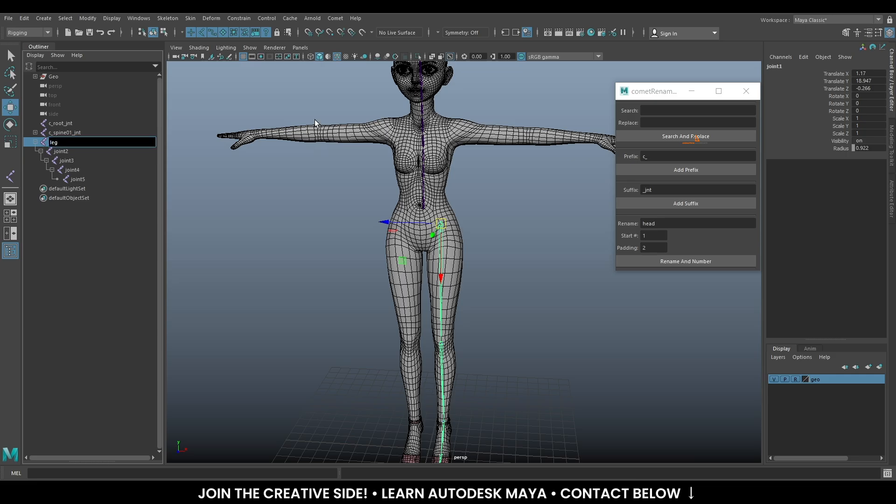
key("Tab")
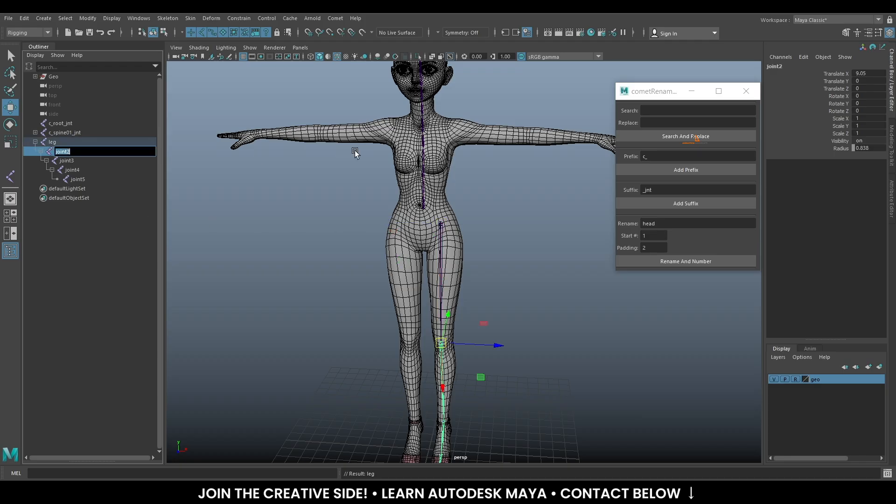
type("knee")
key("Return")
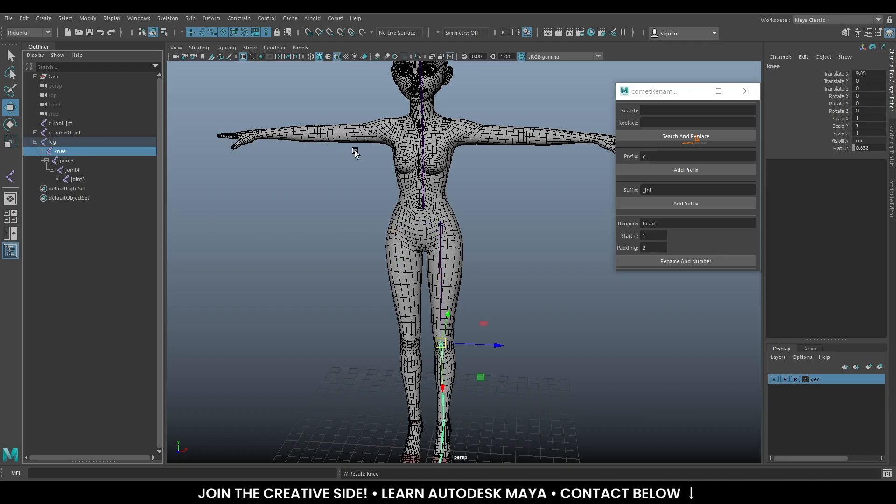
Rename the remaining three joints down the chain to ankle, toe and toeTip
double_click(72, 158)
type("ankle")
key("Return")
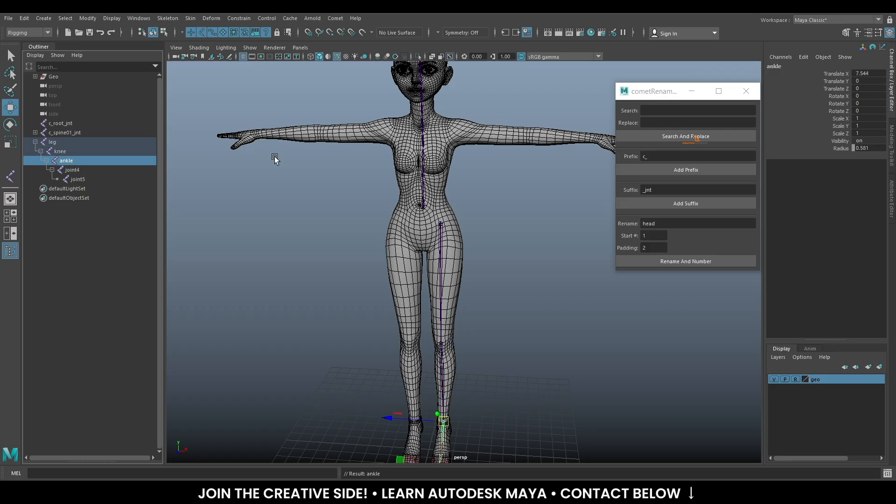
double_click(83, 170)
type("toe")
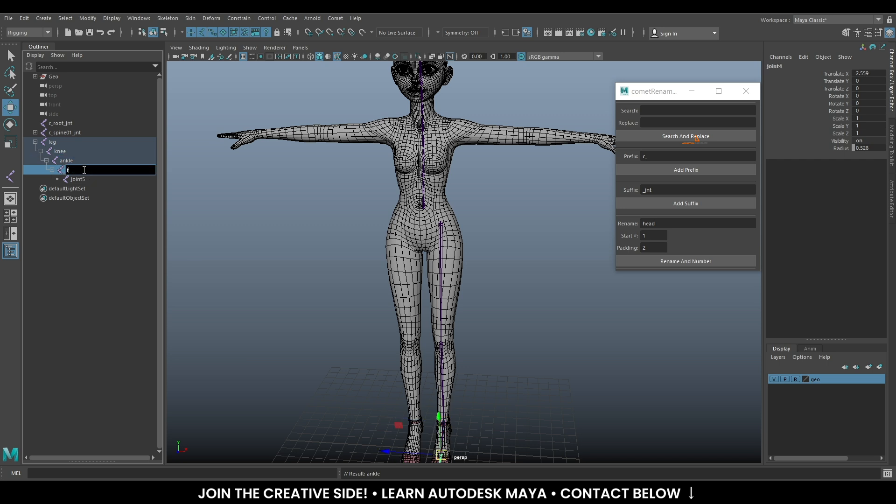
key("Return")
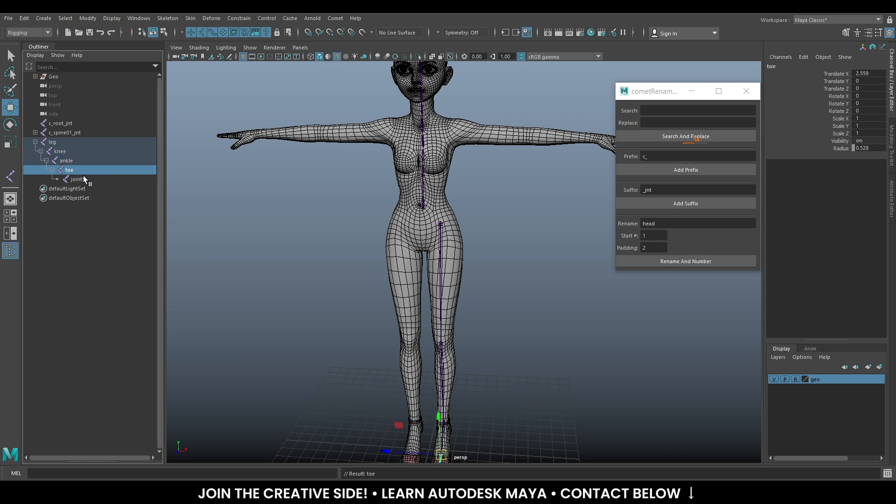
double_click(90, 181)
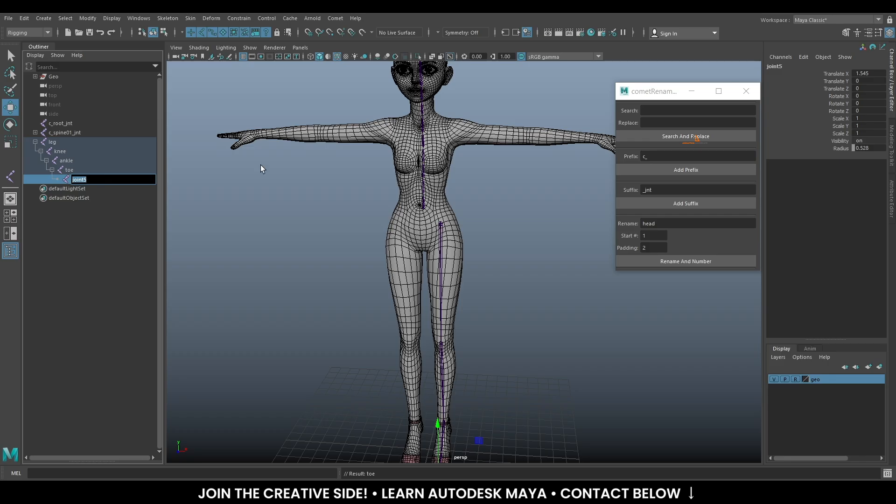
type("toeTip")
key("Return")
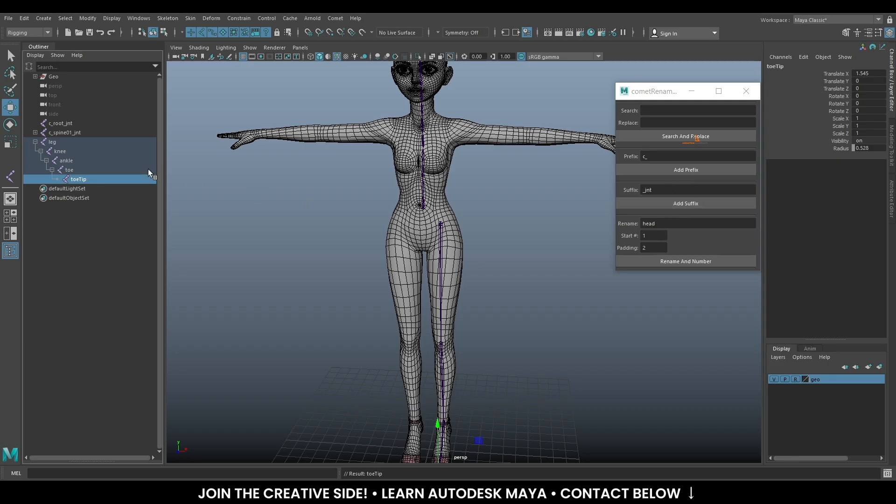
Add the suffix _jnt and the prefix l_ to all five joints of the leg chain
left_click(60, 142, "shift")
left_click(699, 201)
double_click(655, 157)
type("l")
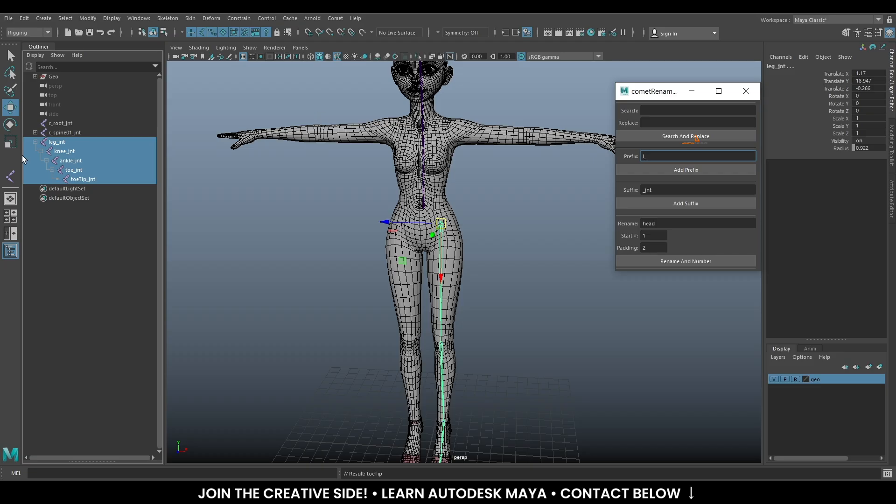
left_click(694, 168)
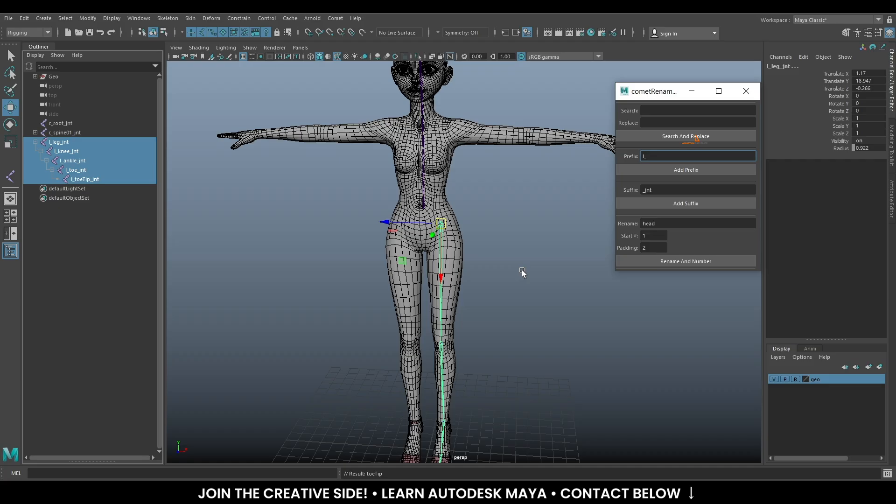
Frame the character's upper body in perspective and minimise the cometRename window to uncover the left arm
left_click_drag(520, 316, 452, 293, "alt")
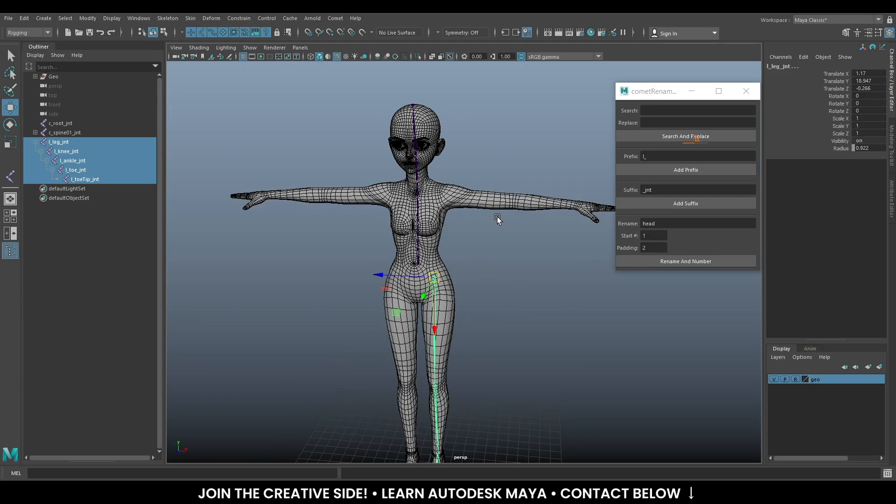
right_click_drag(452, 293, 517, 303, "alt")
middle_click_drag(503, 217, 492, 266, "alt")
right_click_drag(441, 201, 471, 189, "alt")
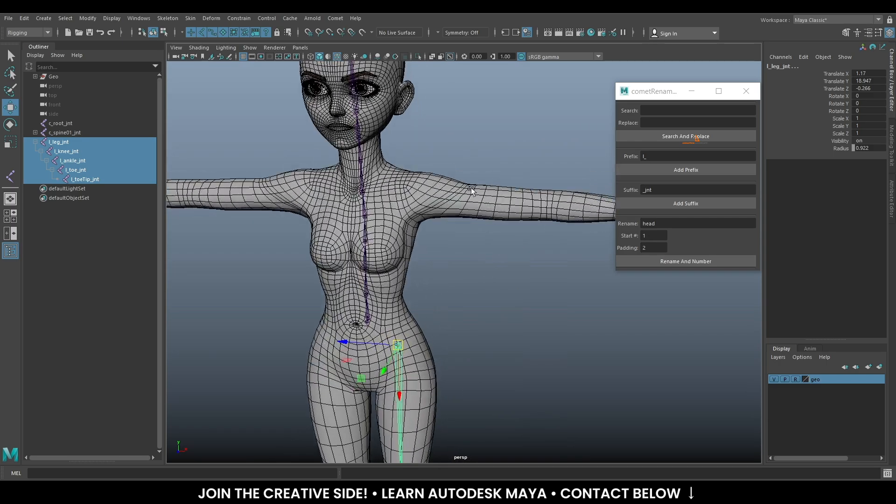
left_click(698, 90)
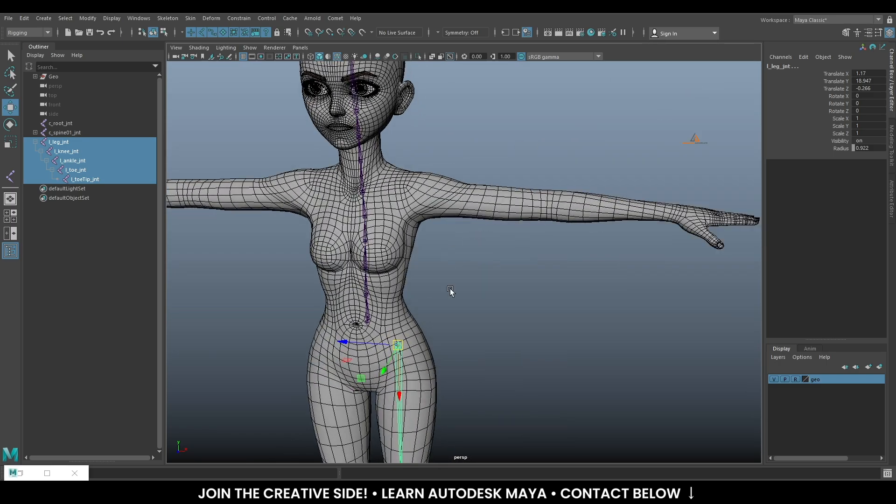
Examine the left arm and shoulder in the front and top views, and collapse the l_leg_jnt hierarchy
right_click_drag(478, 285, 454, 264, "alt")
scroll(466, 259, "down", 3)
key("space")
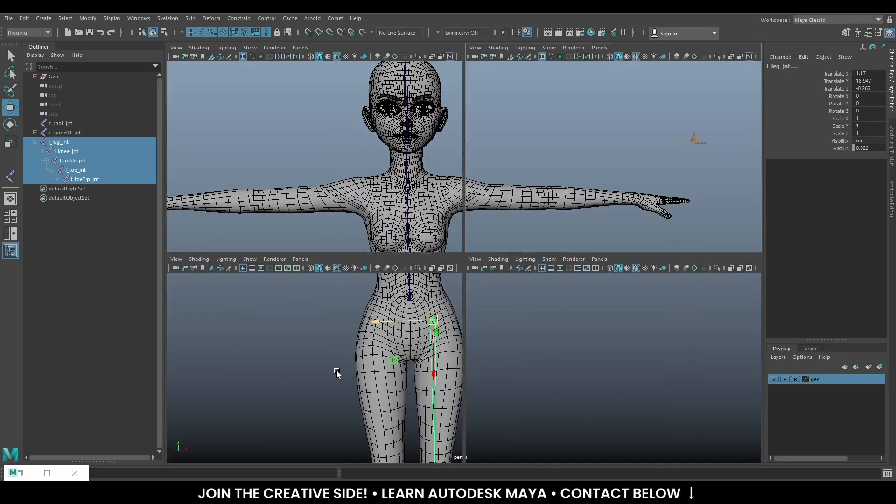
key("space")
scroll(447, 236, "down", 5)
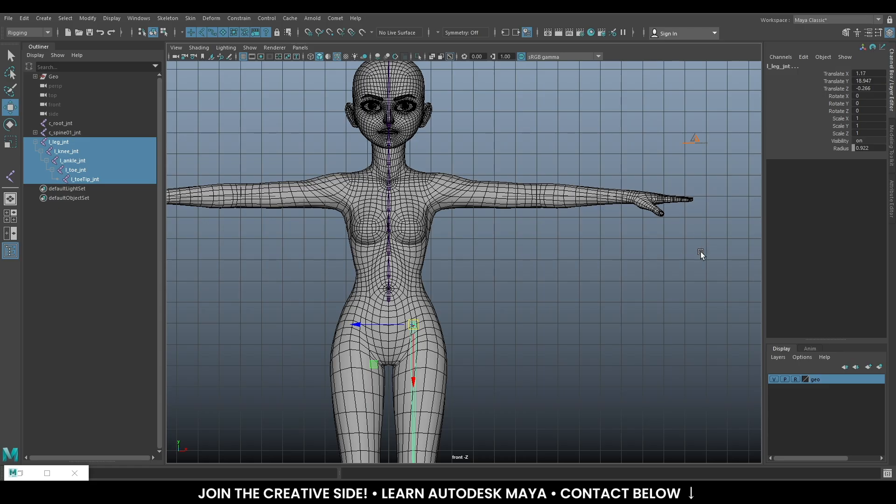
scroll(701, 251, "down", 5)
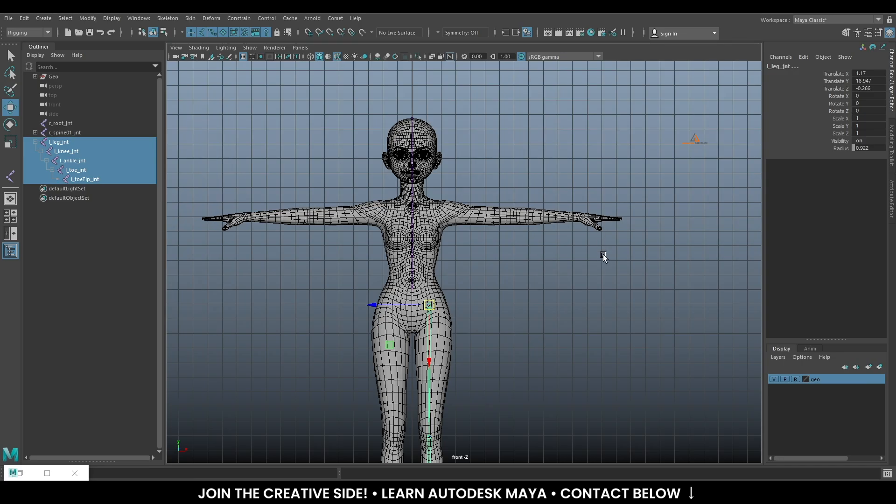
scroll(555, 178, "up", 3)
key("space")
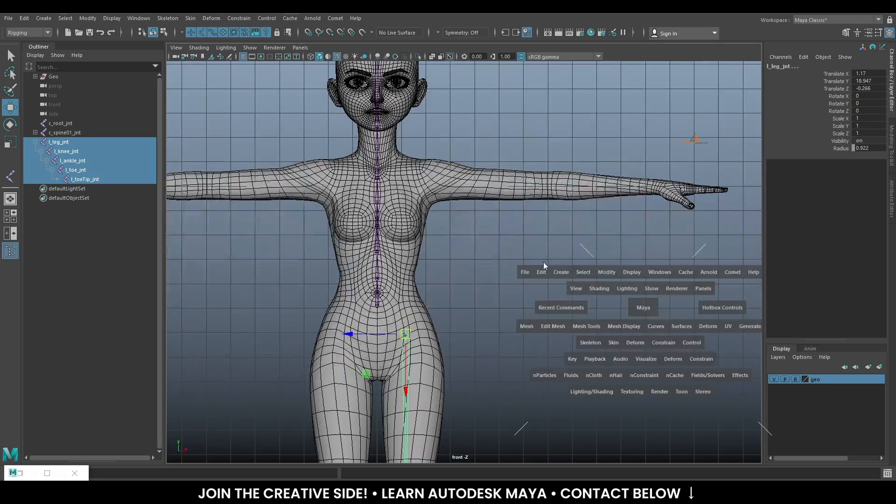
key("space")
scroll(458, 180, "down", 5)
middle_click_drag(340, 256, 662, 178, "alt")
scroll(484, 168, "up", 4)
scroll(486, 173, "down", 1)
middle_click_drag(486, 172, 489, 220, "alt")
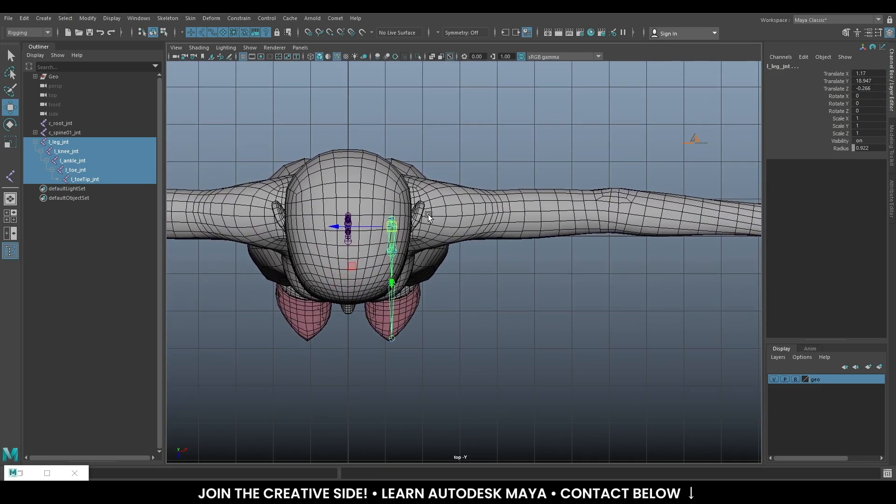
left_click(36, 142)
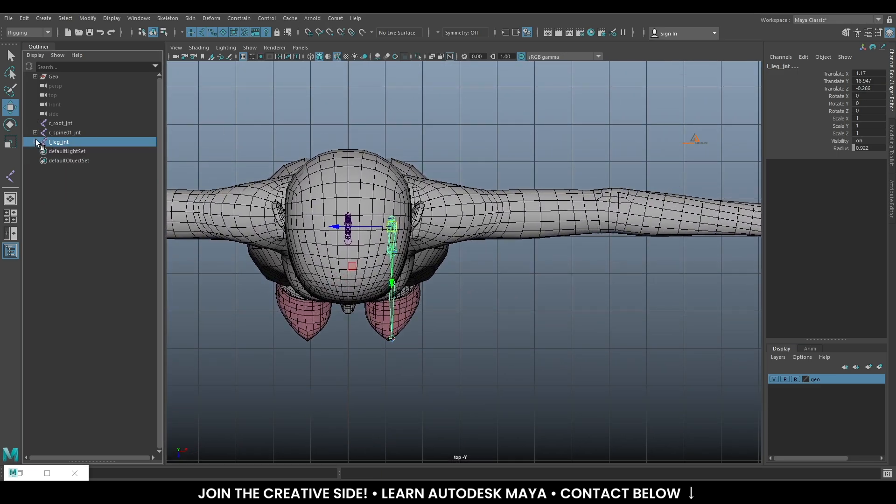
Draw a joint chain in the top view from the left shoulder, at about X 1.494 and Z -0.625, through the elbow to the wrist
left_click(325, 117)
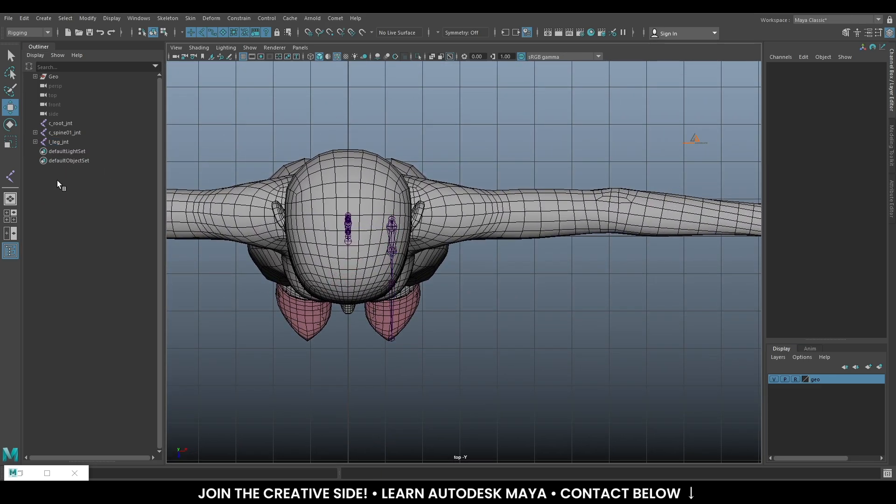
left_click(17, 177)
scroll(439, 182, "up", 2)
scroll(466, 248, "up", 2)
scroll(455, 247, "up", 2)
left_click(345, 166)
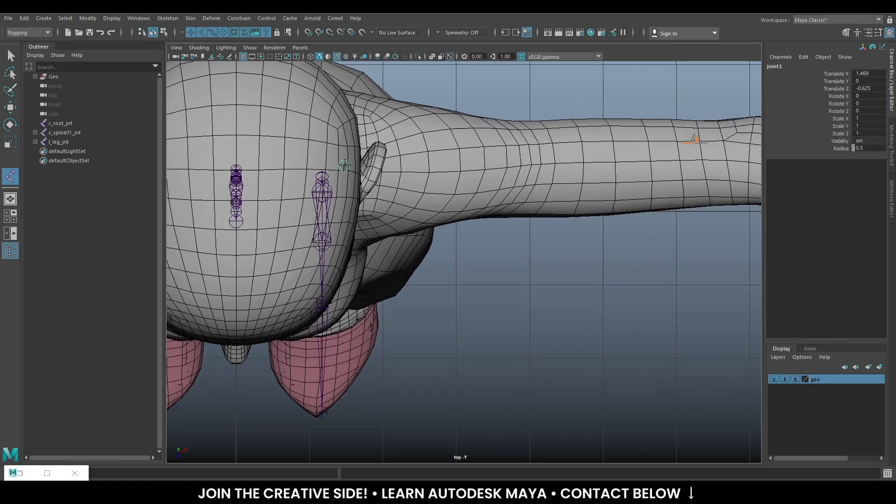
mouse_move(640, 240)
middle_mouse_down("alt")
mouse_move(426, 287)
mouse_move(602, 245)
mouse_move(426, 254)
middle_mouse_up("alt")
left_click(518, 160)
left_click_drag(540, 159, 527, 155)
middle_click_drag(673, 195, 342, 201, "alt")
left_click_drag(462, 194, 514, 196)
left_click(514, 197)
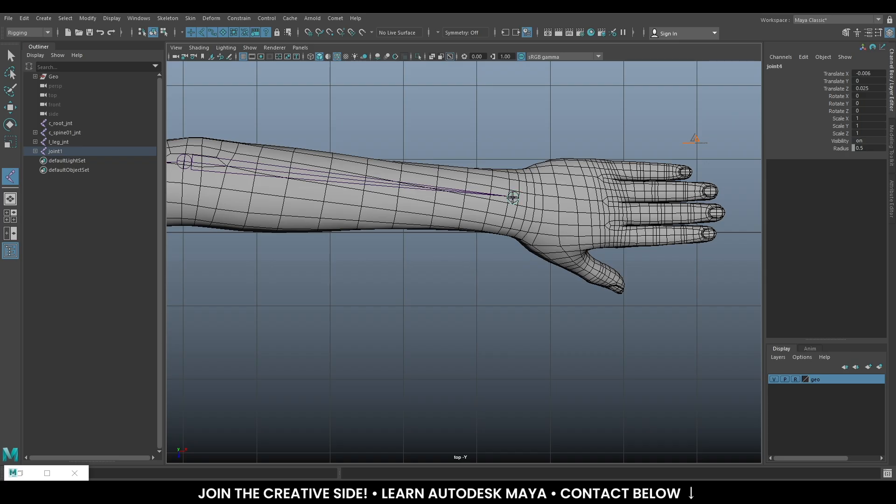
key("ctrl+z")
left_click(513, 199)
key("ctrl+z")
Place the arm chain's end joint at the middle fingertip, about 2.87 units from the wrist, and finish the chain
middle_click_drag(598, 231, 501, 226, "alt")
left_click(630, 203)
key("Return")
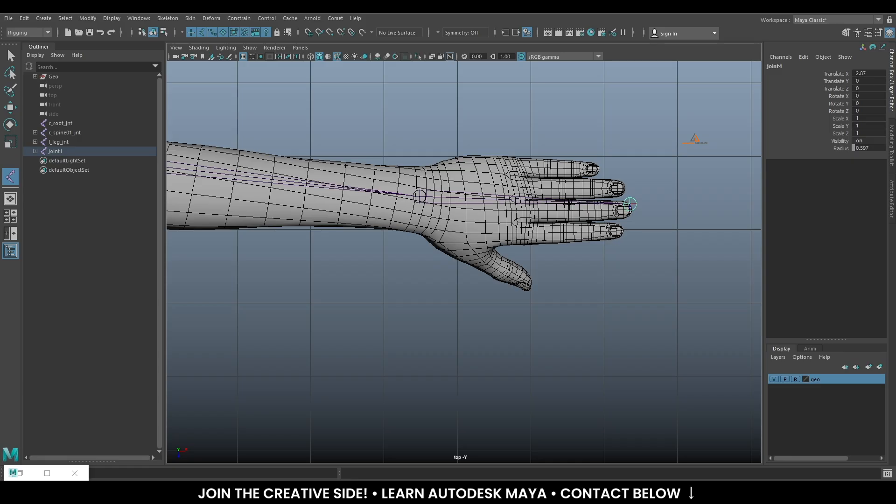
Examine the wrist, fingers and thumb against the chain's end joint in the top view
key("w")
scroll(590, 292, "down", 2)
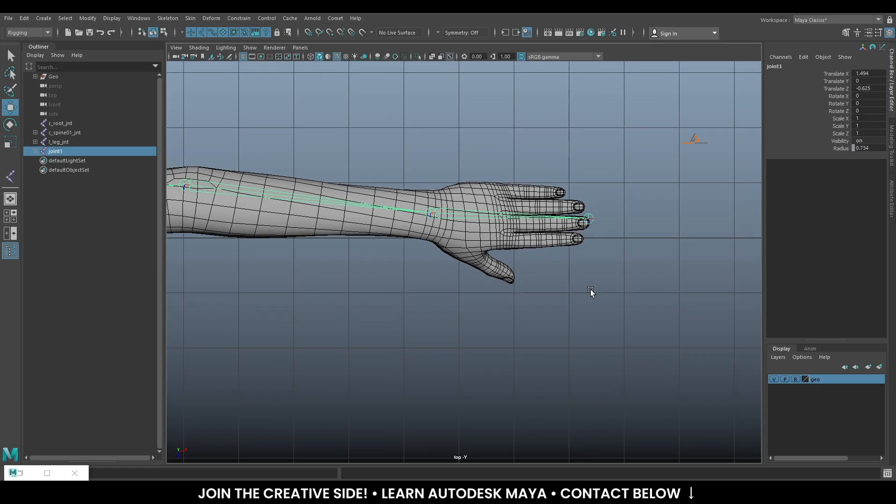
scroll(490, 256, "up", 3)
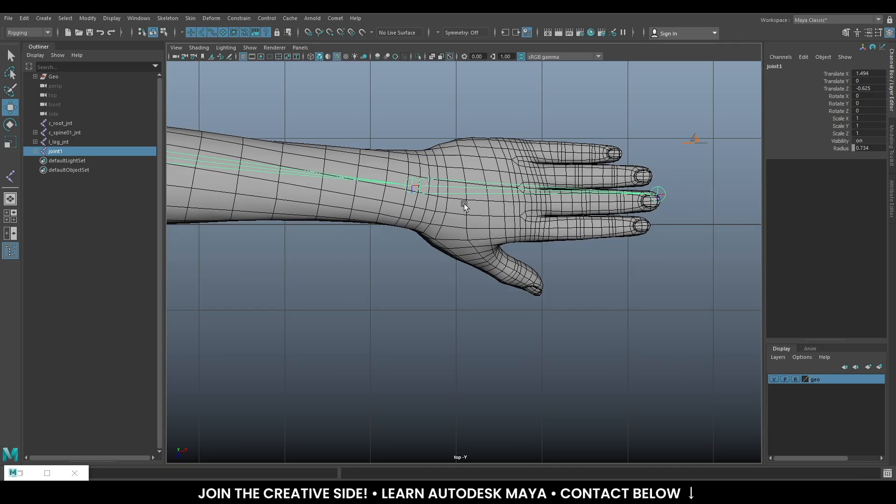
scroll(541, 262, "up", 2)
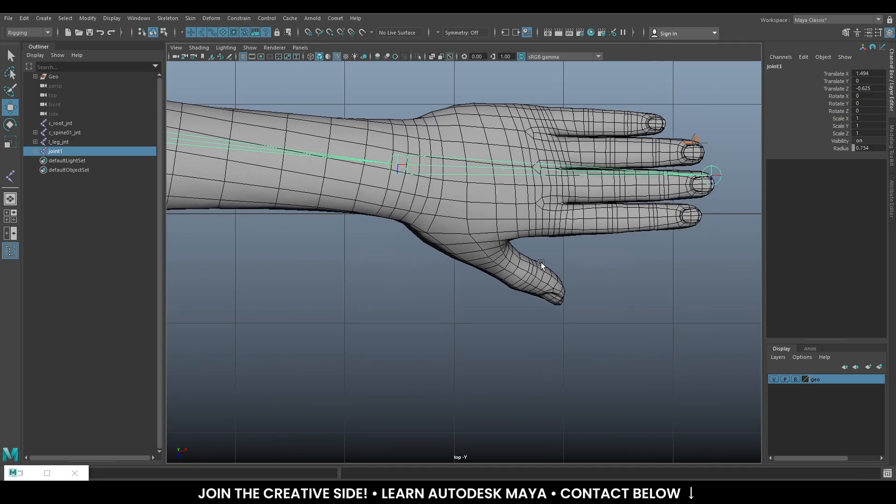
scroll(541, 263, "up", 1)
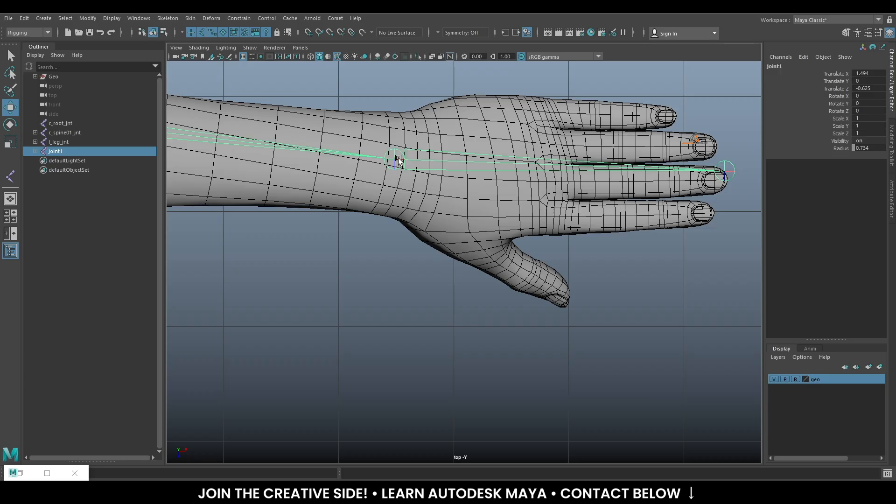
left_click_drag(733, 149, 735, 176)
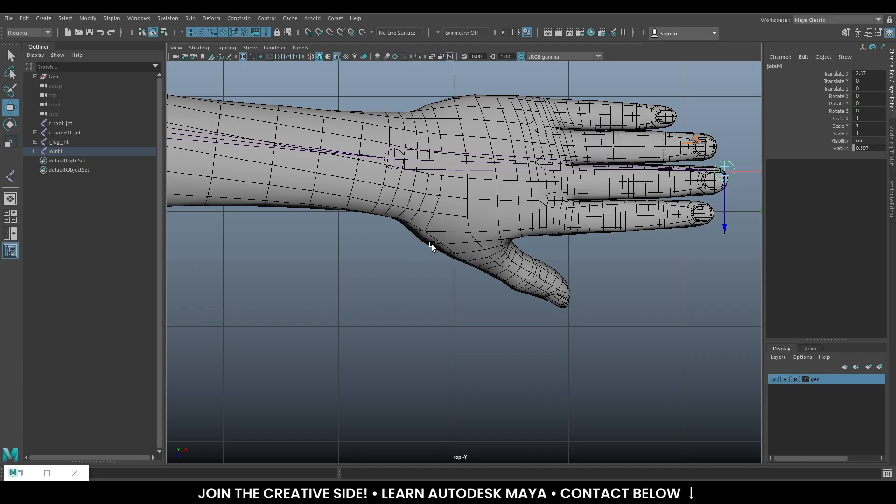
right_click_drag(526, 284, 371, 229, "alt")
middle_click_drag(371, 229, 582, 188, "alt")
Select the arm chain's root joint in the front view and raise the whole chain to arm height, at about Translate Y 24.658
key("space")
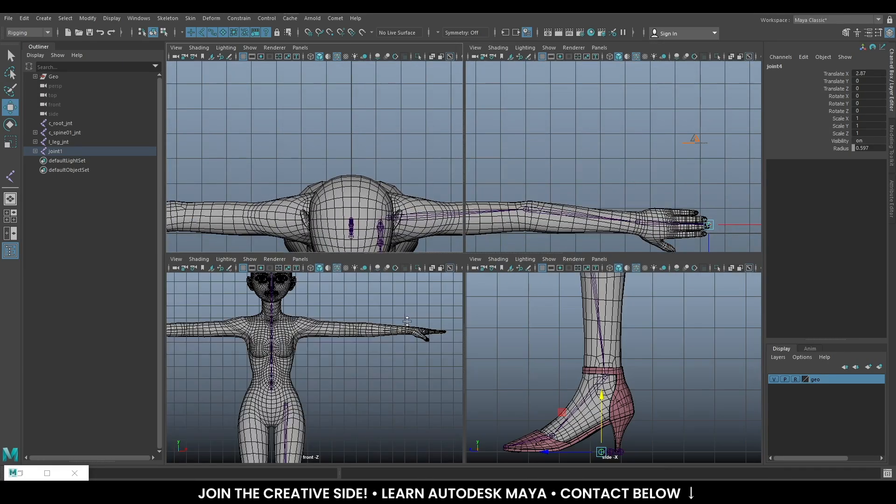
key("space")
key("space")
right_click_drag(654, 280, 569, 304, "alt")
middle_click_drag(639, 421, 610, 234, "alt")
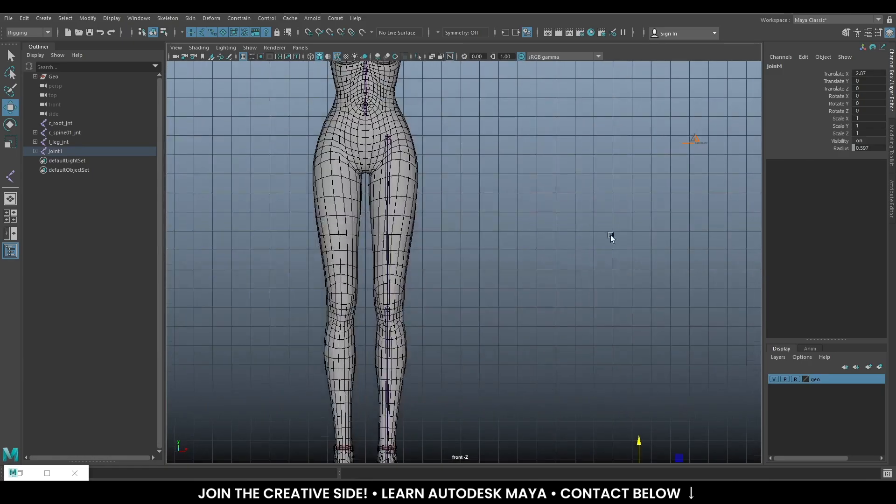
right_click_drag(610, 234, 460, 385, "alt")
left_click(446, 439)
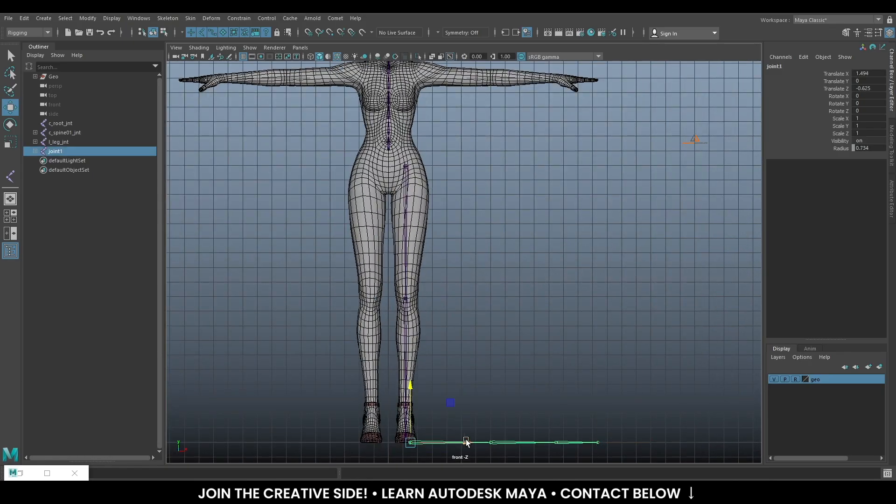
right_click_drag(610, 325, 552, 252, "alt")
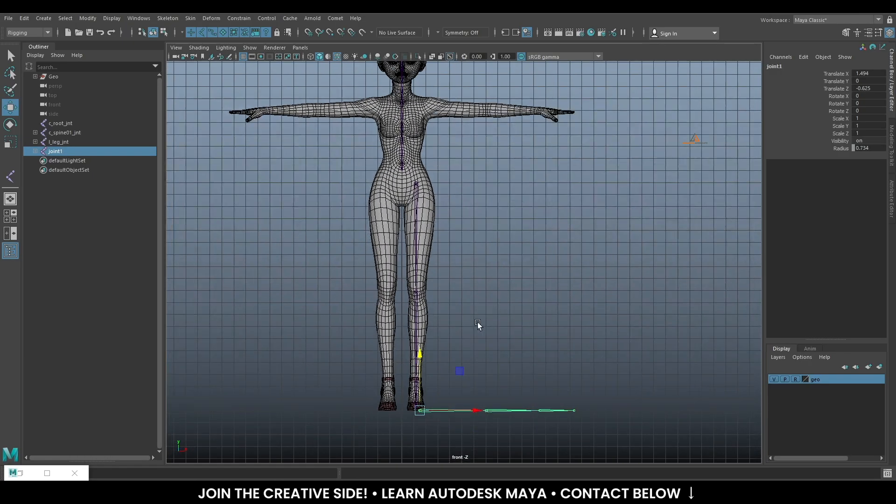
left_click_drag(418, 362, 423, 58)
Fine-tune the arm chain's height along the arm's centre line to about Translate Y 25.151
middle_click_drag(528, 209, 531, 328, "alt")
right_click_drag(454, 148, 634, 210, "alt")
right_click_drag(496, 172, 559, 377, "alt")
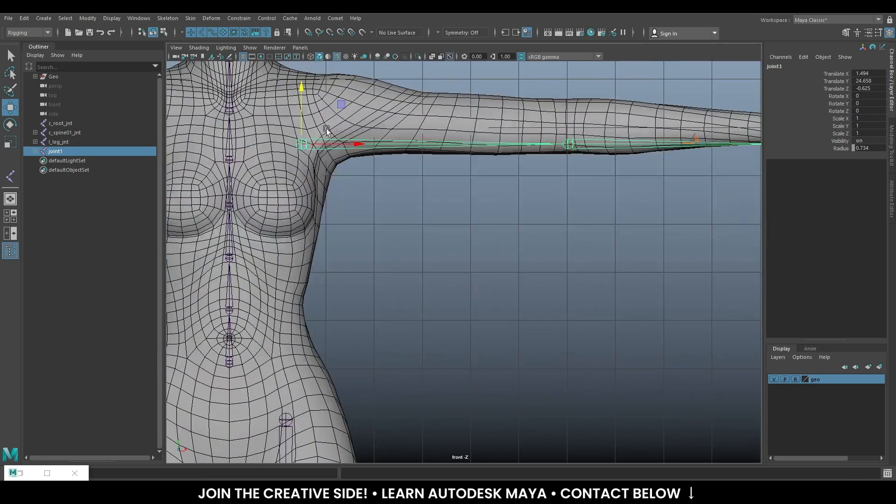
left_click_drag(301, 90, 299, 74)
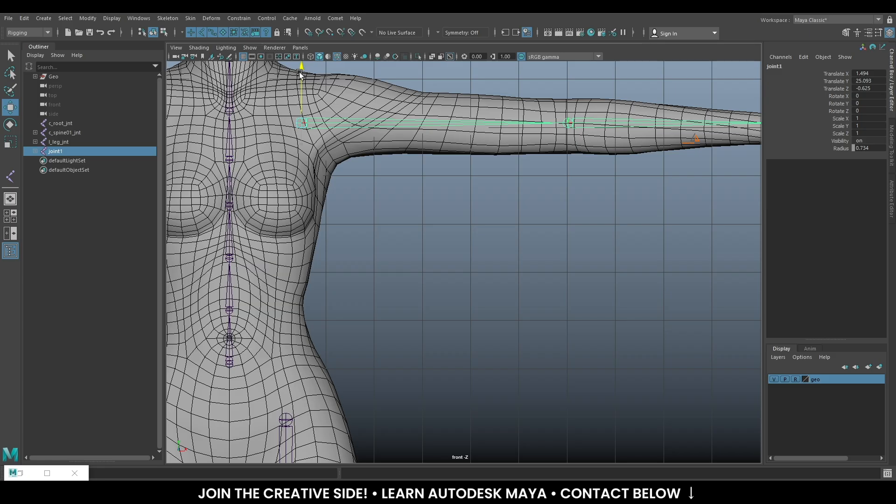
left_click_drag(300, 73, 299, 70)
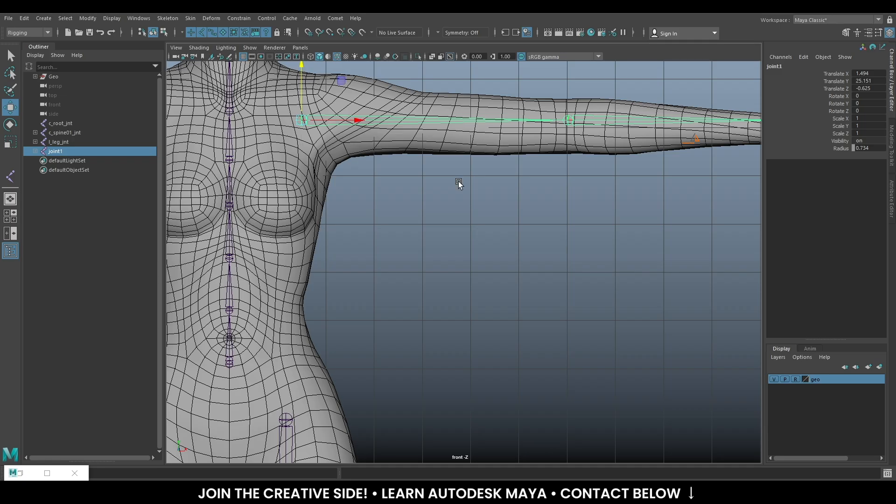
Move only the shoulder joint outward to about Translate X 1.819, leaving its child joints in place
scroll(485, 177, "down", 2)
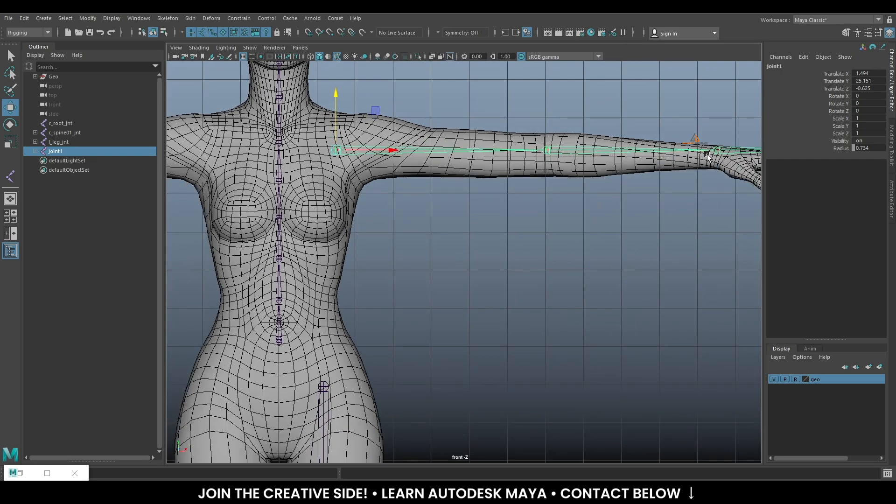
middle_click_drag(558, 242, 557, 274, "alt")
scroll(471, 201, "up", 3)
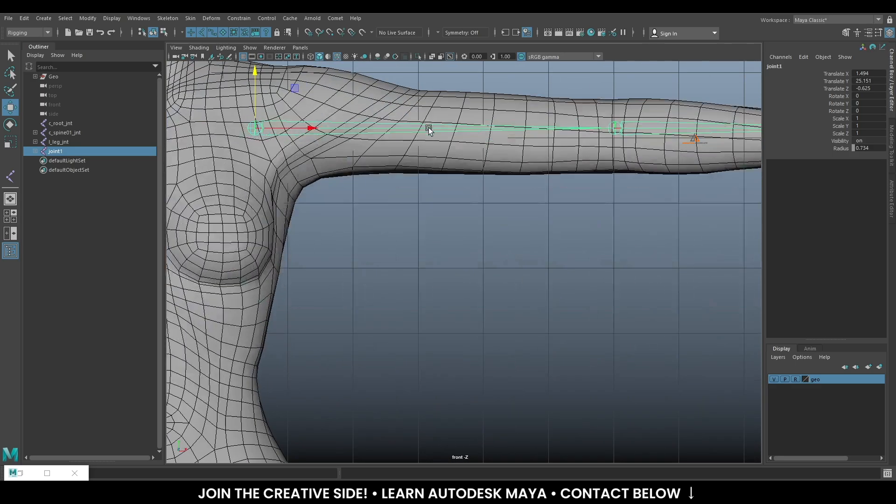
middle_click_drag(359, 78, 459, 185, "alt")
scroll(485, 249, "up", 2)
key("d")
left_click_drag(374, 230, 402, 236)
key("d")
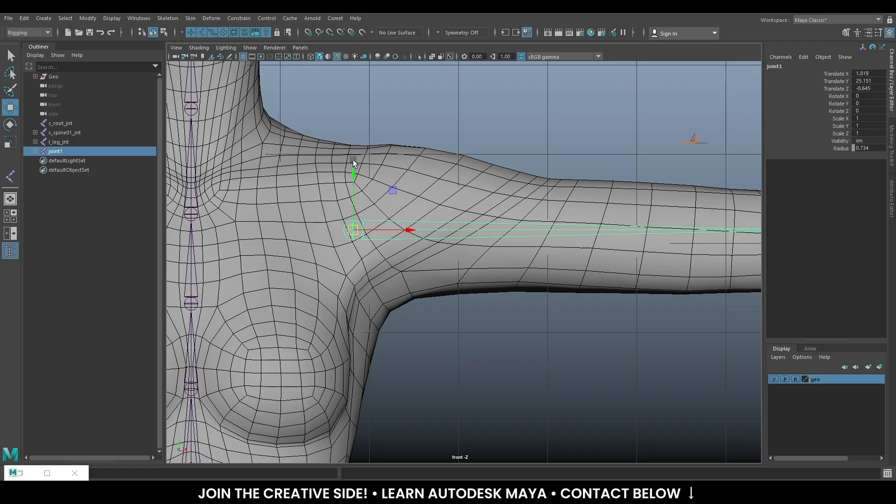
Rotate the shoulder joint to about -1.09 in Z so the chain follows the arm's slope in the front view
scroll(546, 345, "down", 6)
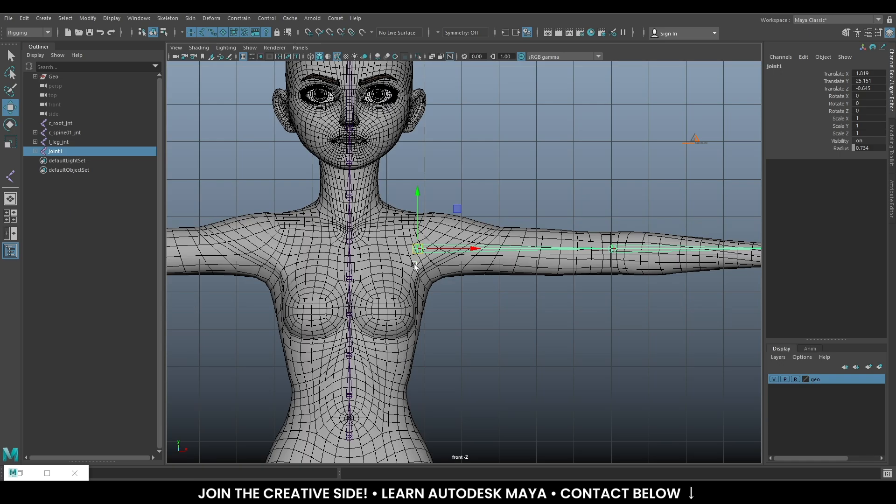
scroll(387, 213, "up", 2)
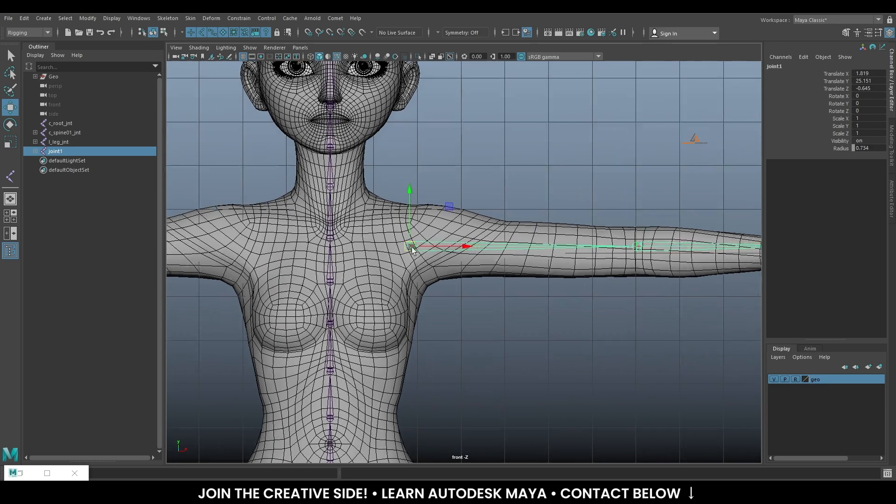
middle_click_drag(595, 256, 451, 243, "alt")
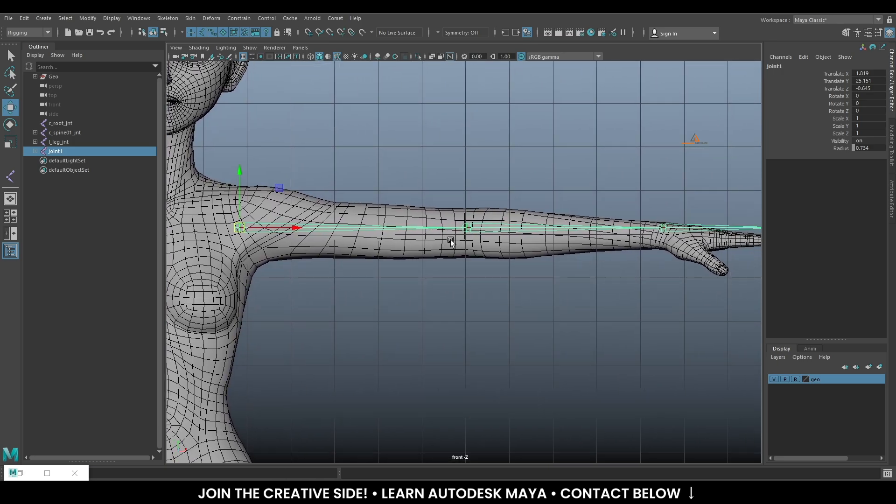
key("e")
left_click_drag(195, 198, 196, 199)
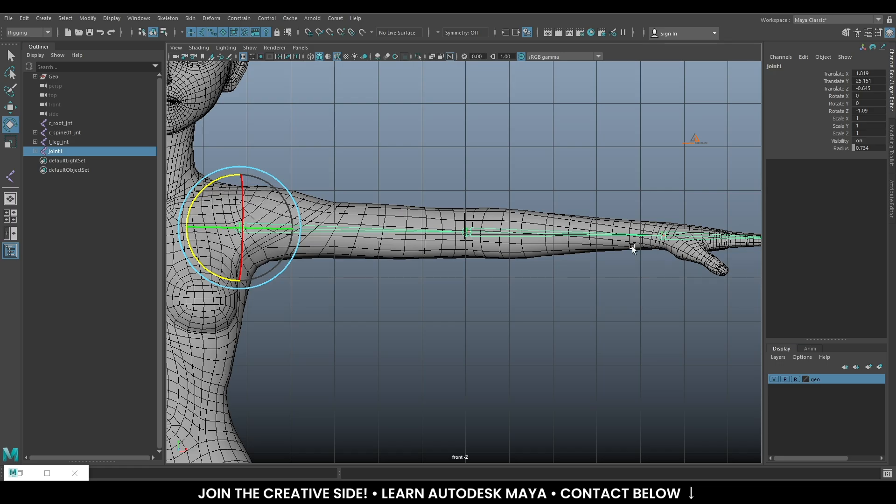
Examine the elbow and wrist joint placement inside the arm mesh in the front and perspective views
scroll(640, 352, "up", 5)
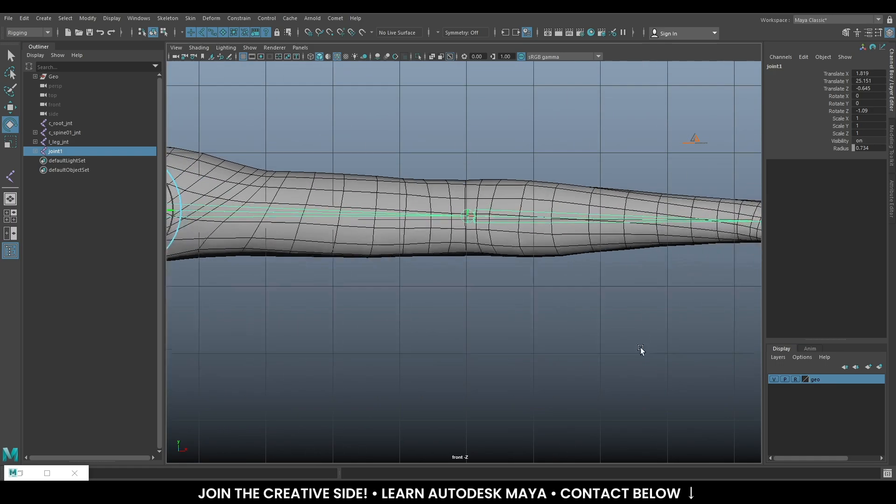
scroll(472, 201, "down", 5)
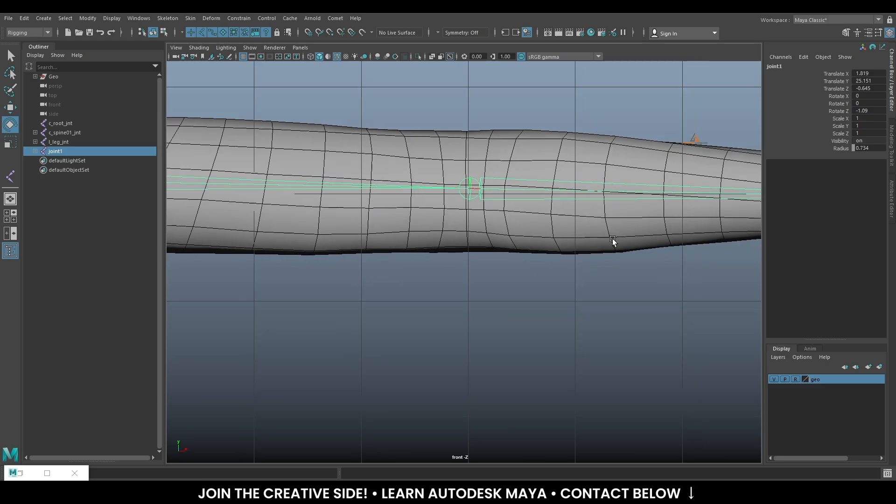
scroll(453, 198, "up", 2)
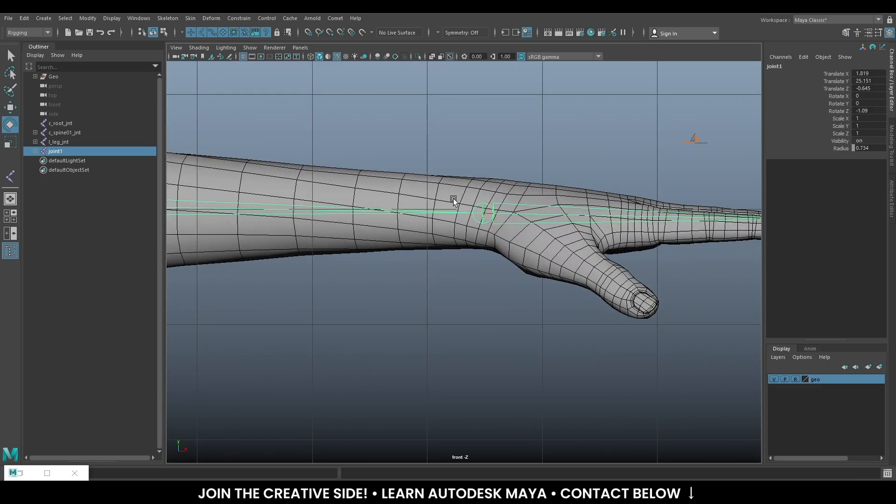
scroll(511, 269, "up", 3)
scroll(601, 135, "down", 2)
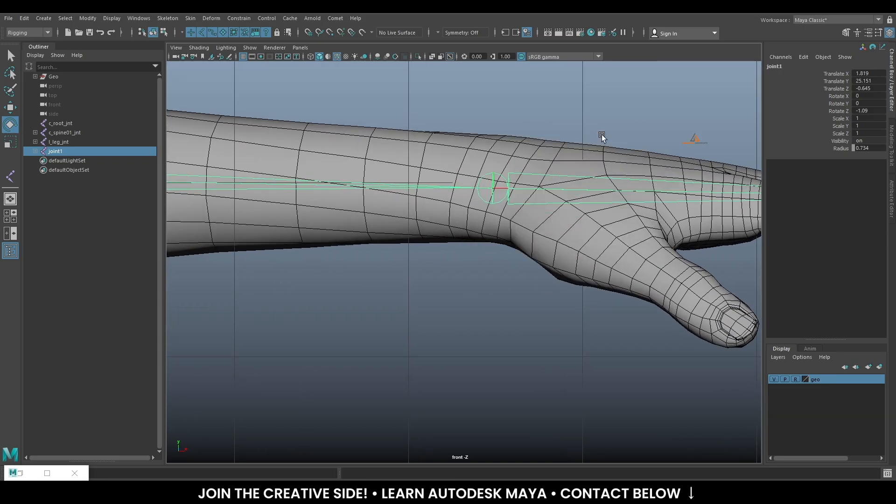
key("space")
key("space")
left_click_drag(537, 252, 583, 254, "alt")
scroll(584, 252, "up", 4)
middle_click_drag(570, 298, 469, 268, "alt")
left_click_drag(469, 268, 512, 195, "alt")
middle_click_drag(512, 195, 481, 219, "alt")
scroll(461, 265, "up", 2)
middle_click_drag(461, 265, 401, 280, "alt")
middle_click_drag(444, 233, 467, 232, "alt")
scroll(466, 192, "up", 2)
scroll(467, 232, "up", 4)
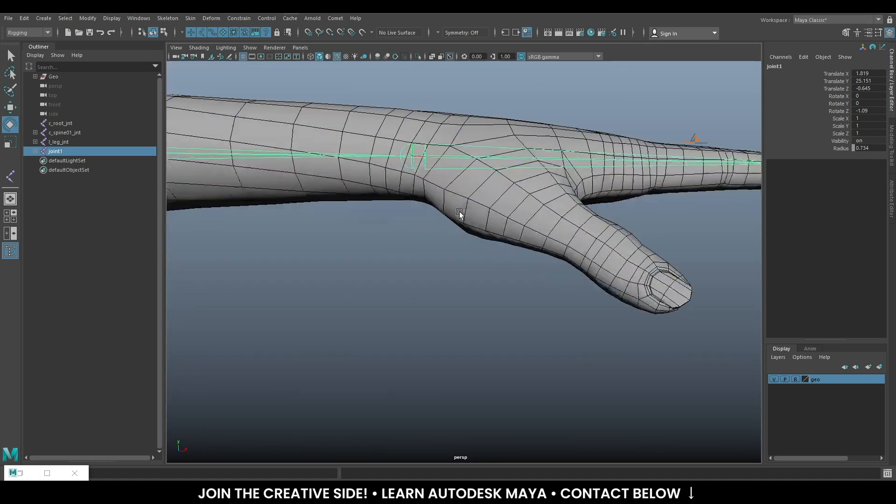
Move only the wrist joint toward the hand to about Translate X 4.571, and return to the front view
left_click(582, 172)
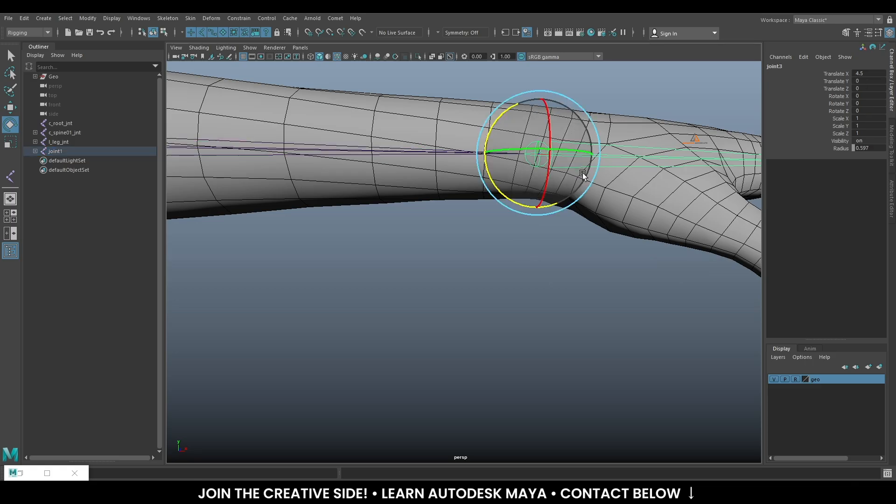
key("w")
left_click_drag(583, 157, 602, 155)
key("space")
key("space")
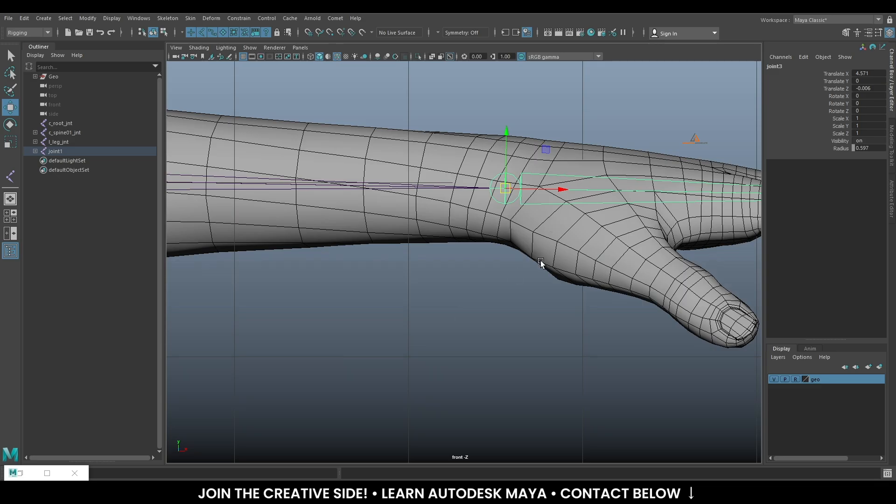
Lower the fingertip joint to about Translate Y -0.059 so it sits inside the fingers
scroll(530, 259, "down", 5)
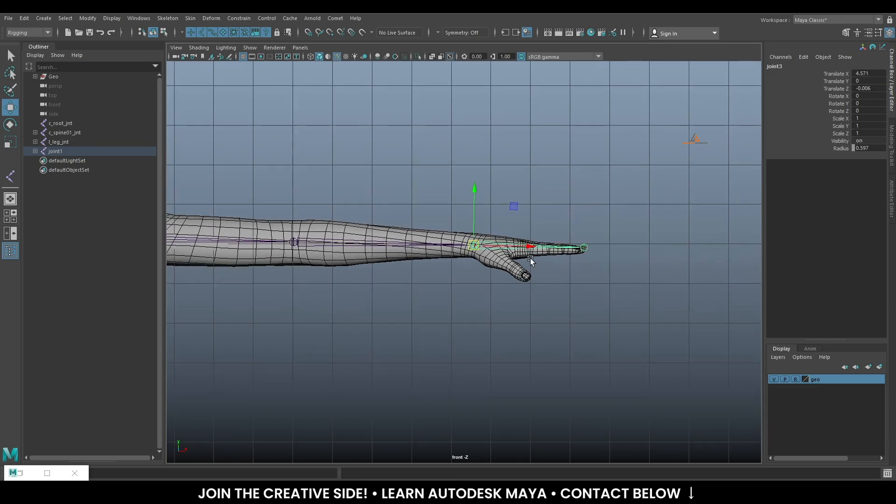
left_click(586, 248)
left_click_drag(582, 201, 583, 202)
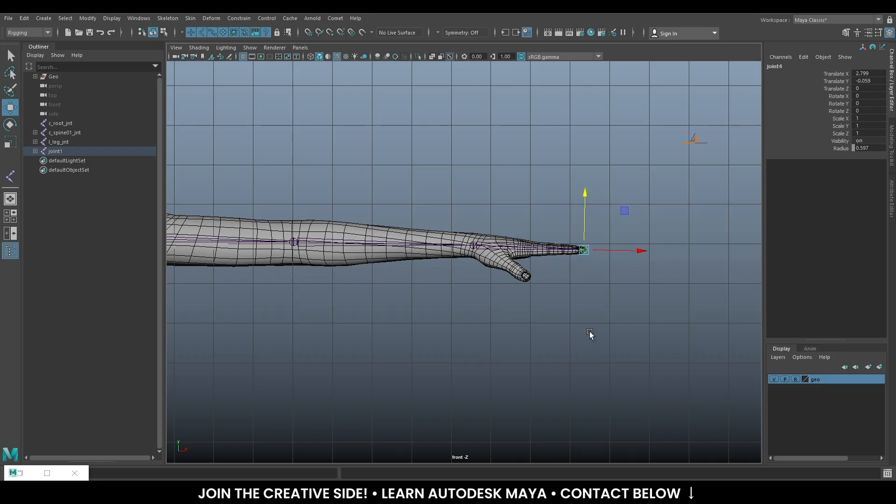
middle_click_drag(449, 306, 684, 322, "alt")
right_click_drag(684, 322, 591, 335, "alt")
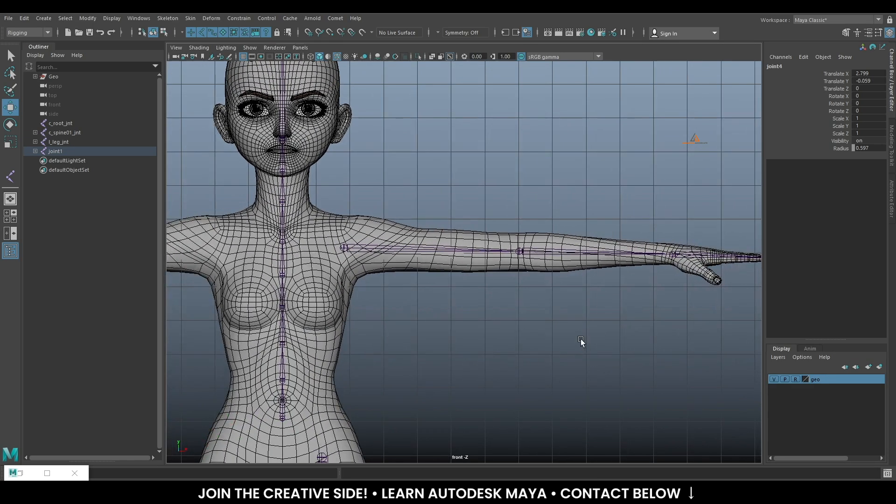
Select the shoulder joint at the start of the arm chain and freeze its rotation on the Rotate Z channel
right_click_drag(354, 184, 441, 258, "alt")
left_click(440, 256)
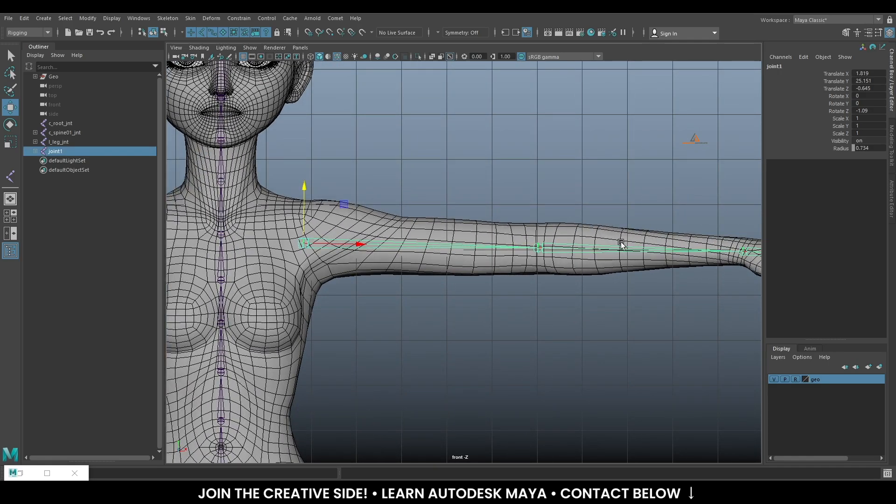
left_click(838, 112)
right_click(837, 112)
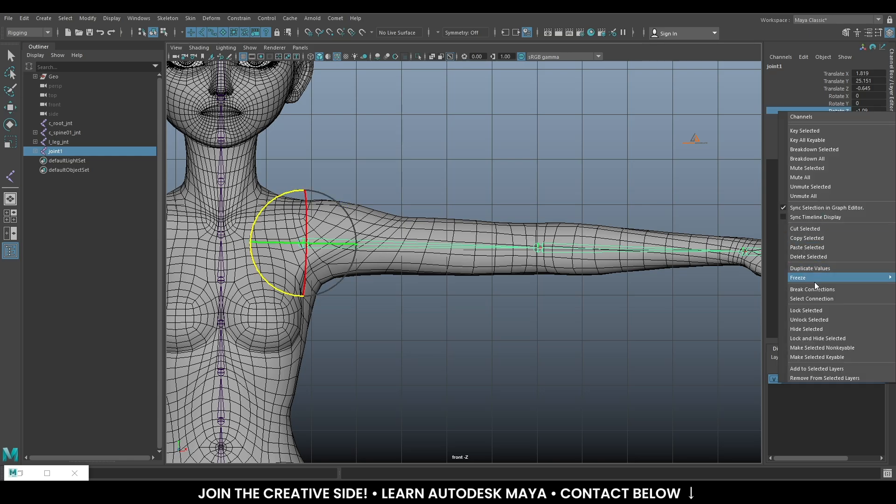
mouse_move(808, 279)
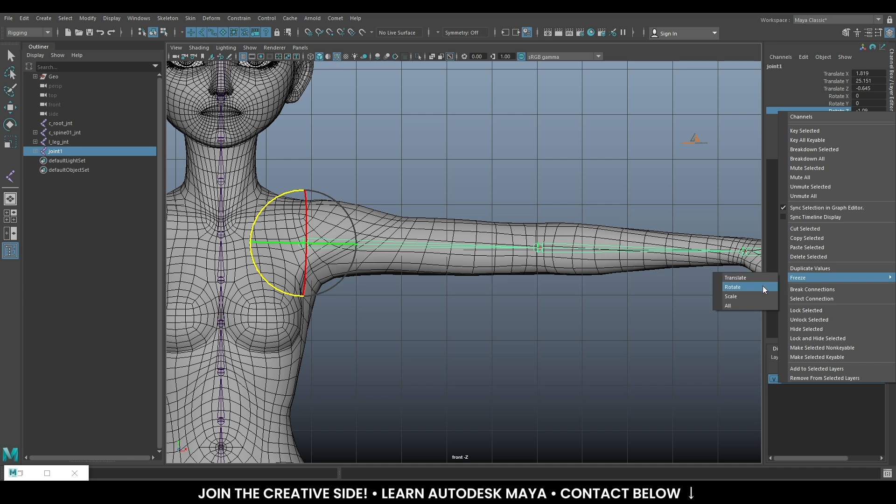
left_click(762, 287)
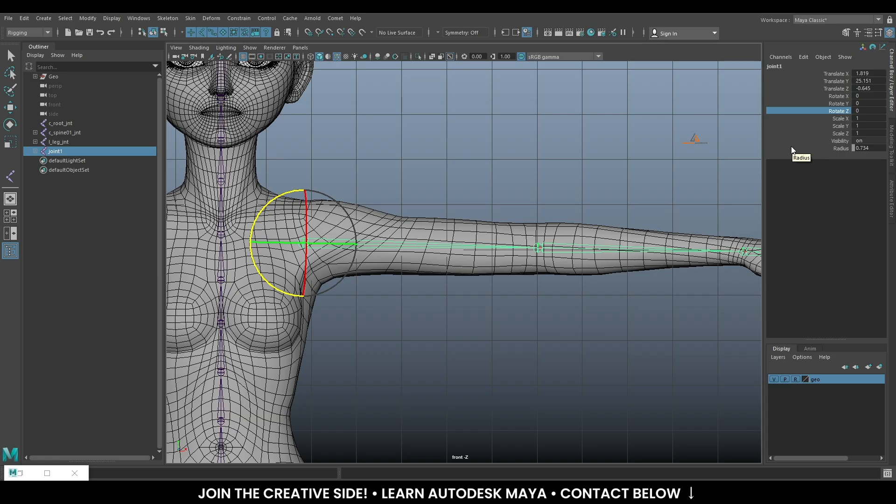
Examine the Freeze Transformations options for translate, rotate, scale and joint orient, and close them without applying
left_click(83, 19)
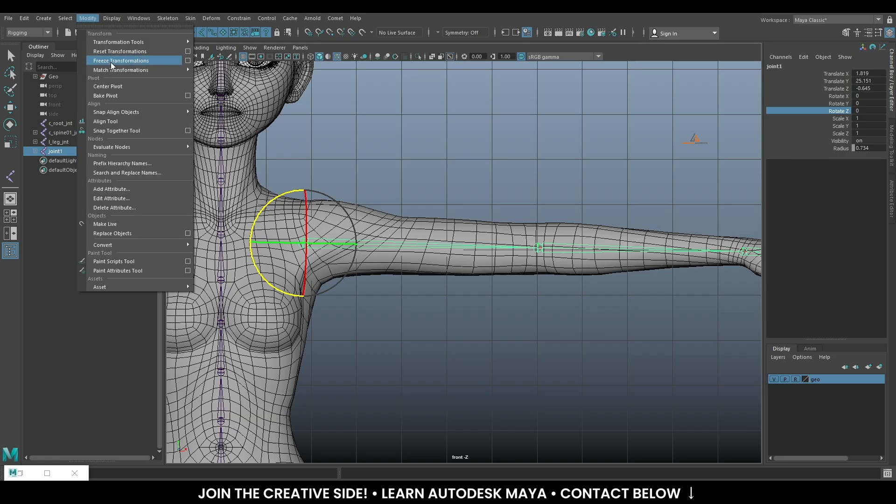
left_click(187, 60)
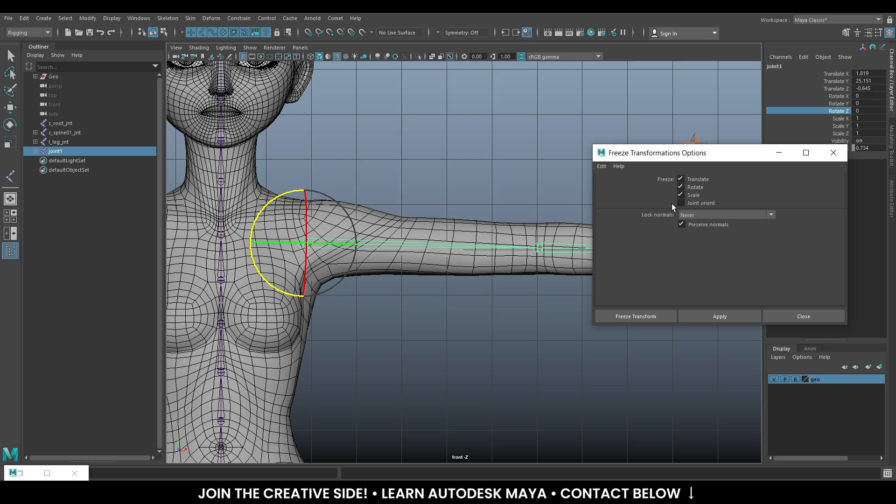
left_click(808, 317)
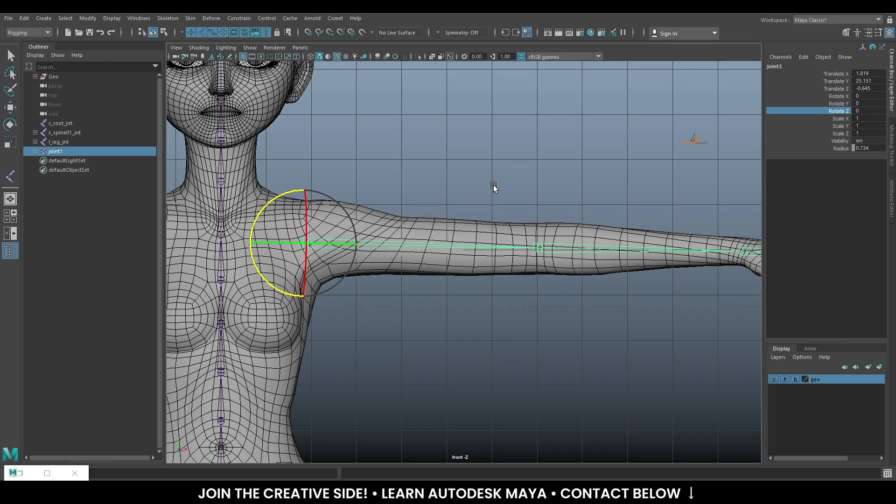
key("w")
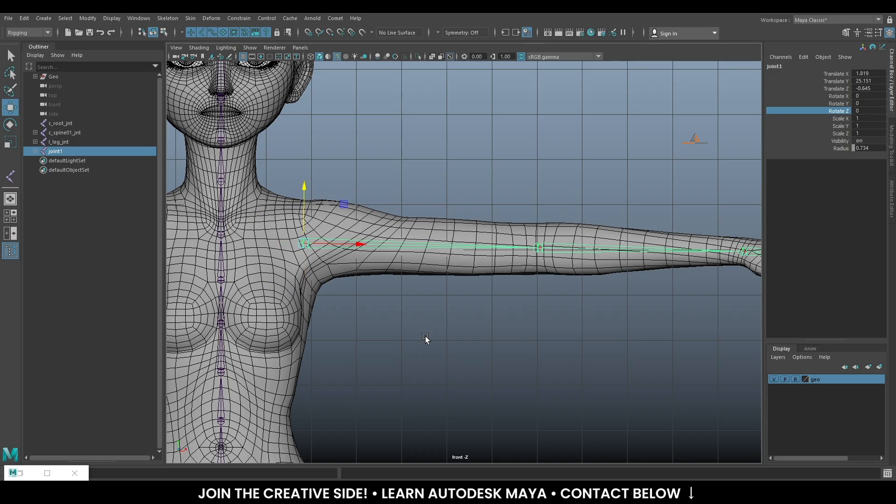
Set the shoulder joint's Translate X, Y and Z to 0 in the front view
scroll(382, 264, "down", 2)
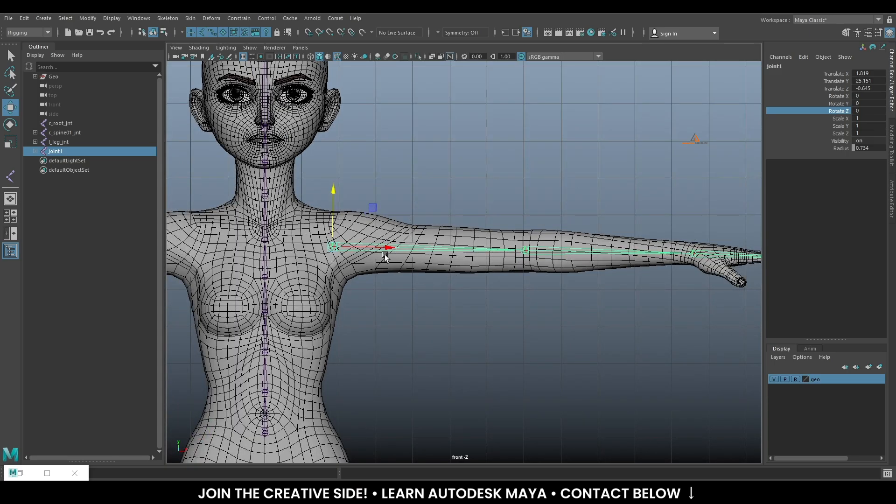
scroll(462, 317, "down", 2)
middle_click_drag(480, 394, 579, 243, "alt")
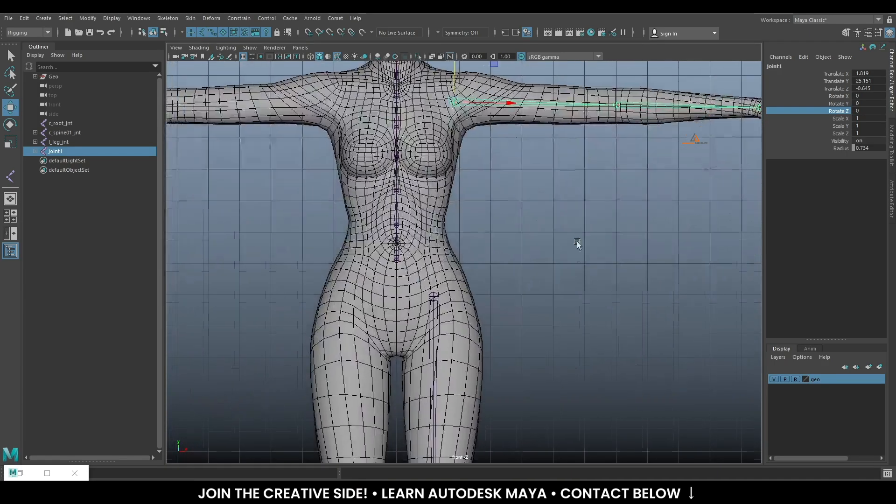
scroll(437, 242, "down", 8)
right_click_drag(511, 335, 568, 306, "alt")
middle_click_drag(568, 305, 540, 402, "alt")
right_click_drag(539, 402, 549, 352, "alt")
middle_click_drag(549, 352, 580, 319, "alt")
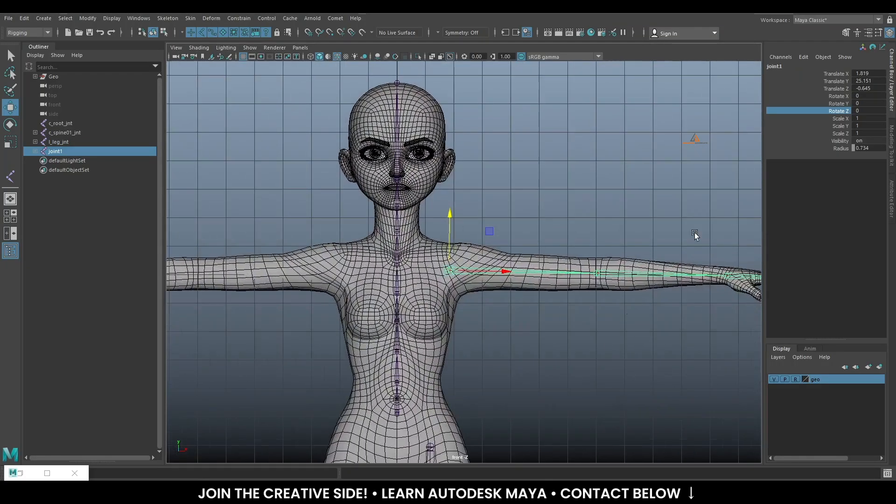
left_click_drag(875, 76, 876, 87)
type("0")
key("Return")
Inspect the moved arm chain near the feet in the front and perspective views, and undo the translation change
right_click_drag(583, 303, 547, 326, "alt")
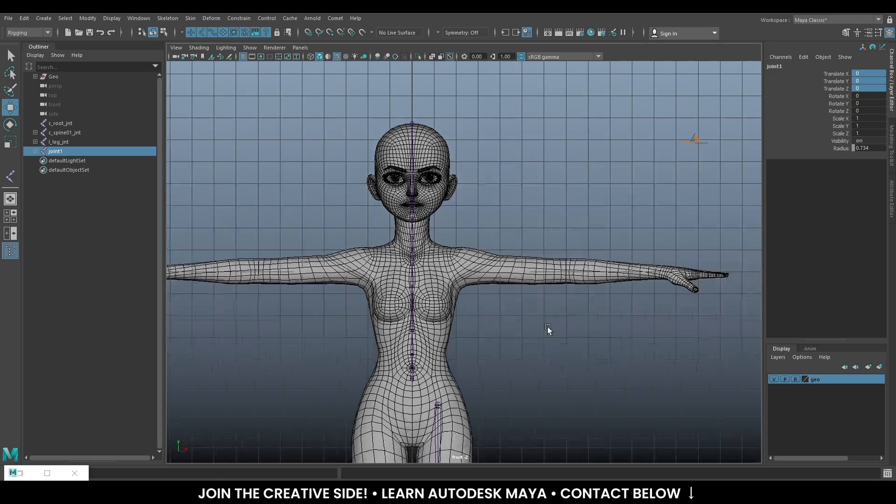
middle_click_drag(547, 327, 553, 220, "alt")
right_click_drag(553, 219, 530, 298, "alt")
middle_click_drag(530, 297, 591, 189, "alt")
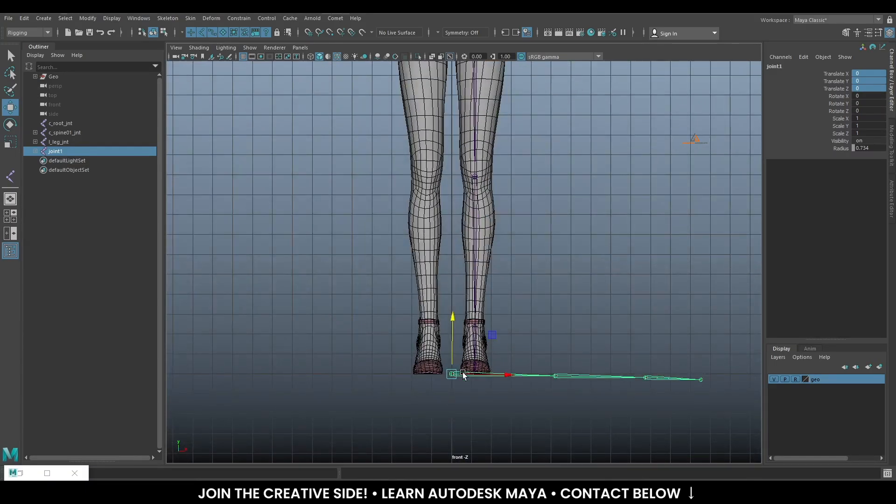
key("space")
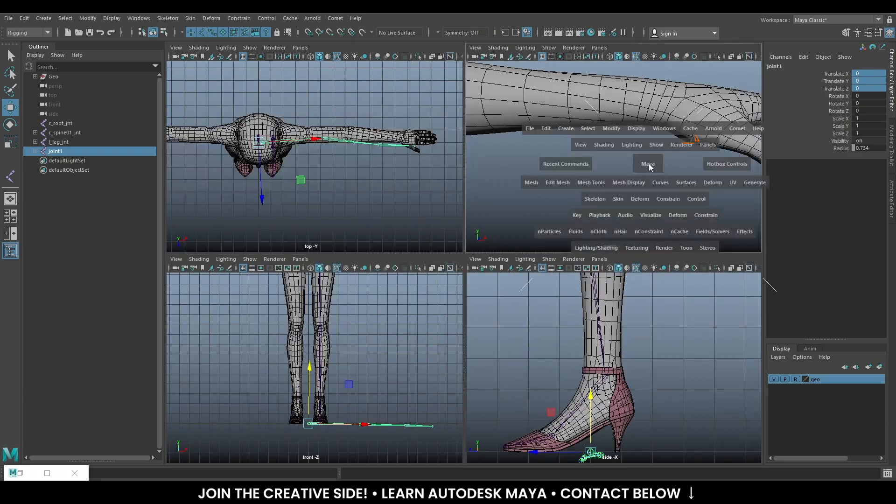
key("f")
left_click_drag(592, 197, 444, 285, "alt")
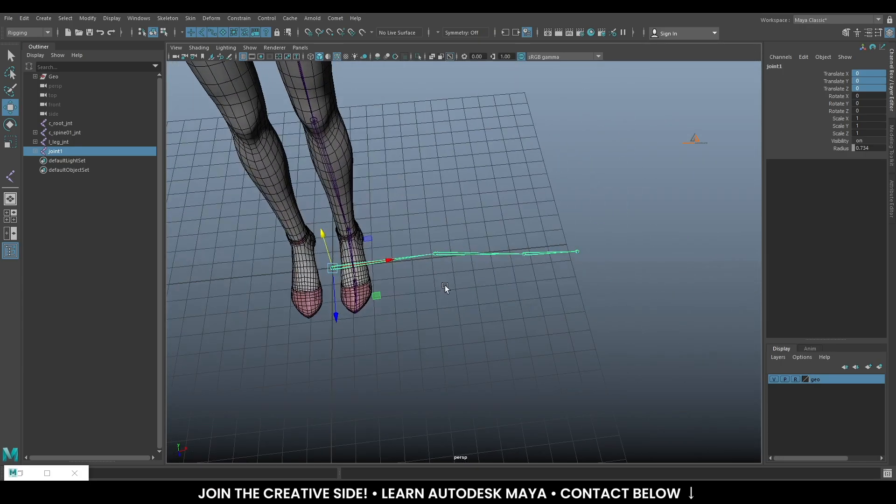
key("ctrl+z")
Examine the shoulder joint's translation values with the upper body and left arm framed in perspective
right_click_drag(533, 316, 525, 216, "alt")
middle_click_drag(526, 215, 526, 306, "alt")
left_click_drag(526, 307, 526, 249, "alt")
middle_click_drag(525, 249, 549, 415, "alt")
right_click_drag(498, 244, 531, 321, "alt")
left_click_drag(530, 321, 516, 246, "alt")
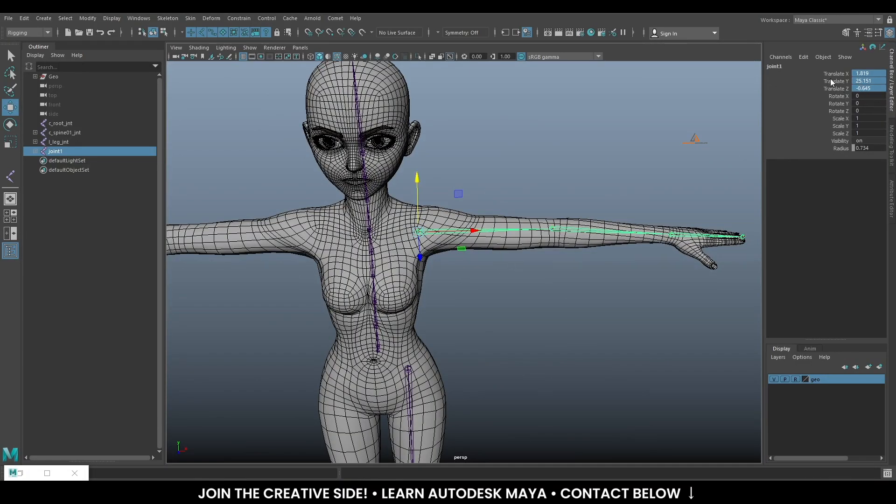
Select the base joint of the spine chain and examine its translation values
right_click_drag(562, 336, 567, 402, "alt")
left_click_drag(568, 403, 434, 309, "alt")
middle_click_drag(434, 309, 572, 268, "alt")
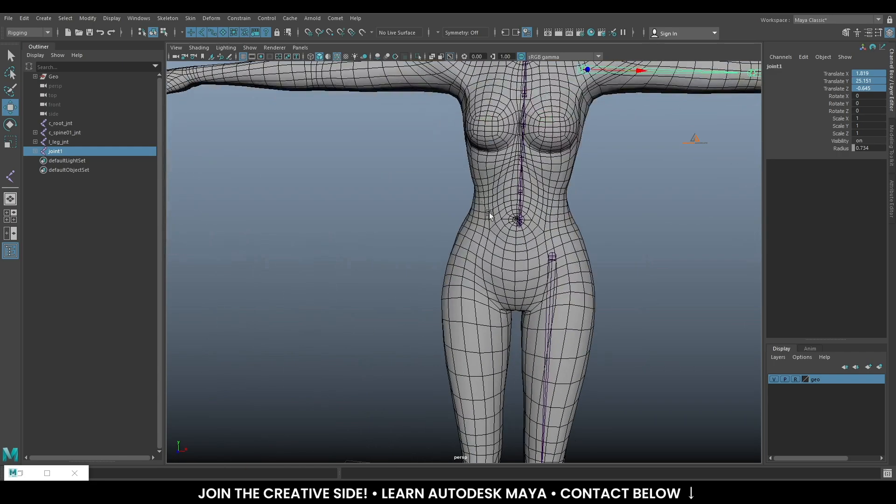
right_click_drag(489, 214, 581, 161, "alt")
left_click(581, 158)
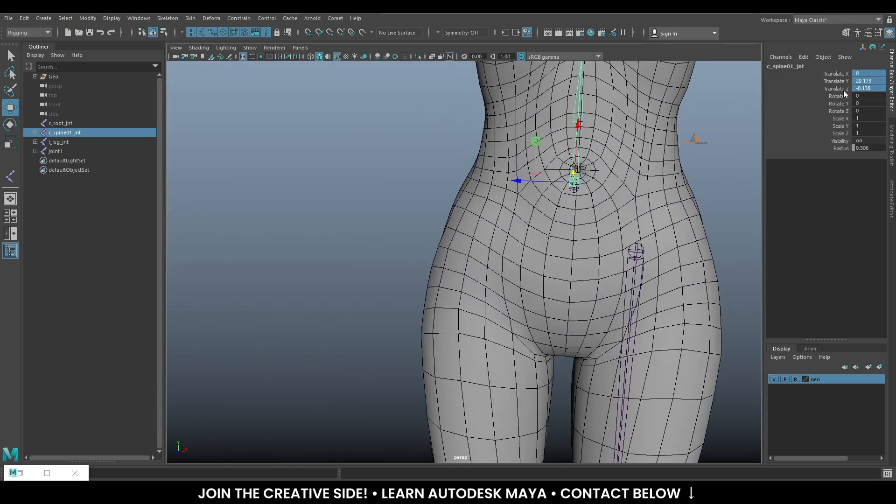
right_click_drag(642, 229, 455, 199, "alt")
left_click_drag(572, 253, 457, 412, "alt")
left_click_drag(526, 379, 528, 366, "alt")
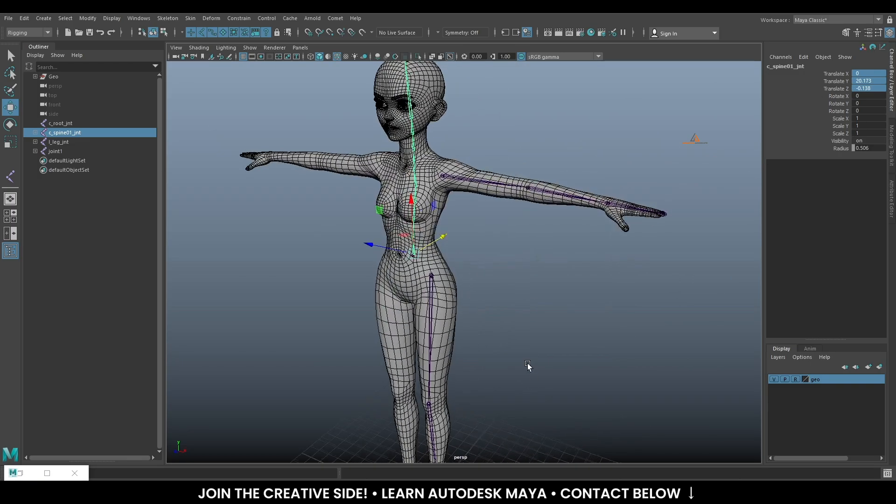
Select the shoulder joint and its child elbow joint in turn to examine their translation values
middle_click_drag(537, 173, 492, 243, "alt")
right_click_drag(492, 243, 472, 318, "alt")
left_click(426, 270)
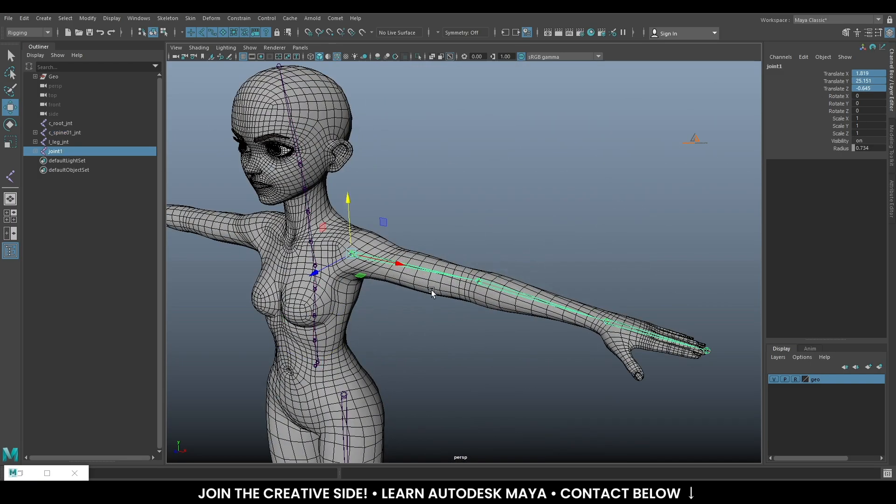
left_click_drag(432, 292, 497, 228, "alt")
right_click_drag(497, 229, 590, 289, "alt")
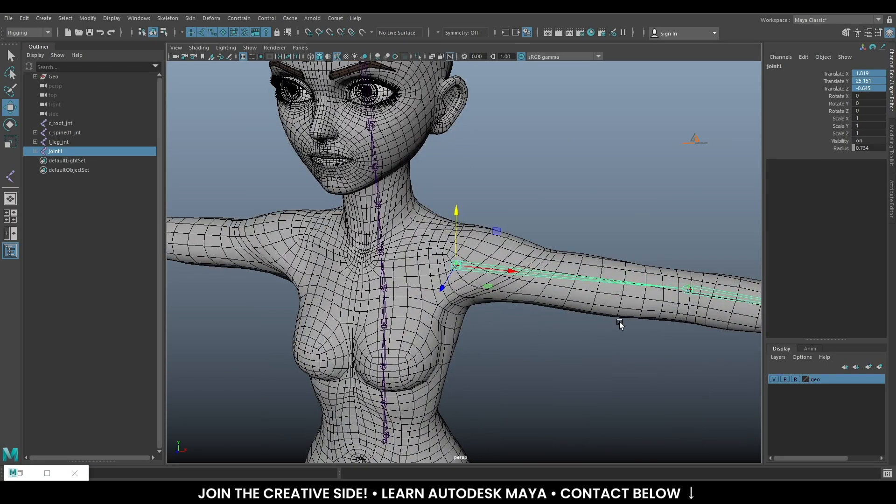
middle_click_drag(620, 325, 480, 290, "alt")
key("Down")
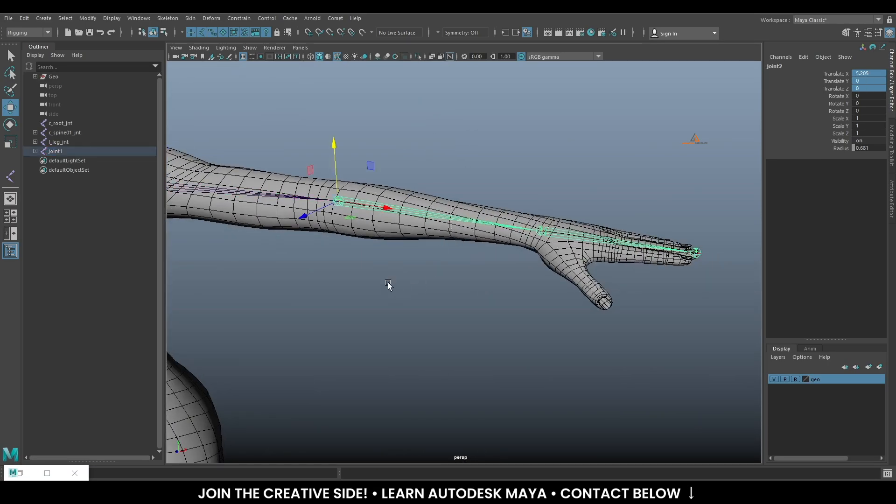
middle_click_drag(388, 285, 488, 302, "alt")
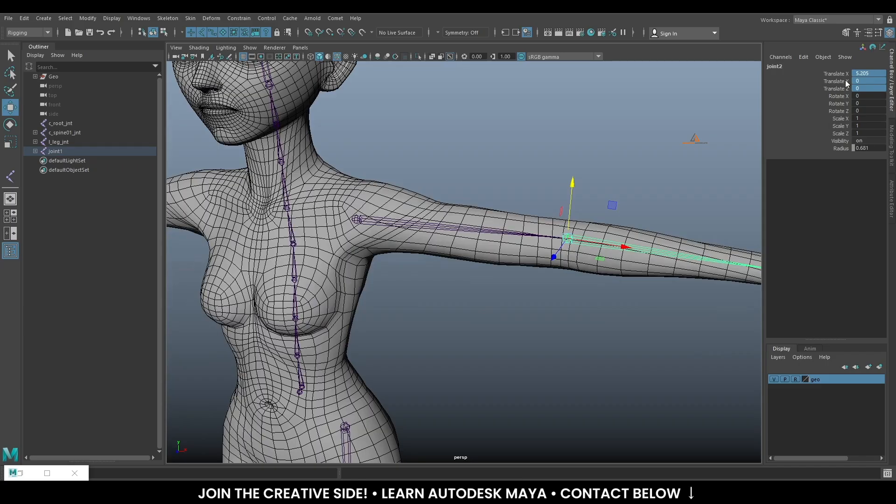
Compare the elbow joint's Translate X offset with the shoulder joint's translation by switching between the two joints
left_click(846, 74)
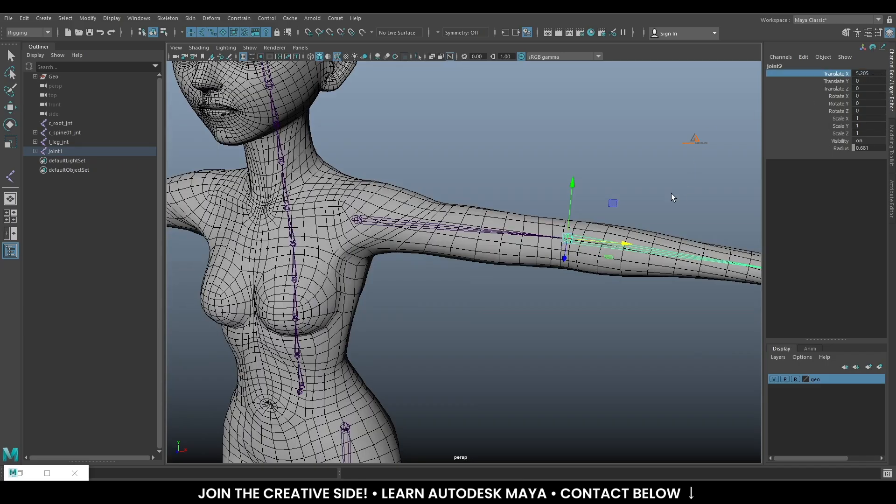
left_click_drag(604, 198, 595, 208, "alt")
left_click_drag(498, 281, 496, 337)
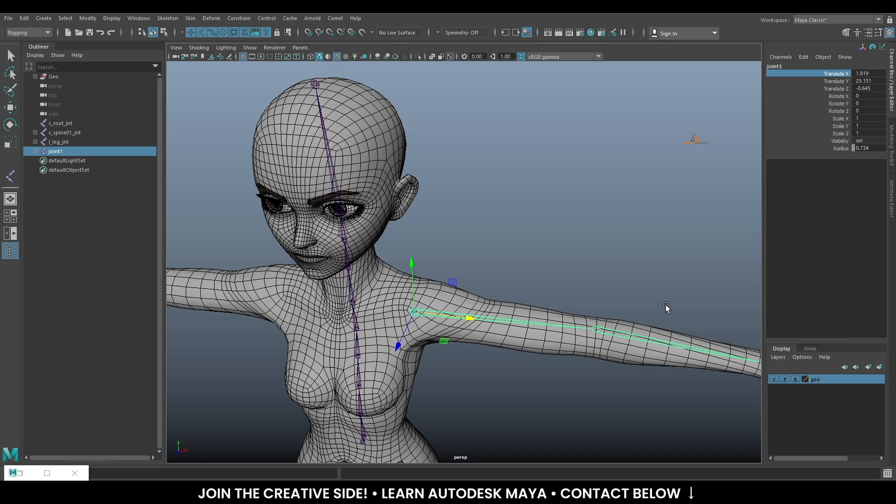
key("Down")
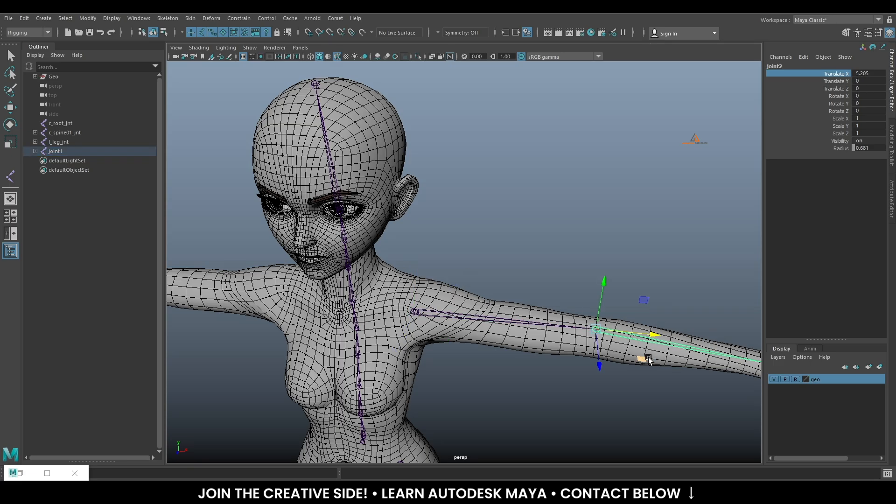
left_click_drag(482, 283, 489, 359)
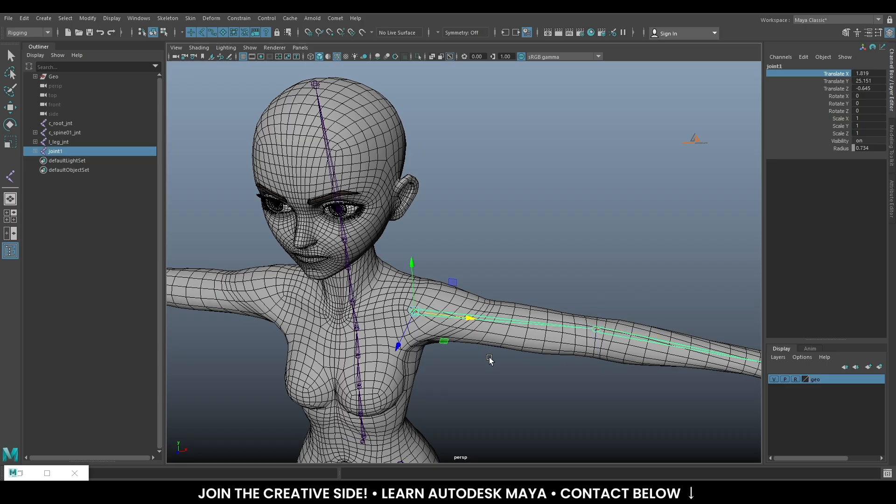
Try setting the elbow joint's Translate X to 0 to place it on the shoulder joint, and undo the change
key("Down")
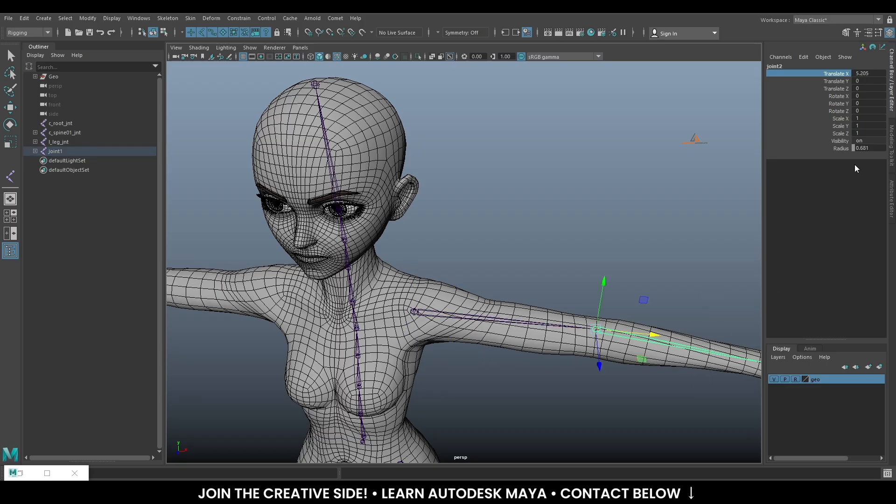
left_click(867, 73)
type("0")
key("Return")
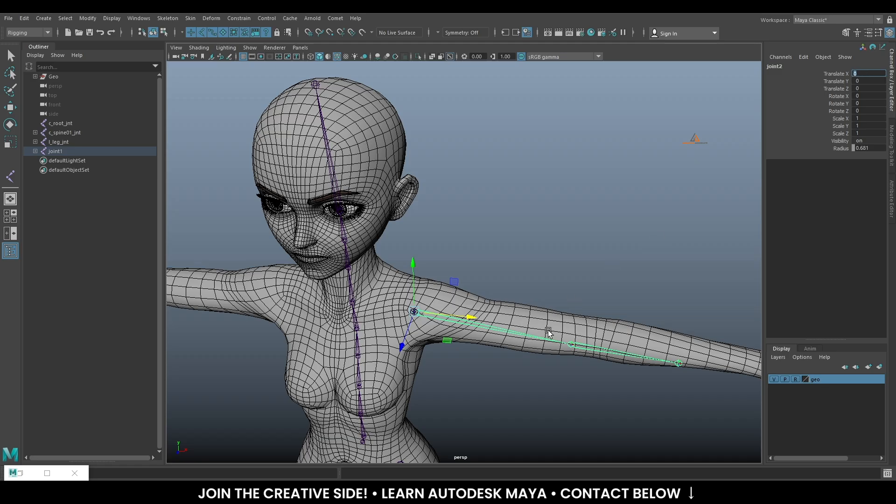
middle_click_drag(486, 360, 487, 189, "alt")
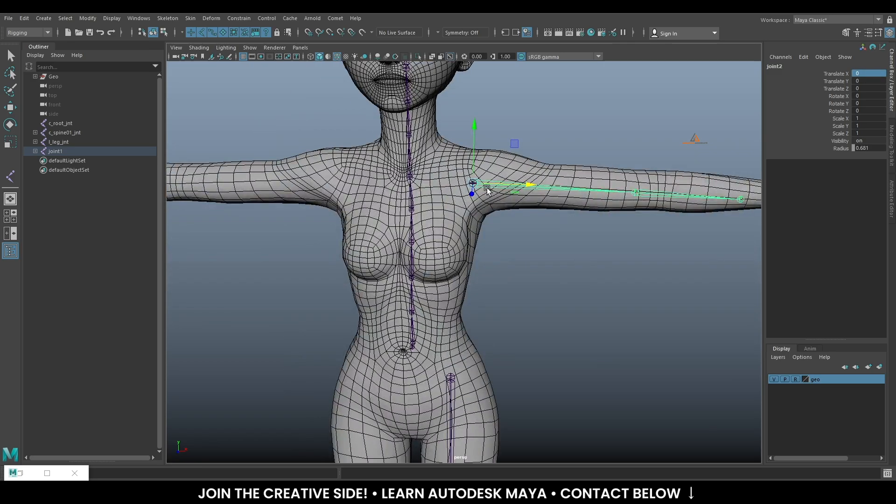
key("ctrl+z")
Try setting the wrist joint's Translate X, Y and Z to 0 to place it on the elbow joint, and undo it
key("f")
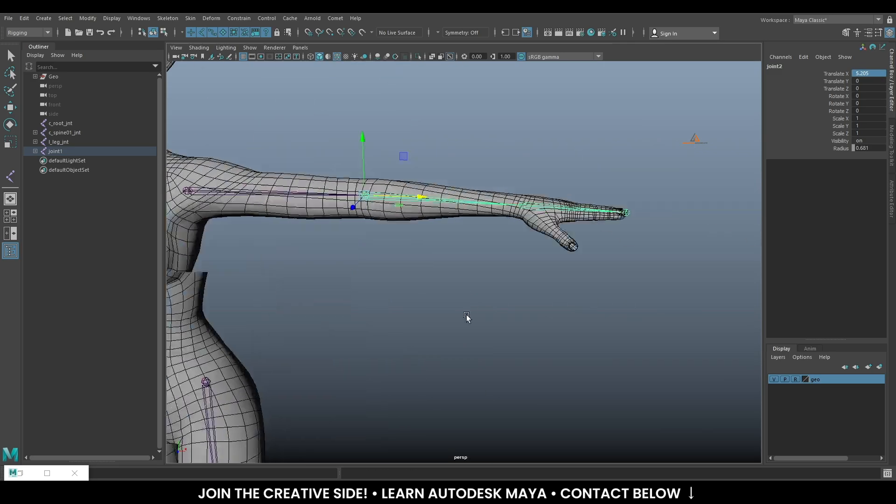
key("Down")
key("w")
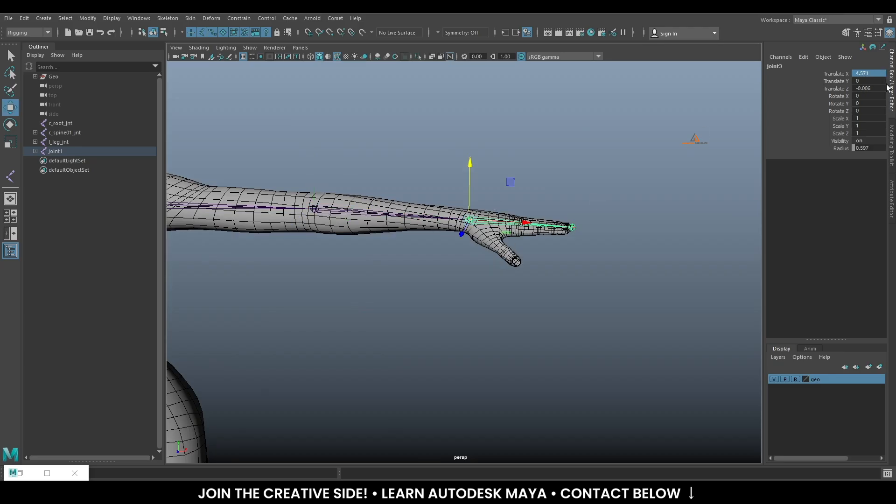
left_click_drag(877, 75, 876, 87)
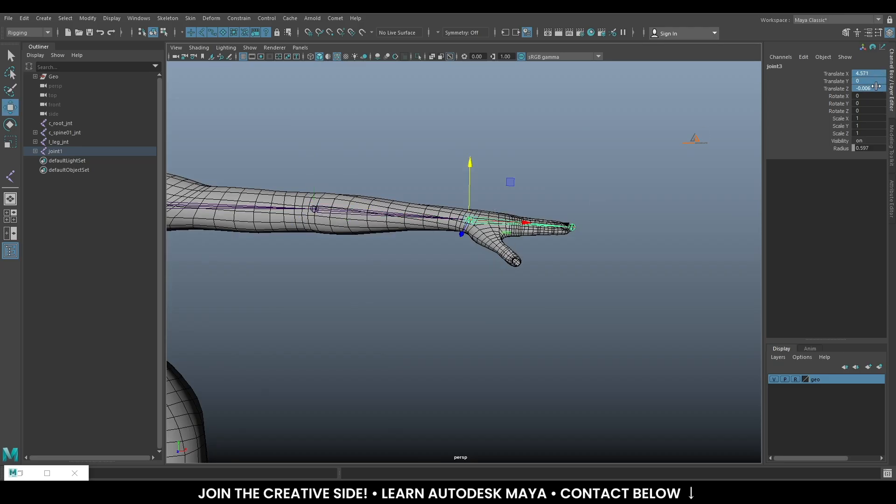
double_click(877, 87)
type("0")
key("Return")
left_click_drag(342, 286, 345, 281, "alt")
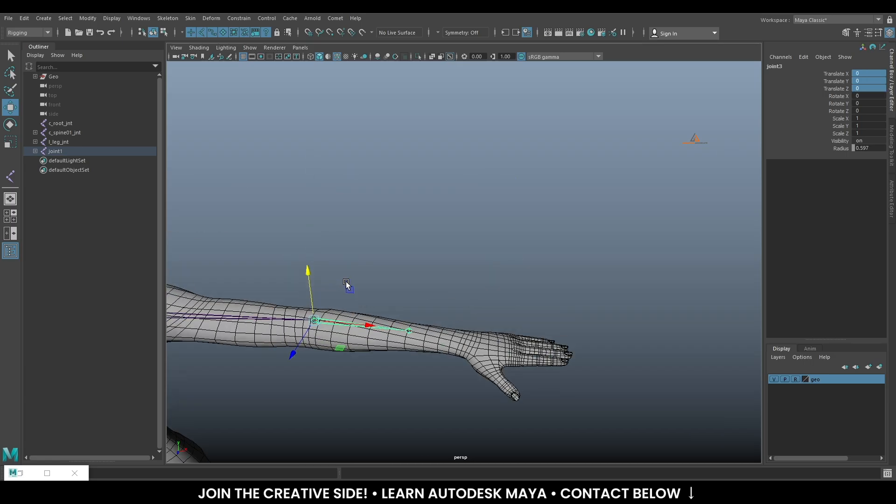
key("ctrl+z")
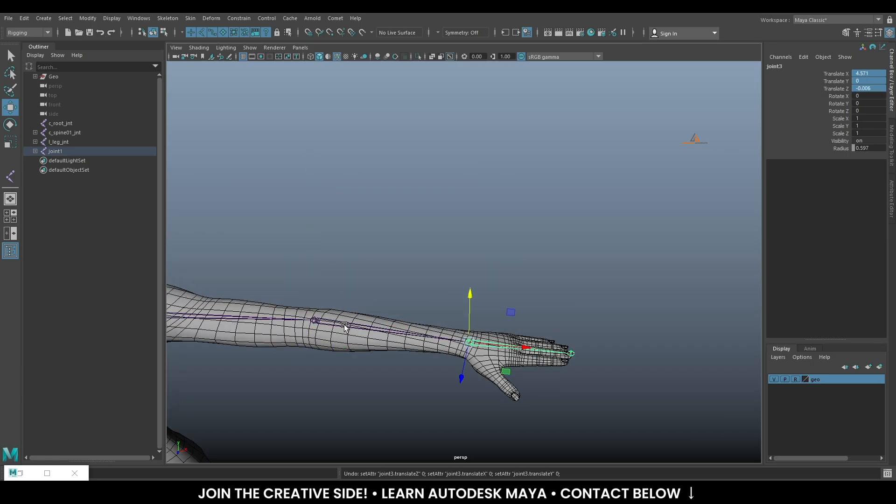
Examine the Rotate X, Y and Z values of the wrist joint and then of its parents up to the shoulder joint
right_click_drag(392, 337, 356, 356, "alt")
middle_click_drag(356, 356, 483, 330, "alt")
left_click_drag(482, 329, 486, 358, "alt")
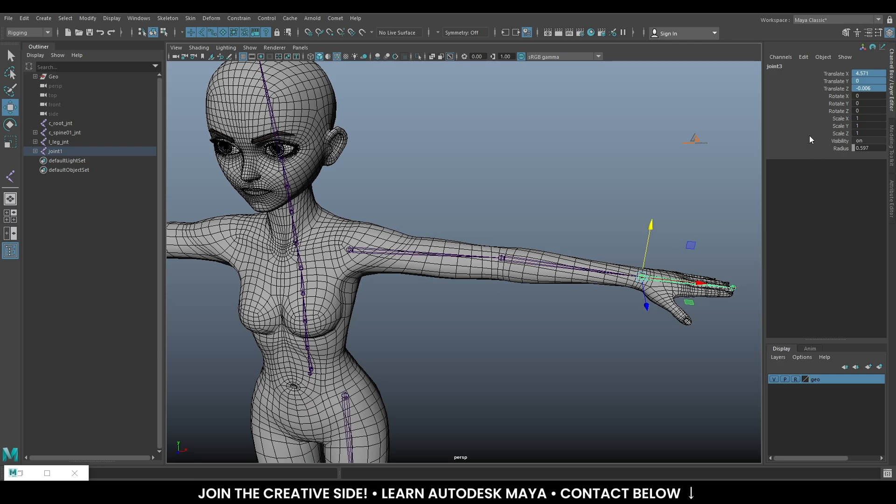
left_click_drag(840, 89, 842, 103)
left_click(841, 96)
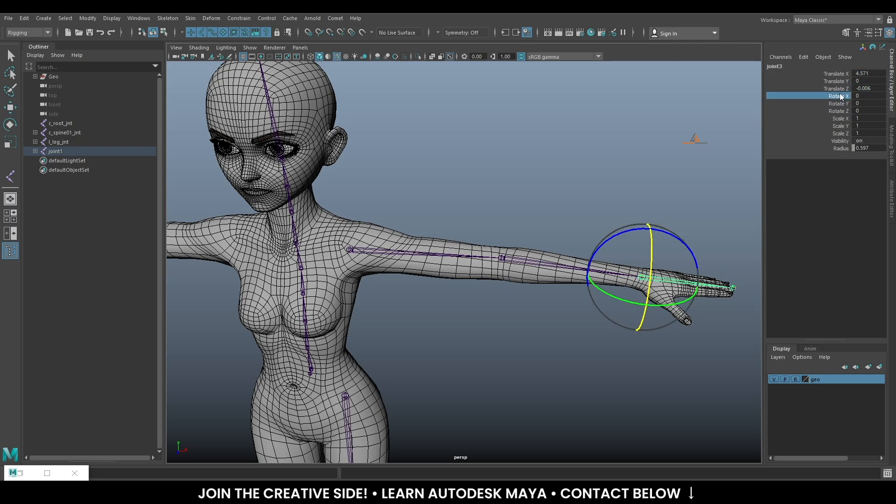
left_click(841, 111, "shift")
left_click_drag(614, 218, 629, 337, "alt")
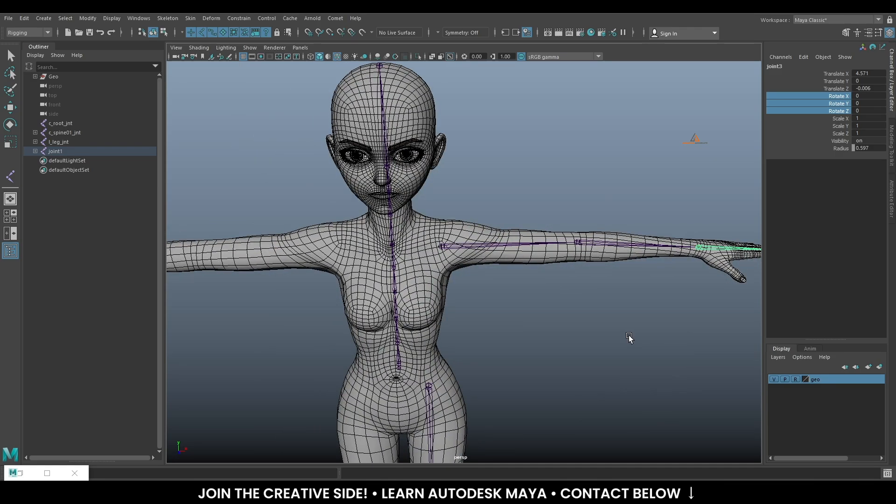
key("Up")
key("Up")
left_click_drag(589, 313, 542, 303, "alt")
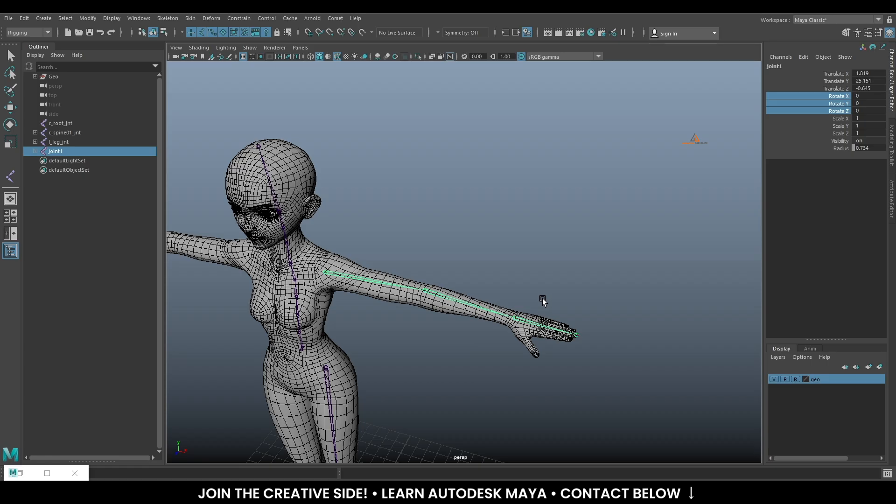
left_click_drag(540, 274, 522, 330, "alt")
Place a single new joint at the inner end of the left clavicle in the front view, at about X 0.379, Y 25.618
key("w")
left_click(582, 289)
left_click_drag(576, 267, 580, 293, "alt")
key("space")
key("space")
scroll(422, 300, "down", 1)
middle_click_drag(452, 261, 450, 366, "alt")
middle_click_drag(490, 217, 482, 342, "alt")
scroll(482, 343, "up", 6)
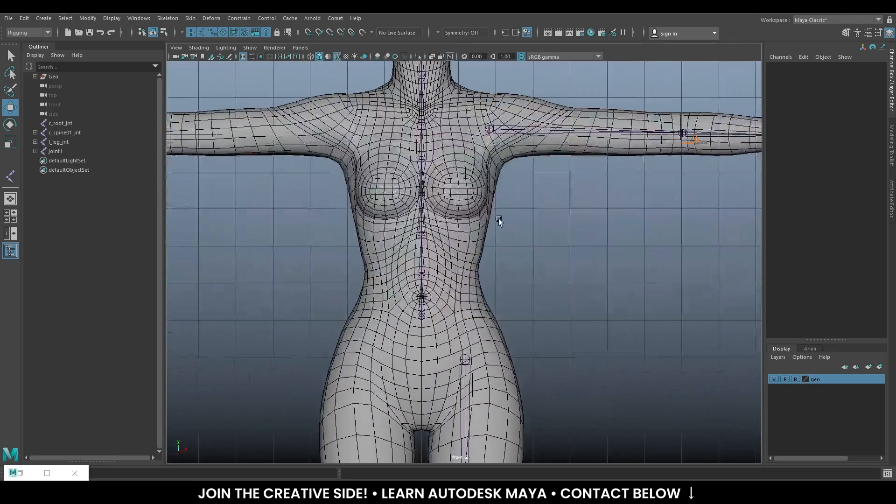
middle_click_drag(499, 221, 552, 330, "alt")
scroll(520, 266, "up", 3)
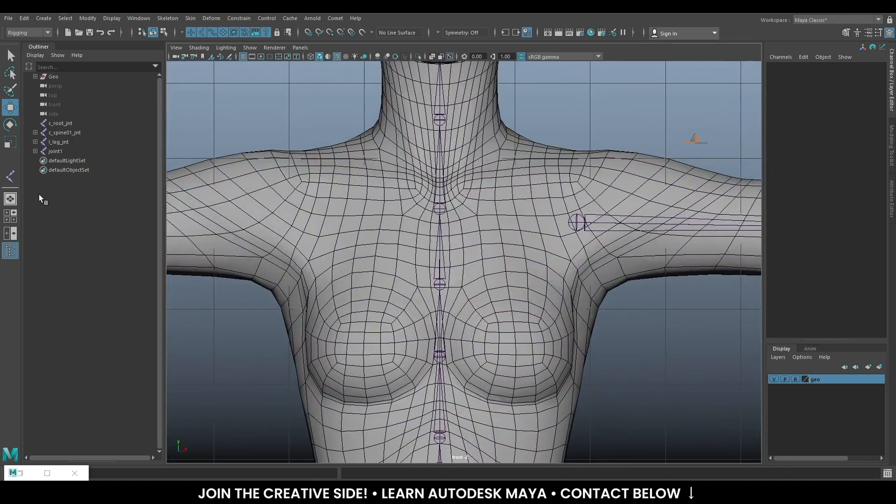
left_click(15, 175)
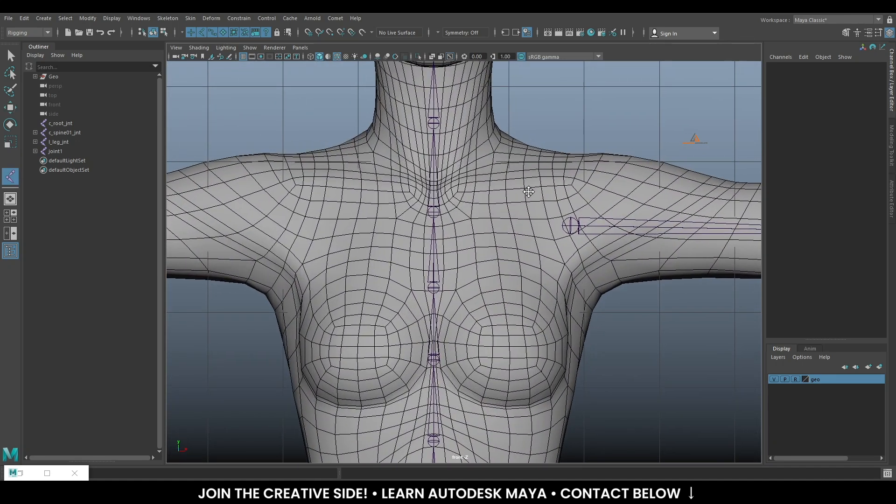
scroll(569, 179, "up", 2)
left_click(417, 188)
left_click_drag(417, 188, 416, 186)
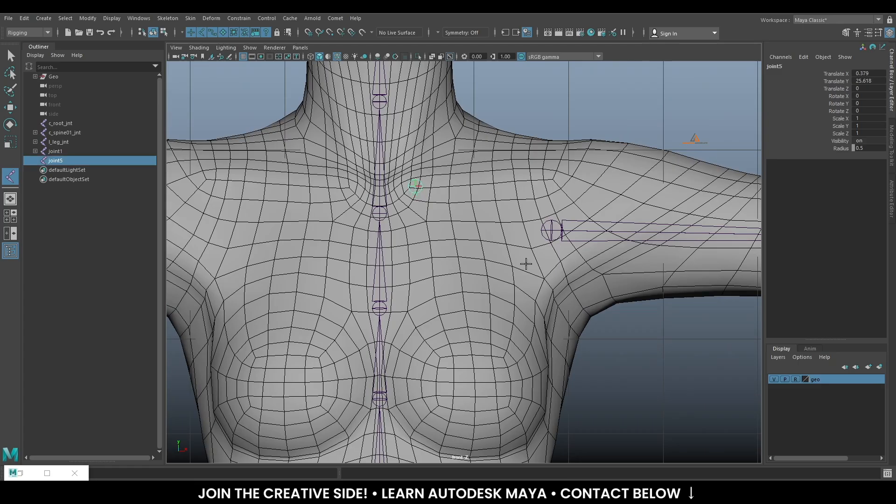
key("w")
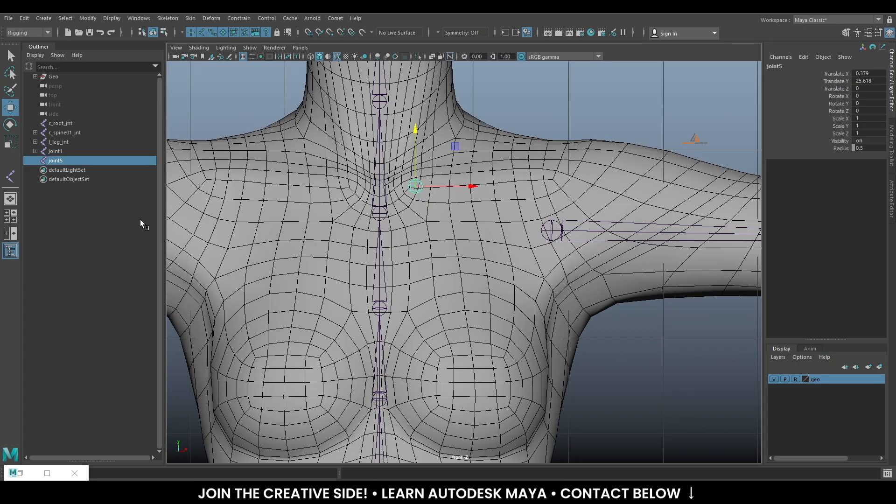
Examine the new clavicle joint's depth against the spine, shoulder joint and chest surface in the front and perspective views
scroll(512, 252, "down", 3)
middle_click_drag(510, 253, 494, 267, "alt")
scroll(499, 272, "up", 2)
scroll(500, 275, "up", 1)
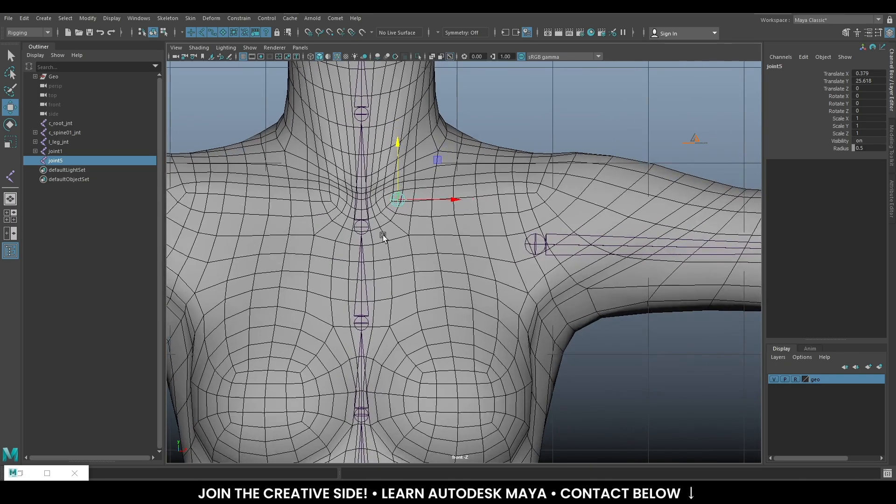
key("space")
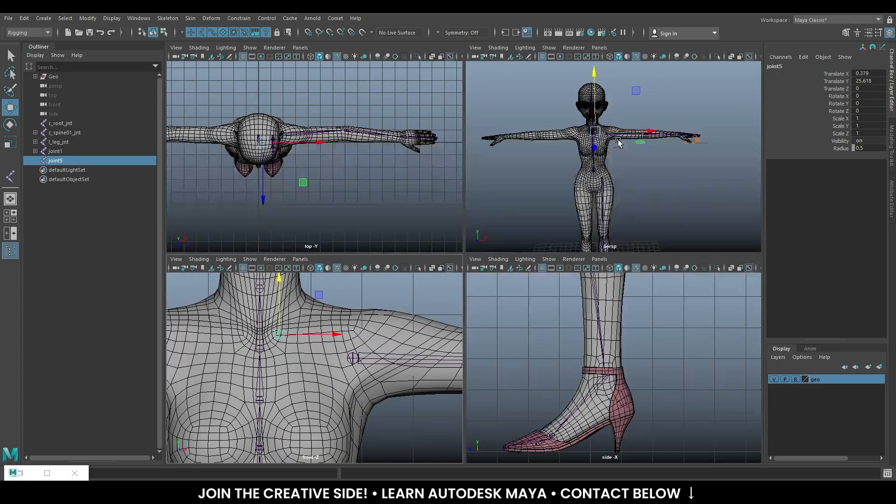
key("space")
left_click_drag(607, 218, 506, 219, "alt")
right_click_drag(506, 219, 563, 275, "alt")
middle_click_drag(563, 276, 574, 337, "alt")
left_click_drag(574, 337, 550, 286, "alt")
right_click_drag(467, 192, 508, 222, "alt")
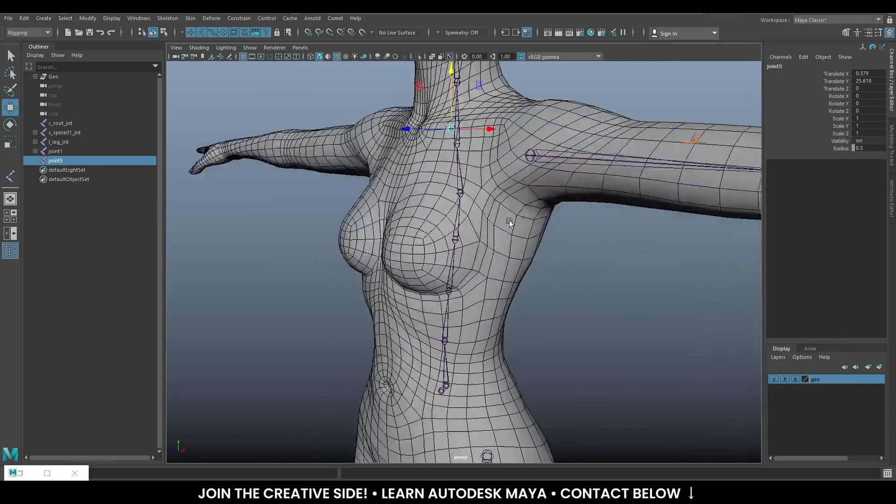
middle_click_drag(508, 223, 557, 408, "alt")
right_click_drag(473, 220, 512, 255, "alt")
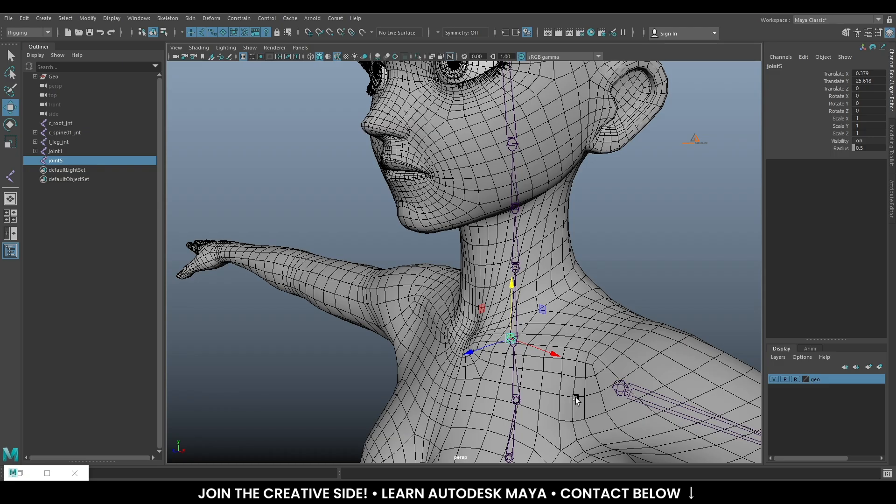
right_click_drag(680, 431, 558, 317, "alt")
left_click_drag(558, 317, 542, 326, "alt")
left_click_drag(487, 283, 503, 290, "alt")
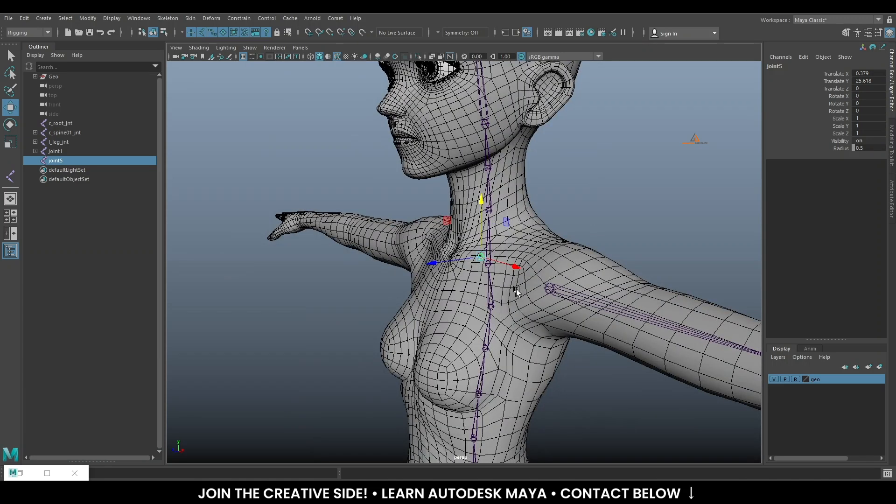
left_click_drag(541, 331, 442, 295, "alt")
mouse_move(510, 314)
left_mouse_down("alt")
mouse_move(498, 316)
mouse_move(503, 305)
mouse_move(512, 311)
left_mouse_up("alt")
right_click_drag(513, 312, 523, 340, "alt")
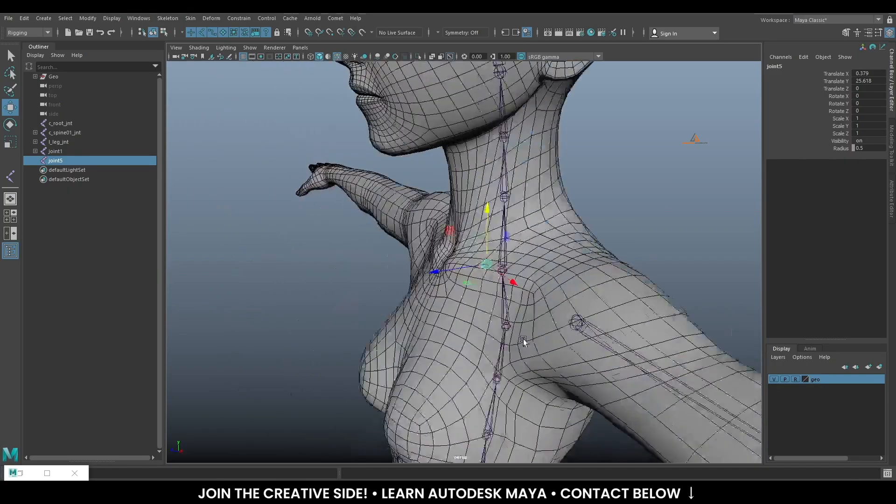
left_click_drag(523, 339, 558, 242, "alt")
Toggle the X-Ray Joints display repeatedly to compare the joints' placement inside the mesh, leaving it off
left_click(451, 57)
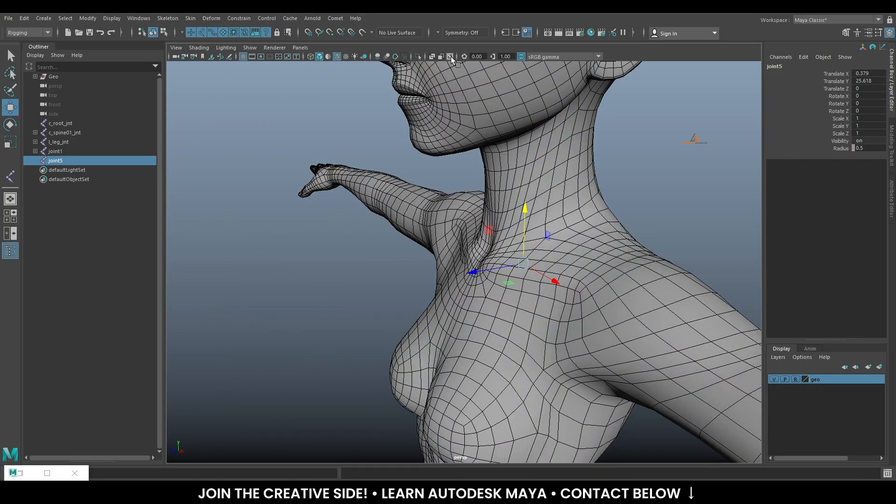
left_click(450, 57)
left_click(451, 57)
left_click(451, 57)
left_click(451, 57)
left_click(451, 57)
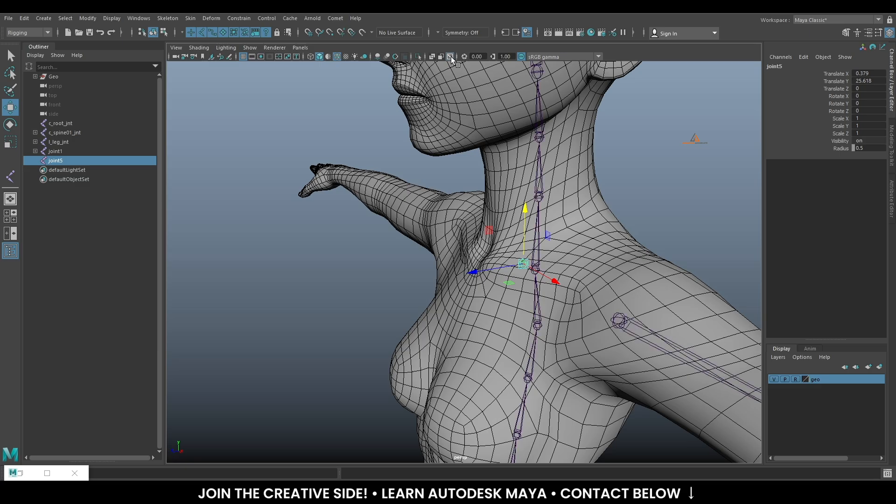
left_click(451, 57)
left_click(450, 57)
left_click(451, 57)
Move the clavicle joint forward along Z to the chest surface, then back slightly inside it to about Translate Z 0.26
middle_click_drag(615, 228, 579, 208, "alt")
left_click_drag(404, 228, 356, 233)
scroll(423, 257, "up", 5)
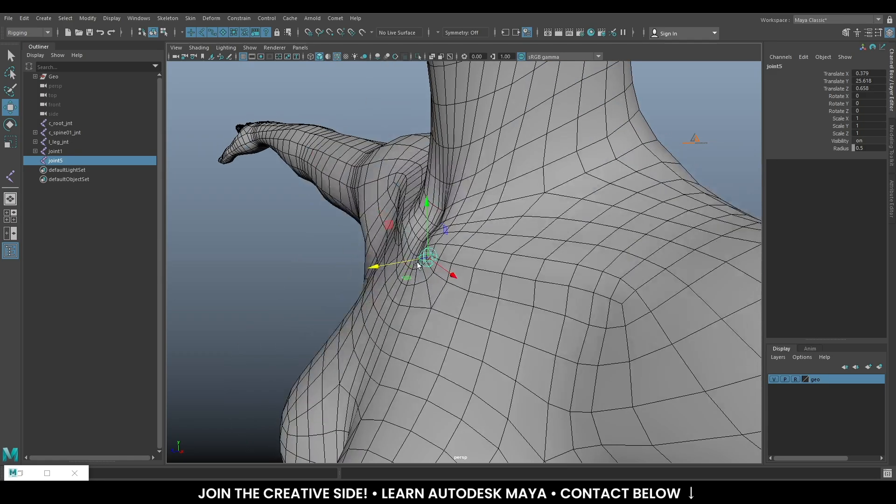
left_click_drag(373, 267, 417, 276)
Switch to wireframe display and parent the shoulder joint under the new clavicle joint
key("4")
left_click_drag(577, 292, 236, 302, "alt")
right_click_drag(593, 313, 429, 242, "alt")
left_click_drag(518, 332, 607, 348, "alt")
left_click(610, 346)
left_click_drag(563, 380, 592, 357, "alt")
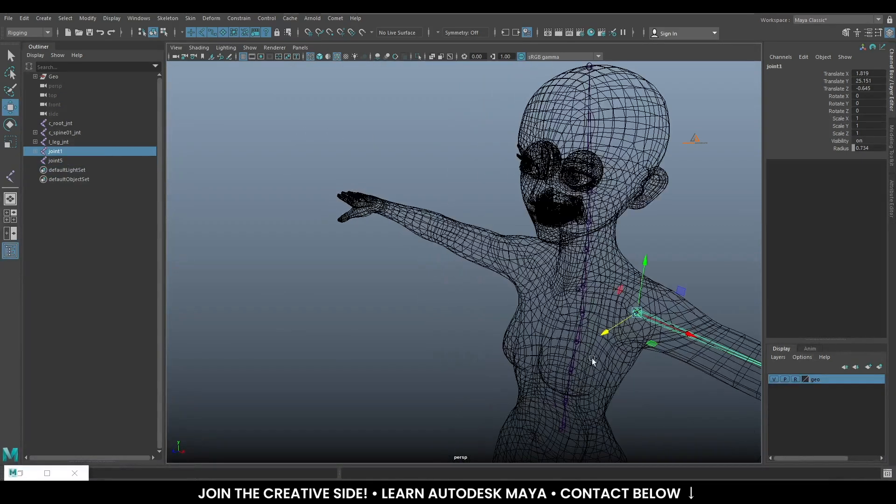
left_click_drag(584, 312, 675, 234, "alt")
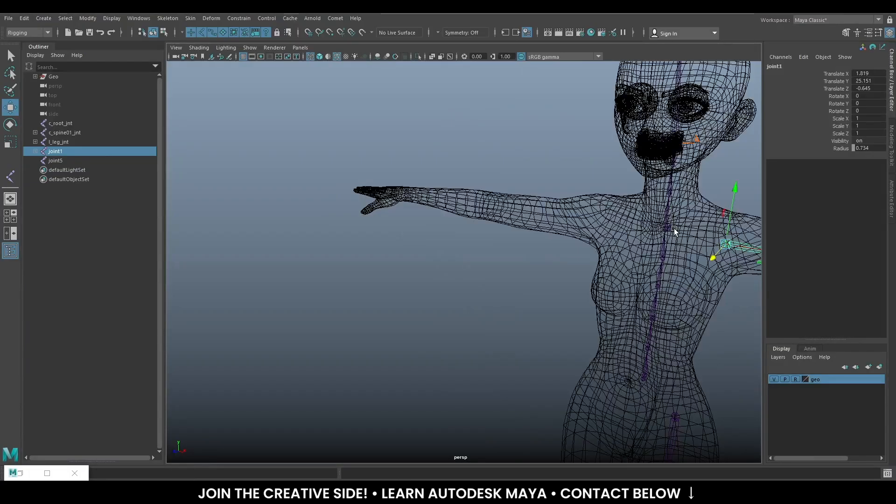
left_click(672, 230, "shift")
key("p")
left_click(686, 241)
left_click(700, 240)
left_click_drag(702, 282, 602, 302, "alt")
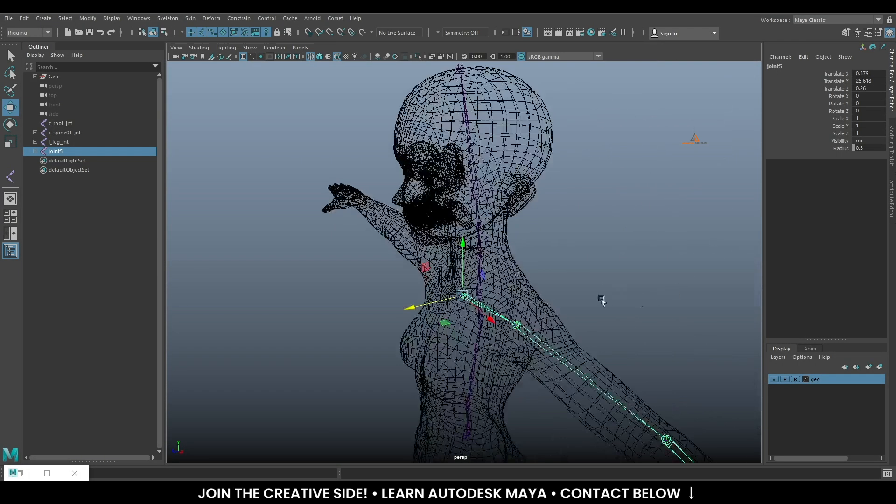
Select the spine joint c_spine06_jnt beside the clavicle joint and return the viewport to shaded display
scroll(514, 334, "up", 5)
left_click_drag(513, 334, 391, 364, "alt")
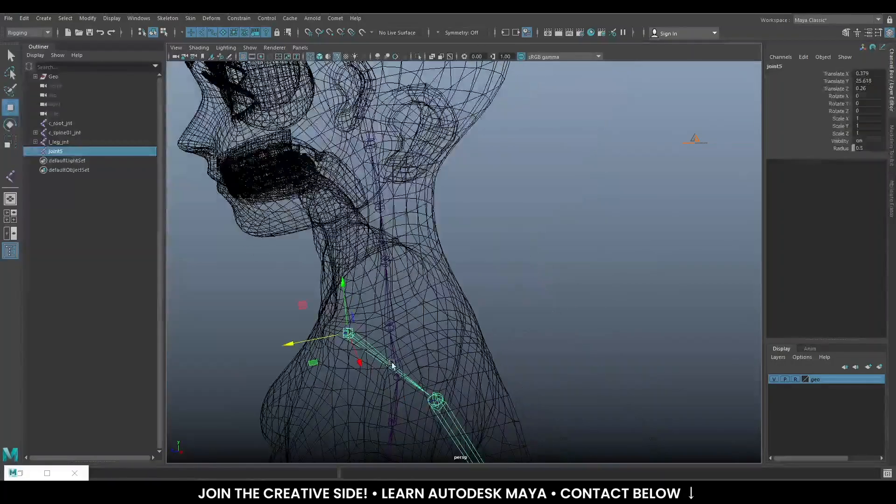
left_click(393, 299)
left_click(393, 301)
left_click_drag(393, 300, 387, 343, "alt")
key("5")
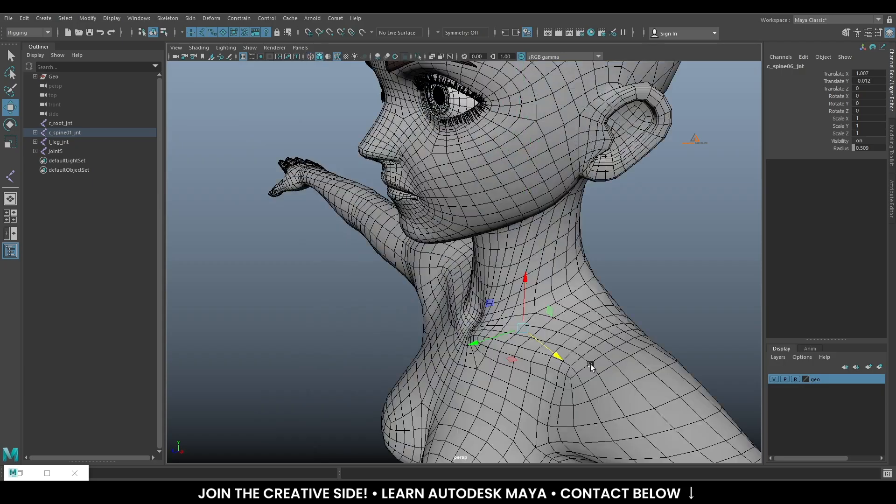
Turn X-Ray Joints on to show the whole skeleton through the mesh
right_click_drag(590, 365, 556, 325, "alt")
left_click_drag(494, 361, 554, 342, "alt")
middle_click_drag(639, 333, 558, 320, "alt")
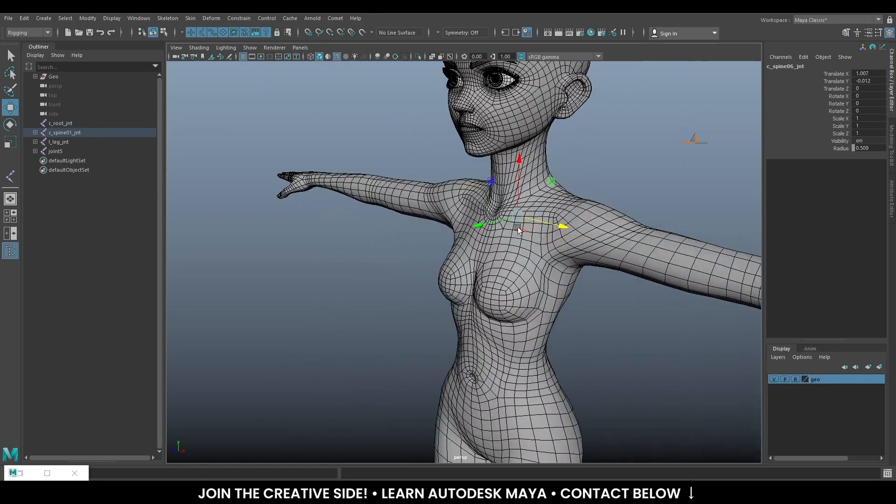
left_click(450, 57)
left_click_drag(550, 277, 608, 312, "alt")
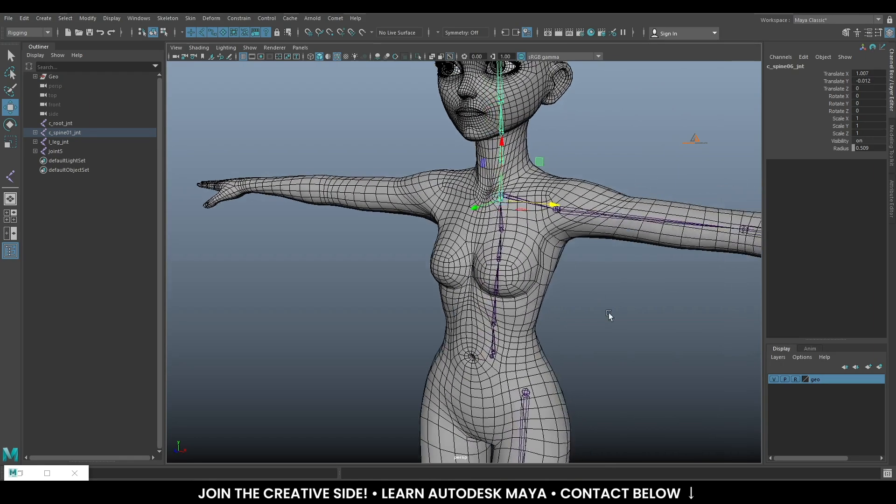
right_click_drag(609, 313, 550, 248, "alt")
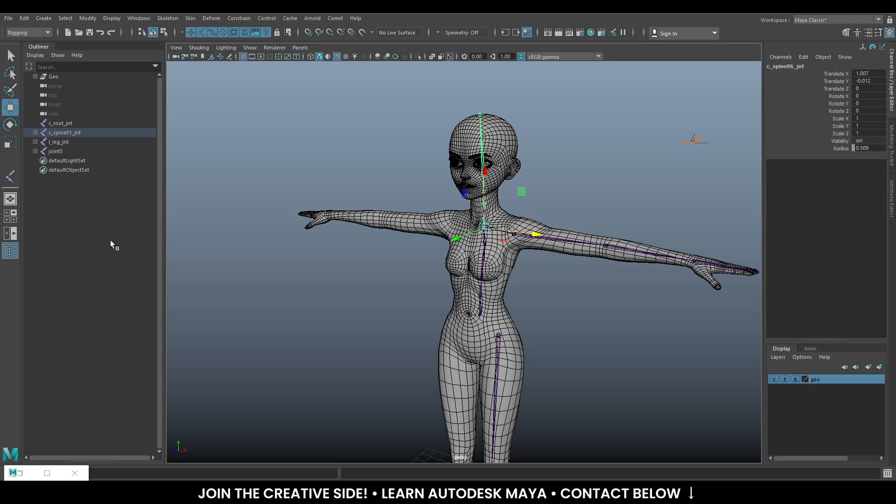
Expand the arm hierarchy, renaming its top joint as clavicle and the shoulder joint below it as shld
left_click(35, 151)
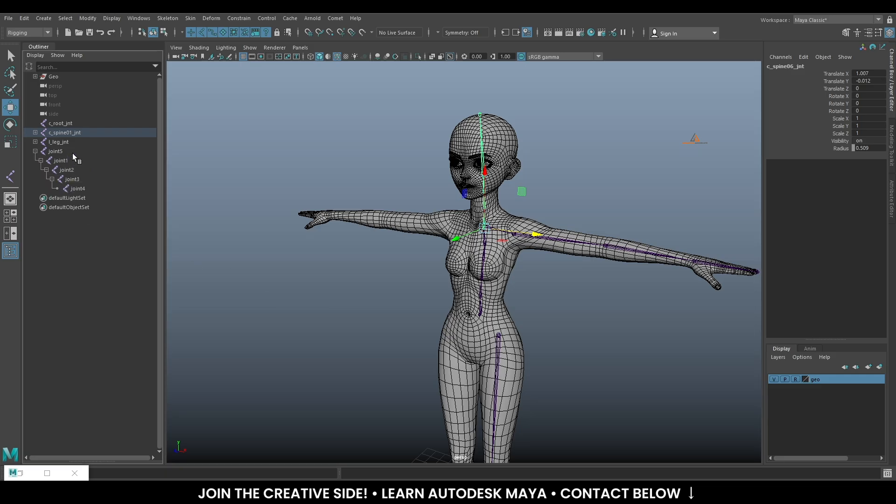
double_click(72, 152)
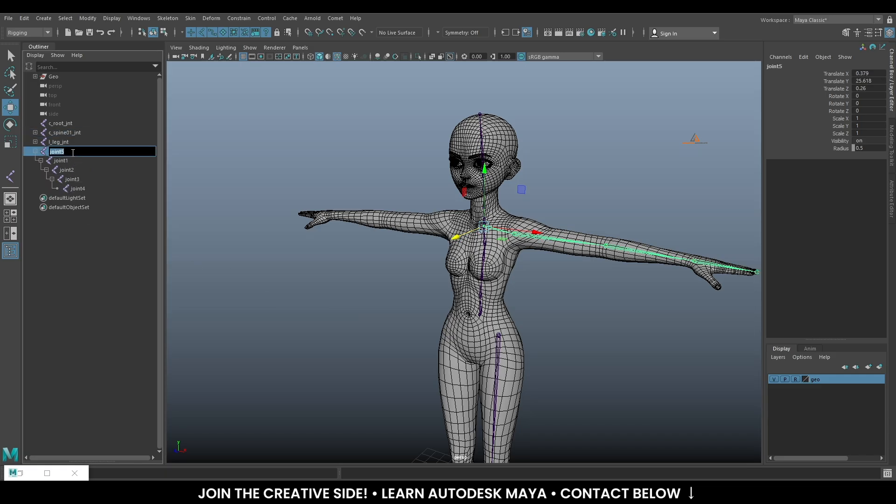
type("clavicle")
key("Return")
double_click(75, 161)
type("s")
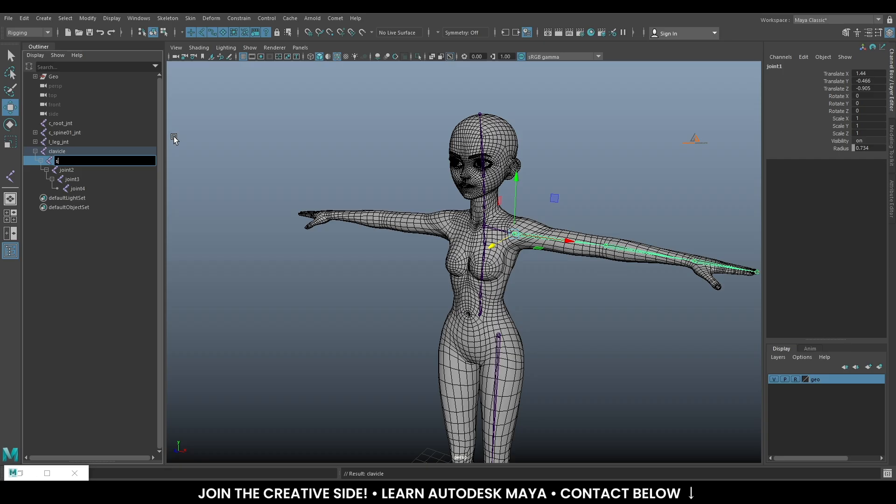
type("hld")
key("Return")
Rename the remaining three arm joints, from joint2 down to joint4, as elbow, wrist and hand
double_click(67, 170)
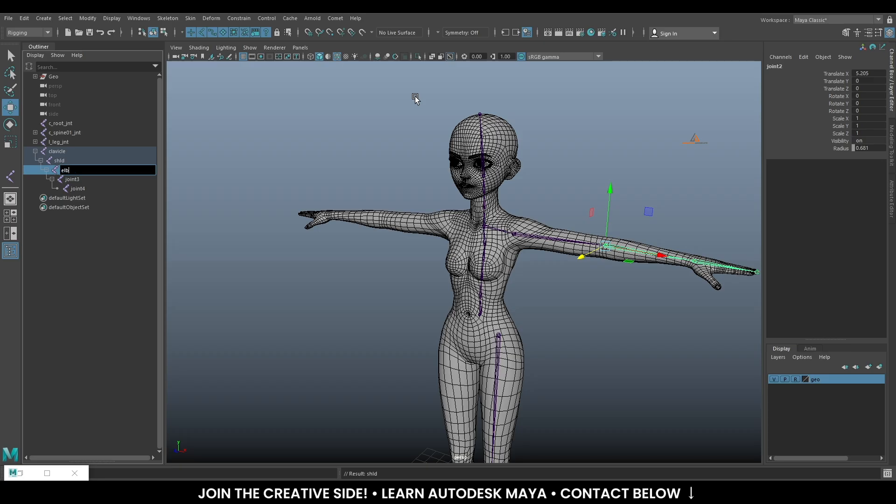
key("Return")
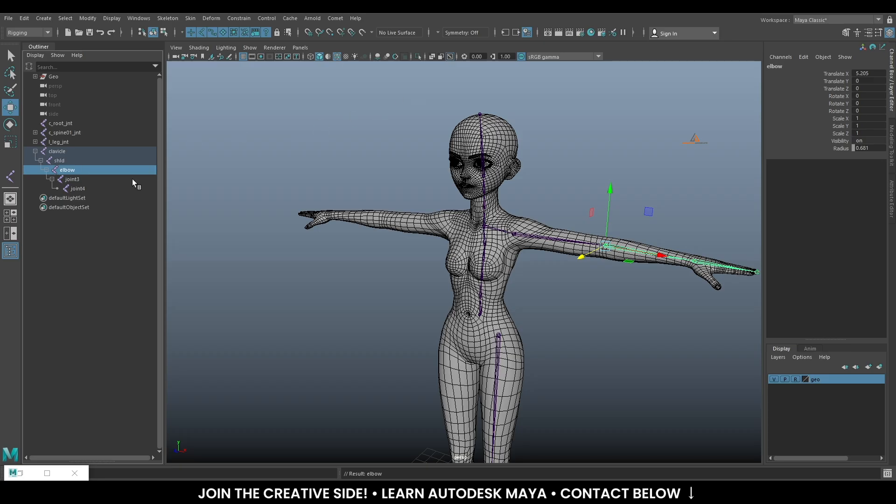
double_click(95, 179)
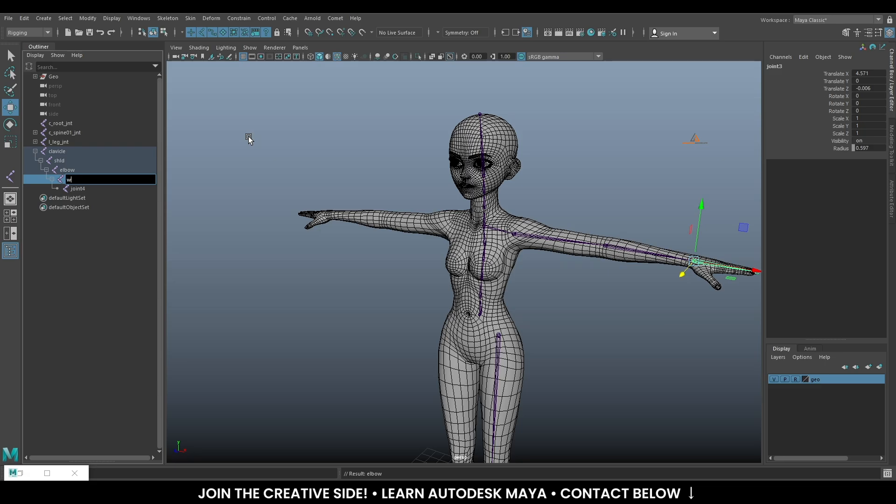
key("Return")
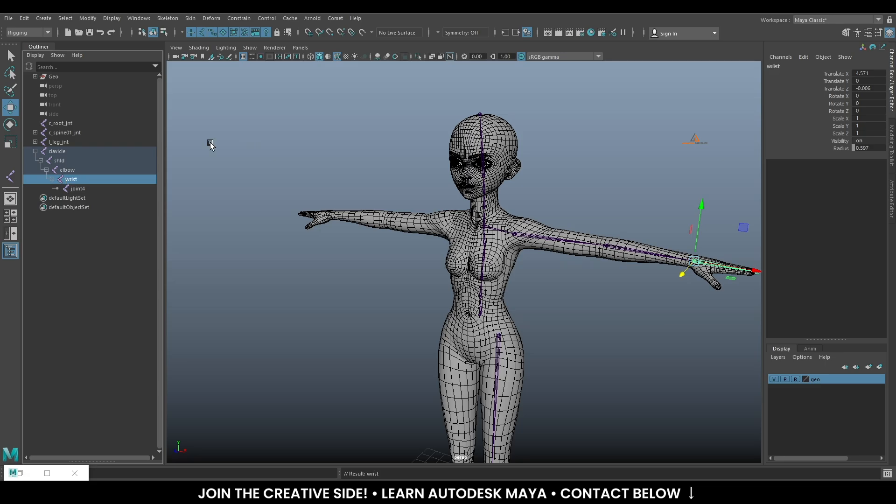
double_click(77, 188)
type("and")
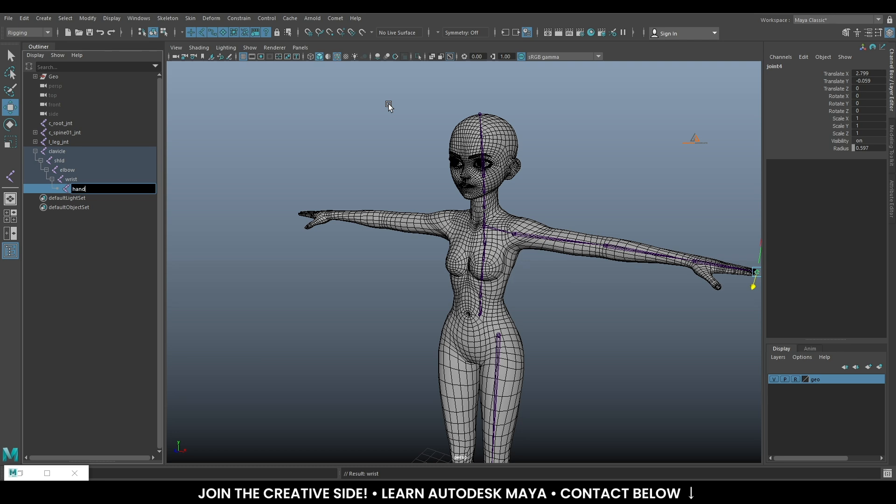
key("Return")
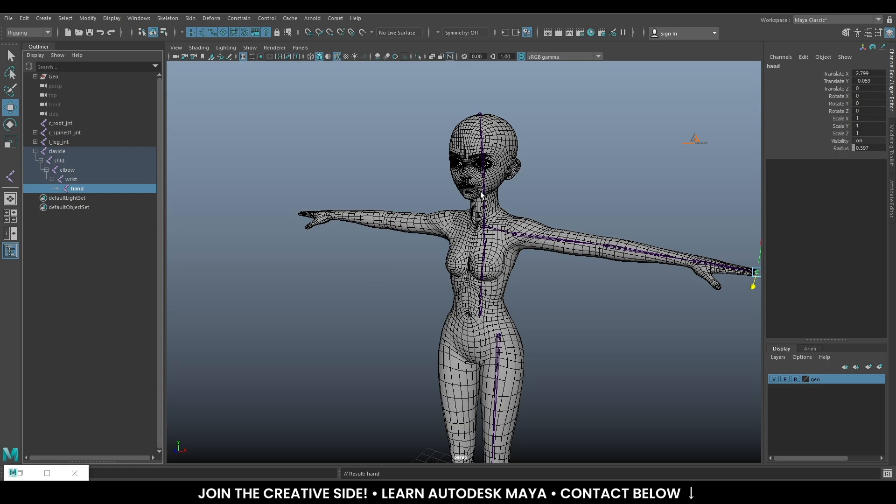
Add the prefix l_ and the suffix _jnt to all five arm joints, from clavicle down to hand
left_click(59, 153, "shift")
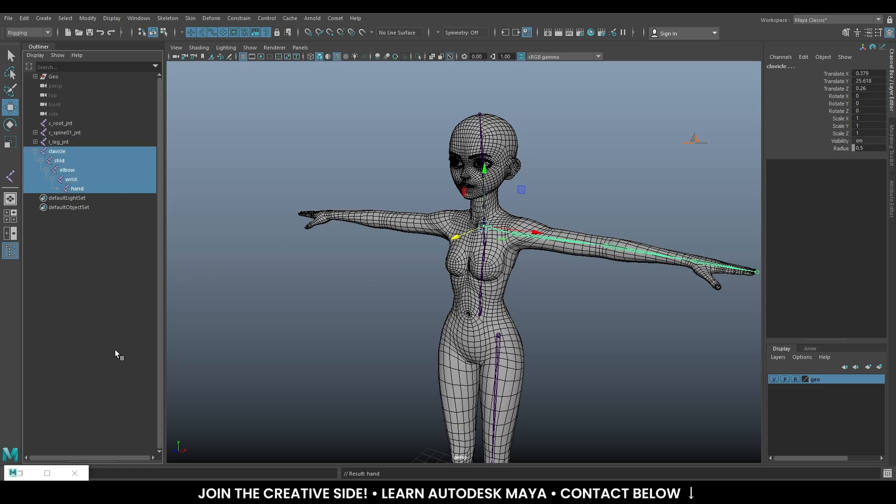
left_click(24, 478)
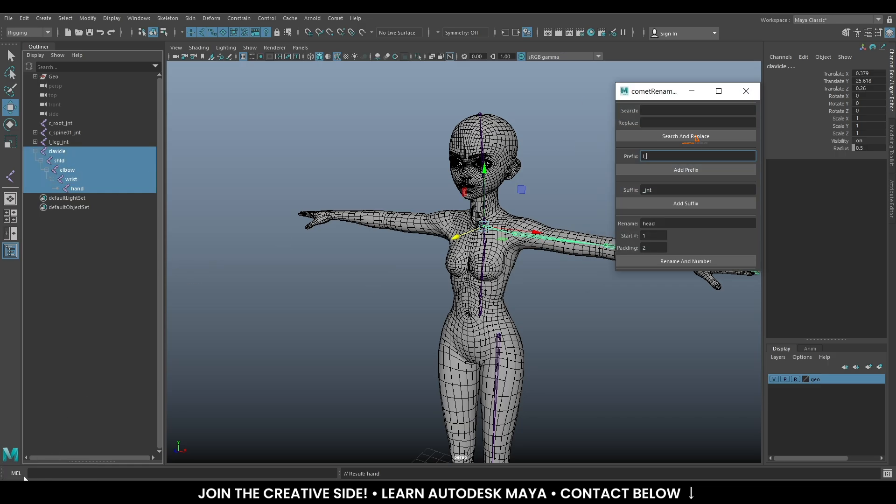
left_click(662, 171)
left_click(667, 204)
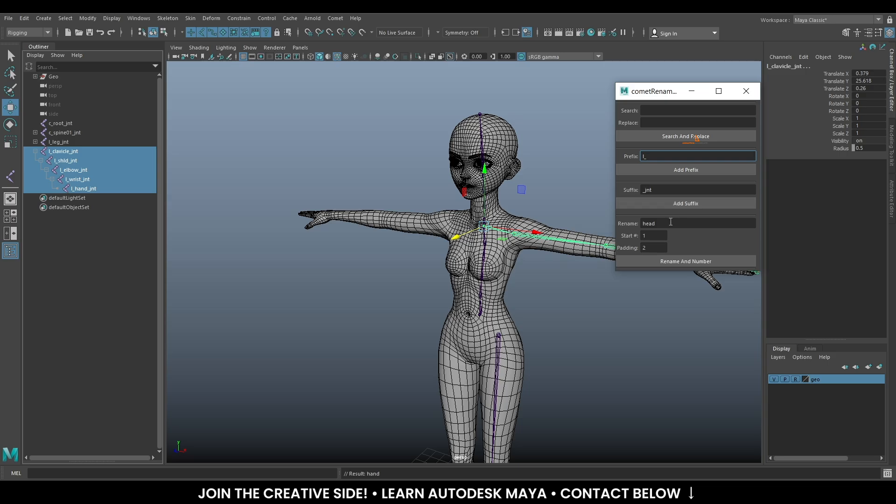
Number the two uppermost arm joints by renaming them l_clavicle01_jnt and l_shld01_jnt
double_click(73, 151)
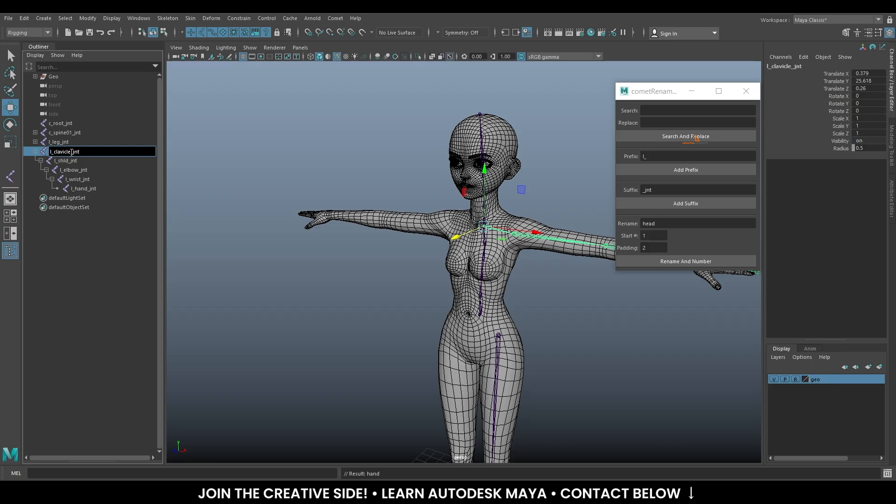
type("01")
key("Return")
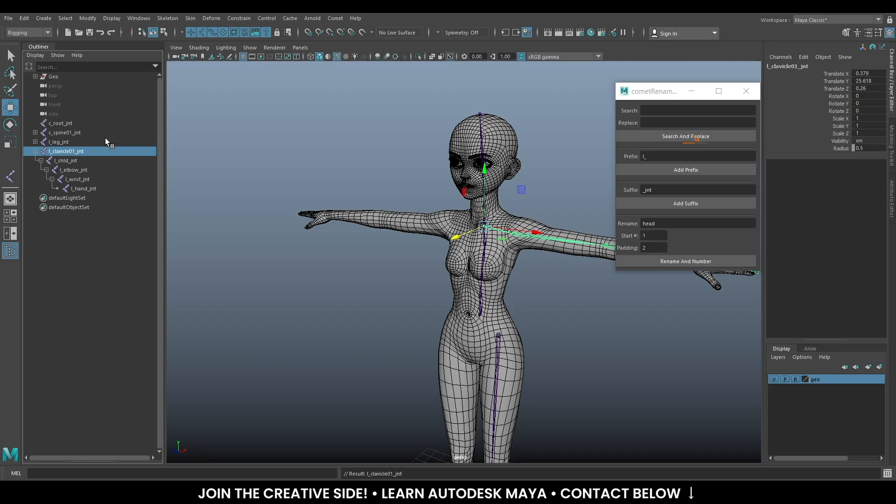
left_click(82, 161)
double_click(83, 161)
left_click(70, 160)
type("01")
key("Return")
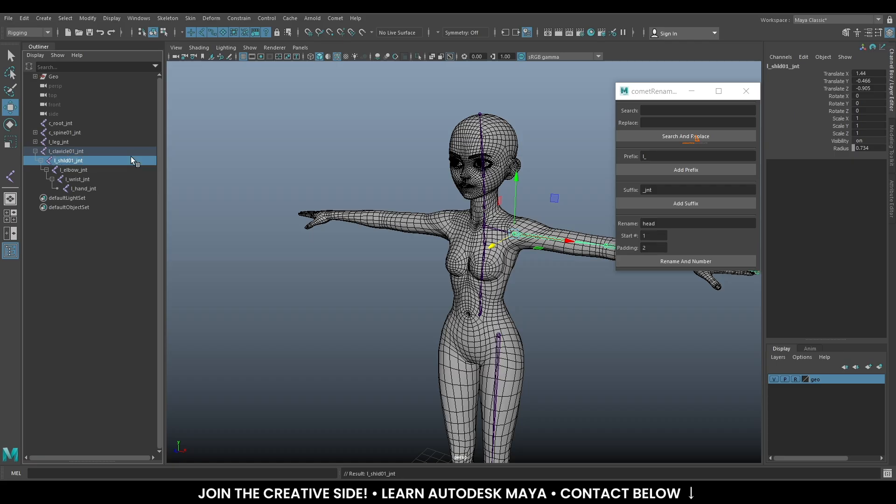
Rename the elbow joint as l_elbow01_jnt and the wrist joint as l_wrist01_jnt
double_click(81, 171)
left_click(85, 171)
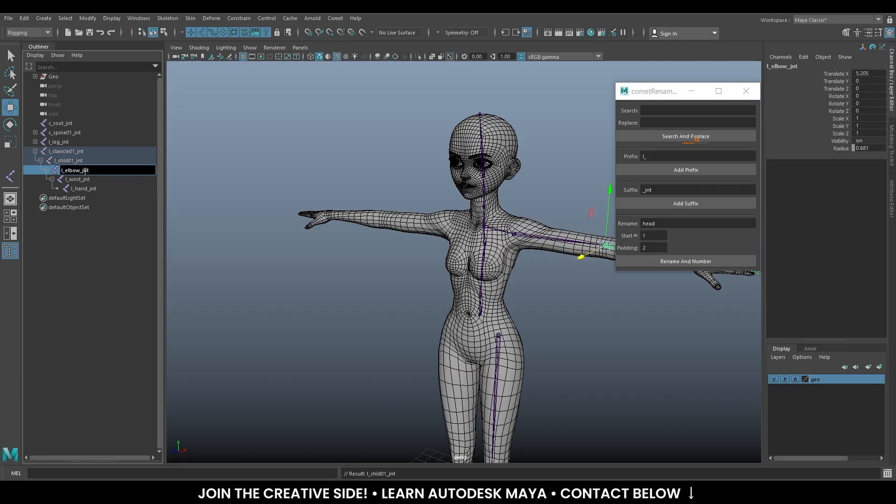
type("01")
key("Return")
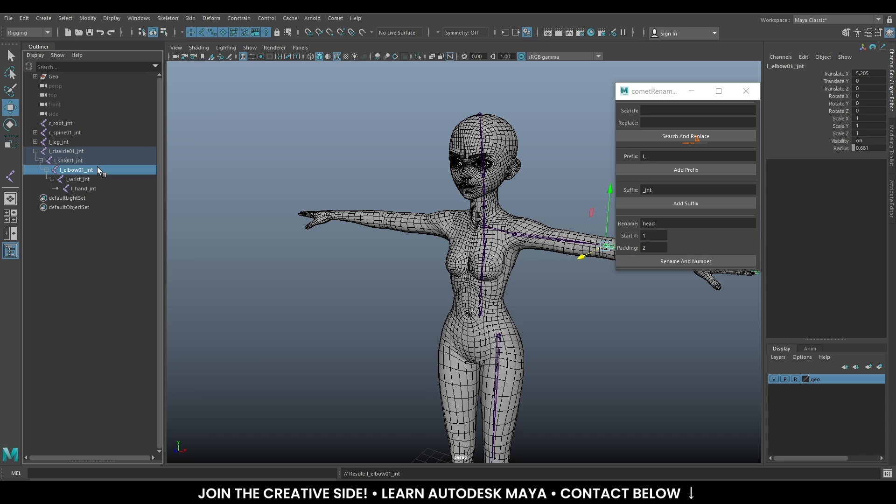
double_click(88, 179)
left_click(84, 180)
type("01")
key("Return")
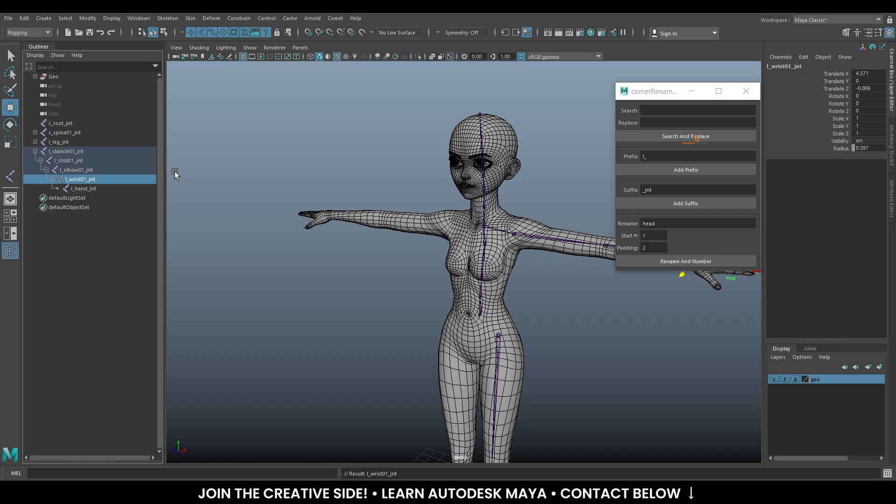
Rename the hand joint as l_hand01_jnt, then put the renaming window away and collapse the arm hierarchy
double_click(85, 188)
left_click(88, 189)
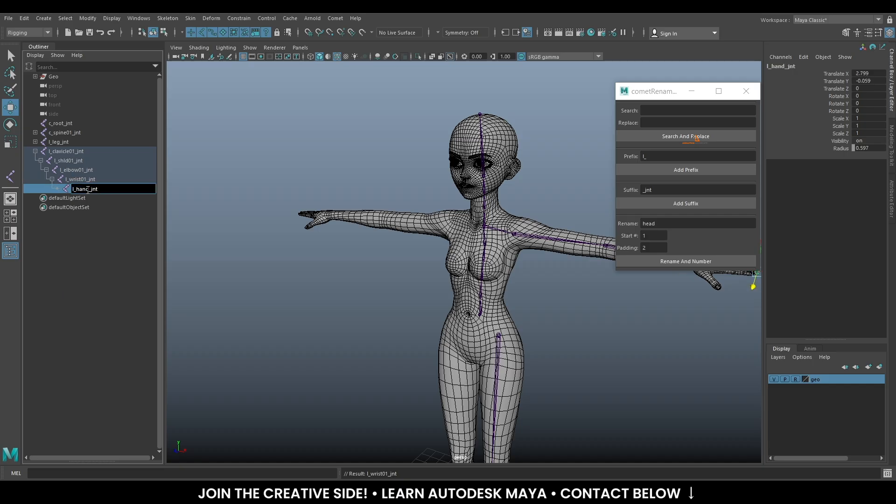
type("01")
key("Return")
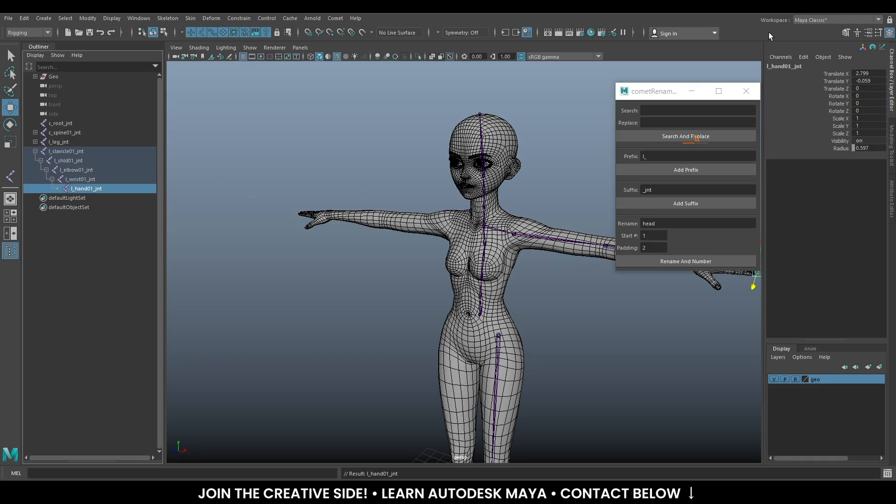
left_click(692, 91)
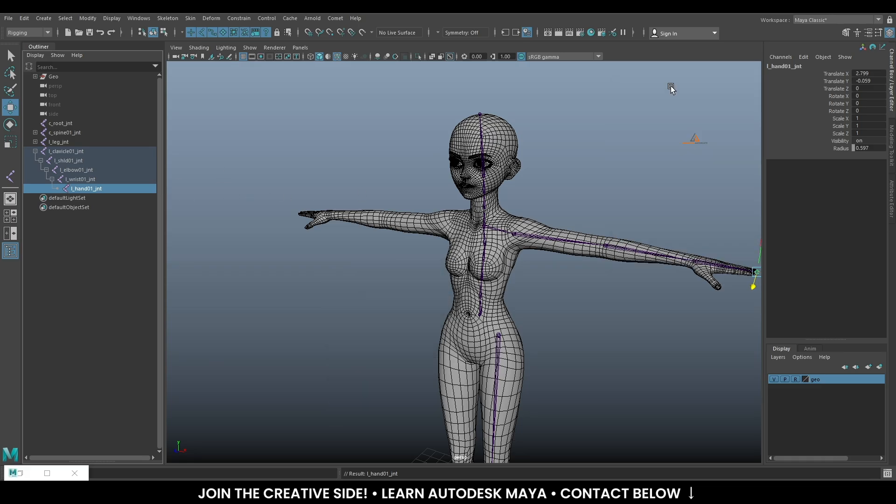
left_click(34, 152)
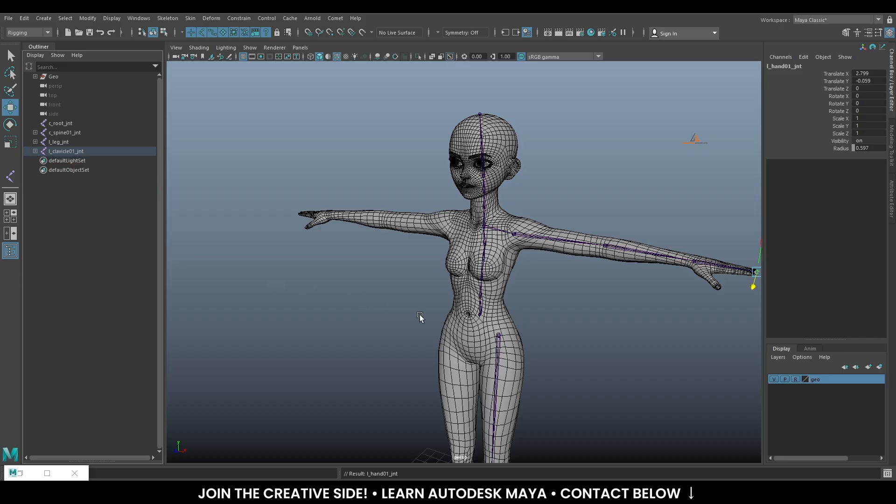
Clear the selection and start the Create Joints tool in the top view, close up on the left hand's little finger
right_click_drag(420, 318, 382, 310, "alt")
left_click_drag(382, 310, 397, 332, "alt")
left_click(483, 306)
left_click_drag(484, 308, 540, 220, "alt")
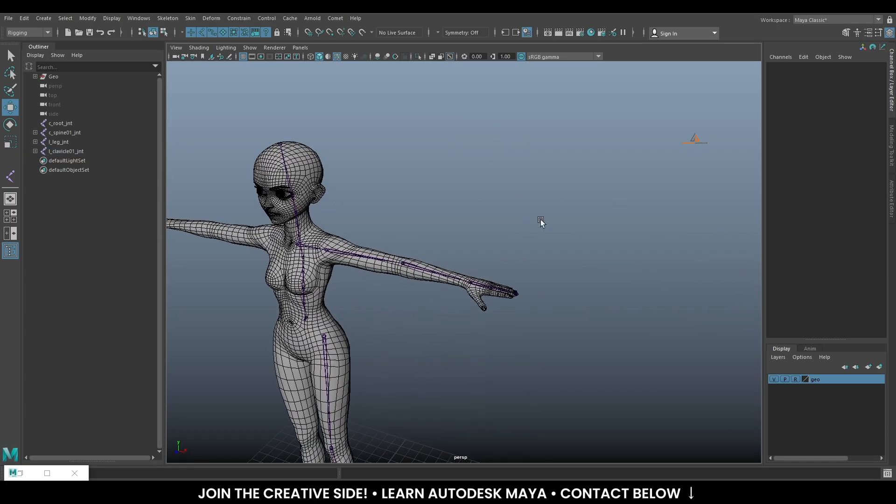
key("space")
key("space")
middle_click_drag(562, 170, 386, 186, "alt")
scroll(589, 182, "up", 6)
scroll(590, 183, "up", 2)
middle_click_drag(602, 226, 481, 190, "alt")
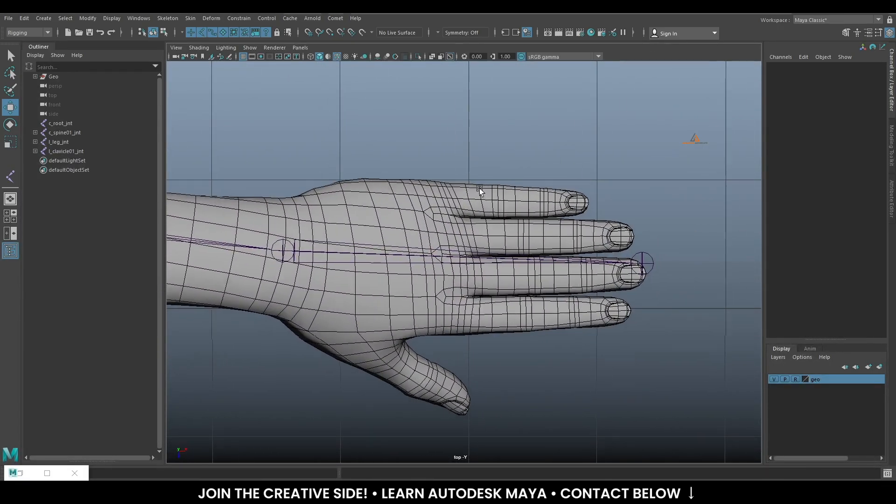
scroll(479, 197, "up", 5)
scroll(401, 159, "up", 2)
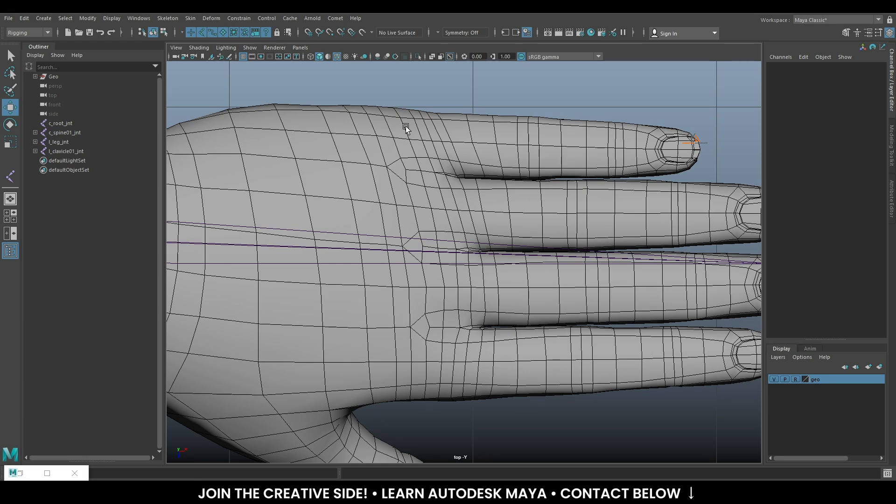
left_click(11, 176)
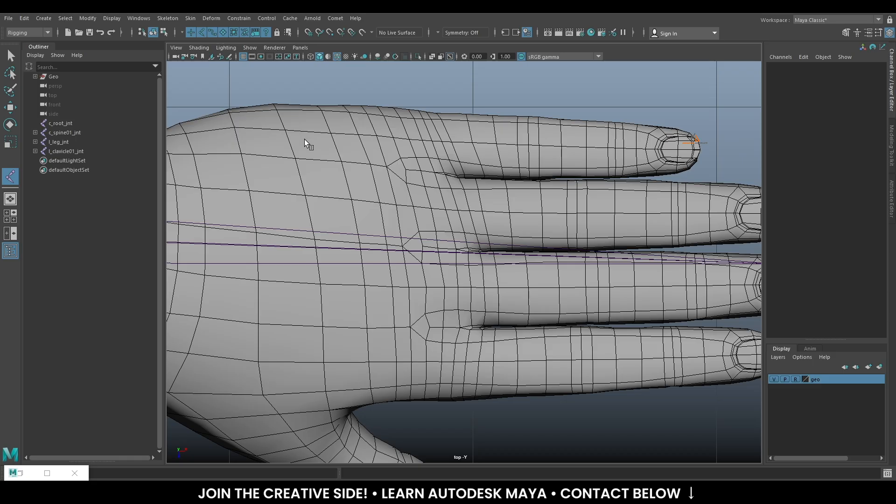
Draw a five-joint chain along the pinky in the top view, from the palm through the knuckles to just past the fingertip
scroll(305, 141, "up", 2)
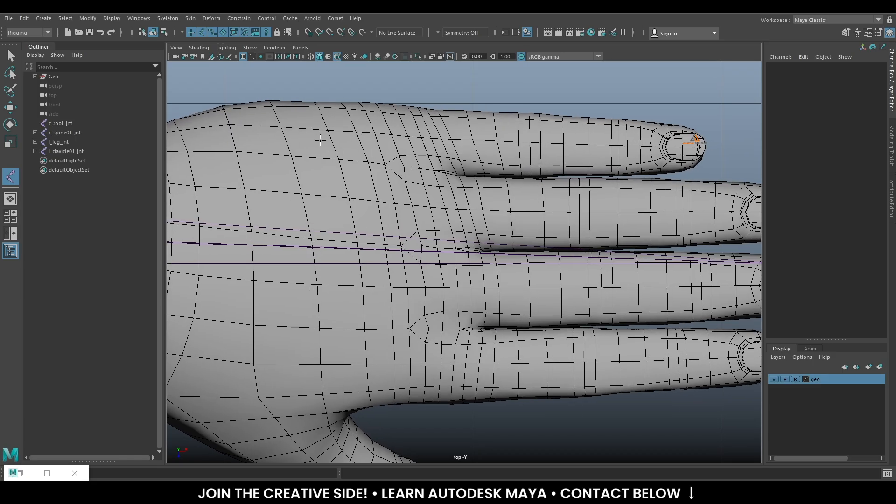
left_click(321, 137)
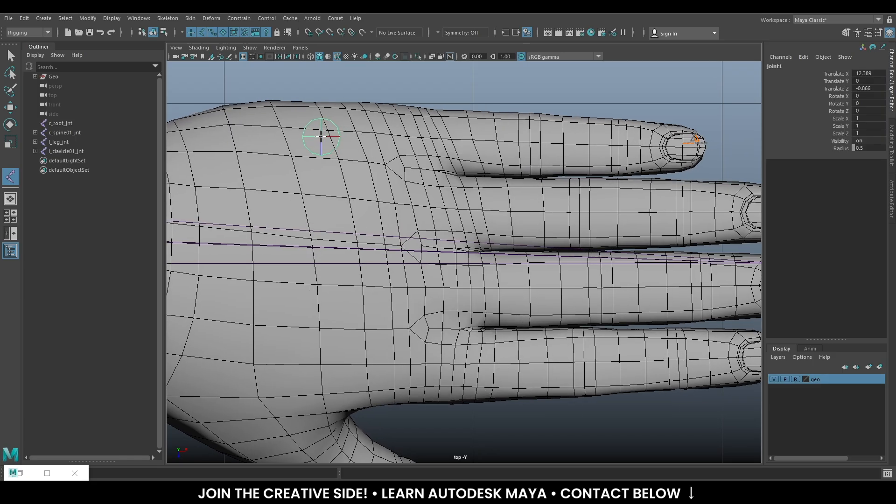
left_click(419, 136)
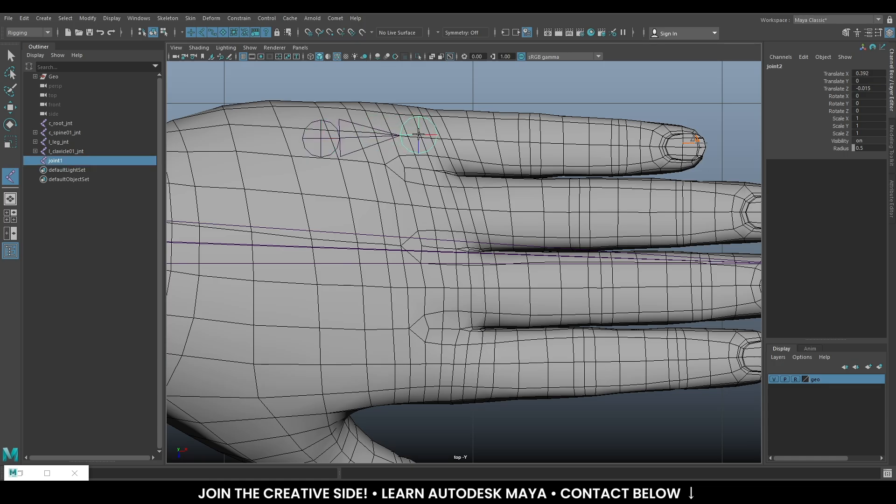
left_click_drag(419, 136, 619, 142)
left_click_drag(680, 140, 717, 145)
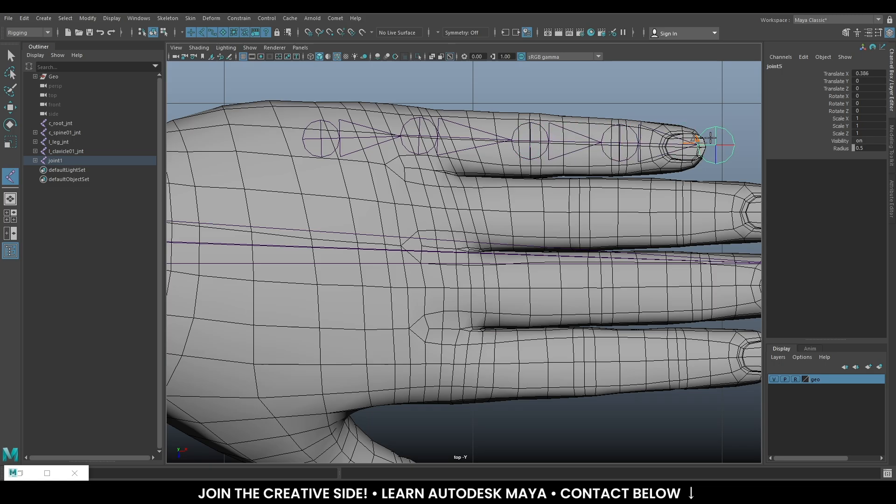
key("Return")
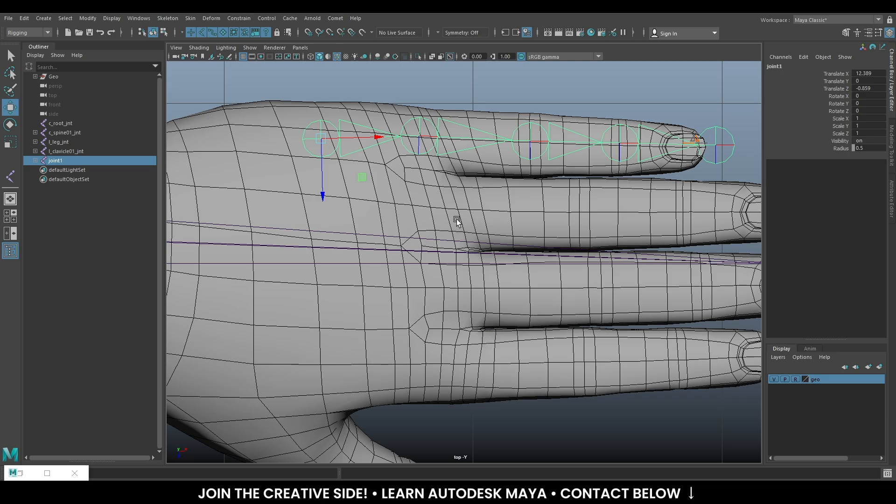
Draw a separate five-joint chain along the ring finger, from mid-palm through the knuckles to the fingertip
key("y")
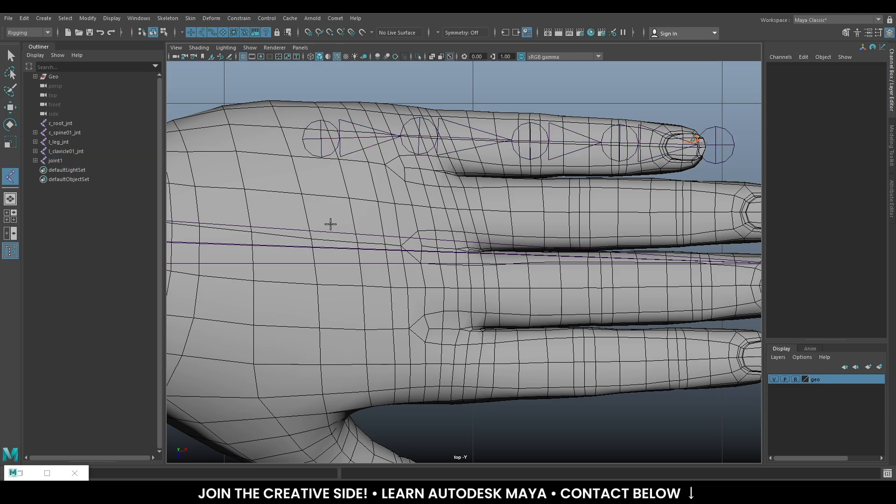
left_click_drag(334, 215, 339, 215)
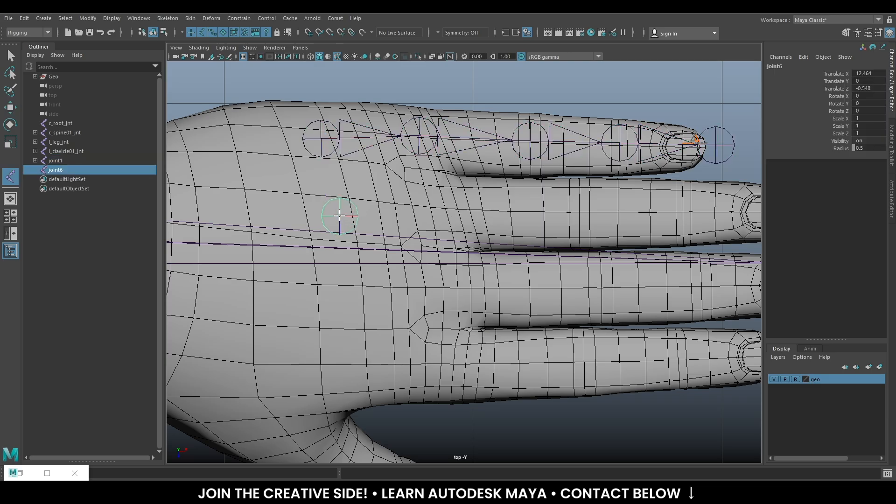
left_click_drag(454, 213, 448, 214)
left_click_drag(569, 208, 578, 213)
left_click_drag(670, 213, 682, 214)
middle_click_drag(694, 210, 551, 210, "alt")
left_click_drag(620, 212, 655, 214)
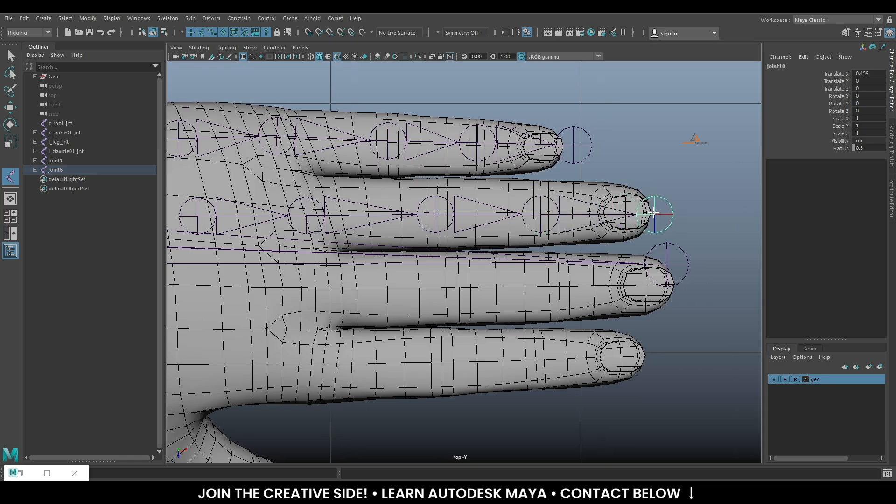
key("Return")
key("w")
Draw a separate five-joint chain along the middle finger, from mid-palm through the knuckles to the fingertip
middle_click_drag(432, 242, 461, 183, "alt")
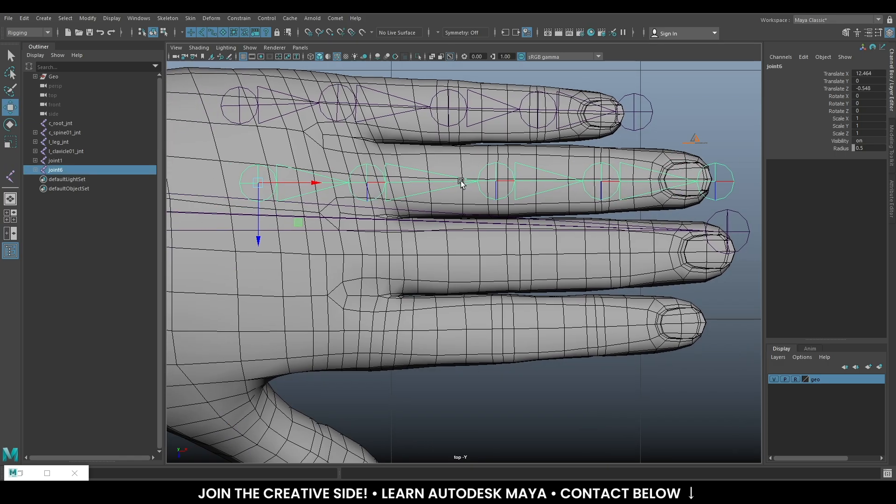
key("y")
left_click(277, 255)
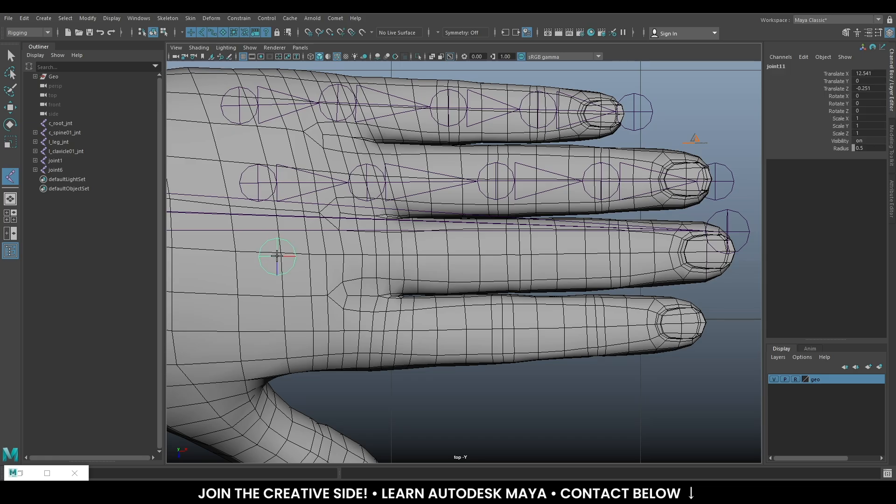
left_click_drag(368, 256, 384, 256)
left_click_drag(473, 249, 520, 253)
left_click_drag(600, 246, 621, 253)
left_click_drag(722, 253, 736, 253)
key("Return")
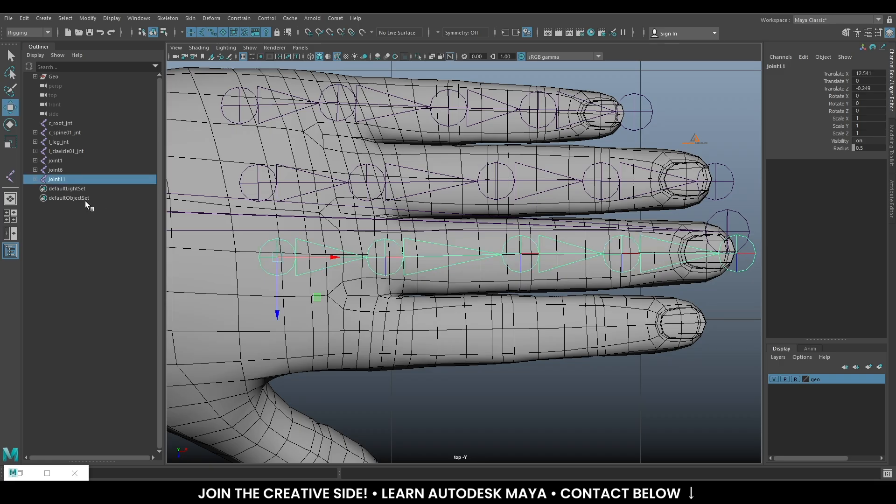
Draw a separate five-joint chain along the index finger, from the palm through the knuckles to just past the fingertip
key("y")
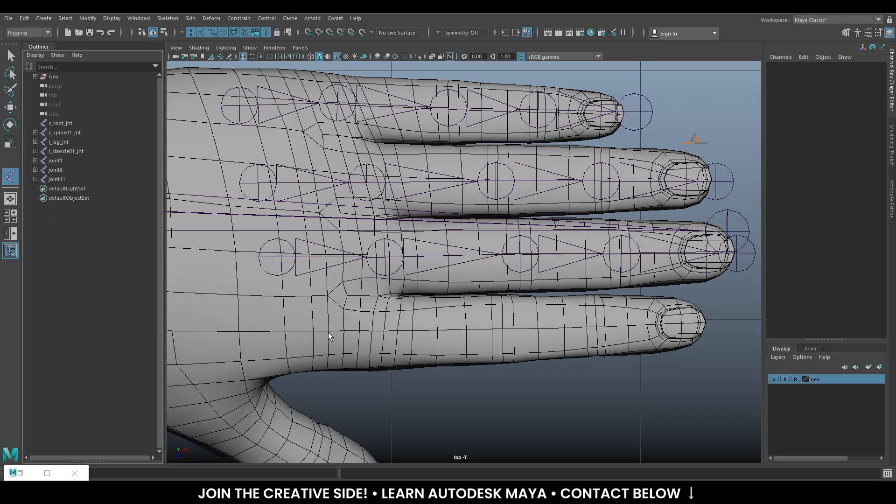
scroll(336, 326, "down", 2)
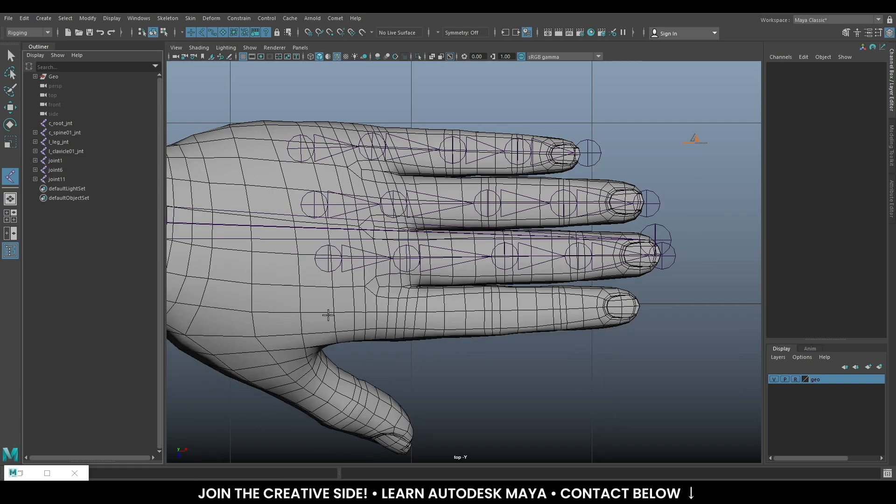
left_click(331, 314)
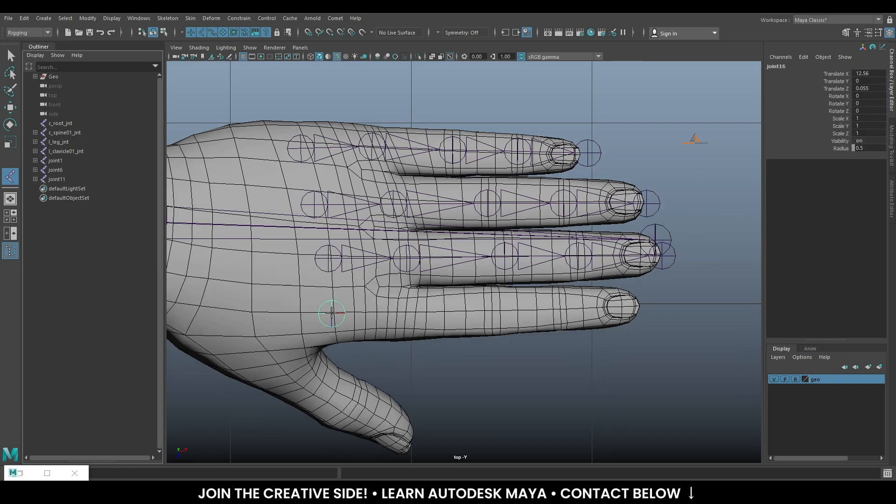
scroll(461, 266, "up", 2)
left_click(376, 329)
left_click(491, 331)
middle_click_drag(497, 330, 518, 325)
left_click(589, 323)
left_click(703, 316)
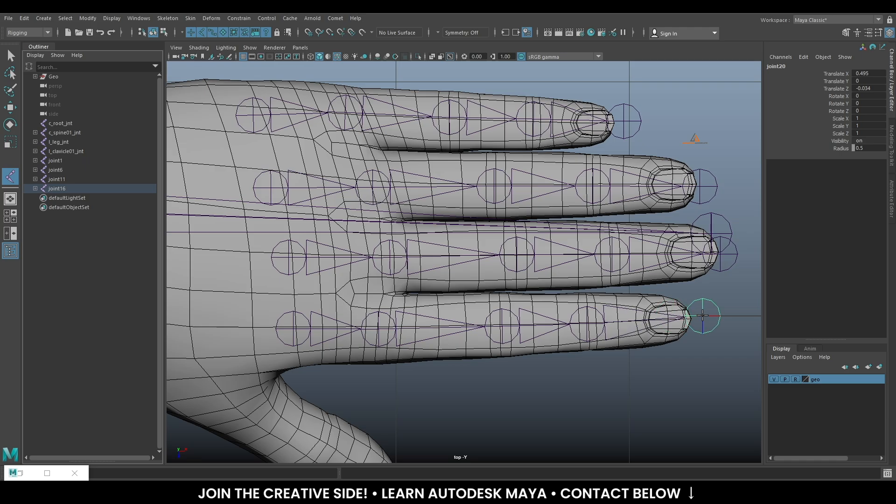
key("Return")
key("w")
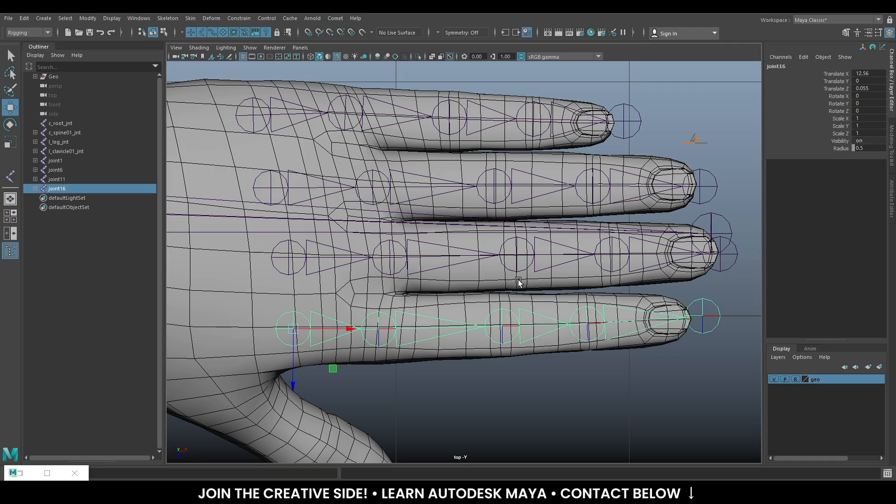
Shift the index and middle finger chains along X towards the wrist, to Translate X of about 12.452 and 12.491
middle_click_drag(469, 213, 557, 203, "alt")
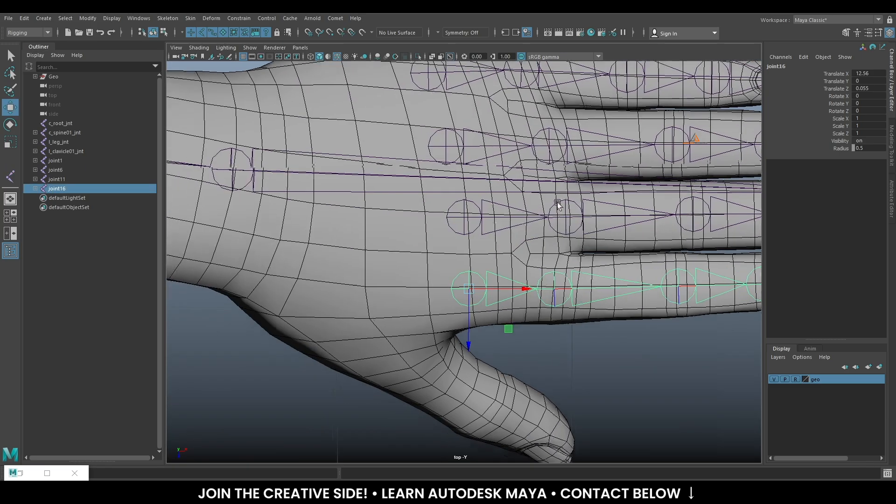
right_click_drag(558, 204, 557, 306, "alt")
left_click_drag(545, 300, 497, 300)
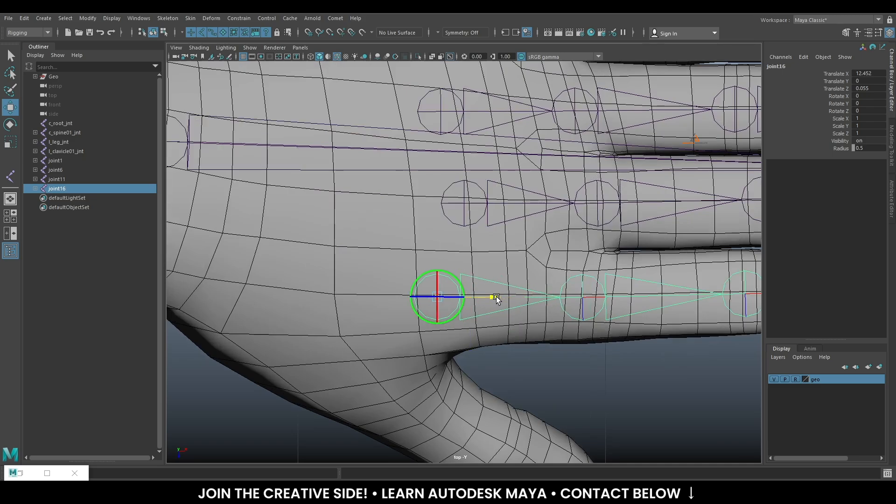
left_click(484, 226)
left_click(483, 207)
left_click_drag(528, 202, 508, 200)
left_click(486, 129)
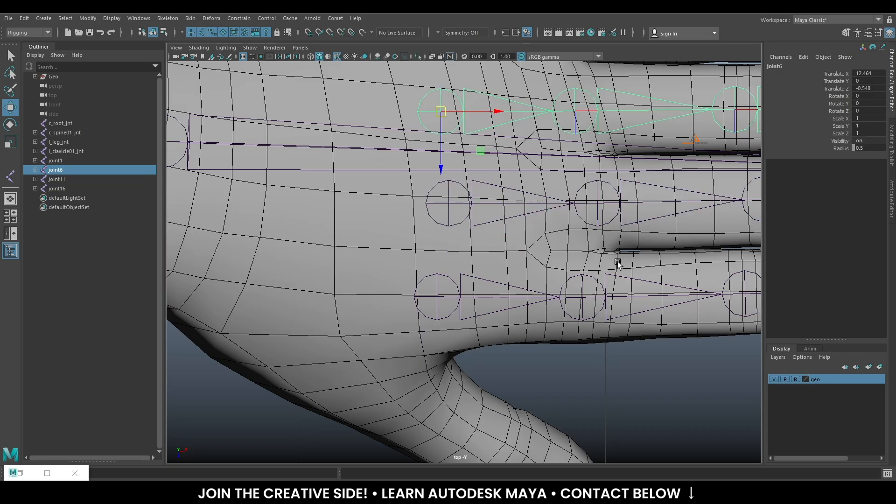
Nudge the index finger chain towards the fingertip, to a Translate X of about 12.496, and clear the selection
scroll(603, 261, "down", 6)
scroll(496, 290, "up", 3)
left_click(495, 291)
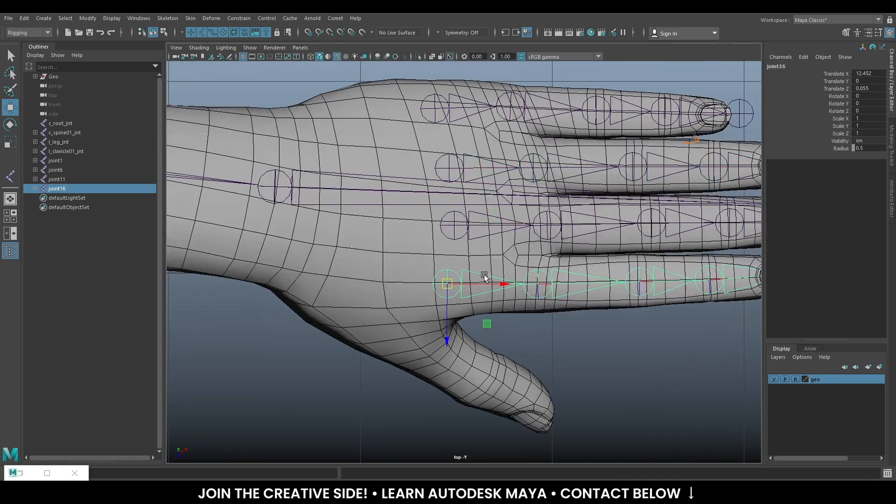
scroll(466, 249, "up", 2)
left_click_drag(503, 288, 512, 289)
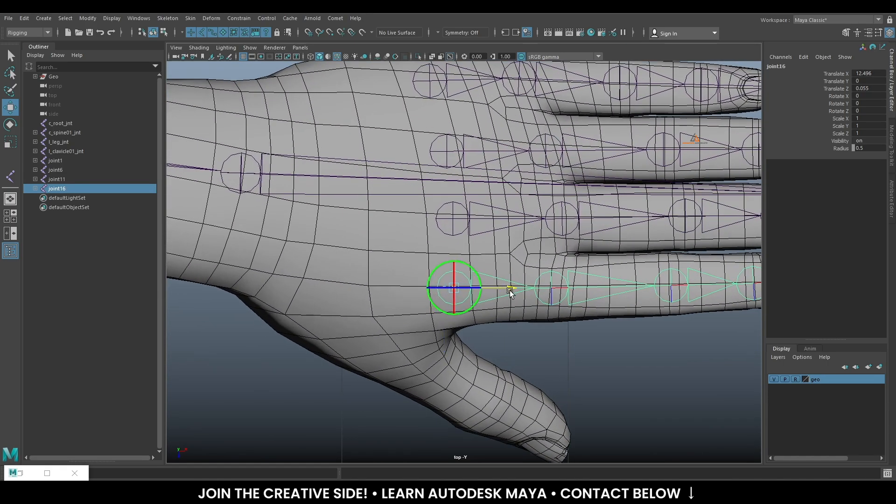
left_click(610, 362)
Draw a four-joint chain along the thumb, from its base near the wrist through the knuckles to the thumb tip
left_click(10, 177)
middle_click_drag(381, 245, 413, 195, "alt")
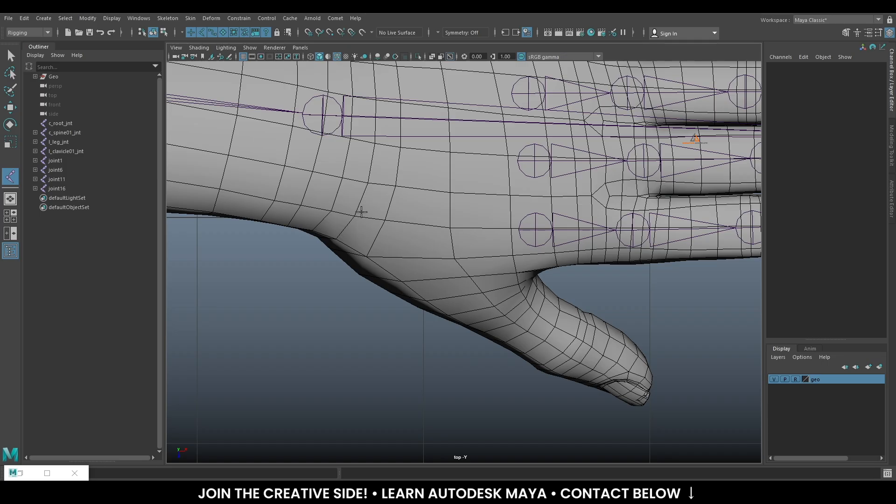
left_click_drag(368, 226, 376, 213)
left_click(478, 299)
mouse_move(479, 297)
left_mouse_down()
mouse_move(492, 288)
mouse_move(485, 285)
left_mouse_up()
left_click_drag(546, 345, 571, 348)
left_click_drag(618, 381, 645, 389)
key("Return")
key("w")
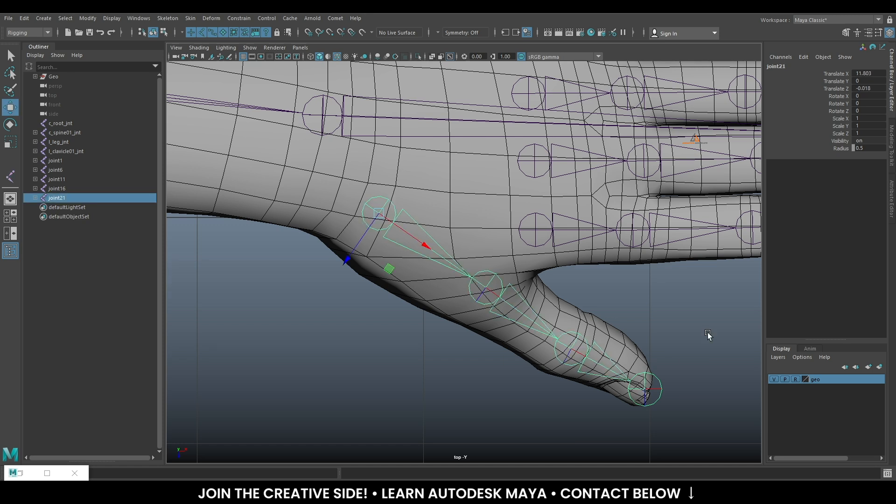
Select the root joints of all five finger chains and raise them together to hand height, at a Translate Y of about 24.865
key("space")
key("space")
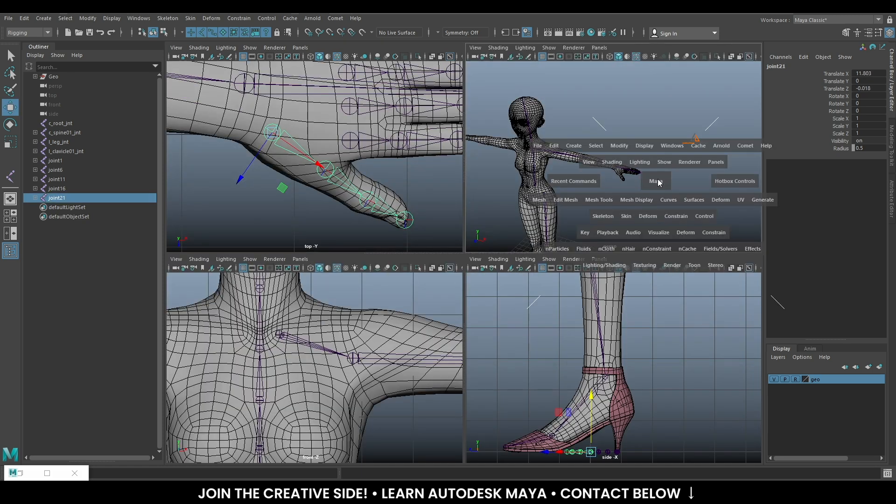
key("a")
left_click_drag(608, 273, 596, 342, "alt")
key("q")
right_click_drag(596, 342, 623, 321, "alt")
middle_click_drag(622, 321, 613, 338, "alt")
key("f")
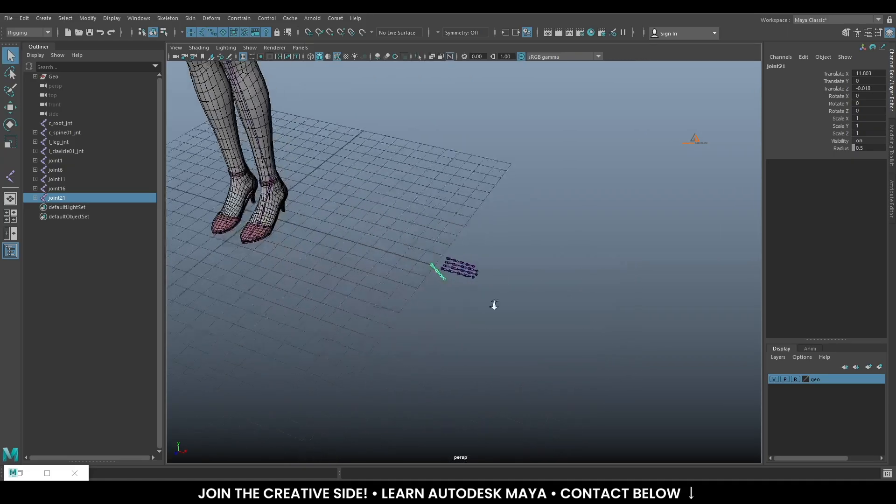
left_click(423, 275, "shift")
left_click(425, 269, "shift")
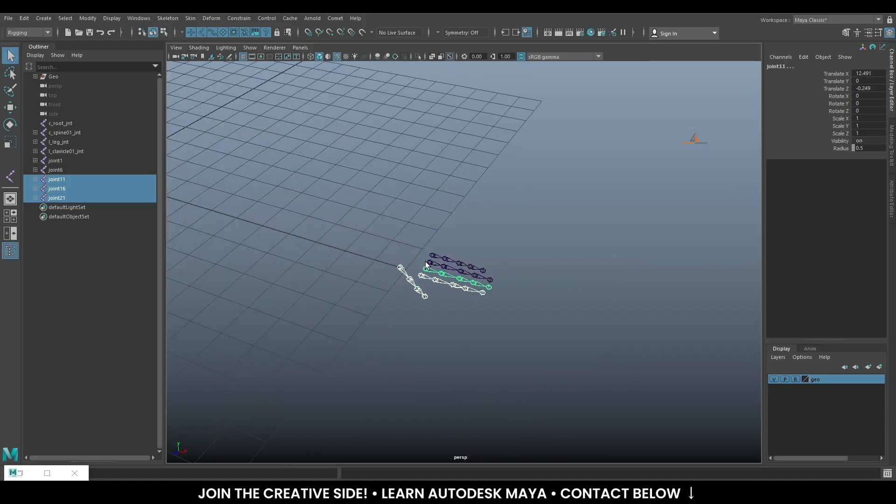
left_click(428, 262, "shift")
left_click(432, 255, "shift")
right_click_drag(660, 338, 632, 284, "alt")
key("w")
left_click_drag(654, 327, 546, 297, "alt")
key("space")
key("space")
scroll(369, 344, "down", 10)
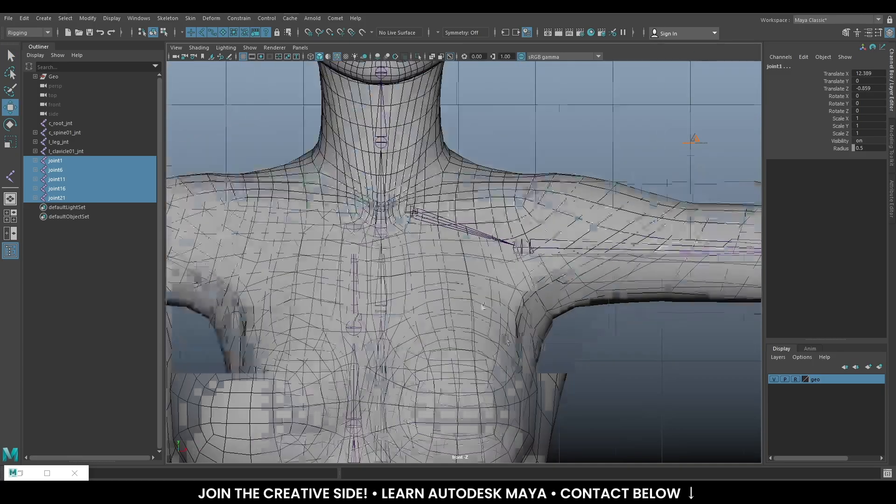
middle_click_drag(591, 254, 480, 227, "alt")
scroll(509, 238, "down", 3)
scroll(508, 238, "down", 3)
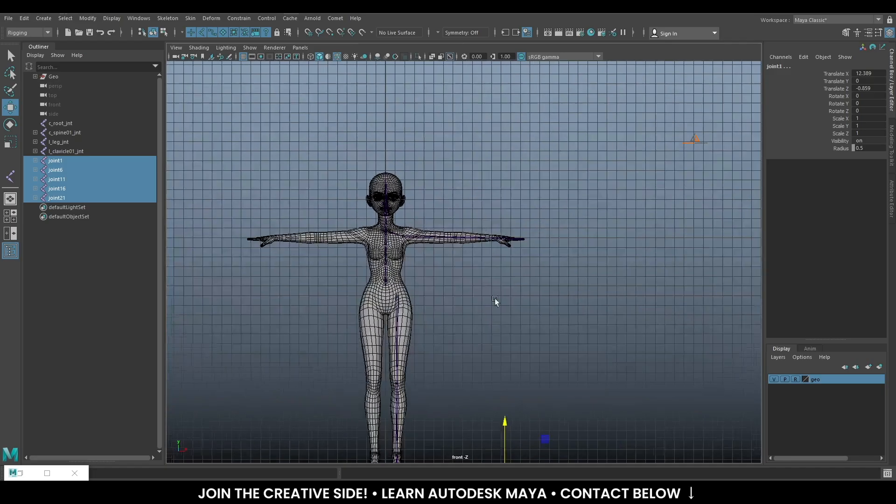
left_click_drag(512, 419, 472, 183)
key("f")
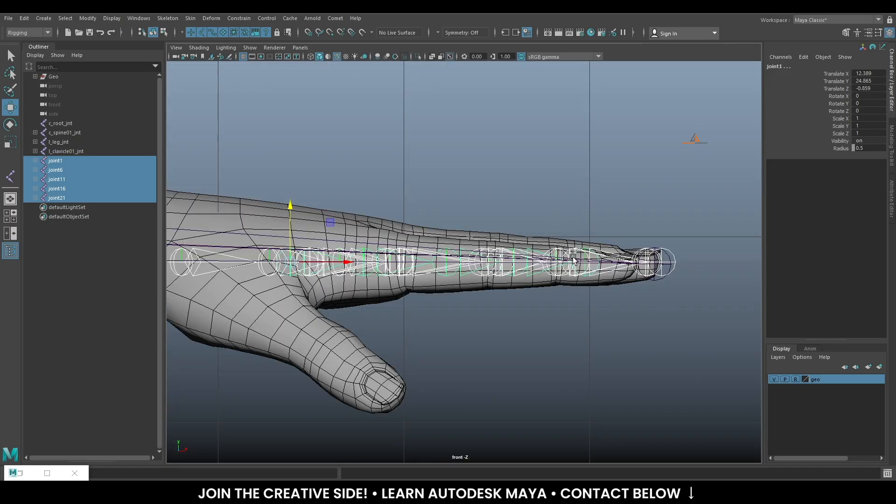
Rename and number the pinky chain's root joint with the base name pinky, starting at 1 with padding 2
key("space")
key("space")
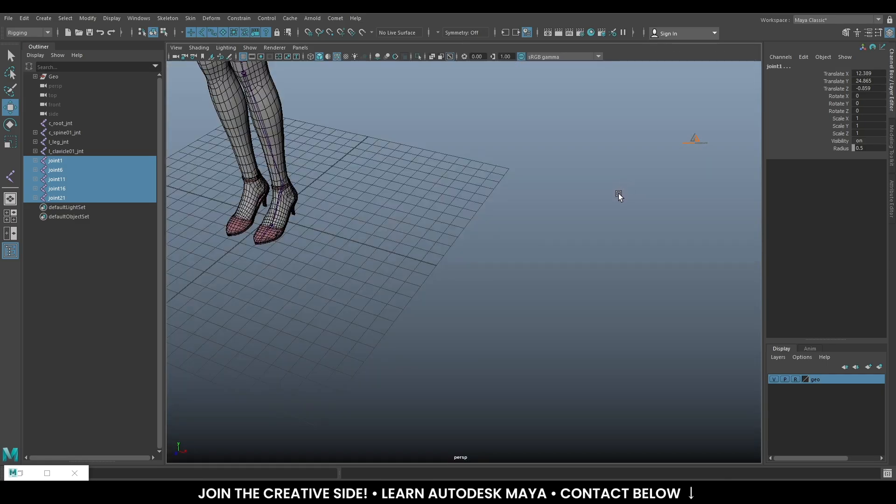
key("f")
left_click_drag(617, 225, 393, 225, "alt")
left_click(539, 166)
left_click_drag(537, 219, 120, 156, "alt")
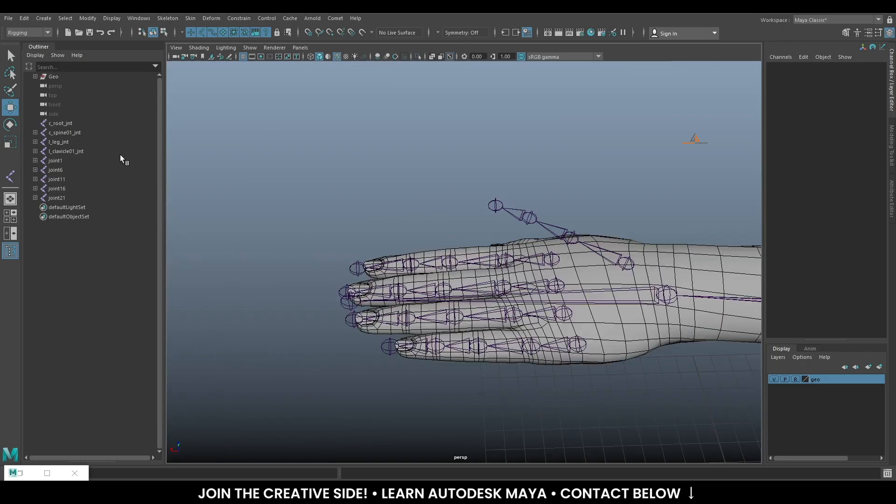
left_click(79, 152)
left_click(64, 160)
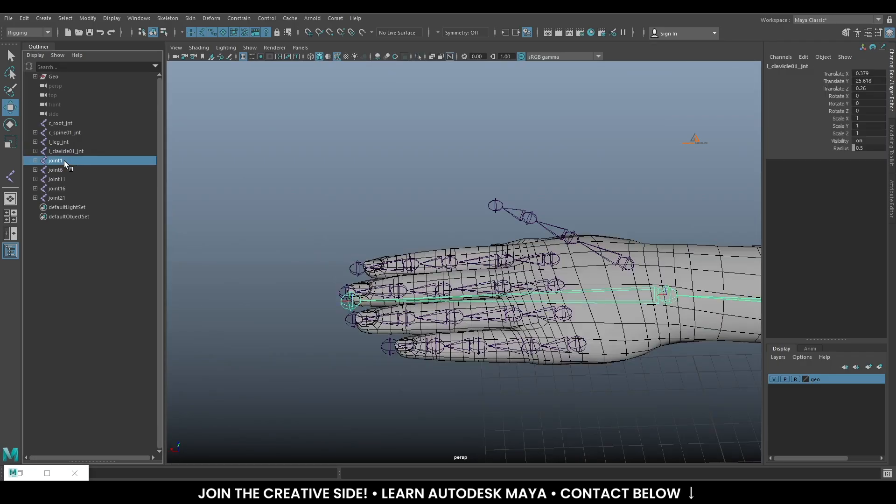
left_click(35, 160)
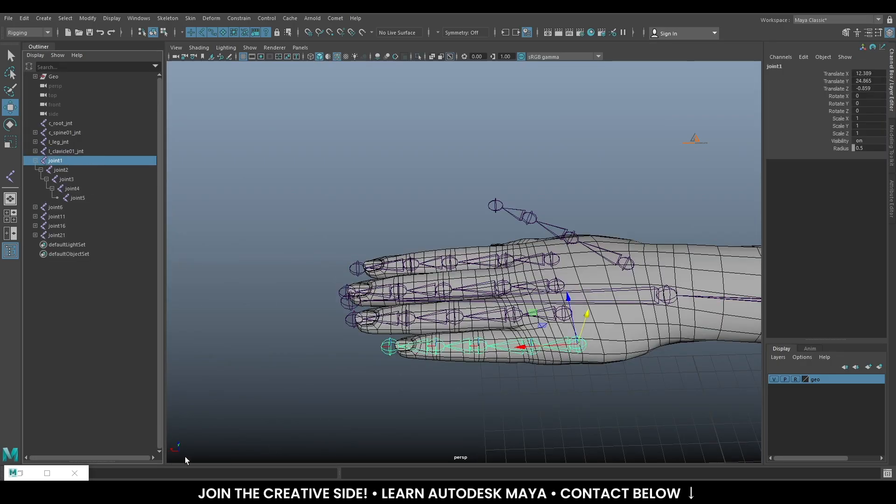
left_click(19, 473)
double_click(665, 223)
type("pinky")
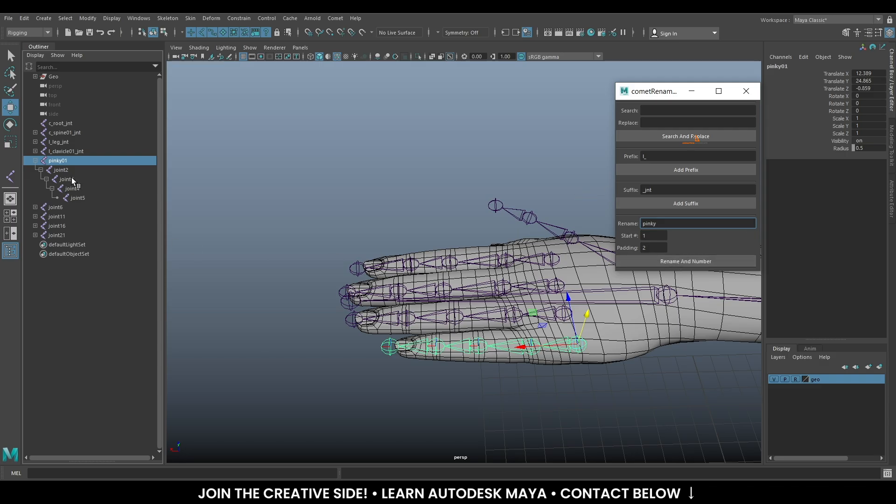
left_click(388, 161, "ctrl")
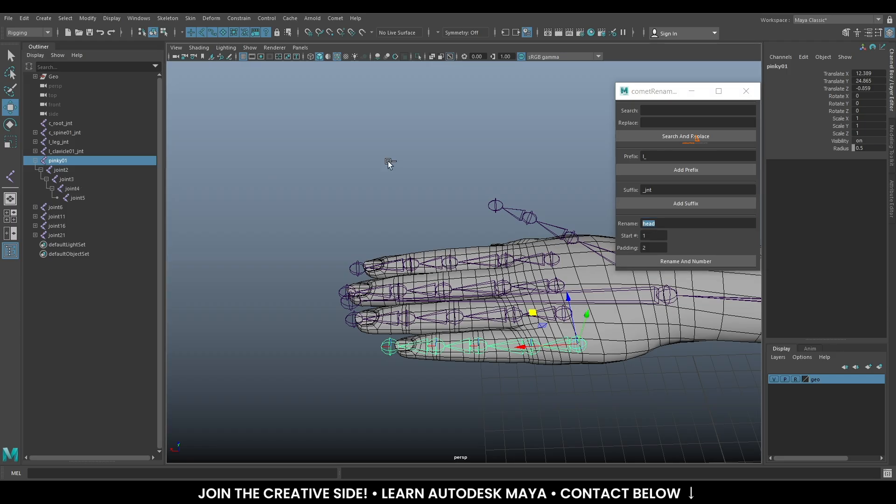
Undo the last rename of the pinky chain's root joint
key("ctrl+y")
left_click(644, 224)
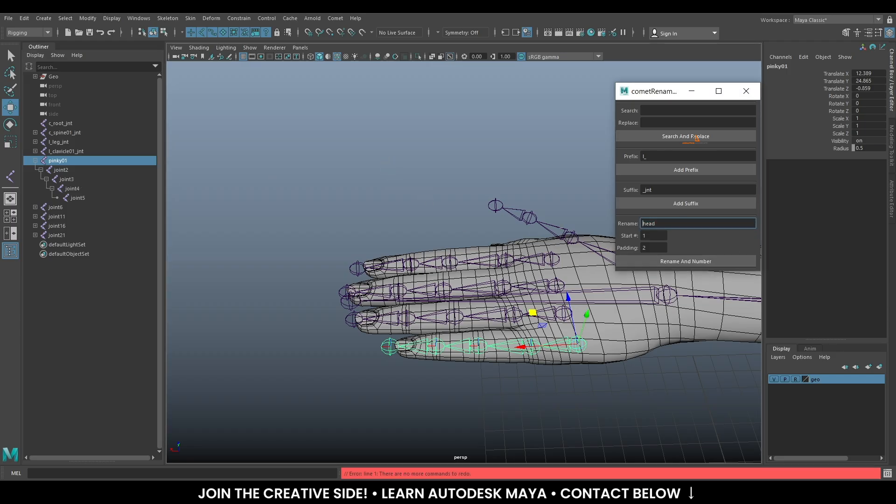
key("ctrl+z")
Rename all five pinky joints with the base name pinky, numbered from 0 with padding 2, and add the suffix _jnt and prefix l_
left_click_drag(664, 224, 551, 224)
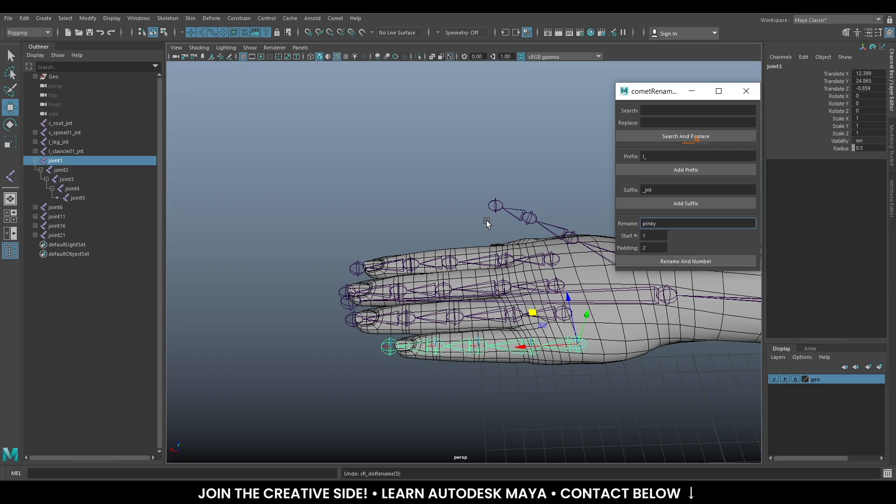
left_click(84, 198, "shift")
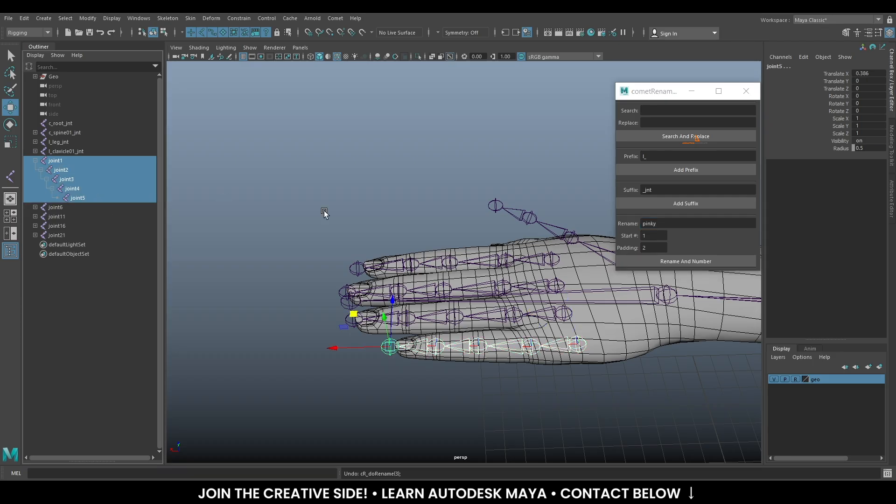
left_click_drag(662, 235, 566, 237)
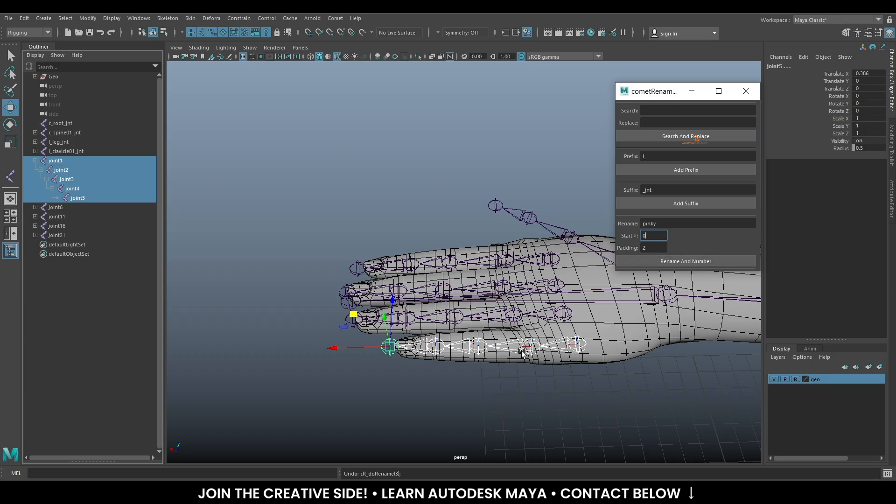
left_click(696, 261)
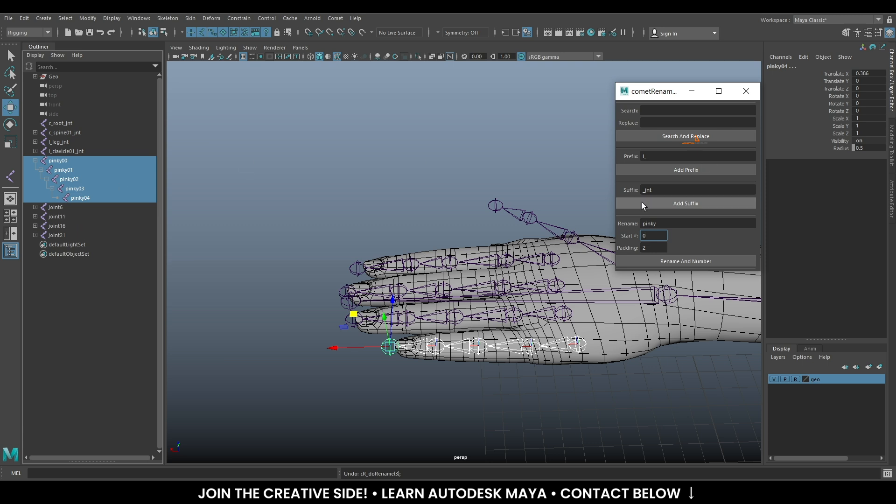
left_click(659, 205)
left_click(668, 168)
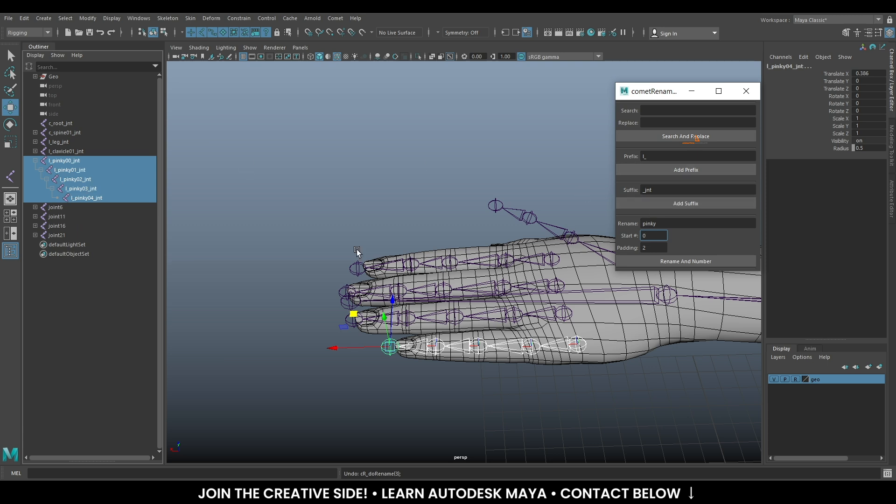
Rename the five ring finger joints with the base name ring, numbered from 0, and add the suffix _jnt and prefix l_
left_click(35, 207)
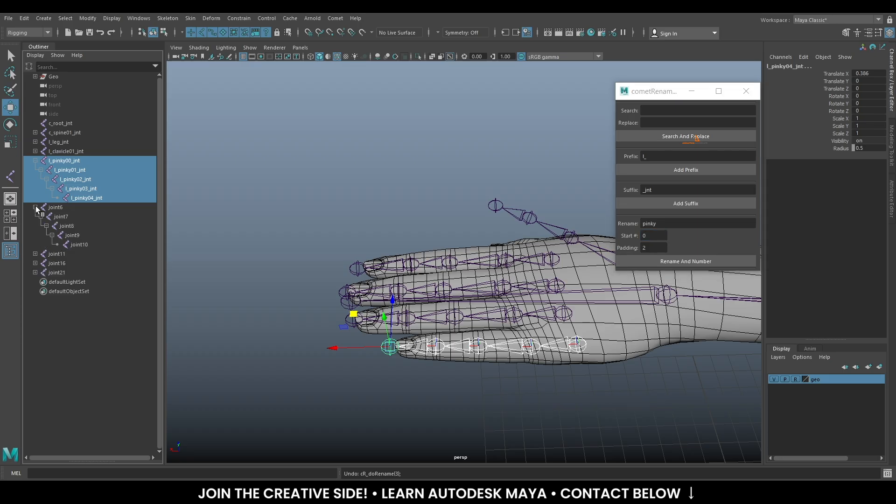
left_click(56, 207)
left_click(82, 245, "shift")
left_click_drag(660, 222, 540, 215)
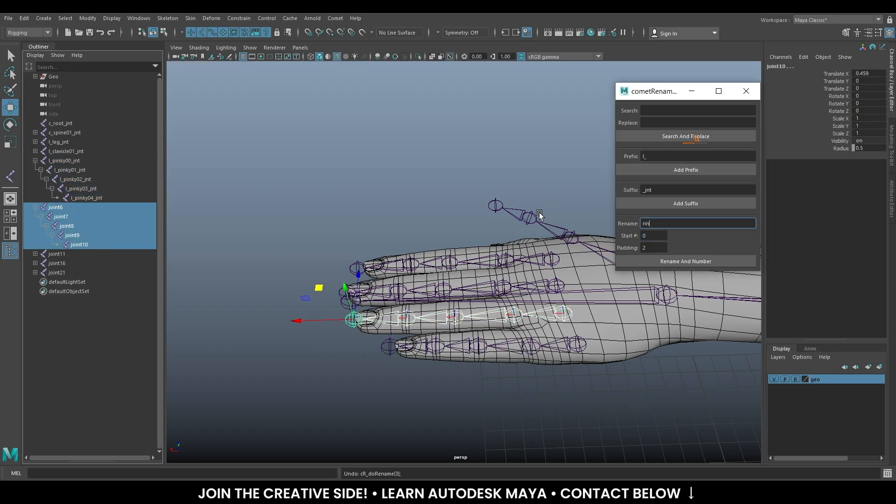
left_click(684, 262)
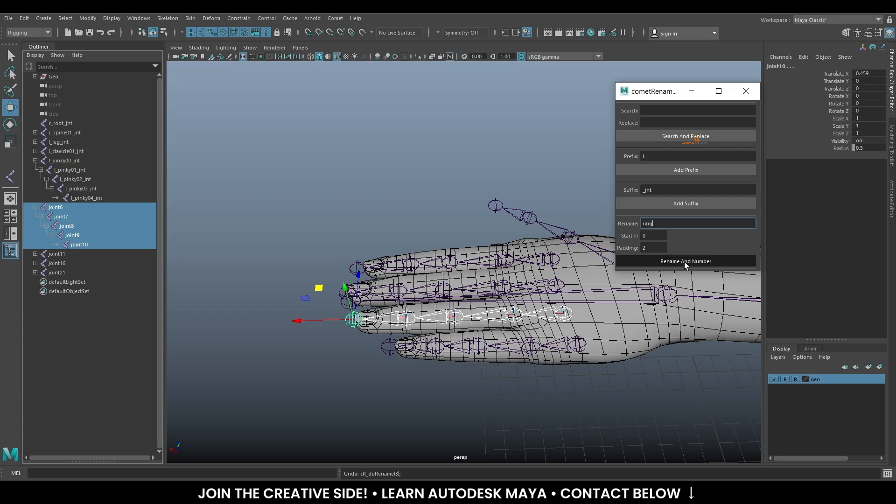
left_click(682, 203)
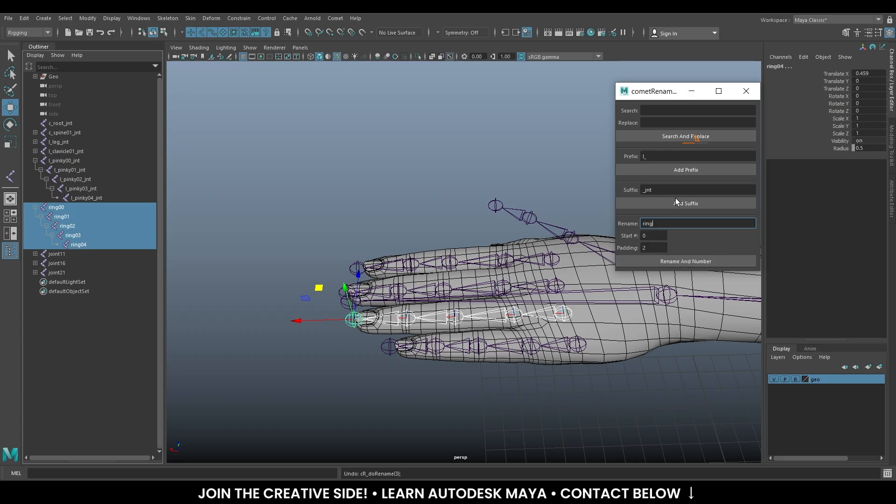
left_click(685, 171)
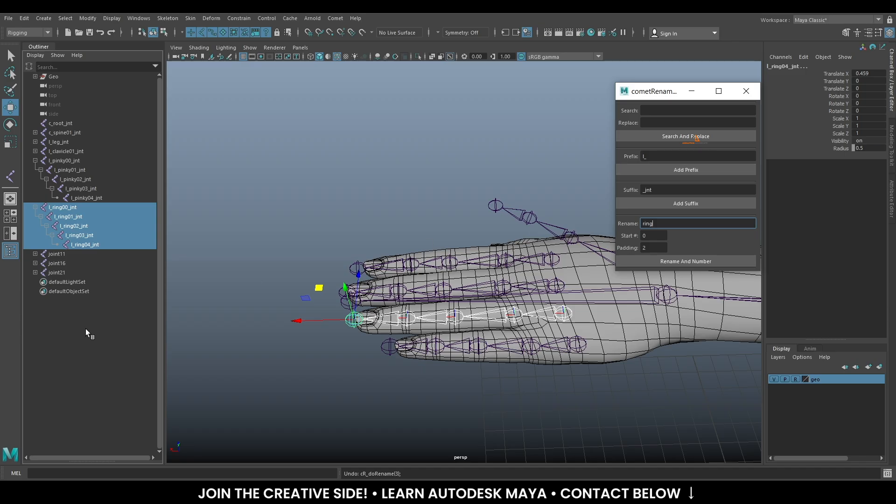
Rename the five middle finger joints with the base name mid, numbered from 0, and add the suffix _jnt and prefix l_
left_click(35, 253)
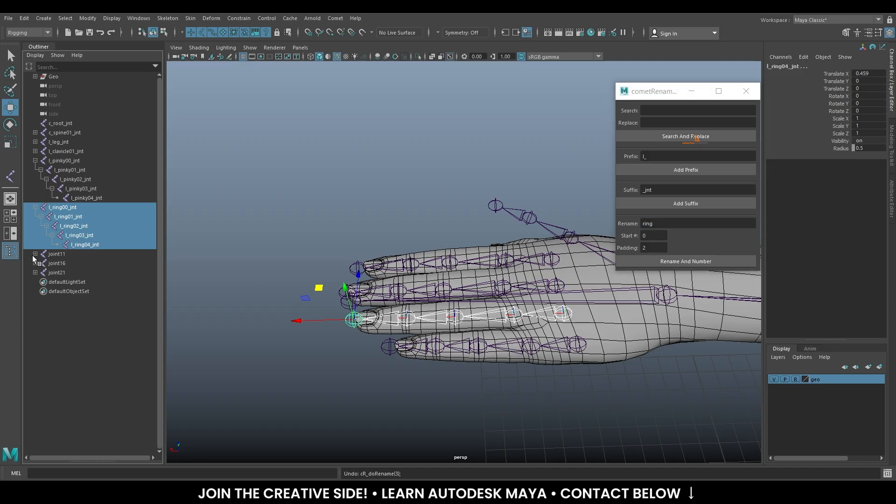
left_click(57, 255)
left_click(88, 292, "shift")
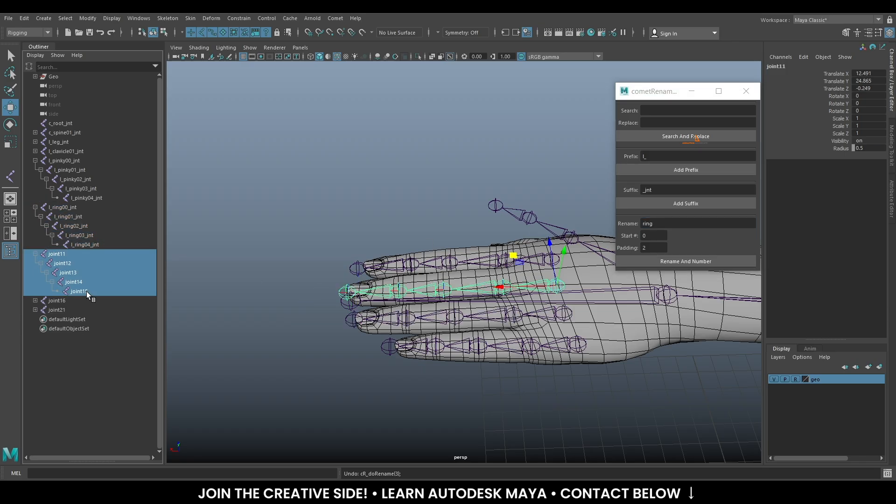
left_click(664, 224)
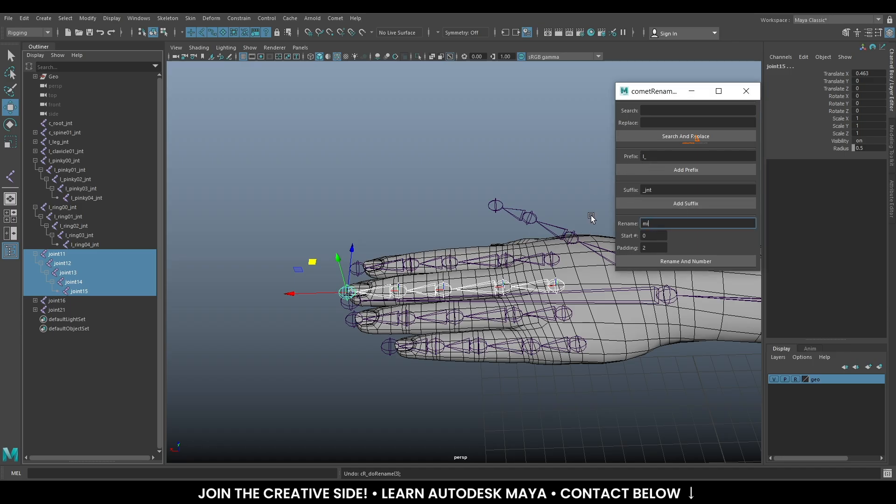
left_click(699, 262)
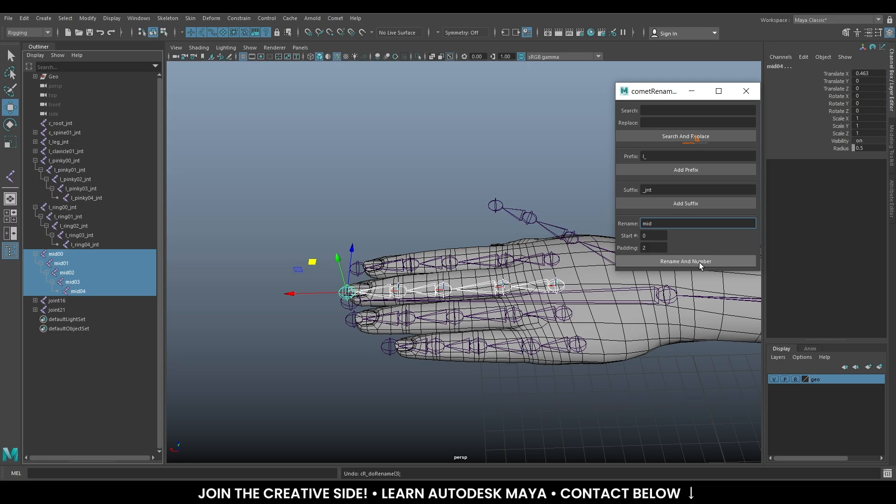
left_click(675, 170)
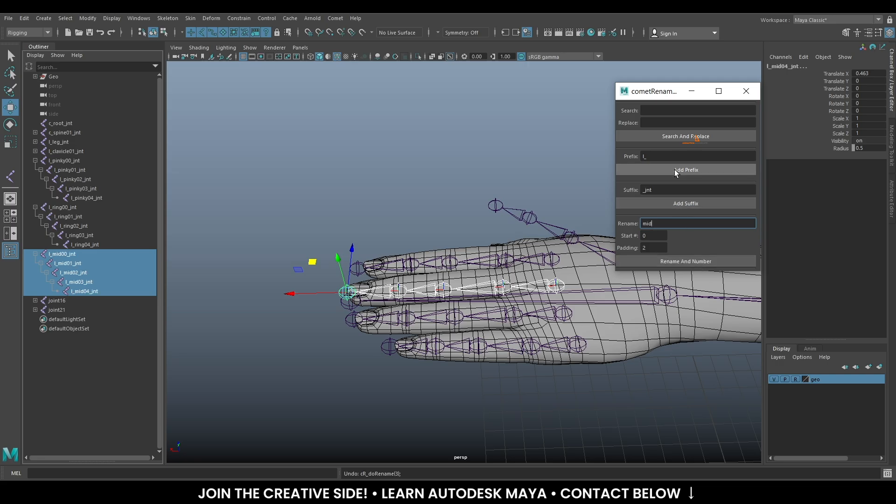
Rename the five index finger joints with the base name index, numbered from 0, and add the suffix _jnt and prefix l_
left_click(35, 301)
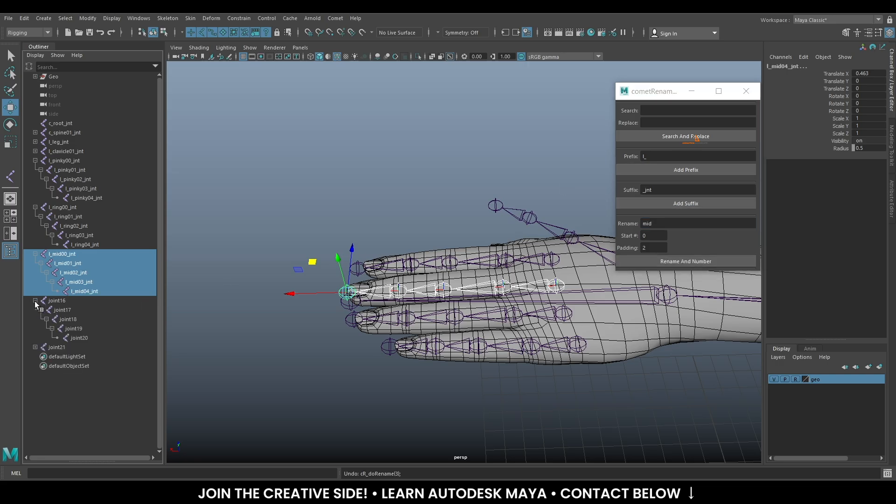
left_click(71, 300)
left_click(92, 337, "shift")
left_click(656, 224)
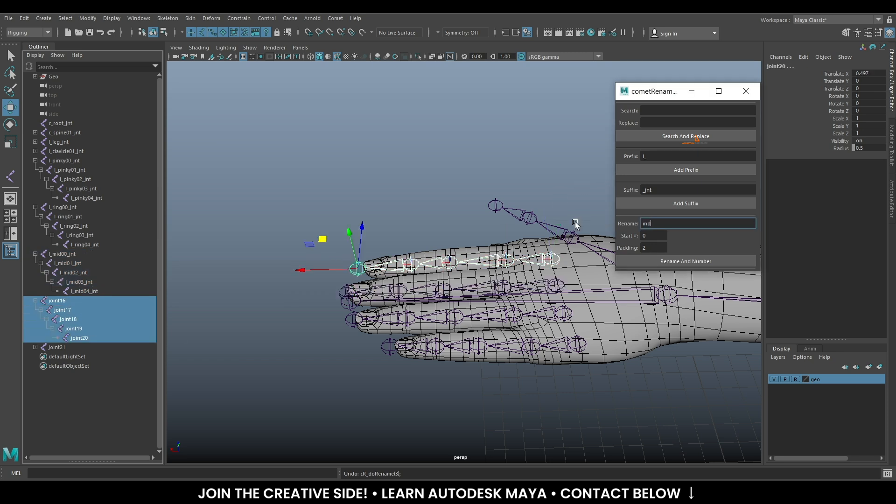
left_click(688, 262)
left_click(668, 202)
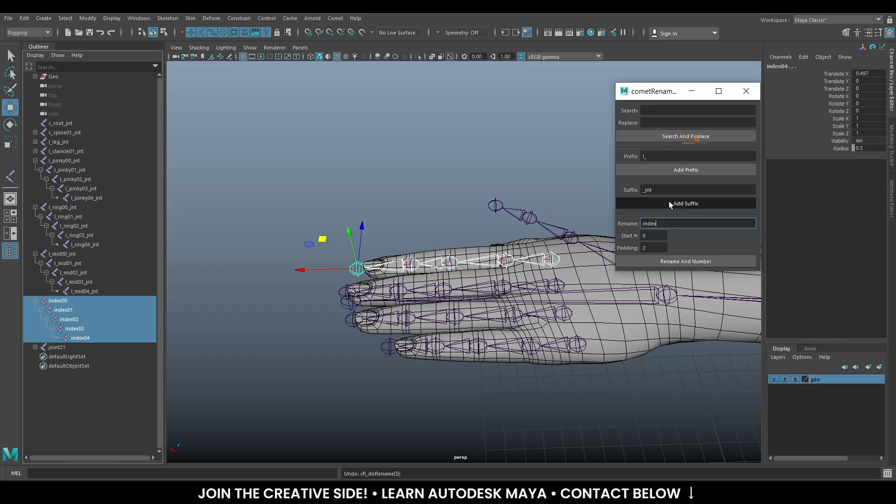
left_click(670, 169)
Rename the four thumb joints with the base name thumb, numbered from 0, and add the suffix _jnt and prefix l_
left_click(35, 347)
left_click(61, 347)
left_click(75, 376, "shift")
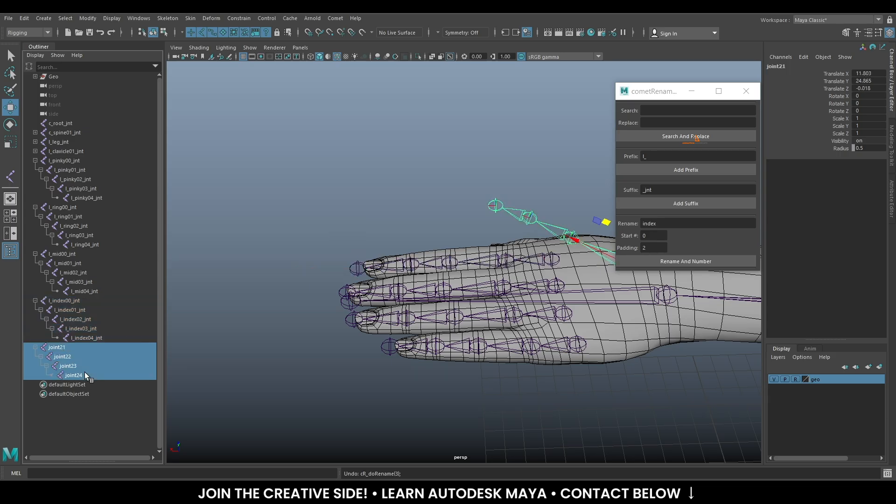
double_click(667, 223)
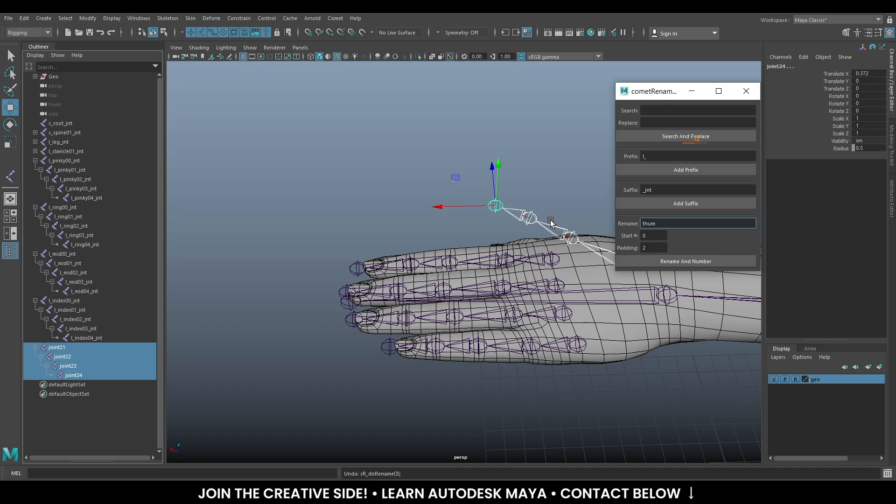
left_click(692, 259)
left_click(685, 203)
left_click(680, 170)
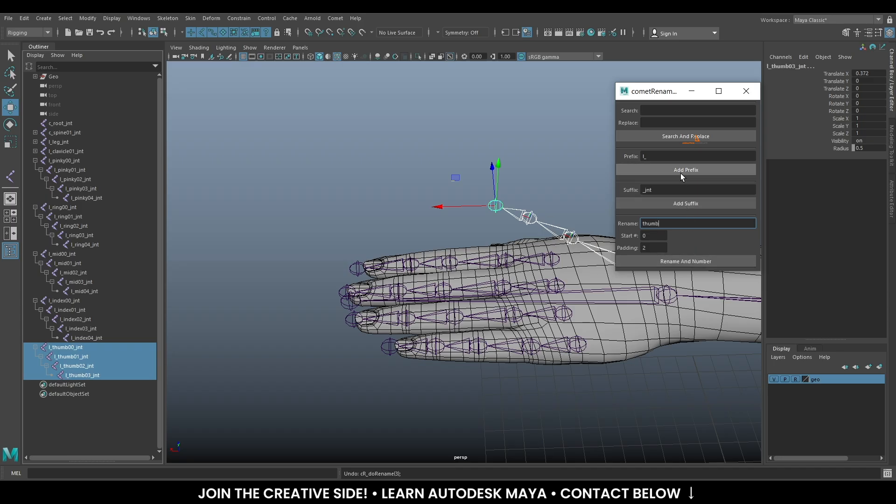
Minimize the rename window and turn off the X-ray display of joints through the hand mesh
left_click(693, 91)
left_click_drag(594, 203, 416, 240, "alt")
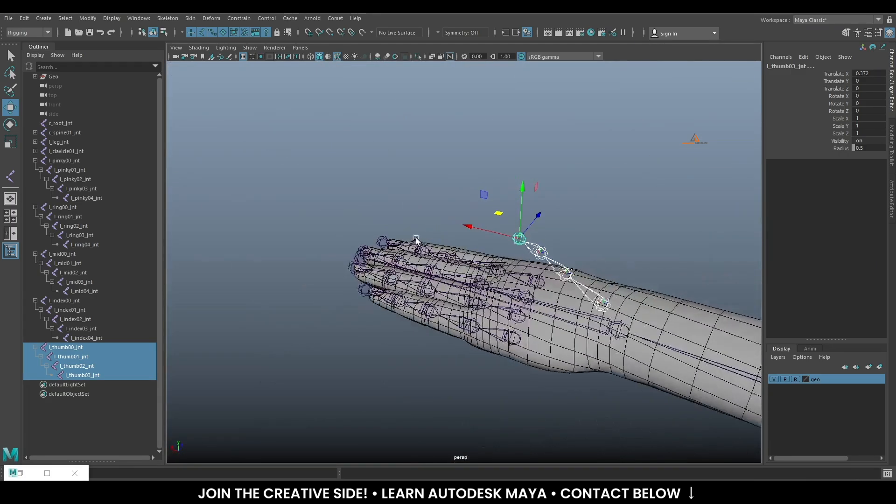
left_click(449, 55)
mouse_move(552, 154)
left_mouse_down("alt")
mouse_move(485, 135)
mouse_move(518, 170)
mouse_move(515, 137)
mouse_move(507, 168)
mouse_move(531, 169)
mouse_move(455, 242)
left_mouse_up("alt")
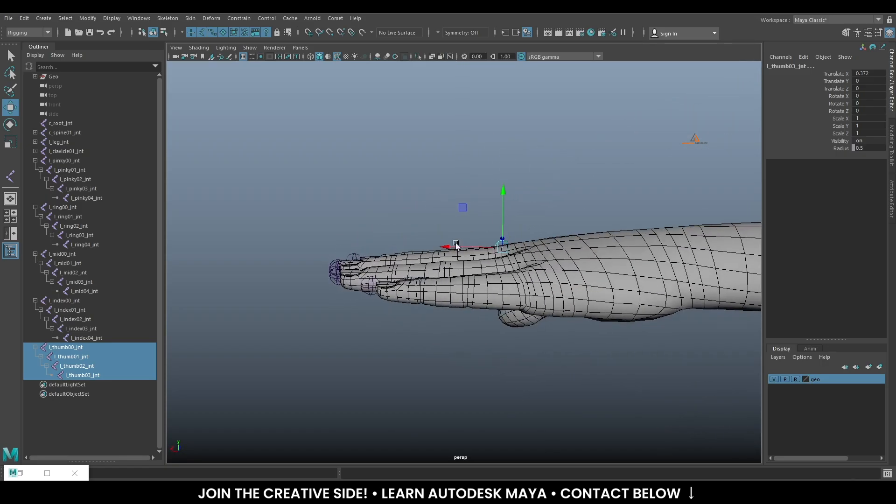
Lower the pinky chain by its root joint to sit inside the finger, at a Translate Y of about 24.816
left_click(75, 161)
left_click_drag(446, 236, 446, 182, "alt")
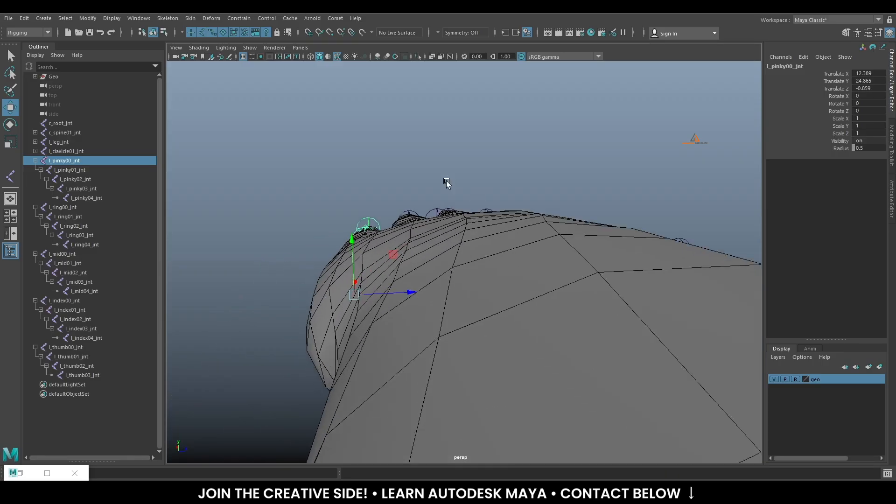
right_click_drag(446, 182, 428, 252, "alt")
left_click_drag(428, 252, 442, 221, "alt")
right_click_drag(442, 220, 420, 248, "alt")
middle_click_drag(425, 237, 501, 218, "alt")
left_click_drag(329, 187, 335, 207)
left_click_drag(401, 220, 551, 252, "alt")
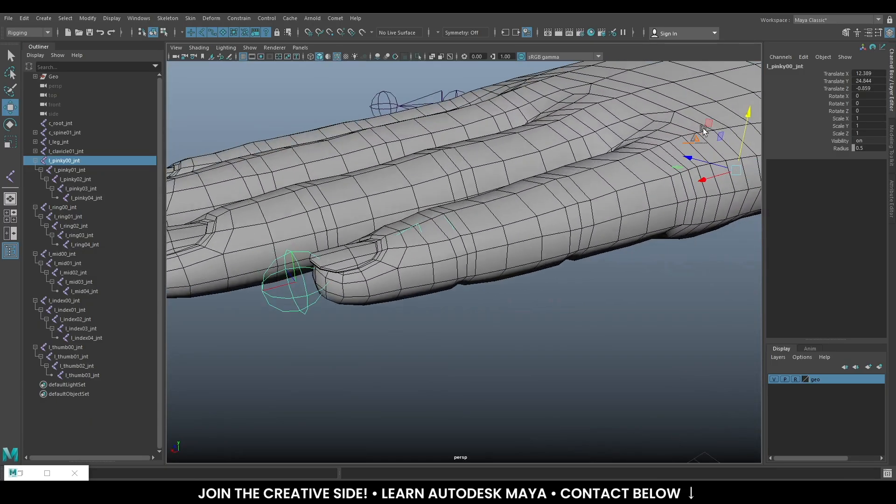
left_click_drag(749, 119, 746, 123)
left_click_drag(506, 262, 447, 228, "alt")
left_click_drag(638, 121, 636, 123)
left_click_drag(449, 259, 408, 280, "alt")
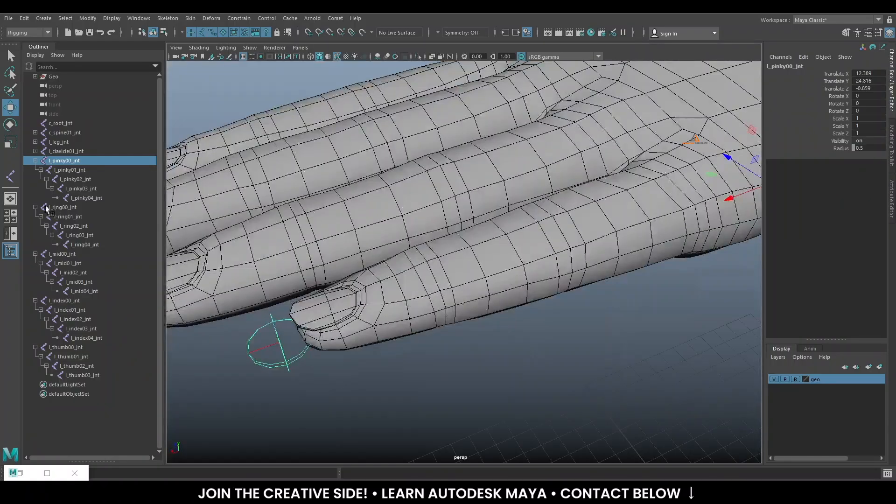
Lower the ring finger chain by its root joint to a Translate Y of about 24.852
left_click(68, 206)
left_click_drag(481, 192, 376, 175, "alt")
key("f")
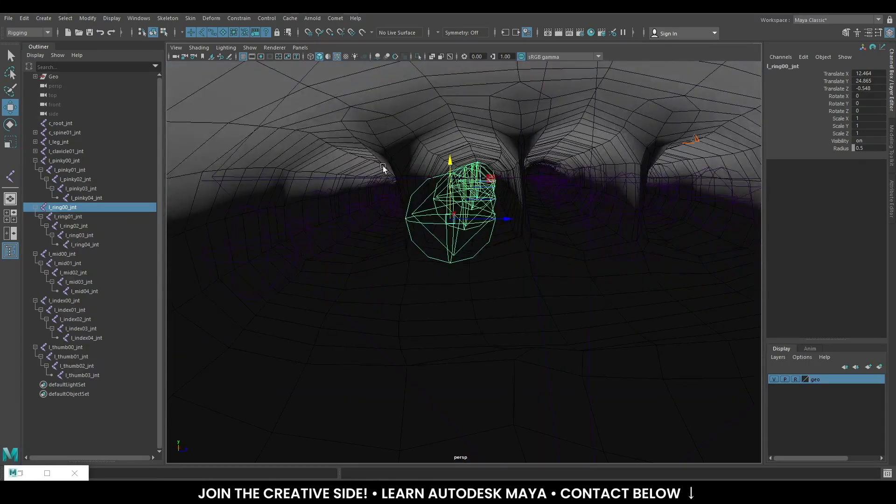
left_click_drag(450, 162, 450, 168)
left_click_drag(347, 210, 371, 236, "alt")
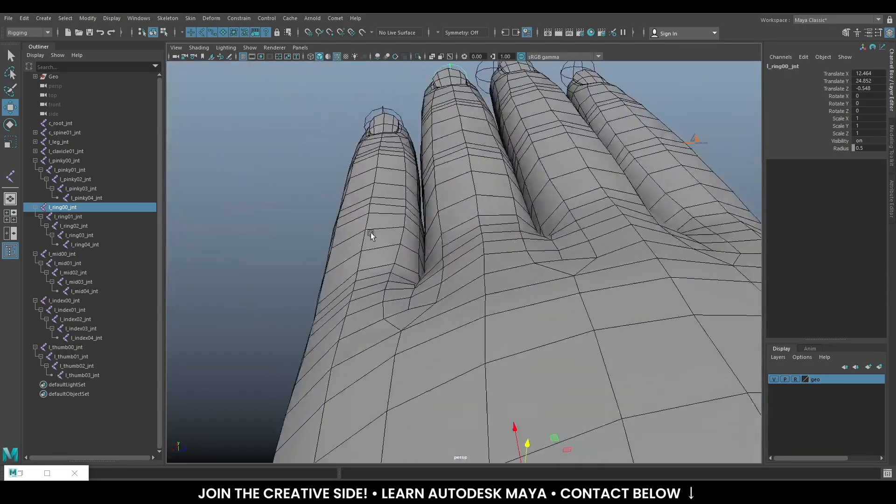
Check the middle finger chain's height inside the mesh and lower the index finger chain to a Translate Y of about 24.826
left_click(70, 254)
left_click_drag(537, 254, 551, 237, "alt")
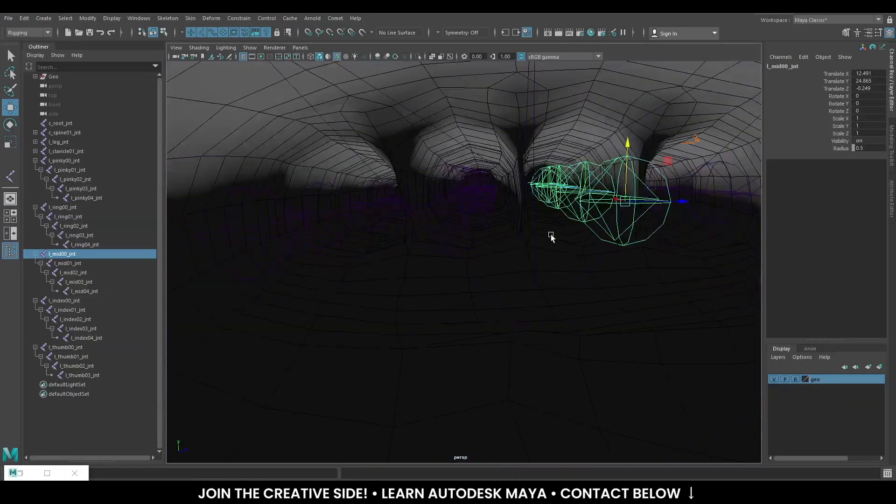
left_click(72, 301)
left_click_drag(644, 256, 504, 263, "alt")
left_click_drag(524, 143, 448, 224)
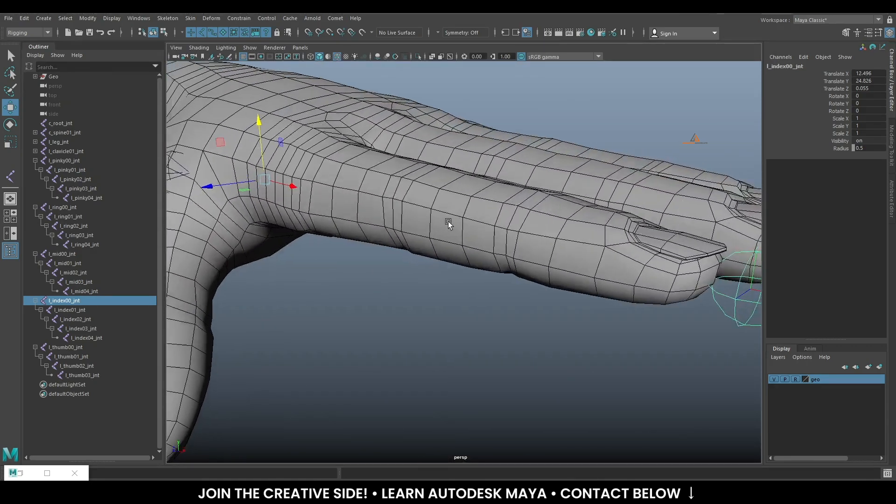
right_click_drag(448, 224, 422, 222, "alt")
left_click_drag(596, 322, 501, 401, "alt")
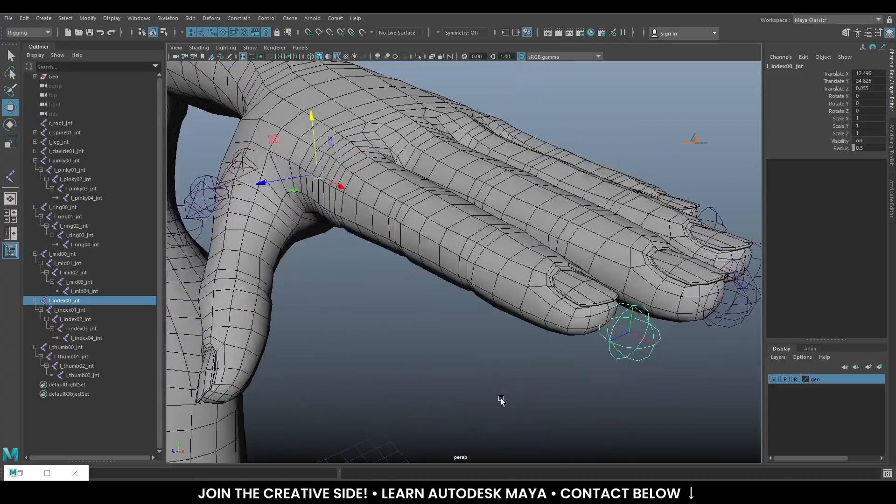
Lower the thumb chain by its root joint, l_thumb00_jnt, to a Translate Y of about 24.725
left_click_drag(569, 287, 660, 249, "alt")
mouse_move(666, 315)
left_mouse_down("alt")
mouse_move(624, 360)
mouse_move(646, 356)
mouse_move(607, 326)
mouse_move(649, 319)
left_mouse_up("alt")
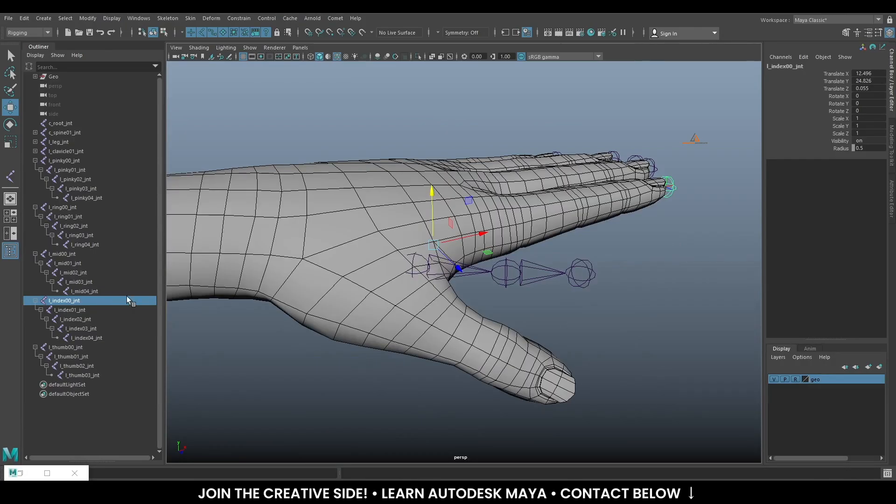
left_click_drag(286, 291, 312, 281, "alt")
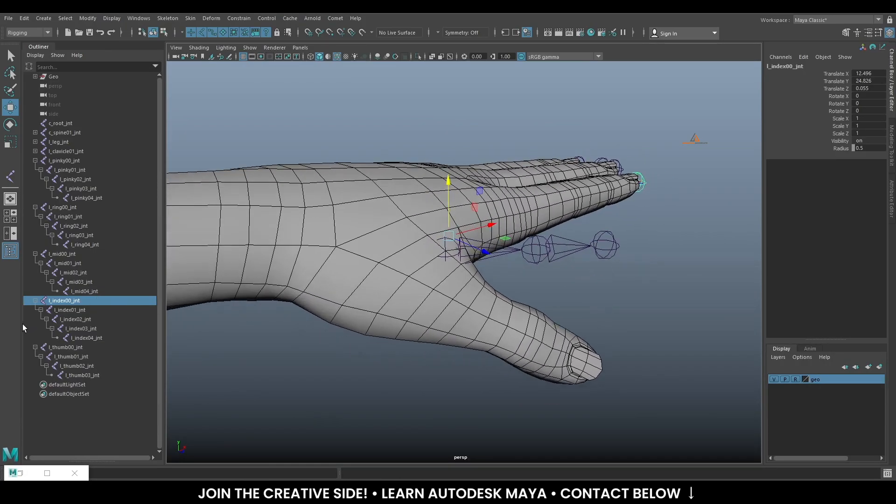
left_click(60, 348)
left_click_drag(440, 225, 454, 183, "alt")
right_click_drag(453, 182, 466, 238, "alt")
left_click_drag(466, 238, 456, 224, "alt")
right_click_drag(456, 224, 500, 238, "alt")
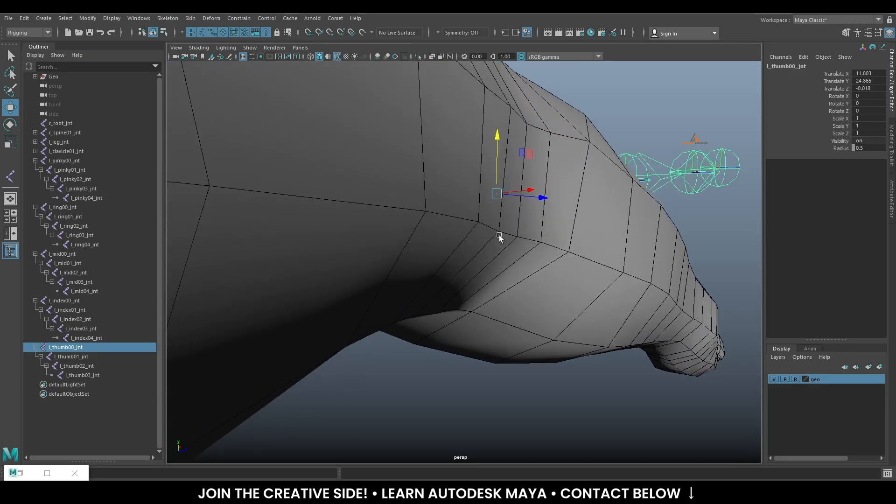
left_click_drag(500, 238, 508, 232, "alt")
right_click_drag(507, 231, 578, 242, "alt")
left_click_drag(579, 243, 606, 237, "alt")
left_click_drag(691, 136, 689, 184)
left_click_drag(687, 216, 542, 248)
scroll(681, 222, "down", 5)
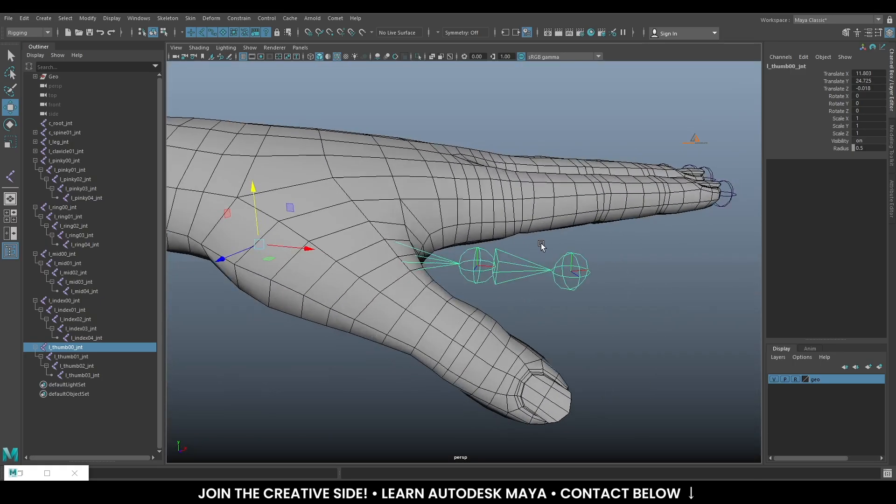
Lower l_thumb02_jnt to a Translate Y of about -0.335 and the tip joint l_thumb03_jnt to about -0.279, following the thumb's slope
key("Down")
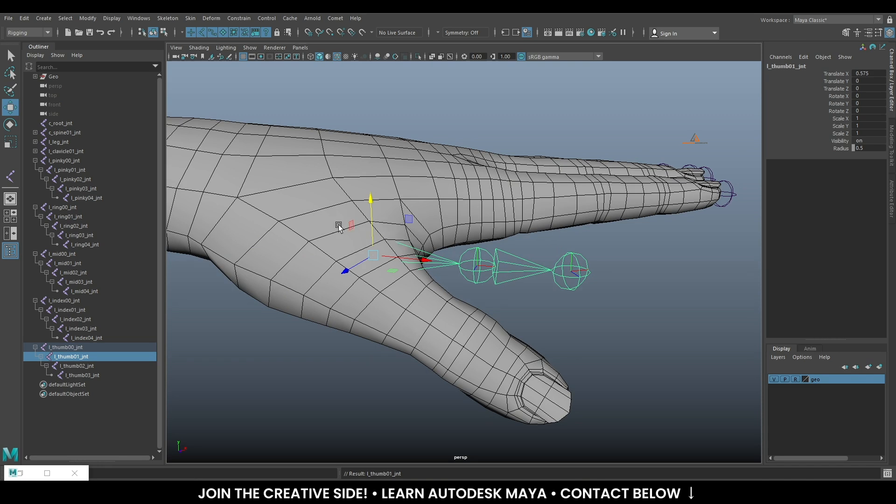
key("Down")
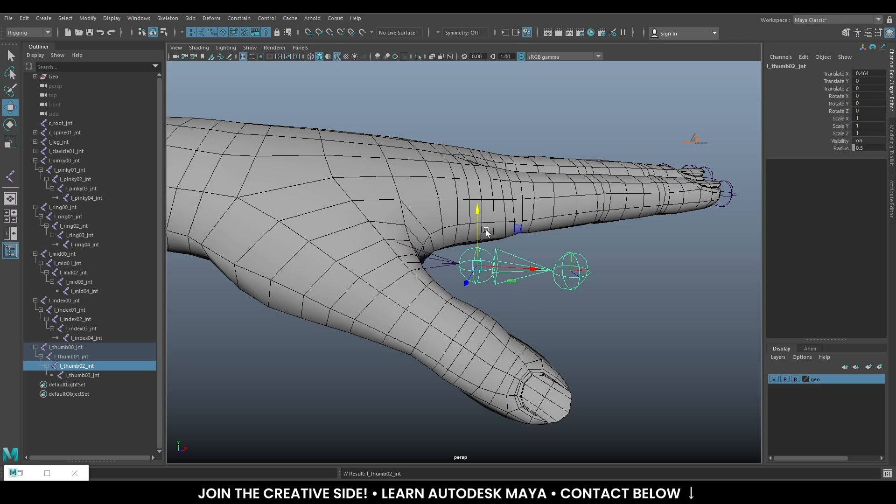
left_click_drag(476, 210, 460, 291)
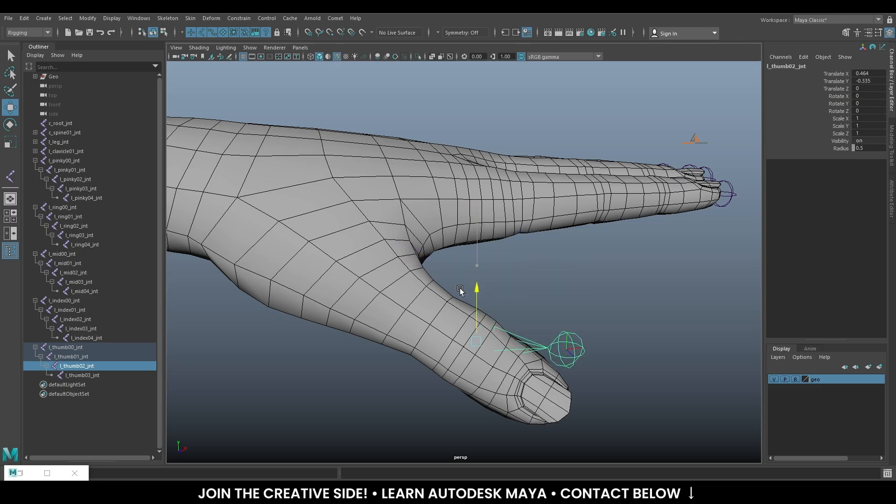
key("Down")
left_click_drag(566, 306, 560, 355)
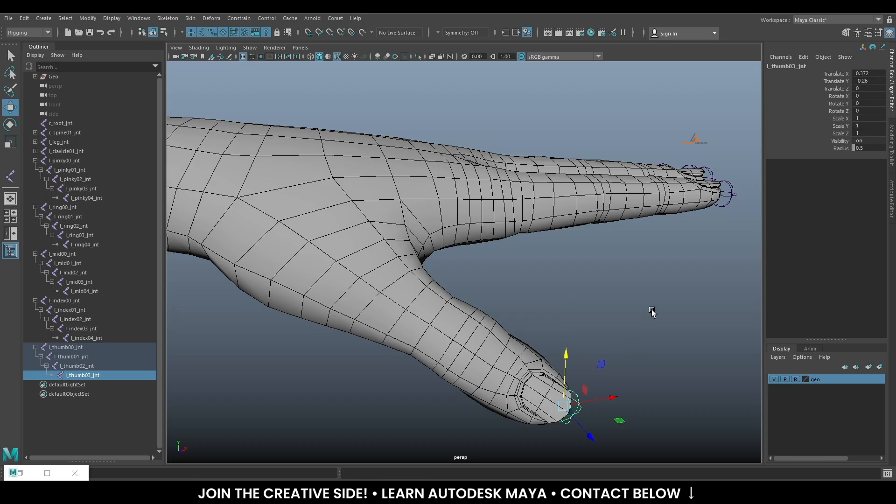
left_click_drag(637, 355, 297, 251, "alt")
left_click_drag(340, 296, 560, 330, "alt")
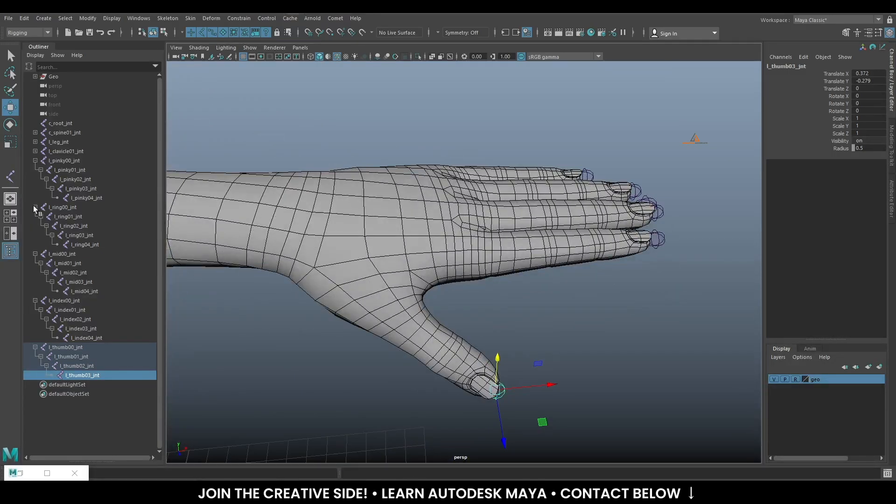
left_click_drag(485, 301, 435, 246, "alt")
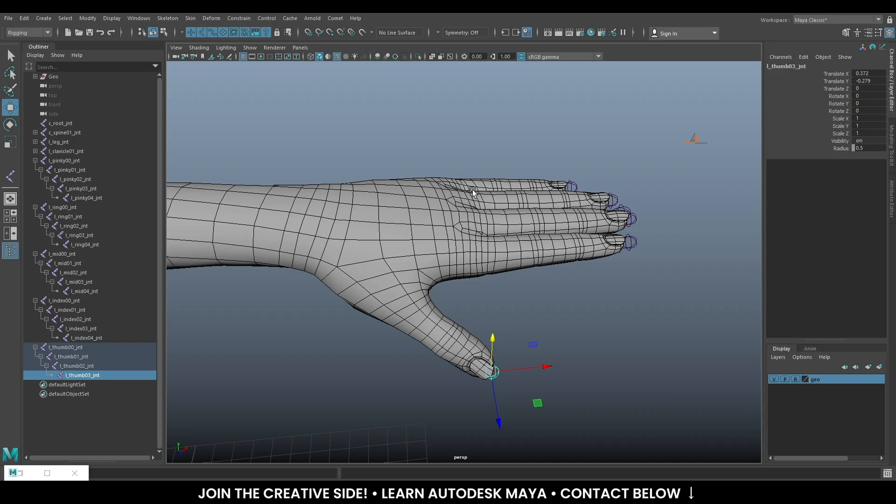
left_click(577, 332)
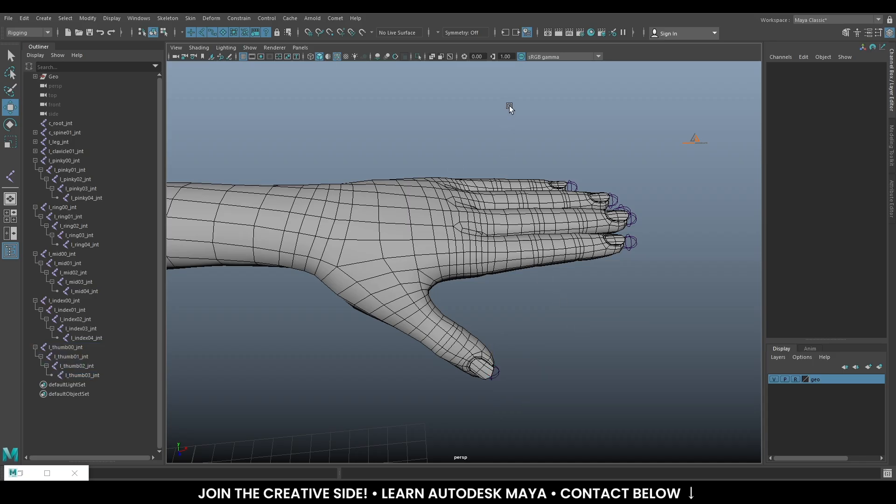
Turn on the X-ray display of joints and lower l_thumb01_jnt without its children to sit inside the thumb
left_click(450, 57)
scroll(498, 207, "down", 3)
left_click_drag(498, 207, 403, 260, "alt")
left_click_drag(512, 298, 580, 270, "alt")
left_click(465, 304)
key("d")
left_click_drag(490, 189, 490, 216)
mouse_move(634, 322)
left_mouse_down("alt")
mouse_move(556, 321)
mouse_move(460, 278)
mouse_move(623, 309)
left_mouse_up("alt")
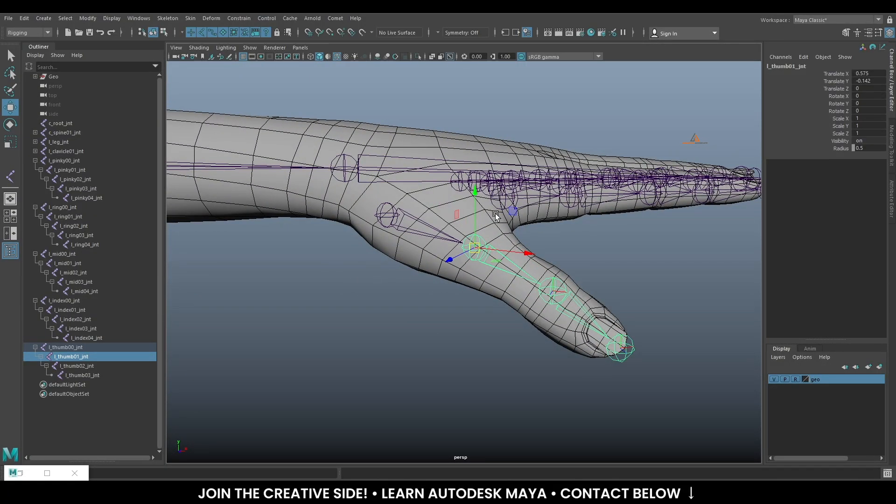
left_click_drag(474, 191, 474, 196)
left_click_drag(559, 334, 586, 326, "alt")
Clear the selection, save the scene, and collapse the pinky, ring, middle, index and thumb joint hierarchies
left_click(618, 360)
left_click_drag(618, 359, 555, 319, "alt")
key("ctrl+s")
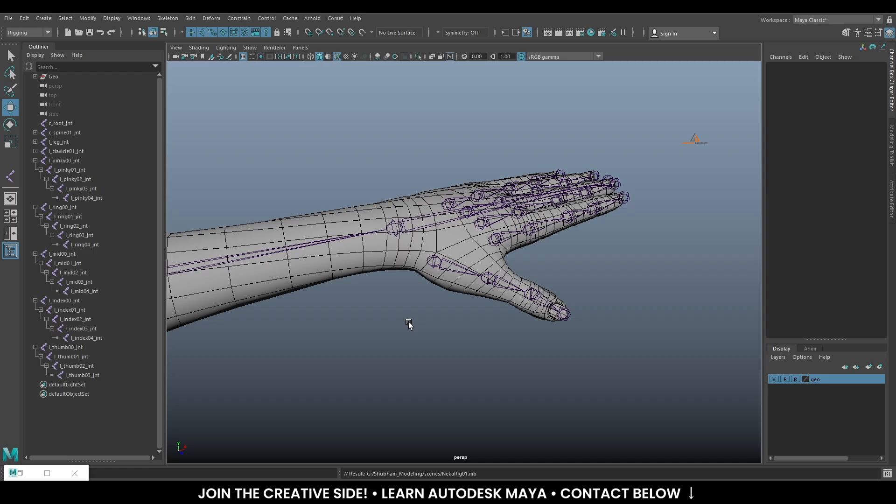
left_click(35, 160)
left_click(35, 170)
left_click(35, 180)
left_click(35, 189)
left_click(35, 198)
Examine the joint placement across the whole character, from the left arm and hand to the legs and hip area
scroll(398, 271, "down", 3)
middle_click_drag(398, 269, 625, 256, "alt")
right_click_drag(624, 257, 530, 276, "alt")
left_click_drag(530, 276, 492, 297, "alt")
right_click_drag(501, 335, 396, 254, "alt")
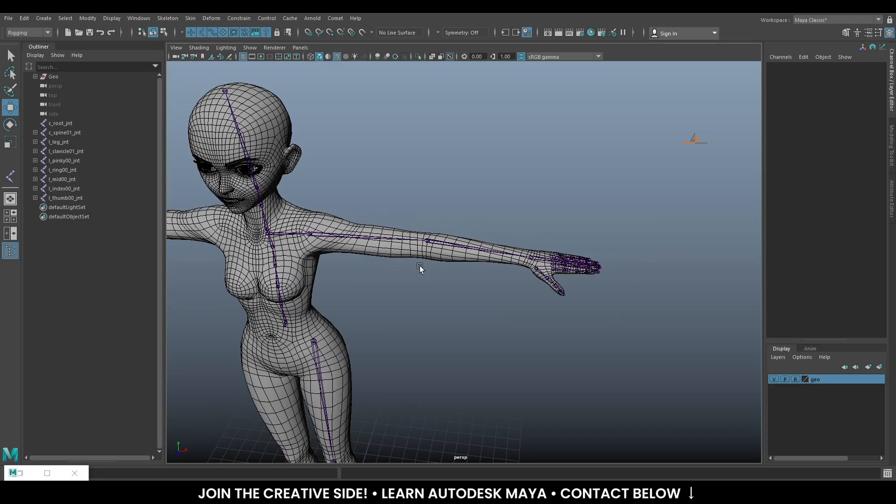
left_click_drag(397, 254, 536, 273, "alt")
right_click_drag(536, 273, 511, 244, "alt")
middle_click_drag(530, 327, 598, 218, "alt")
right_click_drag(598, 218, 596, 211, "alt")
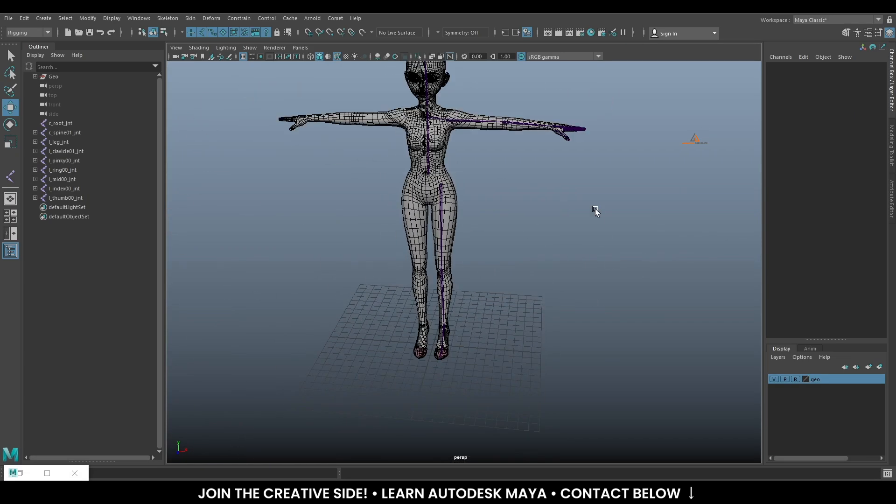
middle_click_drag(596, 252, 582, 310, "alt")
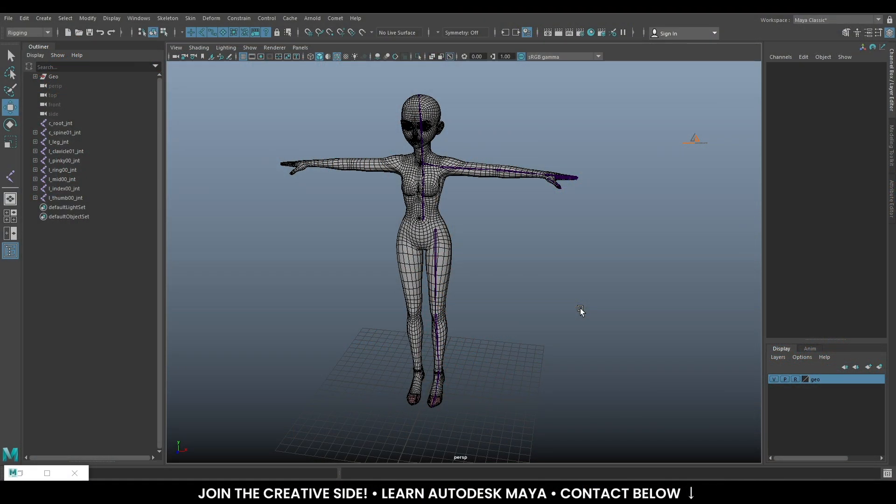
left_click_drag(580, 310, 518, 258, "alt")
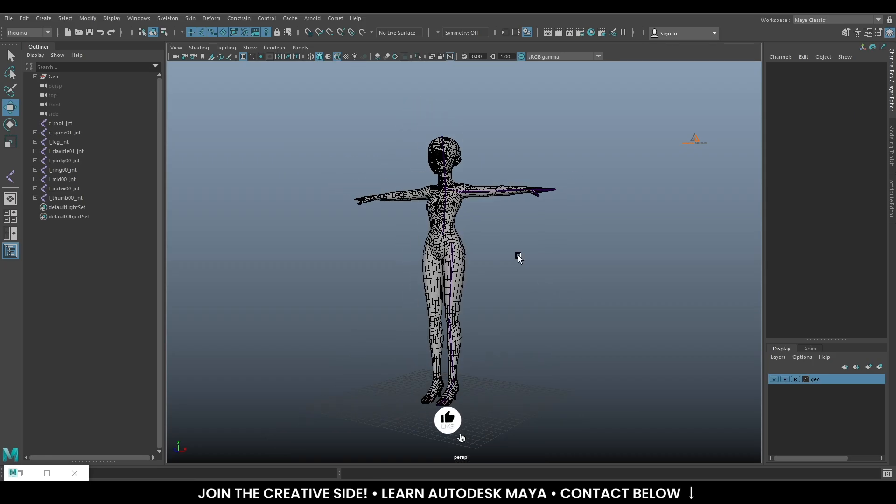
left_click_drag(411, 259, 497, 286, "alt")
left_click_drag(554, 309, 490, 268, "alt")
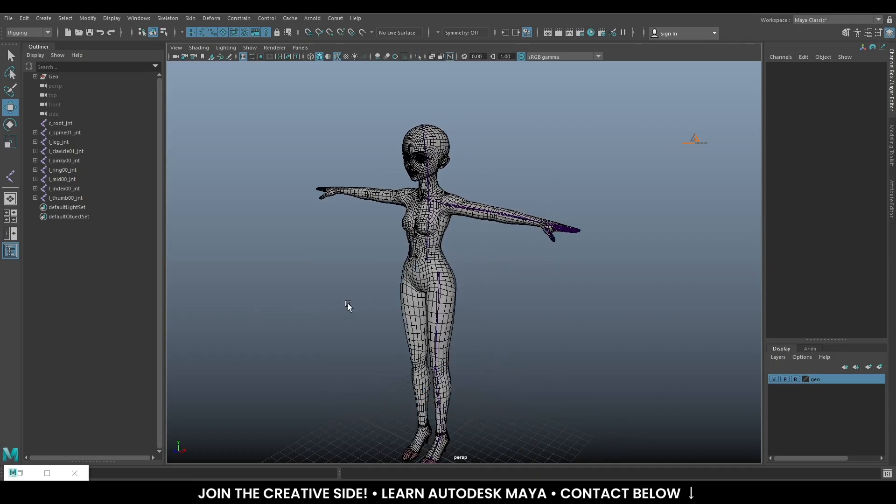
left_click_drag(348, 306, 368, 313, "alt")
middle_click_drag(368, 314, 400, 280, "alt")
right_click_drag(400, 280, 499, 315, "alt")
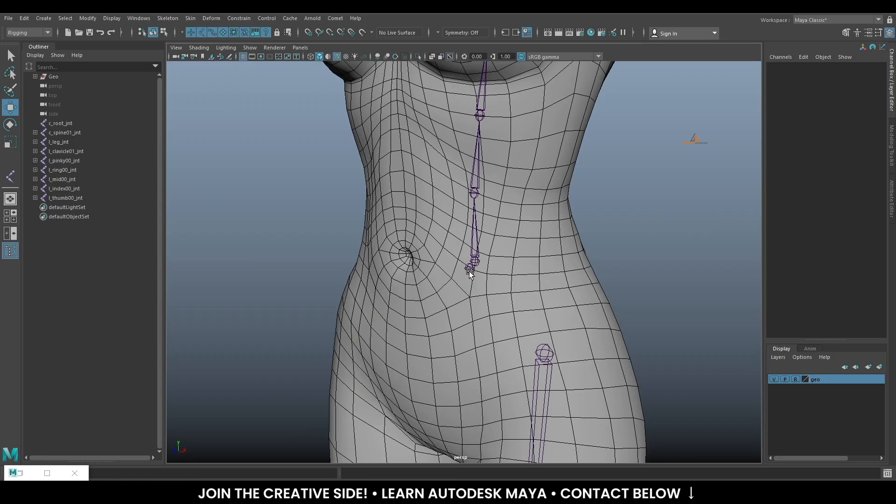
Fully expand the spine, leg, clavicle, pinky, ring, middle, index and thumb joint hierarchies
left_click(35, 132, "shift")
left_click(35, 226, "shift")
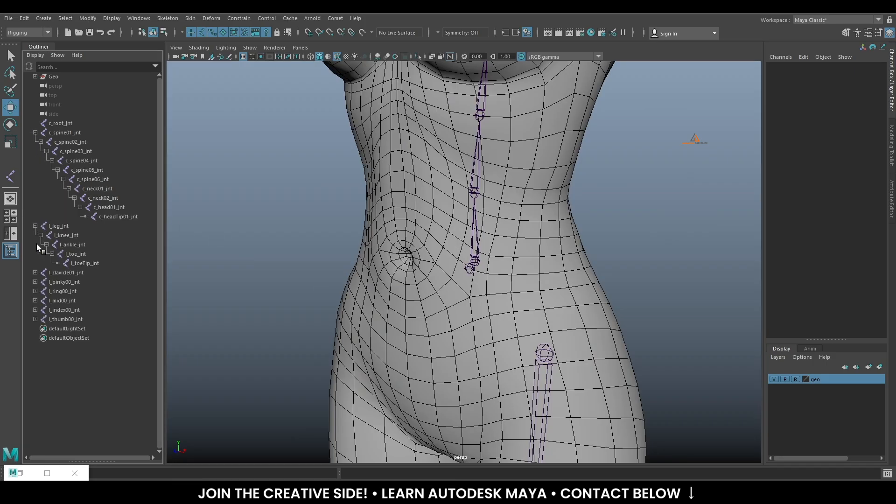
left_click(35, 273, "shift")
left_click(35, 319, "shift")
left_click(35, 366, "shift")
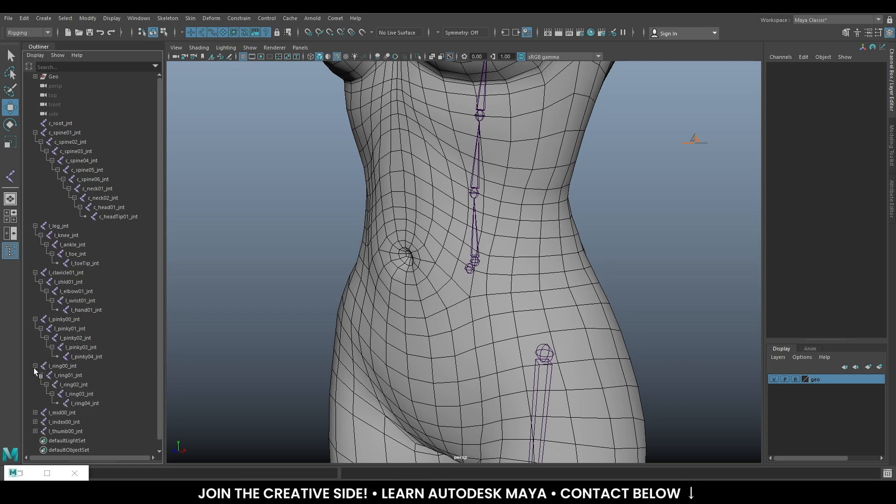
scroll(113, 317, "down", 1)
left_click(35, 403, "shift")
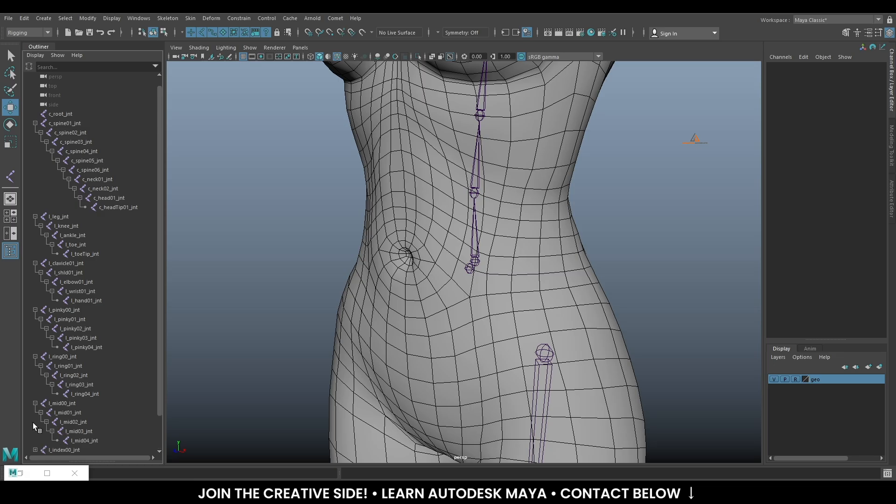
scroll(102, 330, "down", 4)
left_click(35, 413, "shift")
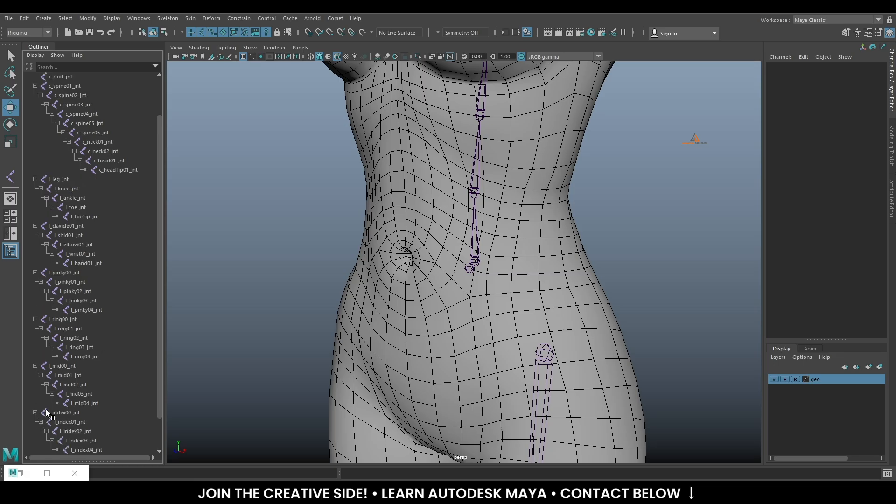
scroll(98, 353, "down", 4)
left_click(35, 422, "shift")
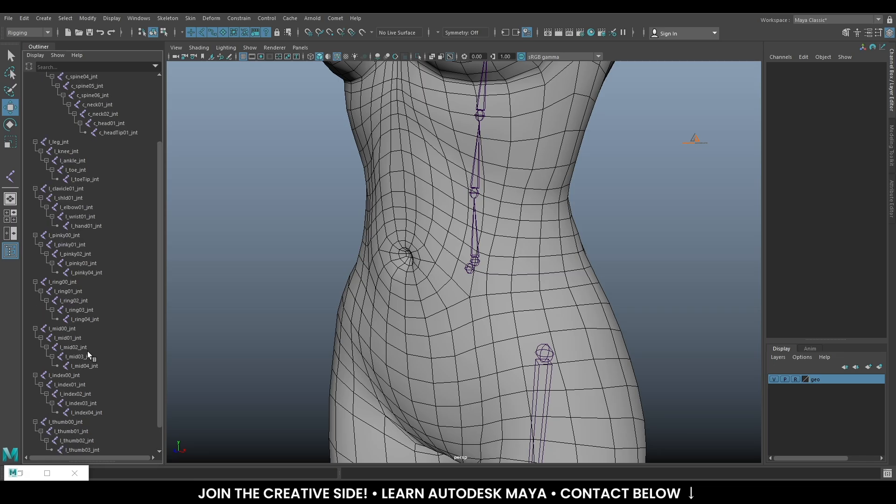
Select every joint in the expanded list, from l_thumb03_jnt up to c_root_jnt
scroll(88, 351, "down", 3)
left_click(88, 422)
scroll(128, 252, "up", 4)
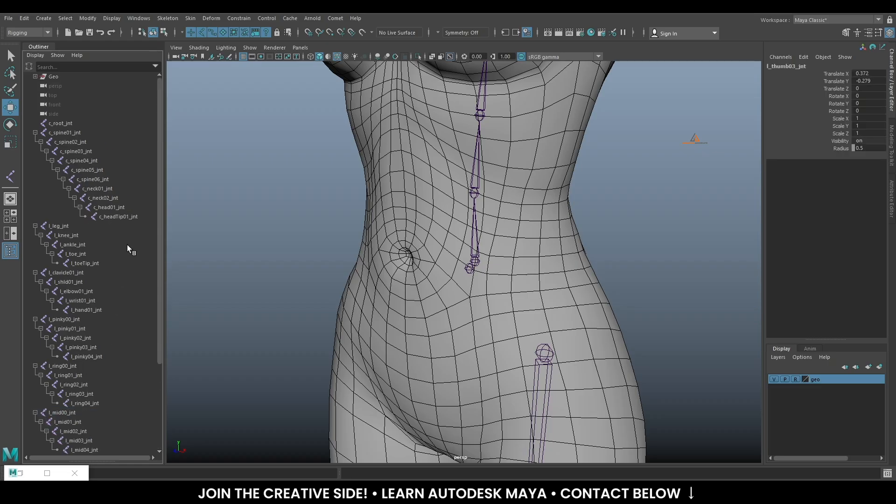
left_click(69, 124)
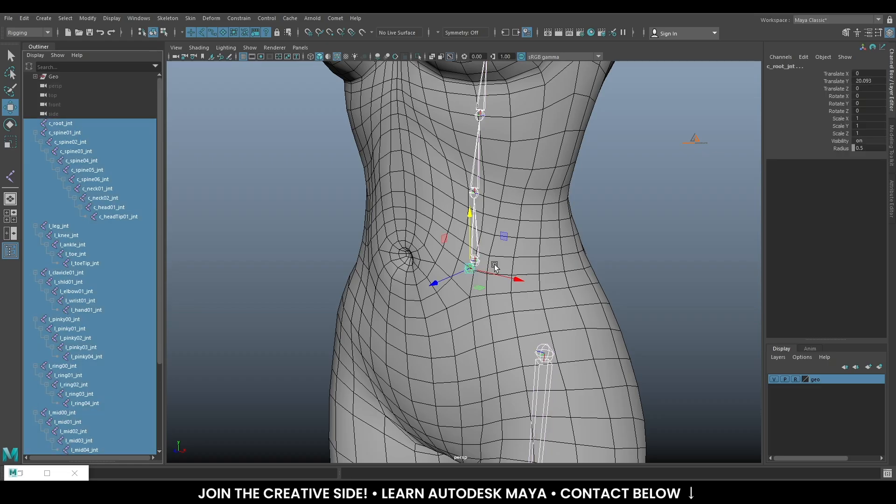
Frame the selected joints and display their local rotation axes
key("f")
left_click_drag(499, 214, 529, 239, "alt")
scroll(543, 259, "down", 4)
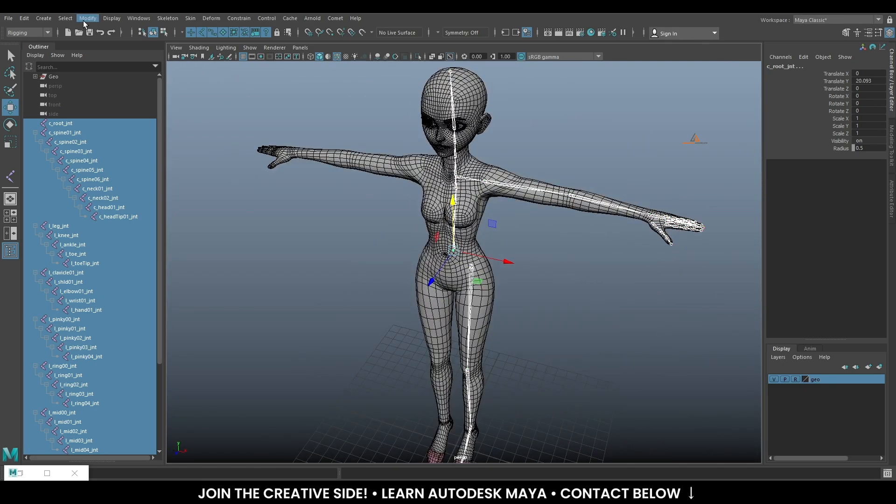
left_click(105, 19)
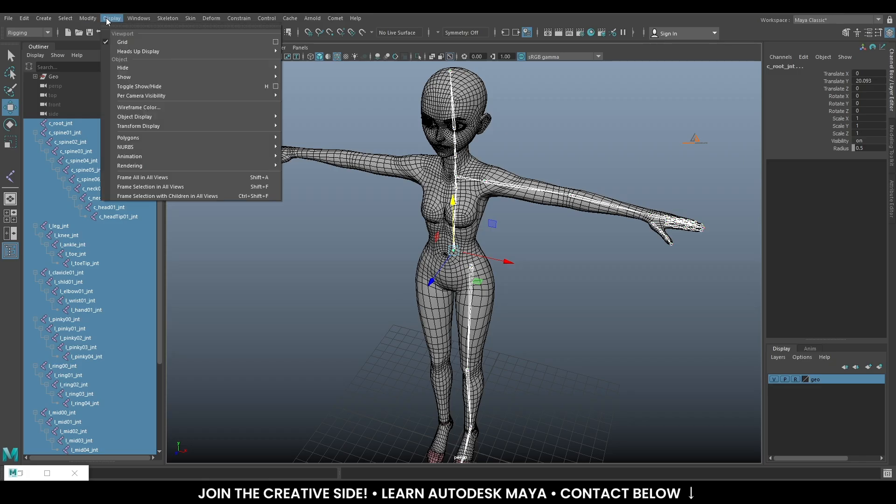
mouse_move(180, 156)
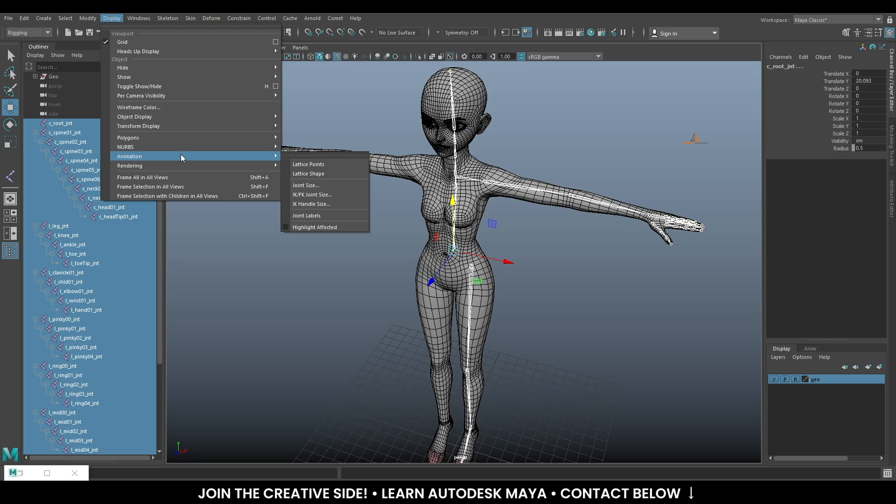
mouse_move(181, 133)
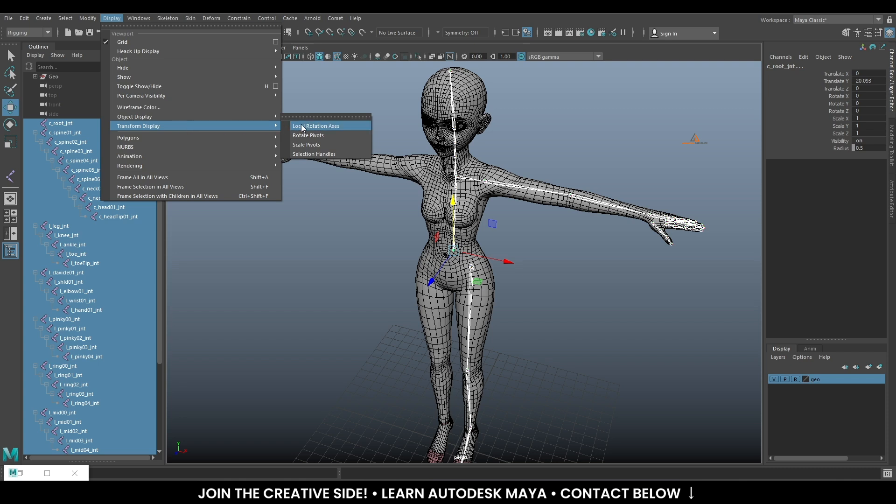
left_click(302, 126)
left_click_drag(440, 232, 483, 250, "alt")
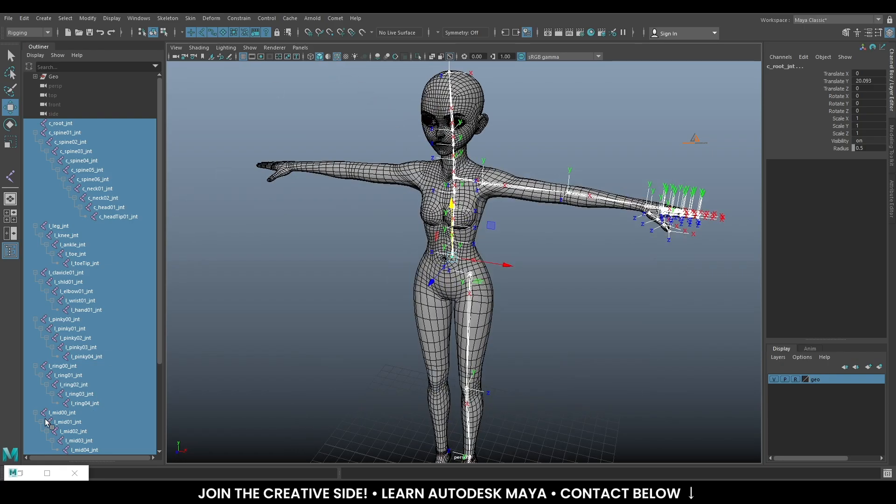
Close the minimized rename window and tear off Comet's Display commands as a floating window
left_click(74, 472)
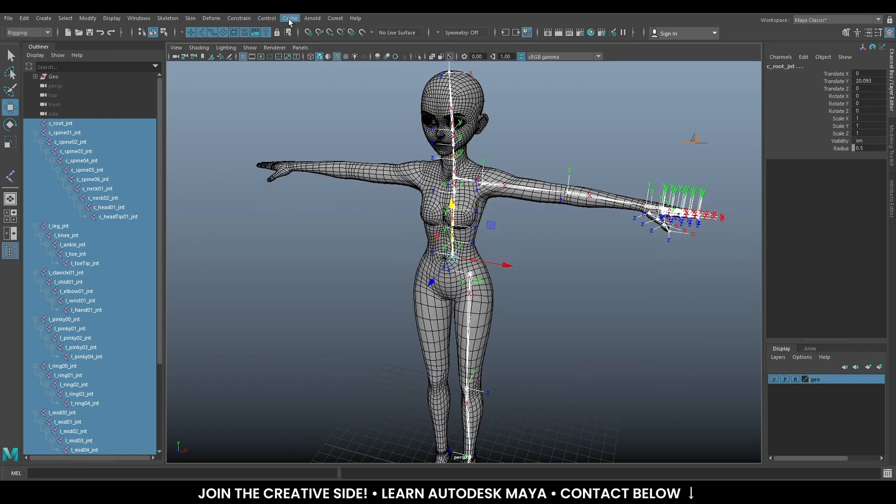
left_click(332, 18)
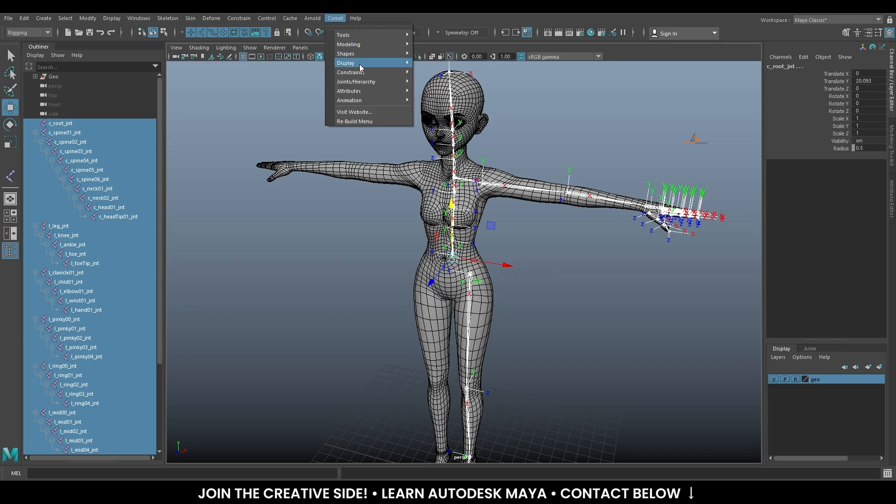
mouse_move(360, 67)
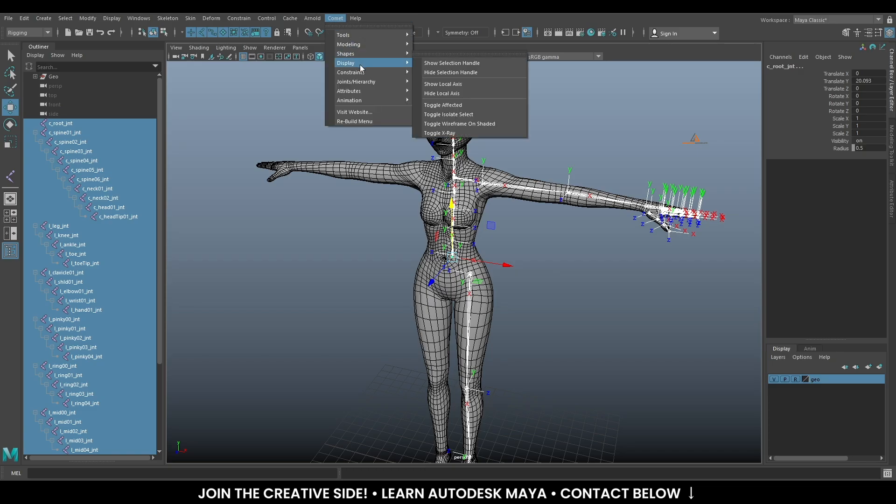
left_click(441, 53)
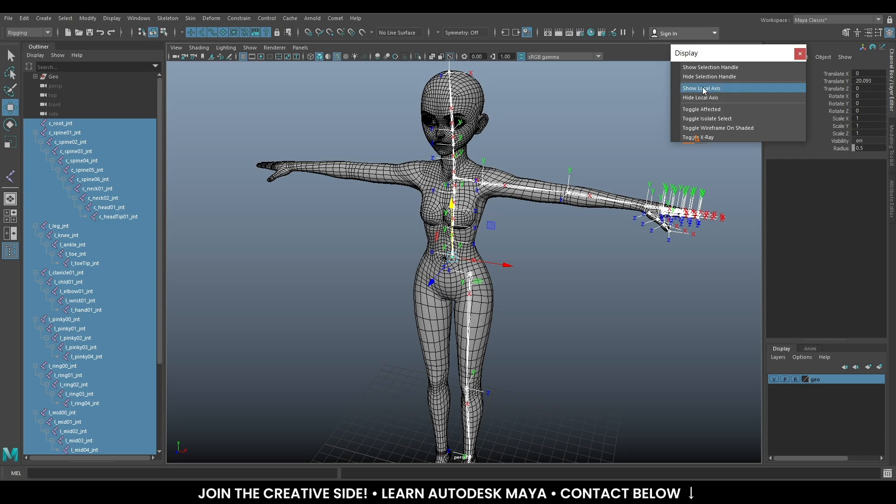
Toggle the local axes of all selected joints off and on, leaving them shown
left_click(704, 98)
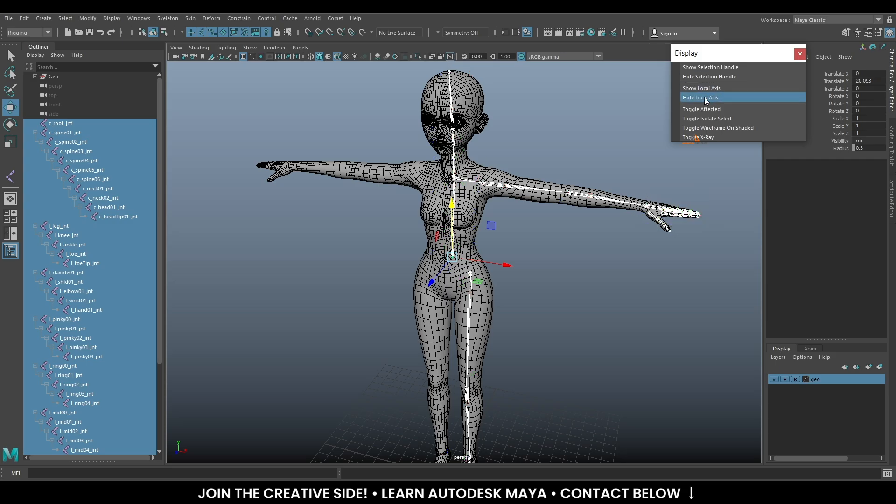
left_click(705, 91)
left_click(705, 97)
left_click(706, 89)
left_click(706, 97)
left_click(706, 88)
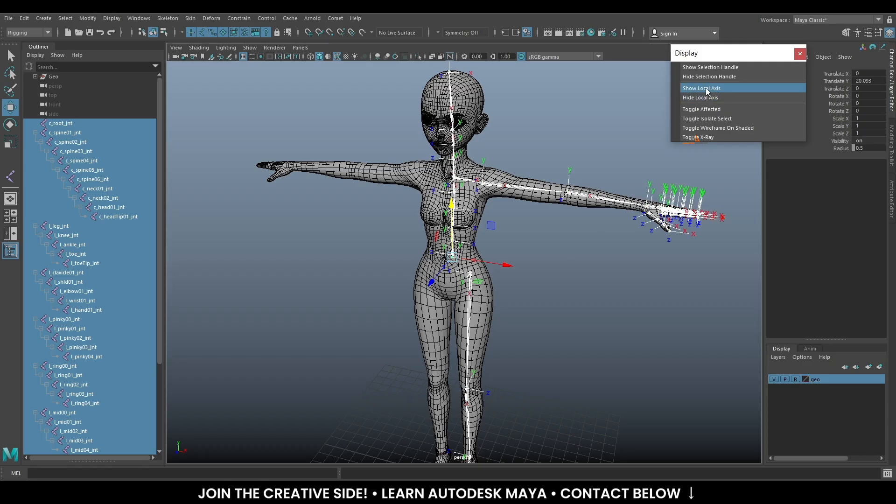
left_click(706, 97)
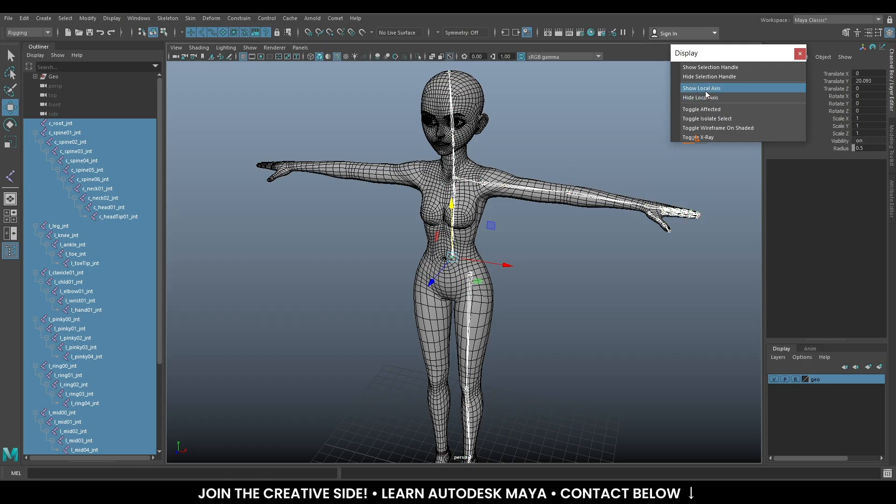
left_click(705, 91)
Compare the root joint's local axes with the world axes and with those of the neighbouring spine and leg joints
left_click(570, 267)
scroll(537, 247, "up", 10)
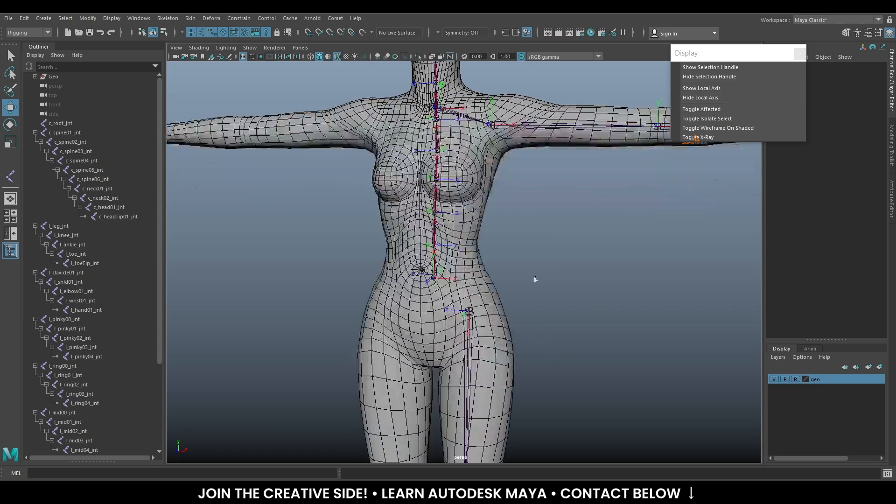
scroll(522, 195, "up", 5)
left_click(442, 183)
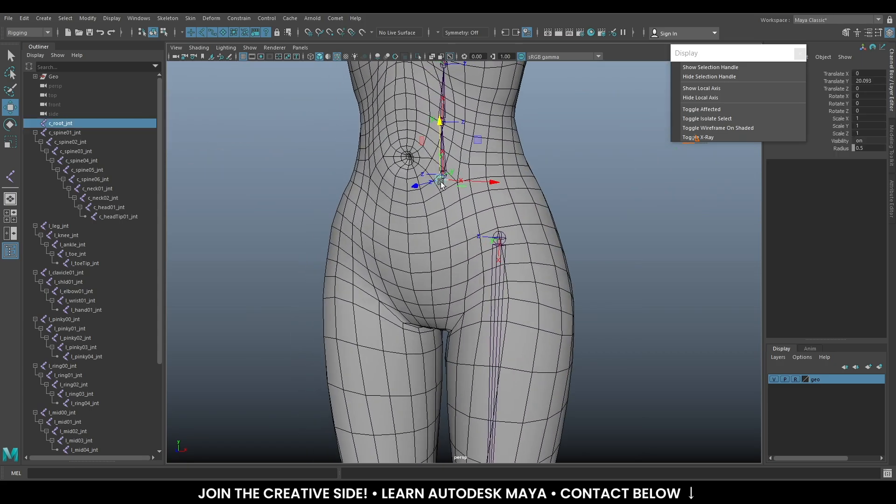
left_click_drag(554, 202, 415, 294, "alt")
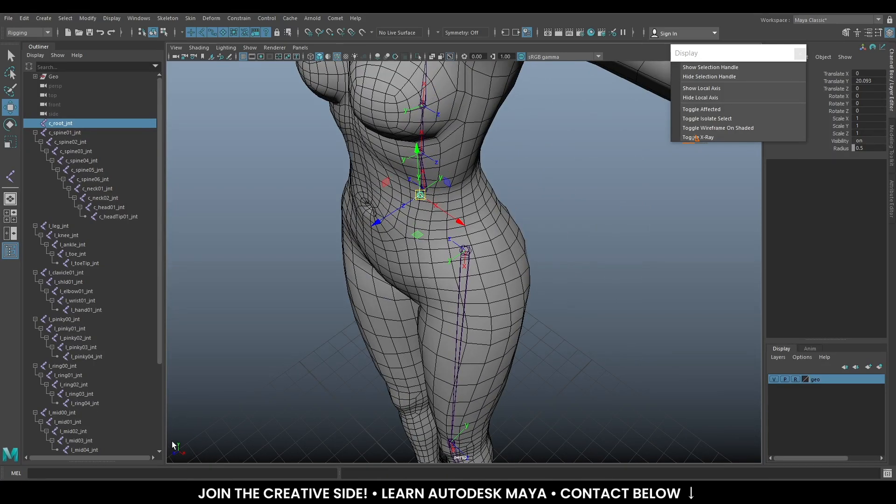
left_click_drag(501, 318, 491, 304, "alt")
left_click(527, 214)
left_click_drag(499, 244, 535, 241, "alt")
middle_click_drag(487, 185, 516, 209, "alt")
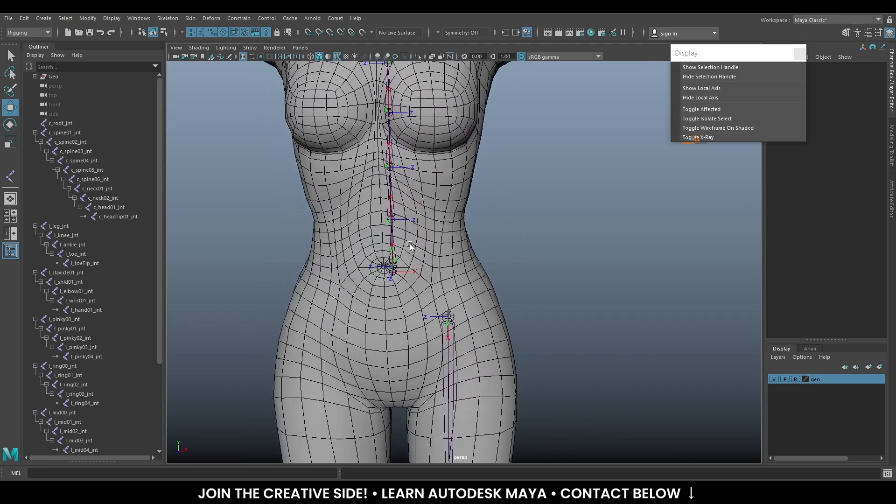
Select the whole joint hierarchy from c_spine01_jnt to the head tip and close the floating Display window
left_click(391, 236)
left_click_drag(520, 269, 569, 252, "alt")
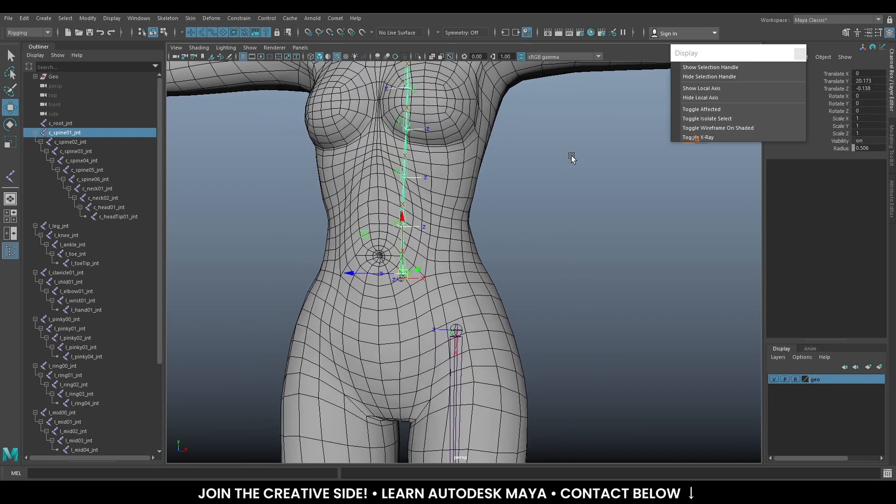
right_click_drag(570, 155, 544, 244)
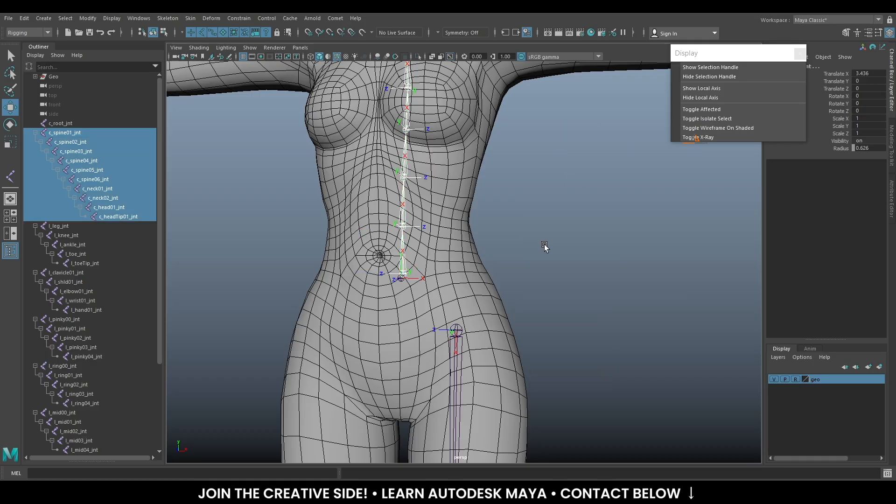
scroll(552, 303, "down", 3)
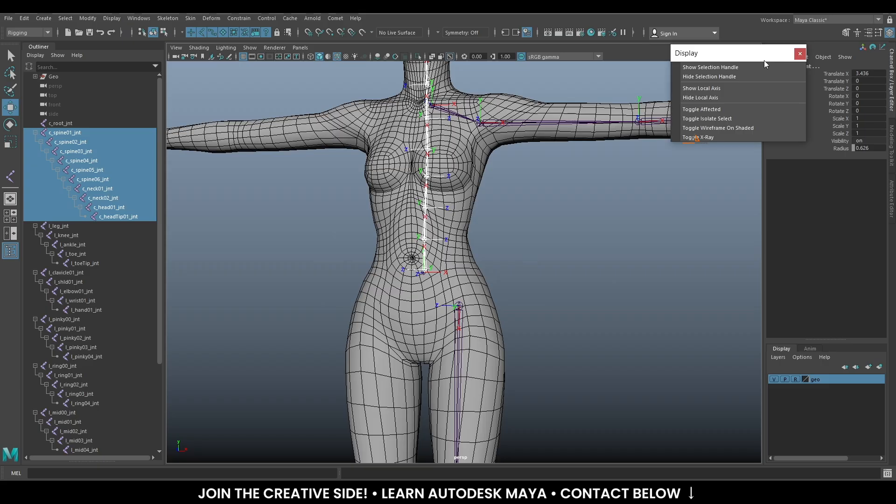
left_click_drag(764, 60, 726, 103)
left_click(761, 99)
Try rotating the selected spine-to-head joints about -19° around X, and undo the rotation
scroll(574, 224, "down", 3)
left_click_drag(554, 227, 570, 212, "alt")
key("e")
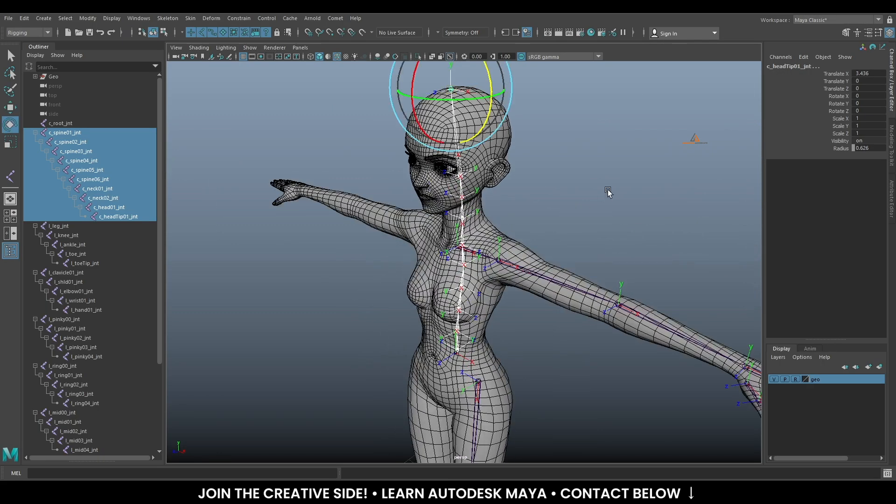
left_click_drag(650, 245, 643, 222, "alt")
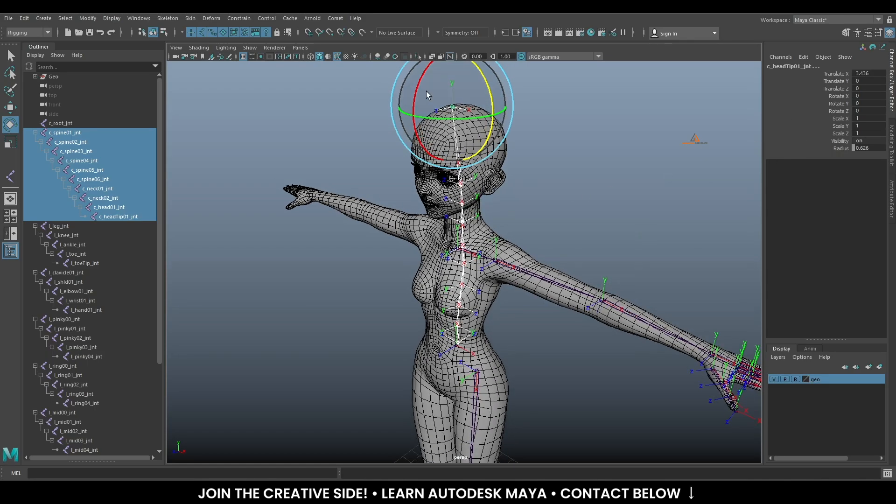
left_click_drag(418, 80, 428, 67)
key("ctrl+z")
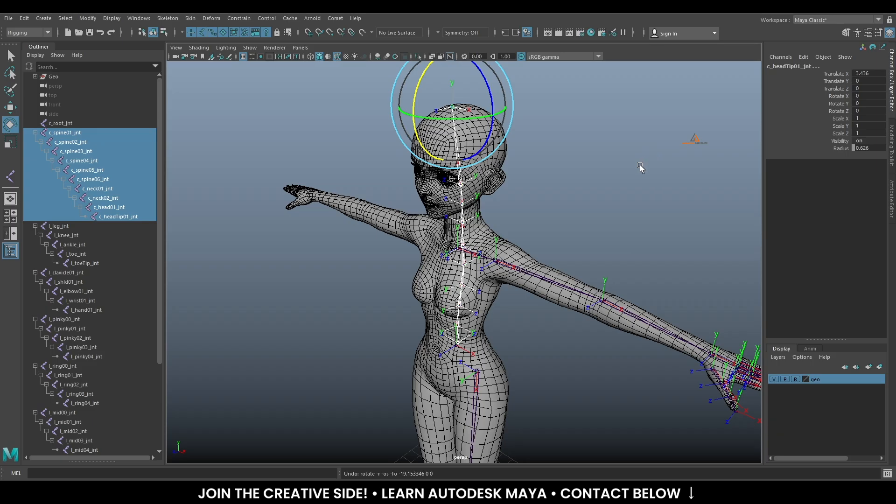
Try bending the selected spine-to-head joints through their Rotate Z value, and undo the rotation
left_click(637, 143)
left_click_drag(638, 146, 562, 118)
left_click(838, 111)
middle_click_drag(690, 161, 524, 236)
left_click_drag(525, 234, 564, 201, "alt")
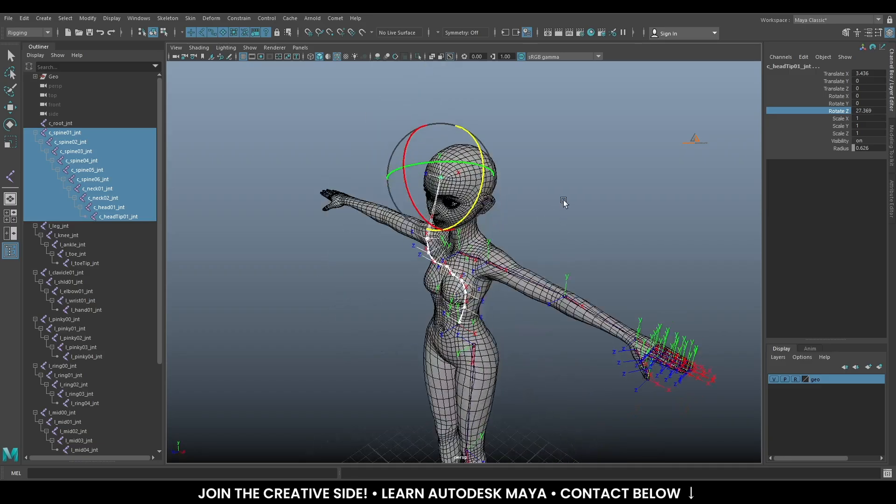
middle_click_drag(582, 219, 490, 237)
key("ctrl+z")
key("ctrl+z")
Examine the local axes along the spine, neck, leg and left arm joints from several angles and distances
left_click_drag(515, 298, 554, 299, "alt")
right_click_drag(555, 298, 571, 321, "alt")
middle_click_drag(572, 280, 582, 236, "alt")
right_click_drag(582, 236, 560, 306, "alt")
left_click_drag(560, 306, 504, 227, "alt")
right_click_drag(504, 228, 525, 279, "alt")
middle_click_drag(525, 279, 515, 196, "alt")
right_click_drag(515, 196, 522, 362, "alt")
left_click_drag(498, 276, 482, 265, "alt")
middle_click_drag(499, 244, 516, 299, "alt")
right_click_drag(516, 298, 509, 318, "alt")
middle_click_drag(505, 169, 502, 345, "alt")
right_click_drag(536, 253, 516, 202, "alt")
middle_click_drag(516, 202, 521, 293, "alt")
right_click_drag(521, 294, 485, 262, "alt")
left_click_drag(527, 279, 466, 316, "alt")
right_click_drag(466, 315, 446, 290, "alt")
left_click_drag(525, 340, 500, 330, "alt")
right_click_drag(542, 330, 522, 306, "alt")
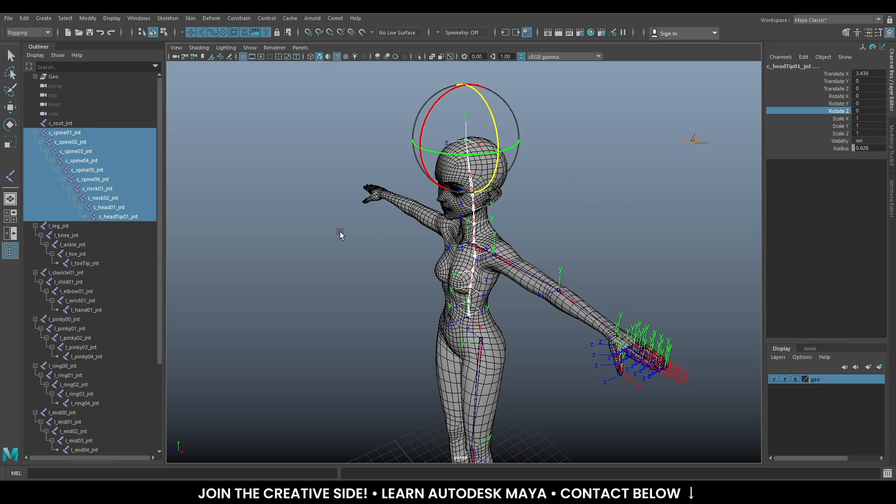
Reset the Rotate tool to its default settings and collapse the attribute panel beside the viewport
double_click(10, 125)
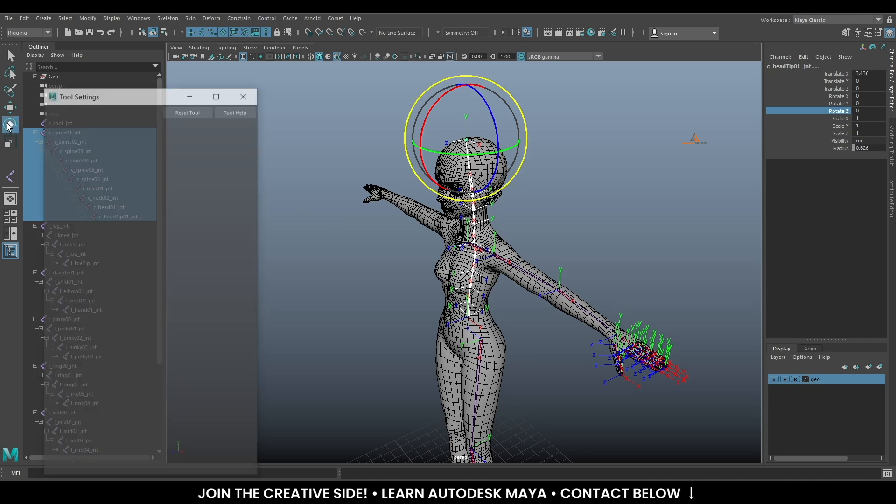
left_click(184, 110)
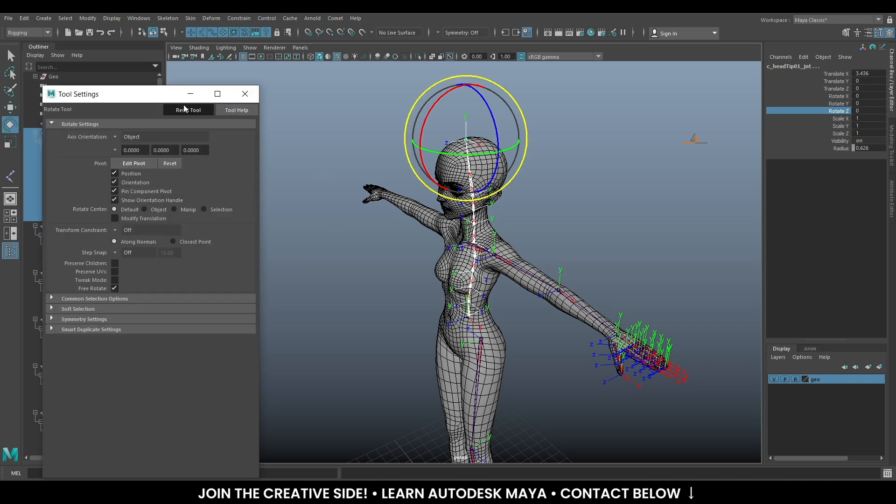
left_click(246, 97)
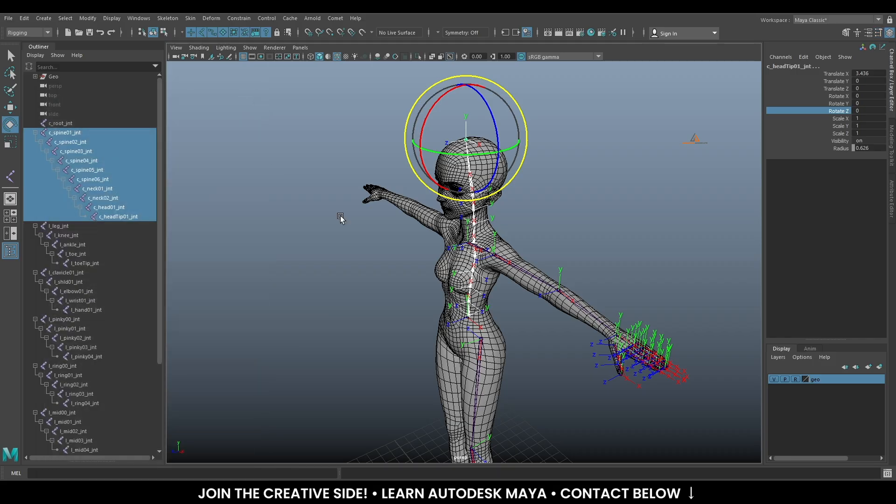
left_click(892, 198)
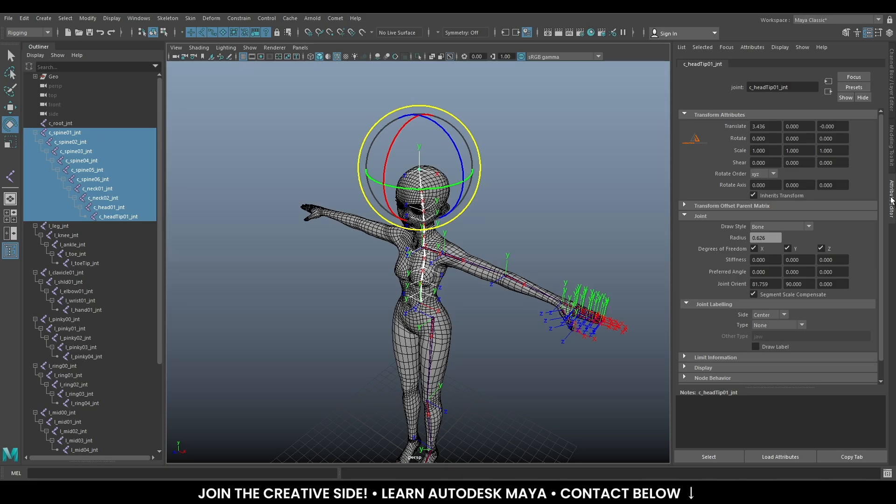
left_click(891, 200)
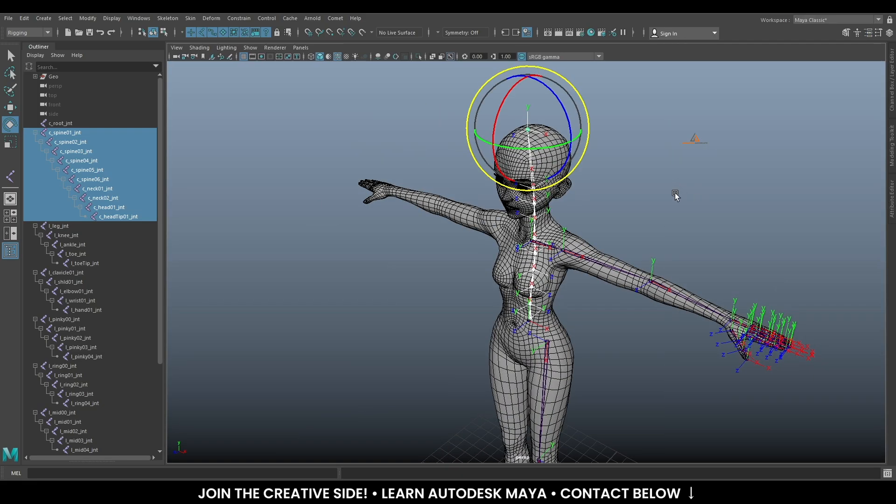
Clear the selection and reselect c_spine01_jnt together with its entire hierarchy up to the head tip
left_click_drag(646, 200, 620, 185, "alt")
middle_click_drag(620, 182, 608, 150, "alt")
left_click_drag(533, 231, 603, 235, "alt")
left_click(671, 266)
left_click_drag(670, 266, 598, 231, "alt")
right_click_drag(597, 231, 581, 290, "alt")
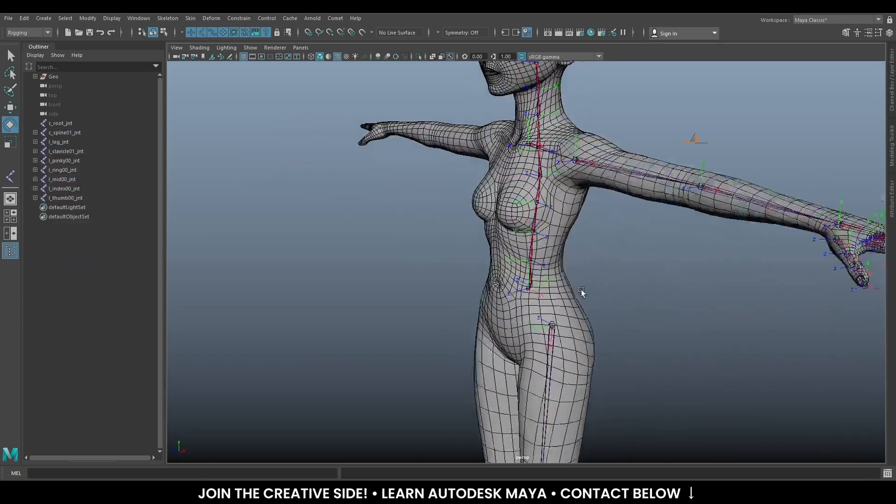
left_click_drag(581, 291, 539, 282, "alt")
left_click(507, 280)
right_click(668, 213)
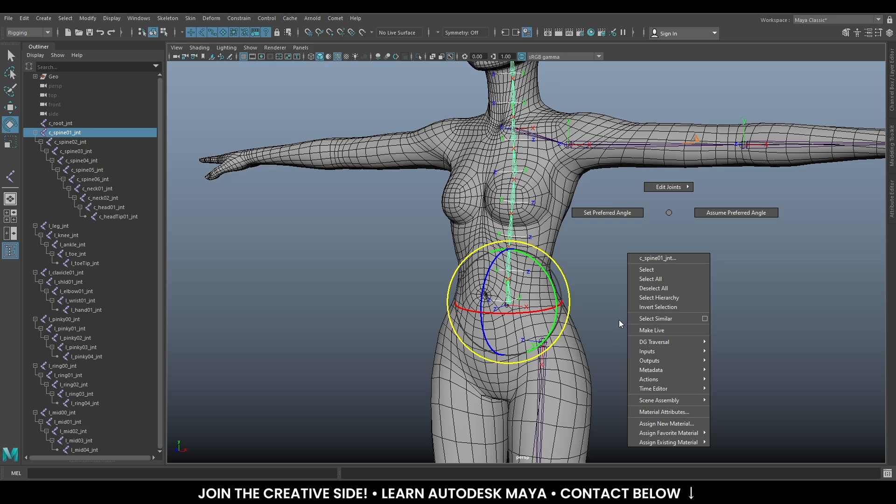
left_click(640, 298)
scroll(596, 233, "down", 5)
left_click_drag(597, 233, 588, 240, "alt")
middle_click_drag(595, 181, 578, 248, "alt")
right_click_drag(593, 271, 581, 254, "alt")
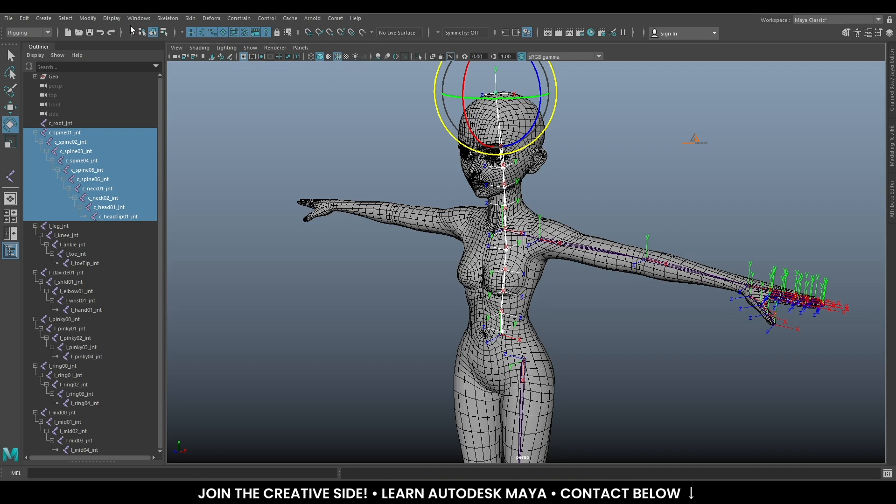
Review the primary and secondary axis settings in Maya's Orient Joint options and close them without applying
left_click(166, 18)
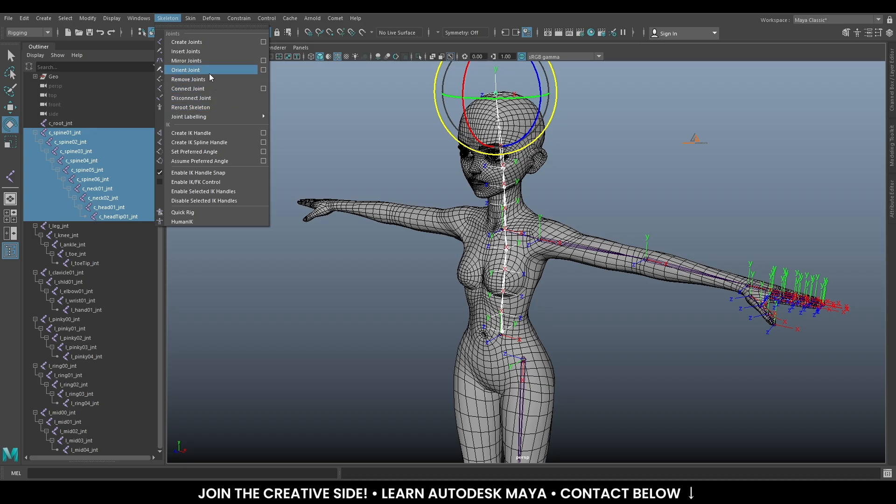
left_click(264, 70)
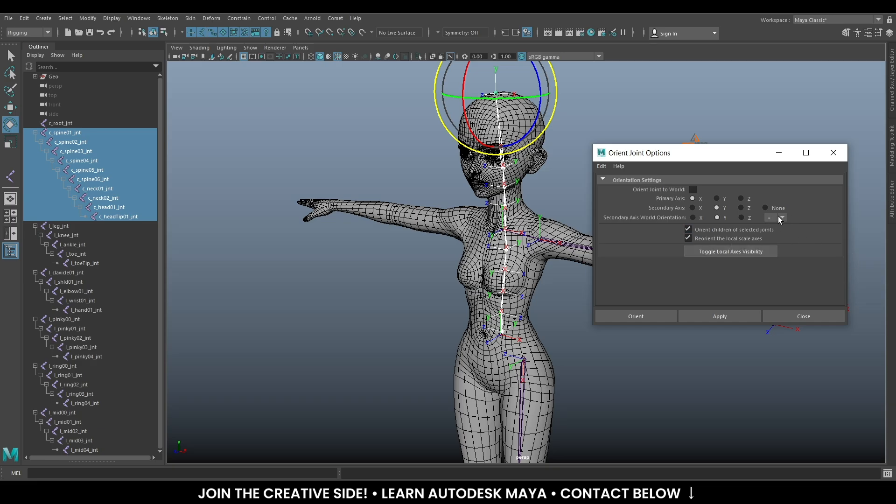
left_click(839, 157)
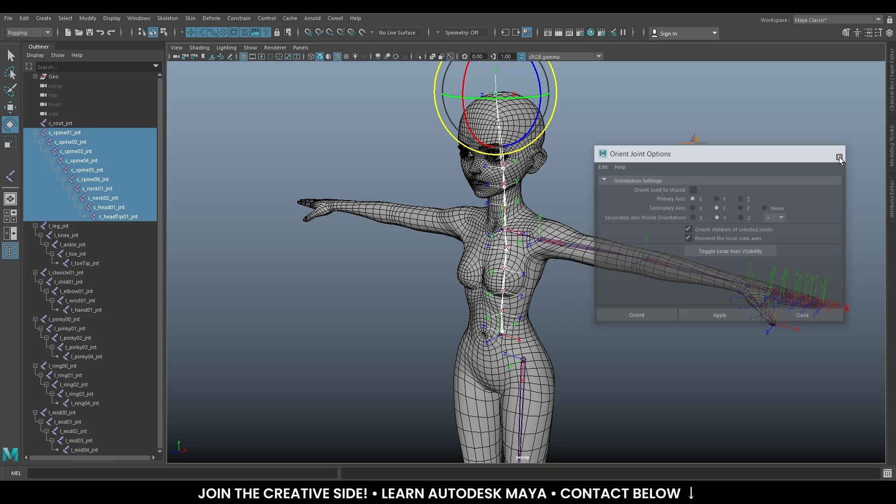
Launch Comet's cometJointOrient tool, place its window beside the character's head and widen it to show every option
left_click(341, 19)
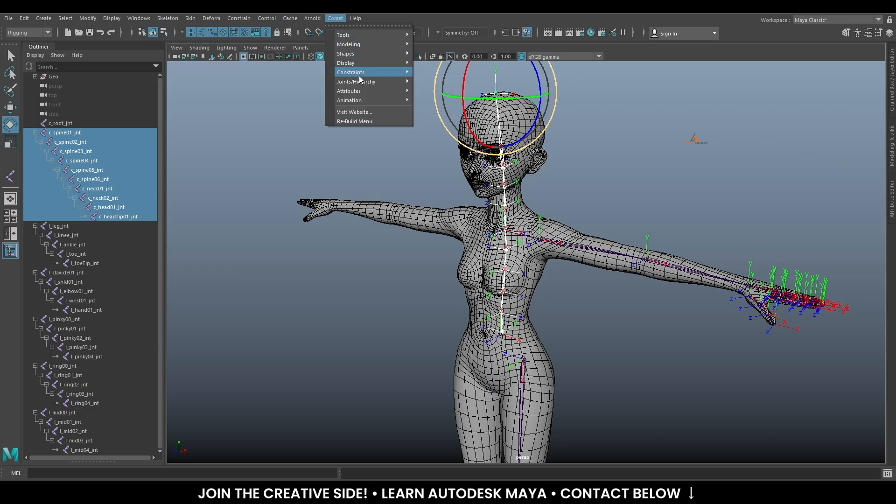
mouse_move(362, 85)
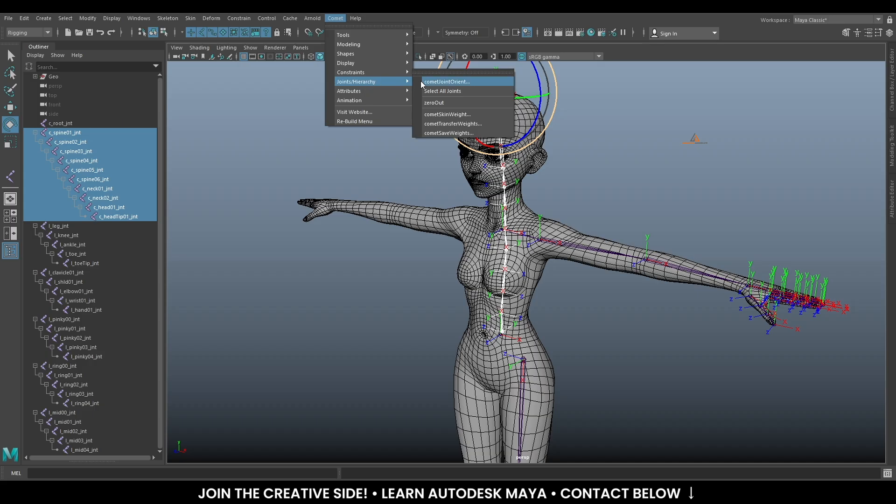
left_click(462, 81)
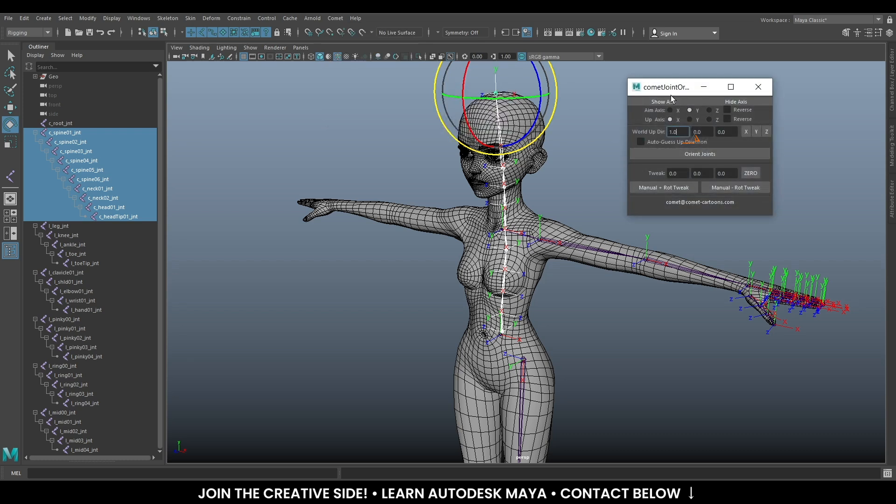
left_click_drag(665, 92, 697, 95)
left_click_drag(804, 221, 848, 222)
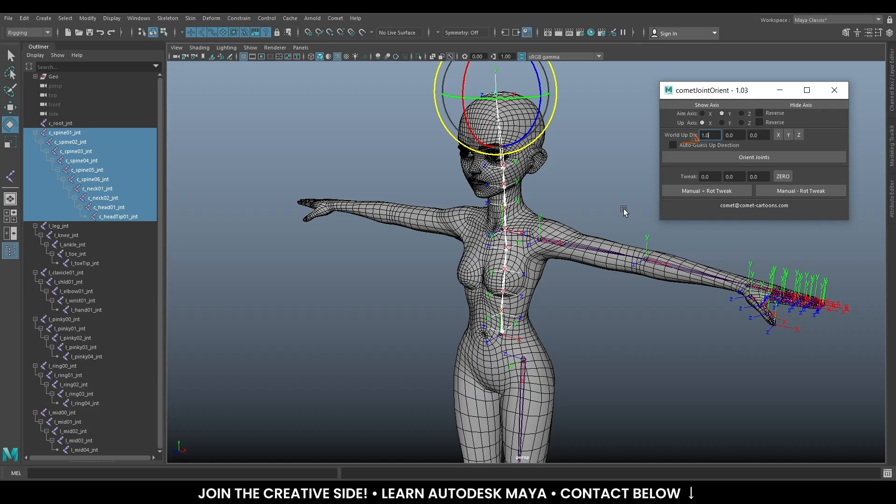
Orient the selected spine, neck and head joints with aim axis X, up axis Y and world up direction 0, 1, 0
mouse_move(534, 259)
left_mouse_down("alt")
mouse_move(525, 220)
mouse_move(519, 251)
left_mouse_up("alt")
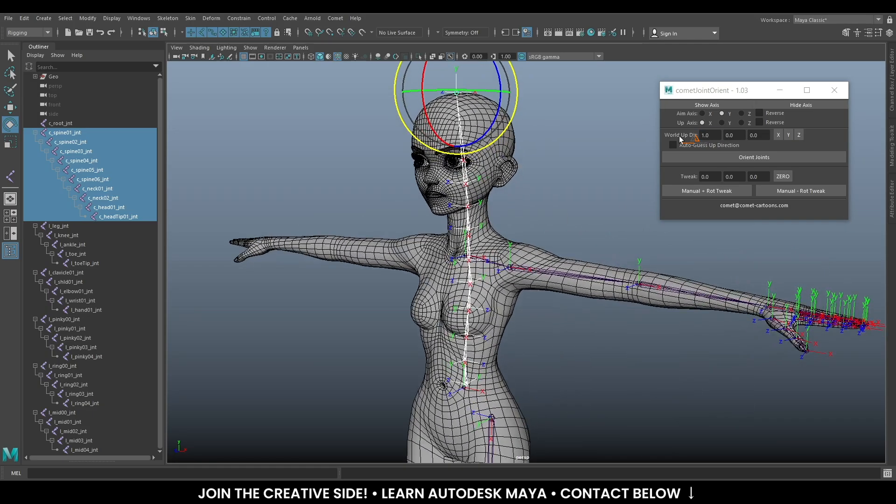
left_click(704, 113)
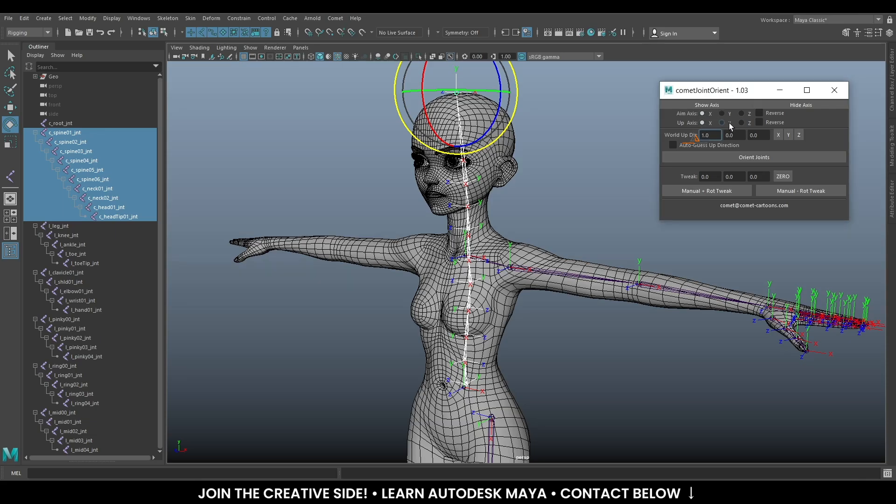
left_click(722, 122)
left_click(789, 135)
mouse_move(628, 325)
left_mouse_down("alt")
mouse_move(594, 310)
mouse_move(620, 339)
left_mouse_up("alt")
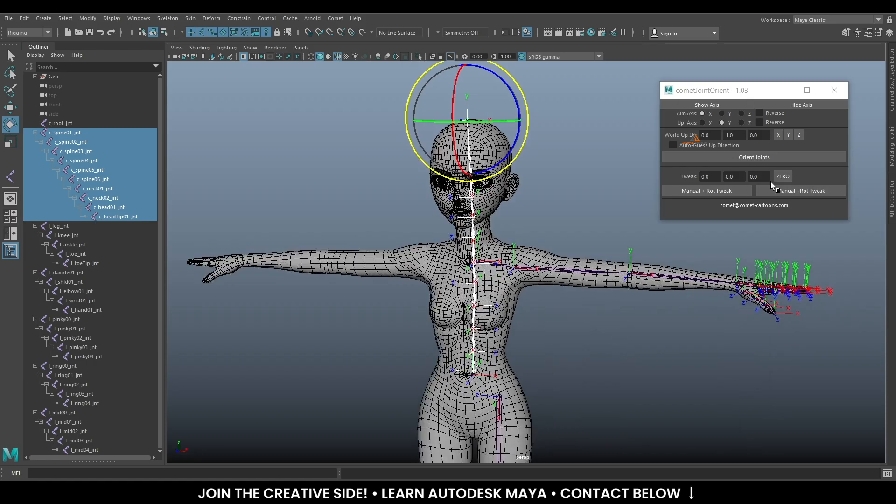
left_click(753, 157)
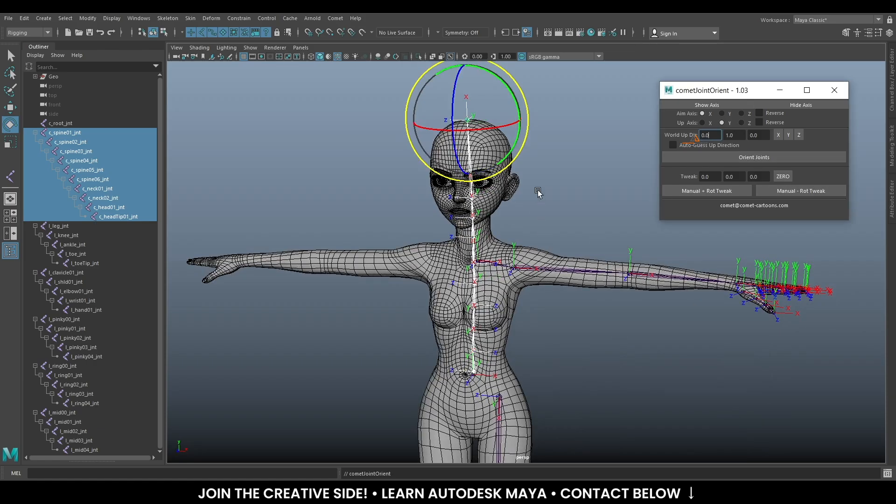
left_click_drag(538, 191, 561, 226, "alt")
right_click_drag(562, 226, 550, 243, "alt")
left_click_drag(550, 243, 549, 247, "alt")
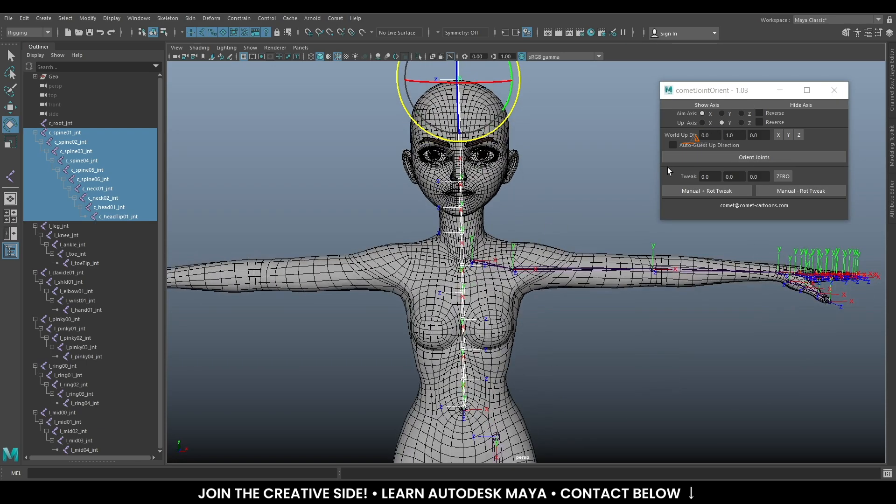
Re-orient the selected spine, neck and head joints with Auto-Guess Up Direction enabled, aim axis X and up axis Y
left_click_drag(602, 206, 532, 231, "alt")
left_click(690, 145)
left_click(744, 158)
left_click_drag(574, 276, 618, 251, "alt")
key("ctrl+a")
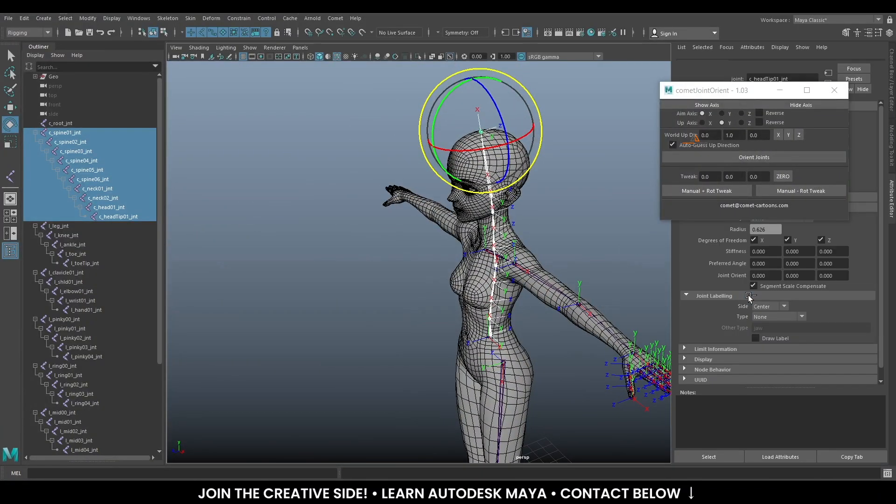
key("ctrl+a")
Clear the cometJointOrient window from the joint channels and test-bend the auto-guessed spine-to-head chain on Rotate Y
left_click_drag(750, 94, 741, 285)
left_click(836, 103)
middle_click_drag(650, 190, 593, 180)
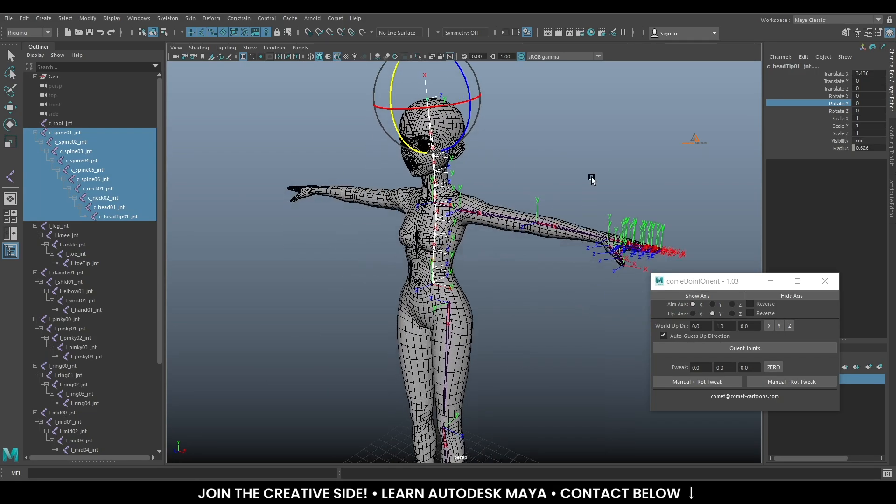
Apply a positive manual rotation tweak of 90, 0, 0 to the selected spine, neck and head joints
left_click_drag(737, 284, 728, 133)
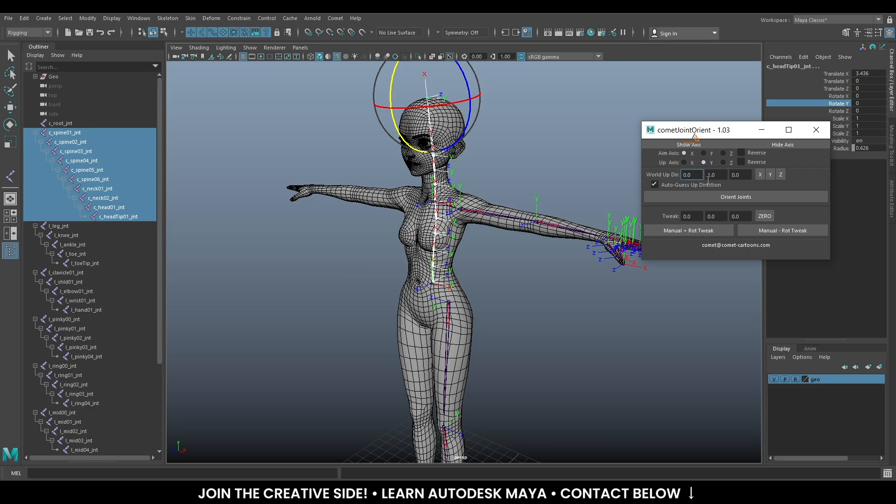
left_click(689, 216)
left_click_drag(465, 254, 503, 266, "alt")
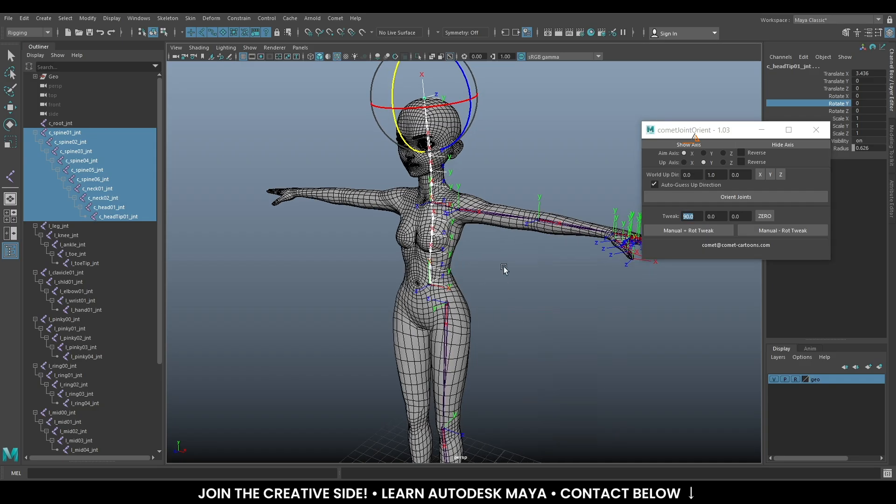
right_click_drag(504, 266, 510, 295, "alt")
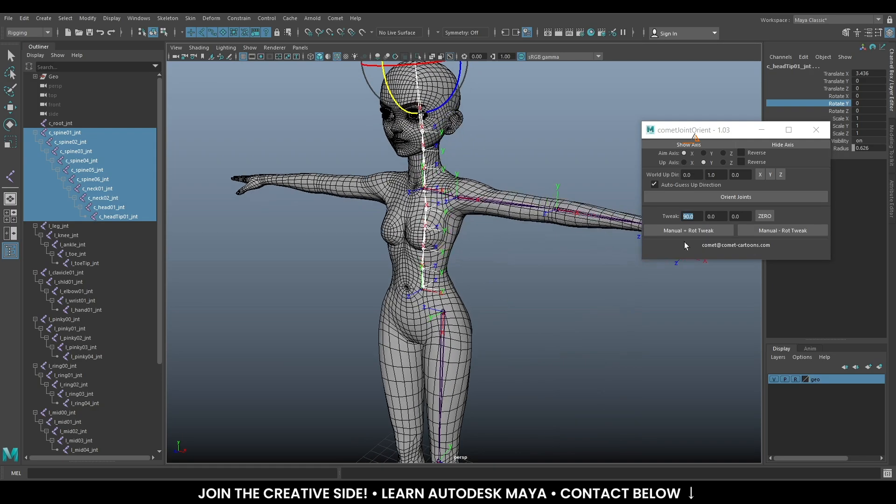
left_click(705, 230)
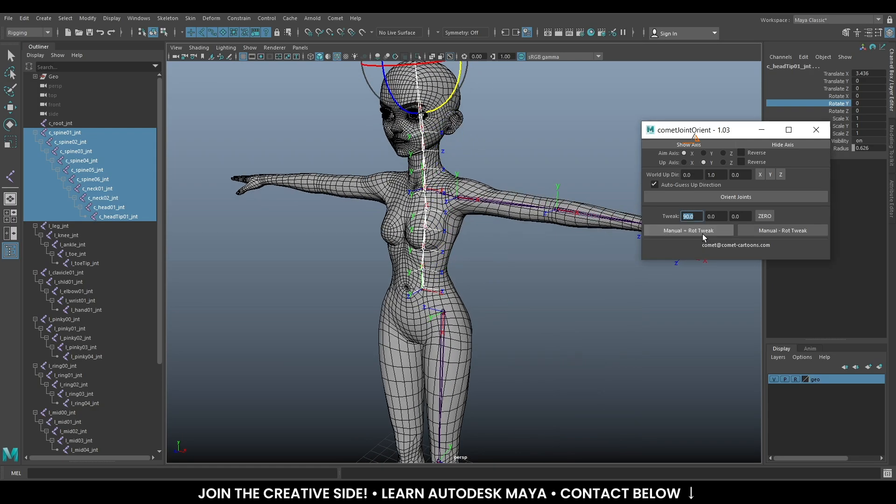
left_click_drag(585, 200, 576, 197, "alt")
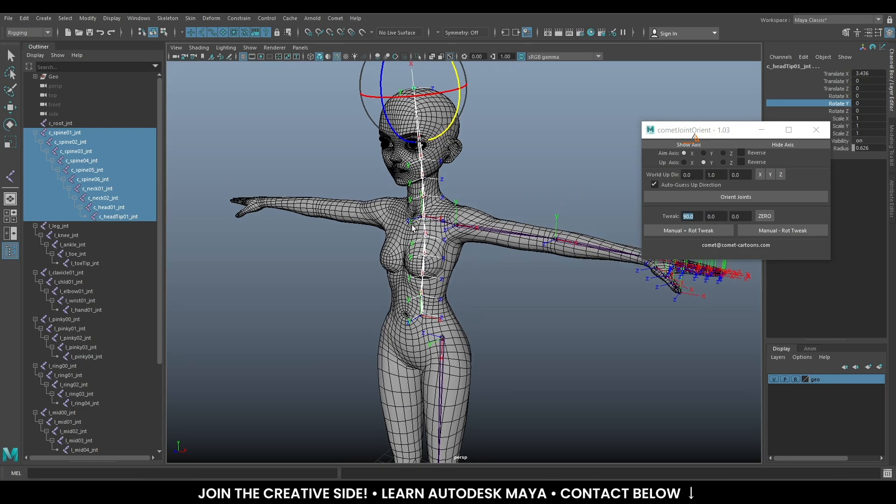
Test-bend the tweaked spine, neck and head joints on Rotate Y and undo the rotation
left_click_drag(736, 132, 751, 187)
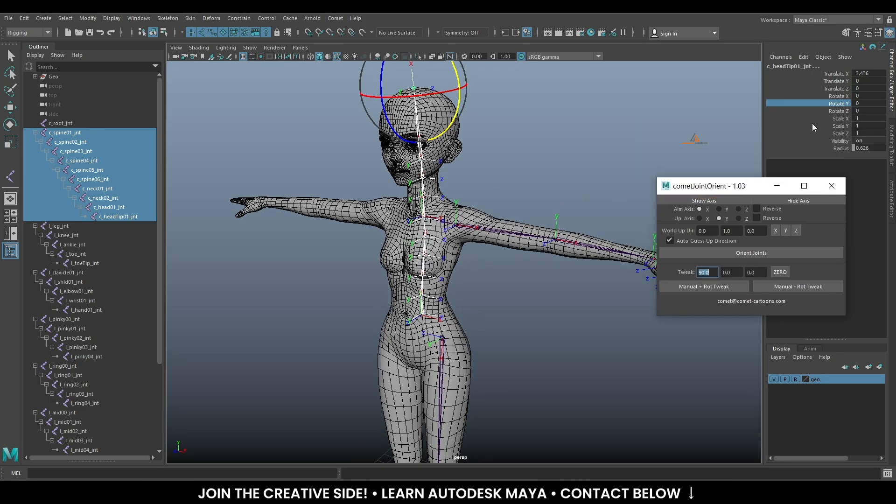
left_click(825, 110)
middle_click_drag(580, 157, 606, 154)
key("ctrl+z")
left_click(825, 103)
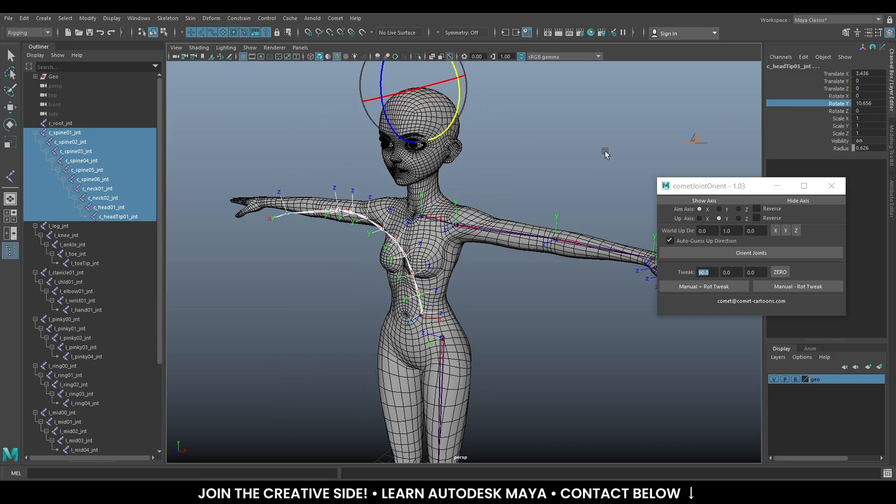
key("ctrl+z")
key("ctrl+z")
Test-twist the spine, neck and head joints on Rotate X and undo each rotation
left_click(834, 96)
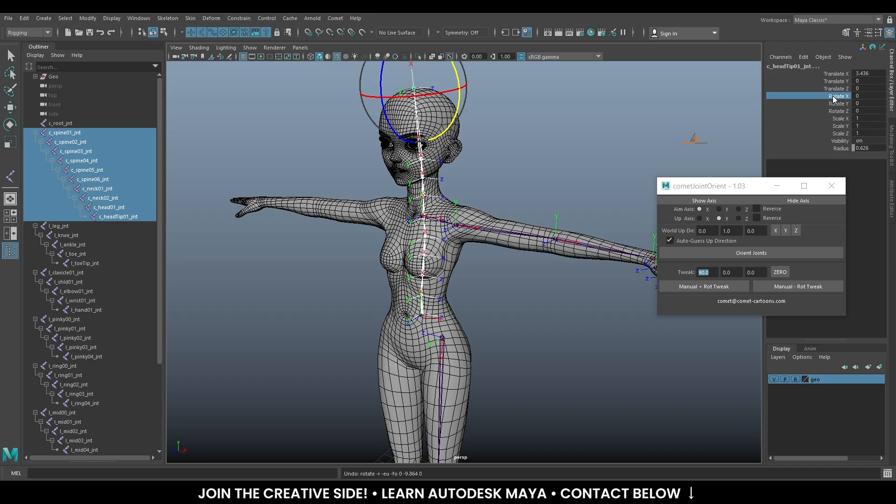
mouse_move(625, 139)
middle_mouse_down()
mouse_move(641, 143)
mouse_move(620, 142)
middle_mouse_up()
key("ctrl+z")
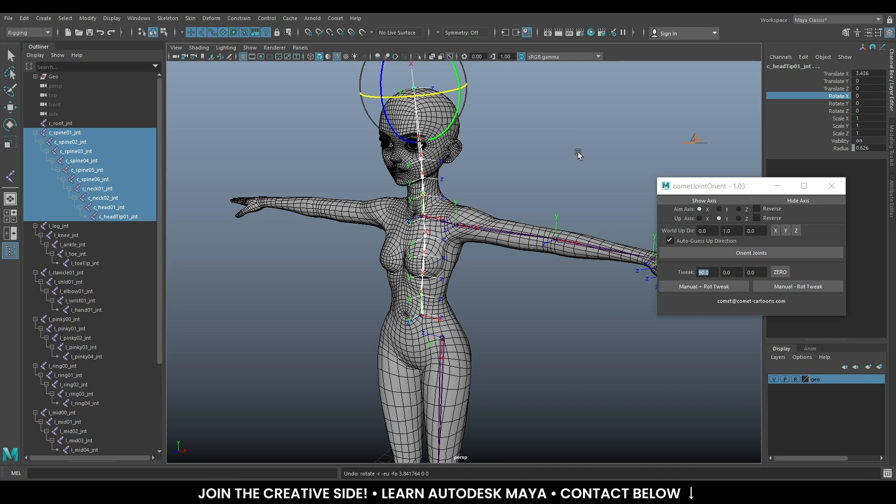
mouse_move(556, 171)
middle_mouse_down()
mouse_move(563, 170)
mouse_move(536, 163)
mouse_move(571, 170)
mouse_move(547, 163)
middle_mouse_up()
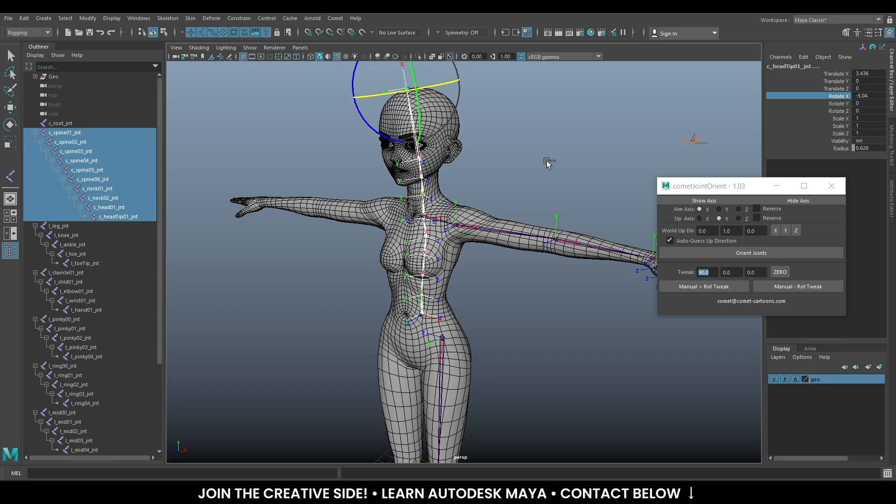
key("ctrl+z")
Test-bend the spine, neck and head joints forward and backward on Rotate Z and undo the rotations
left_click_drag(533, 212, 506, 201, "alt")
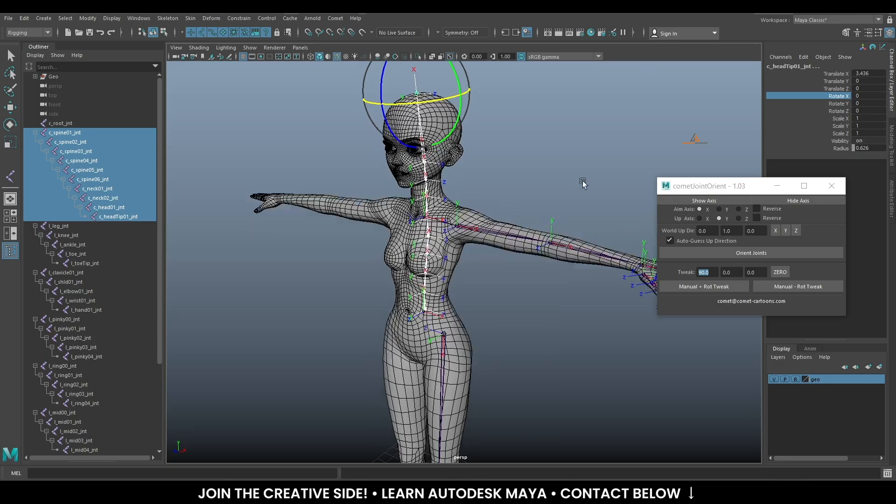
left_click(839, 111)
middle_click_drag(583, 148, 595, 146)
left_click_drag(594, 146, 448, 249, "alt")
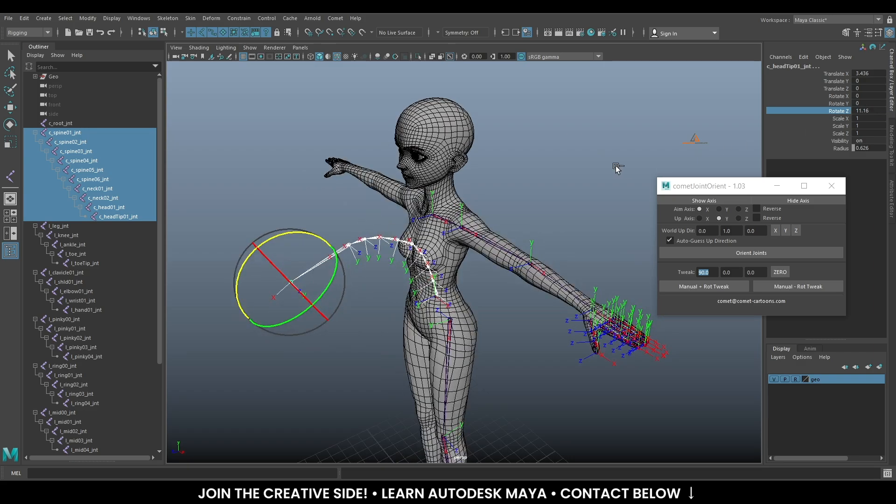
middle_click_drag(604, 141, 629, 150)
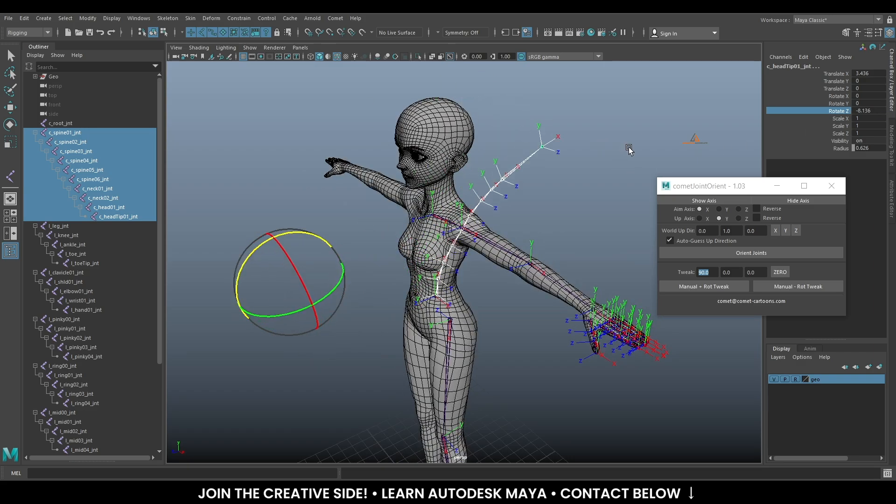
key("ctrl+z")
key("ctrl+z")
Select l_leg_jnt together with its entire hierarchy down to l_toeTip_jnt
left_click_drag(561, 262, 498, 252, "alt")
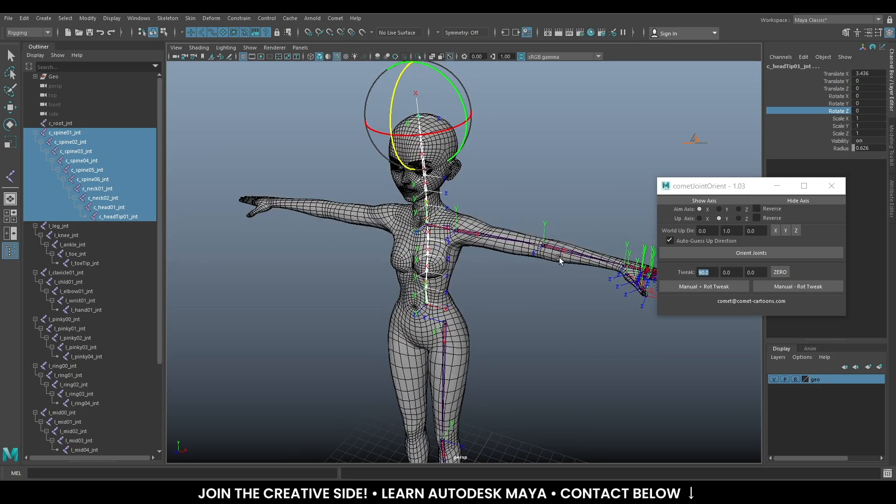
left_click_drag(523, 282, 536, 282, "alt")
middle_click_drag(530, 295, 535, 172, "alt")
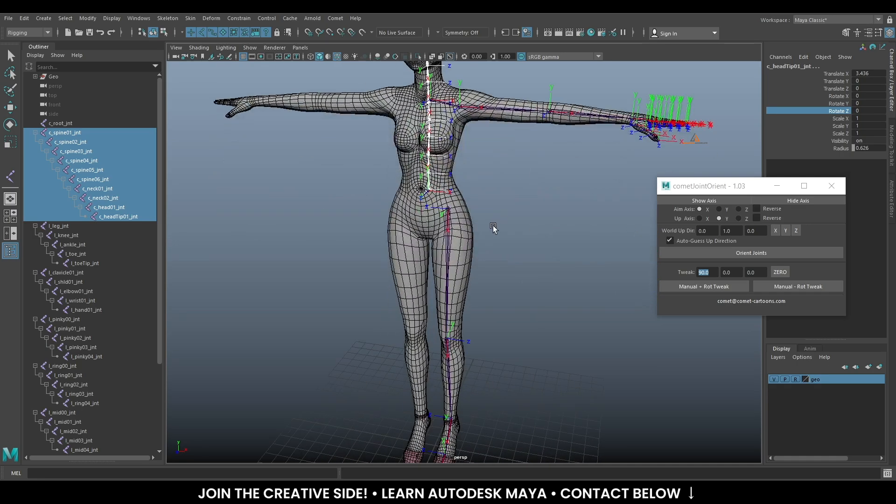
left_click(432, 223)
left_click_drag(550, 216, 561, 314, "alt")
right_click_drag(579, 176, 547, 262)
left_click_drag(572, 326, 602, 231, "alt")
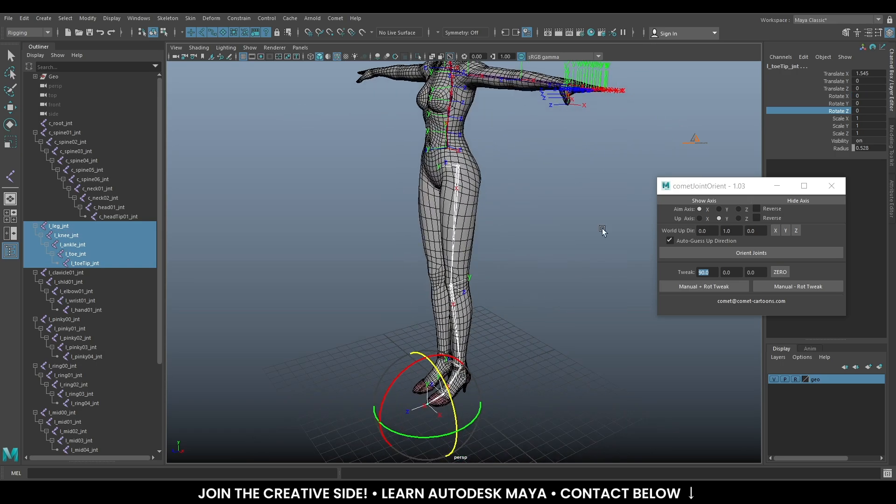
Test-bend the selected left leg joints on Rotate Z and undo the rotation
middle_click_drag(602, 218, 462, 255)
left_click_drag(462, 255, 490, 279, "alt")
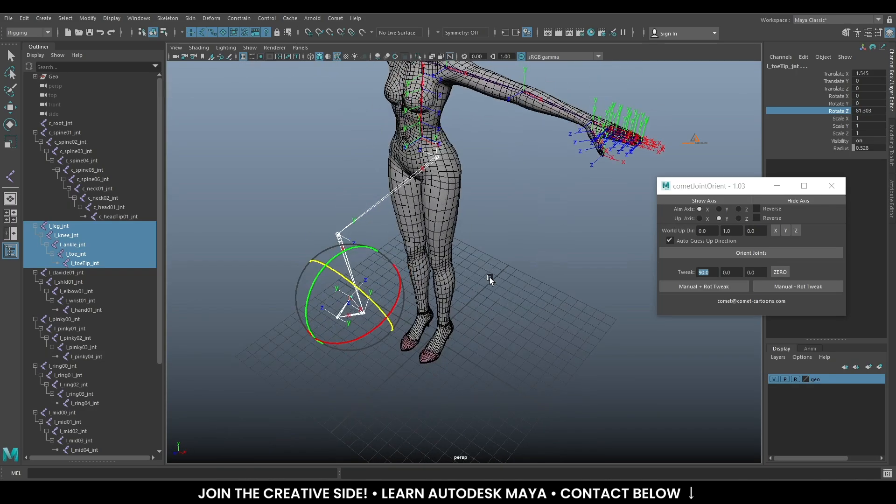
key("ctrl+z")
Try orienting the left leg joints with Auto-Guess Up Direction disabled and world up direction 0, 1, 0
left_click_drag(536, 302, 453, 109, "alt")
left_click_drag(490, 181, 527, 234, "alt")
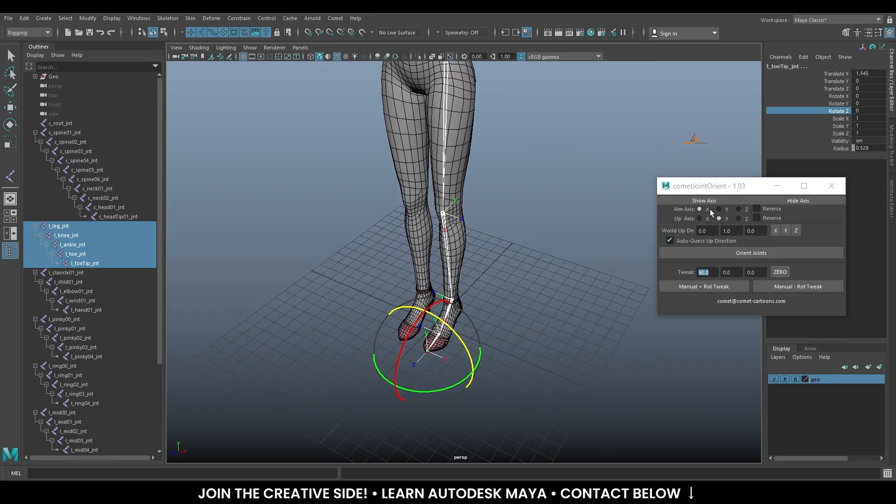
left_click(721, 252)
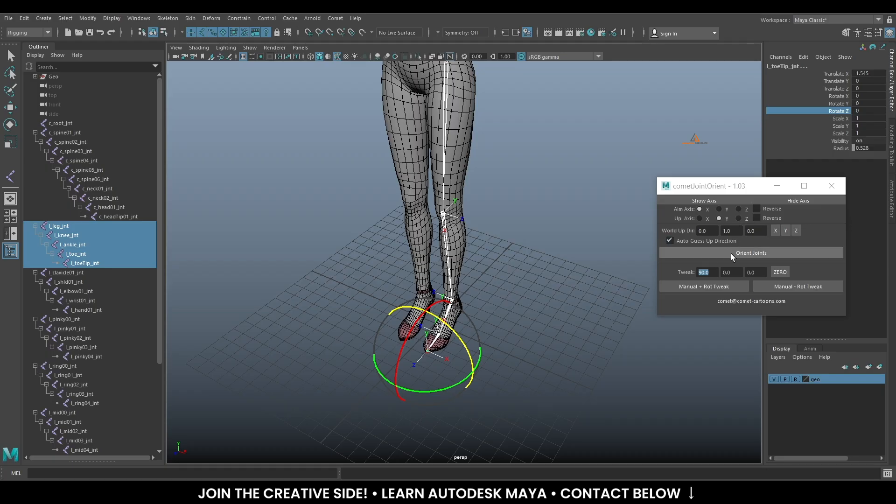
left_click(696, 241)
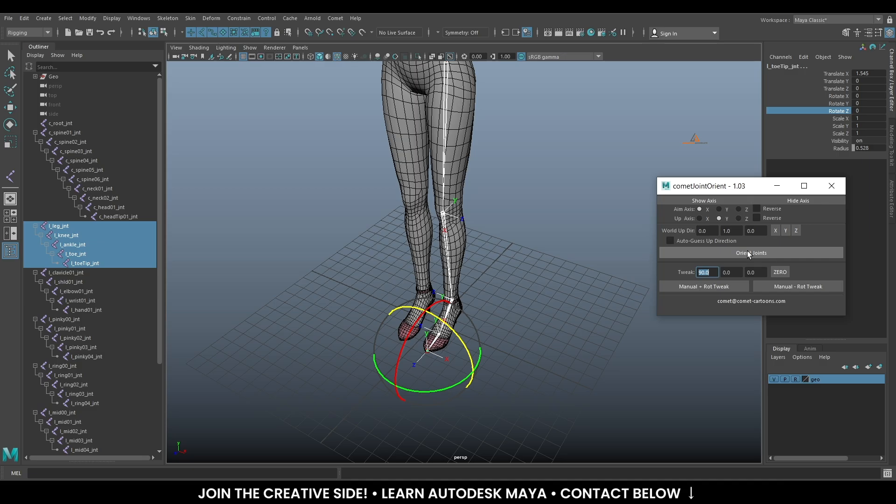
left_click(749, 254)
left_click_drag(583, 255, 537, 252, "alt")
Orient the left leg joints with Auto-Guess Up Direction enabled, aim axis X and up axis Y
left_click(670, 240)
left_click(709, 253)
left_click(709, 254)
left_click_drag(521, 250, 471, 231, "alt")
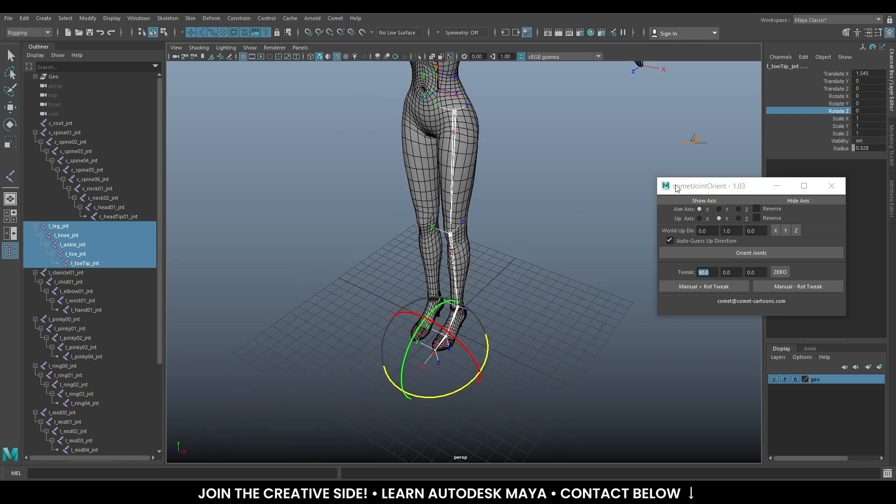
Test-bend the newly oriented left leg joints on Rotate Y and undo the rotation
left_click(838, 103)
middle_click_drag(564, 206, 513, 199)
left_click_drag(507, 252, 541, 239, "alt")
key("ctrl+z")
Apply a positive manual rotation tweak of 90, 0, 0 to the left leg joints, test-rotate them on Y and undo the test
left_click_drag(582, 298, 555, 276, "alt")
left_click(698, 286)
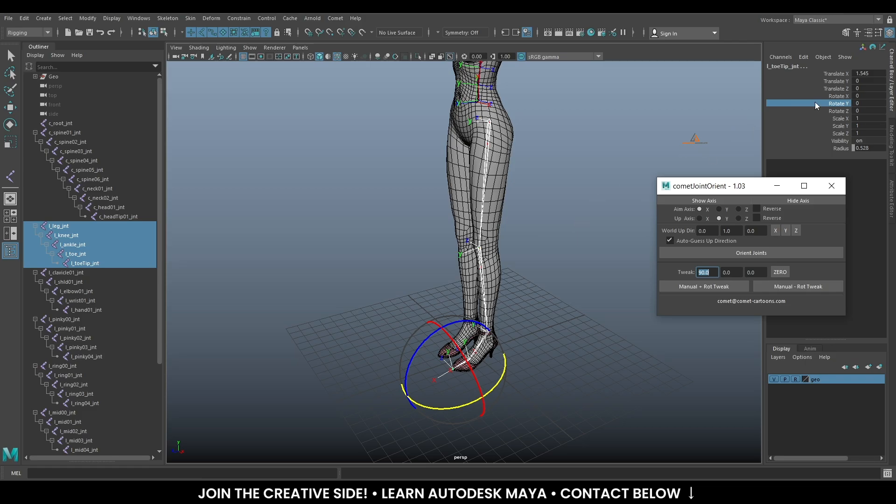
middle_click_drag(621, 186, 589, 191)
left_click_drag(585, 215, 602, 217, "alt")
key("ctrl+z")
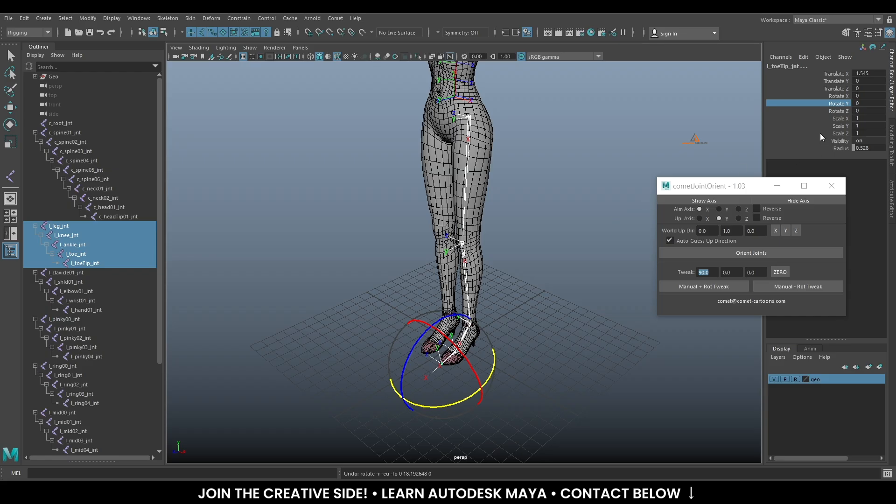
Test-bend the tweaked left leg joints on Rotate Z and undo the rotation
left_click(823, 110)
middle_click_drag(630, 208, 582, 211)
left_click_drag(582, 212, 567, 213, "alt")
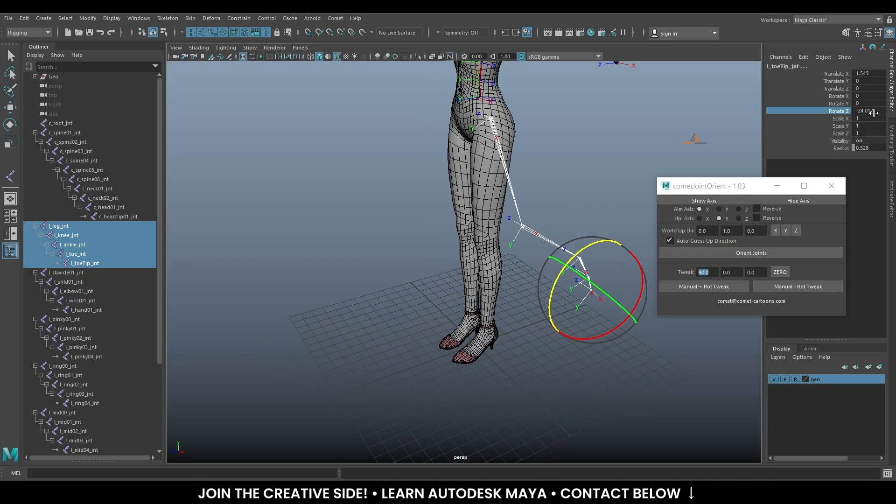
key("ctrl+z")
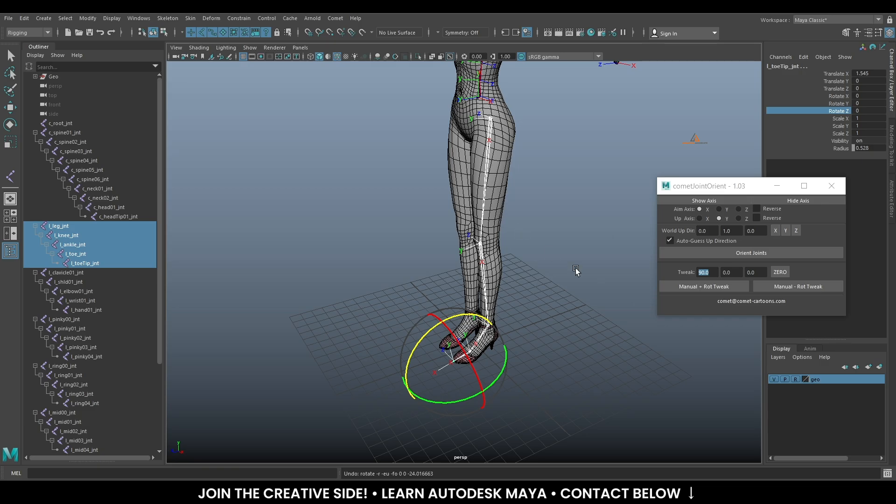
Apply the positive 90, 0, 0 rotation tweak twice more to the left leg joints, test-bend them on Z and undo the test
left_click(701, 288)
left_click(701, 288)
left_click(831, 110)
middle_click_drag(591, 191, 540, 185)
left_click_drag(501, 247, 516, 235, "alt")
key("ctrl+z")
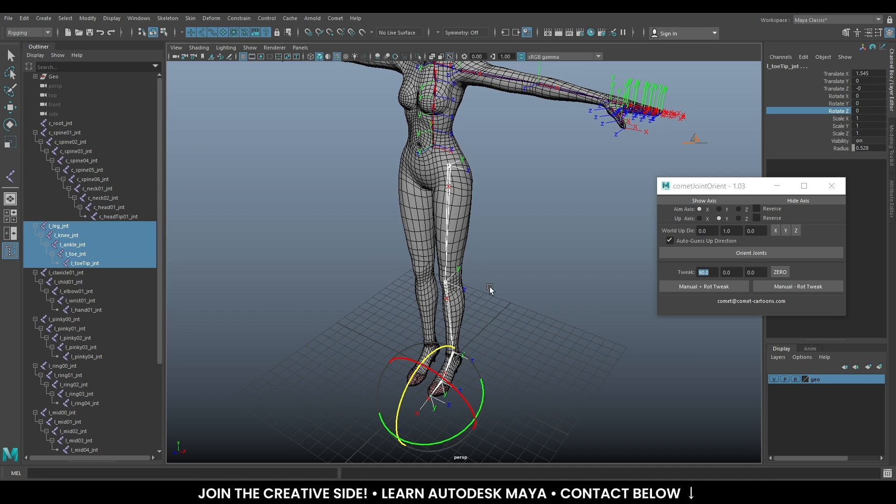
Select l_clavicle01_jnt together with its hierarchy through the shoulder, elbow and wrist to l_hand01_jnt
scroll(466, 242, "up", 5)
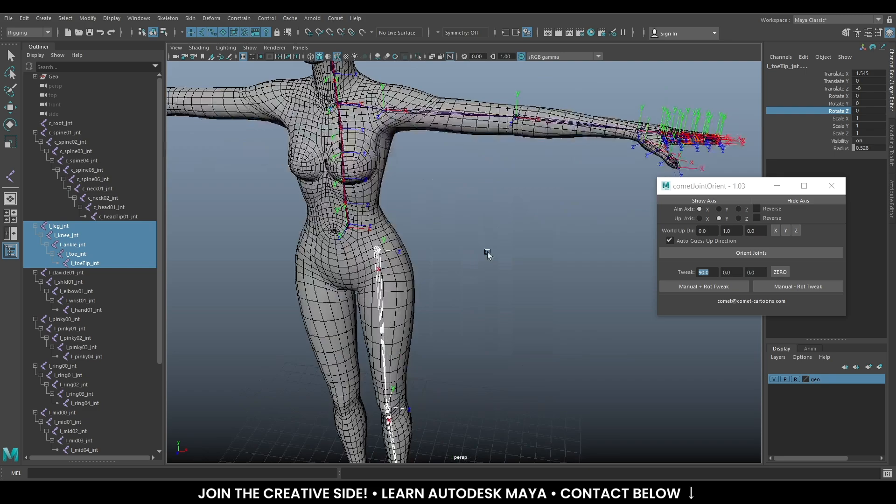
mouse_move(488, 254)
middle_mouse_down("alt")
mouse_move(512, 255)
mouse_move(490, 261)
middle_mouse_up("alt")
left_click(389, 202)
left_click_drag(541, 151, 549, 193, "alt")
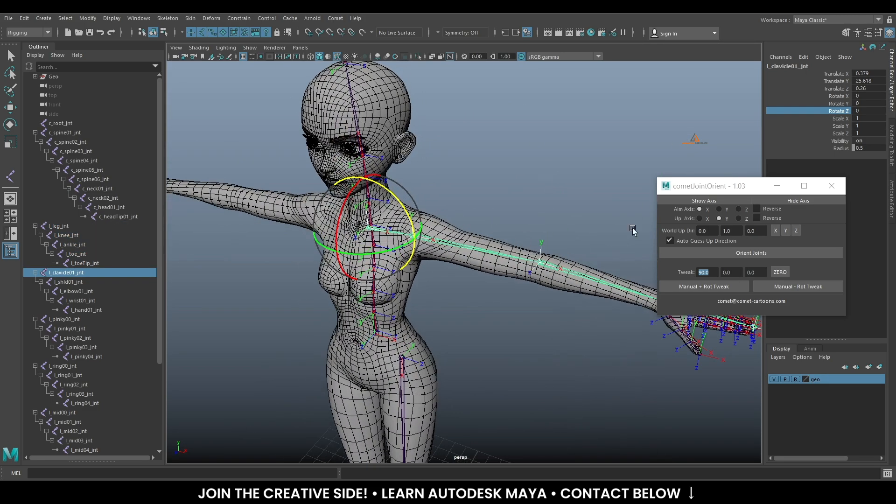
left_click_drag(470, 192, 484, 195, "alt")
scroll(484, 201, "up", 4)
middle_click_drag(484, 208, 482, 223, "alt")
left_click(490, 239)
left_click_drag(492, 269, 487, 239, "alt")
left_click(545, 131)
left_click_drag(381, 205, 383, 222)
right_click_drag(547, 96, 551, 175)
left_click_drag(551, 174, 530, 189, "alt")
Try orienting the left arm joints with Auto-Guess Up Direction disabled and undo the orientation
left_click(671, 240)
left_click(752, 252)
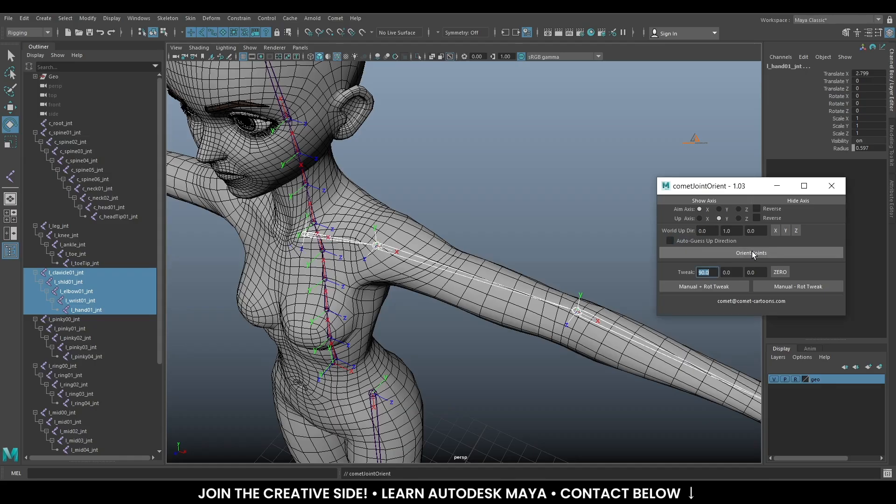
left_click_drag(525, 248, 504, 247, "alt")
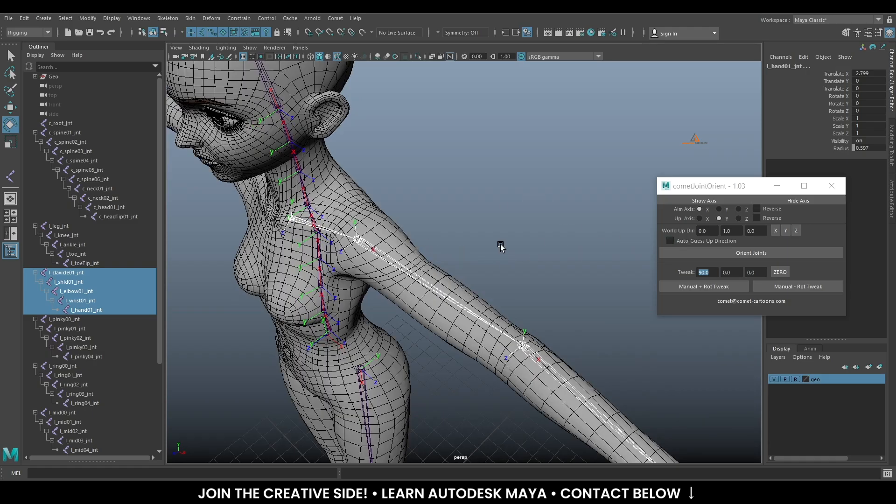
key("ctrl+z")
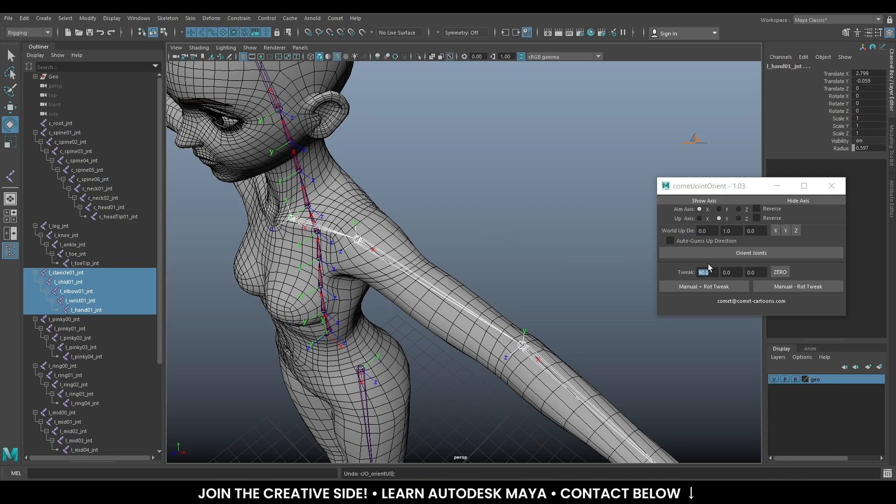
Try orienting the left arm joints with Auto-Guess Up Direction enabled, inspect the shoulder axes and undo the orientation
left_click(699, 240)
left_click(704, 252)
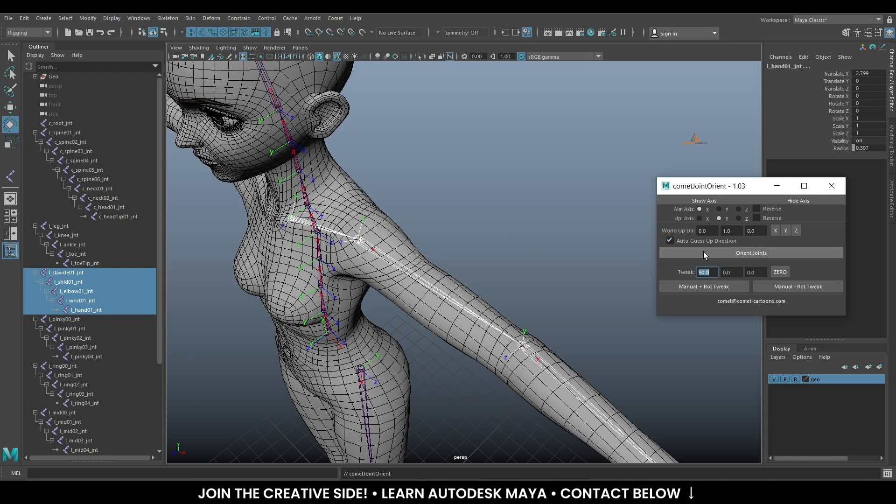
left_click_drag(584, 250, 410, 257, "alt")
left_click_drag(332, 229, 422, 253, "alt")
left_click(400, 252)
mouse_move(476, 266)
left_mouse_down("alt")
mouse_move(435, 271)
mouse_move(474, 273)
left_mouse_up("alt")
key("ctrl+z")
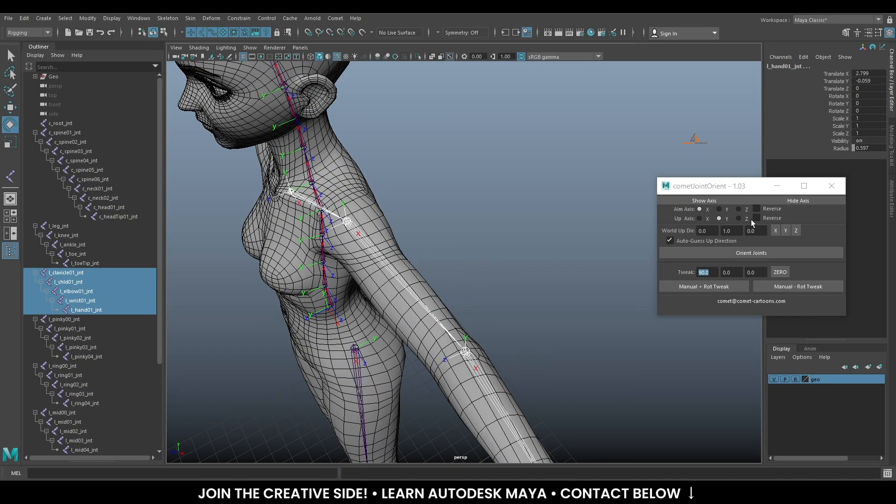
Try orienting the left arm joints with Auto-Guess Up Direction disabled and enabled, comparing the resulting clavicle and shoulder axes
left_click(716, 240)
left_click(724, 251)
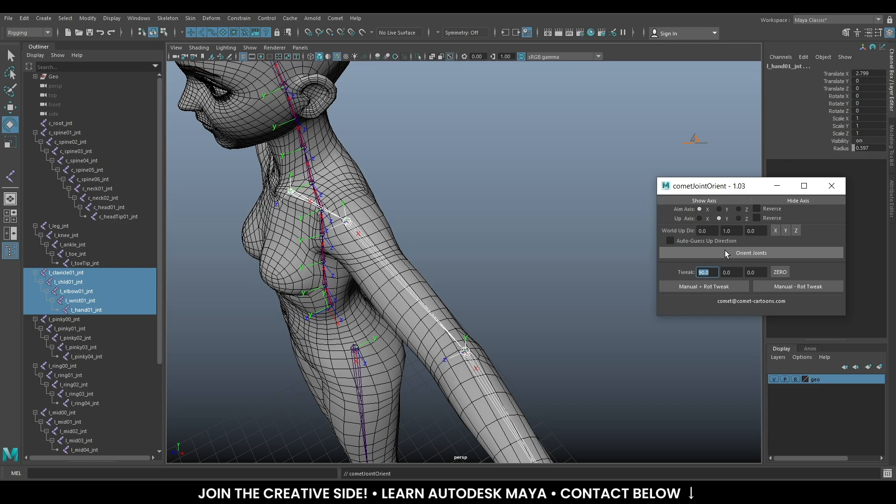
left_click(670, 241)
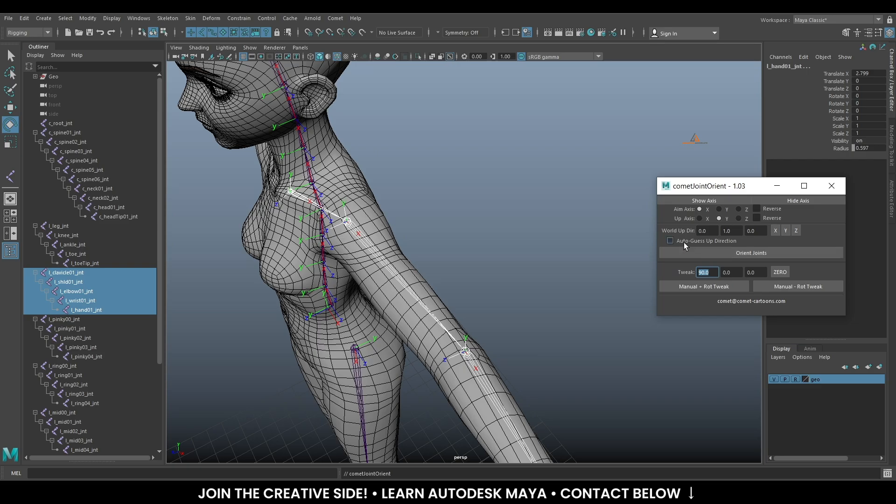
left_click(699, 254)
left_click_drag(402, 243, 530, 222, "alt")
scroll(531, 222, "up", 3)
middle_click_drag(530, 222, 514, 256, "alt")
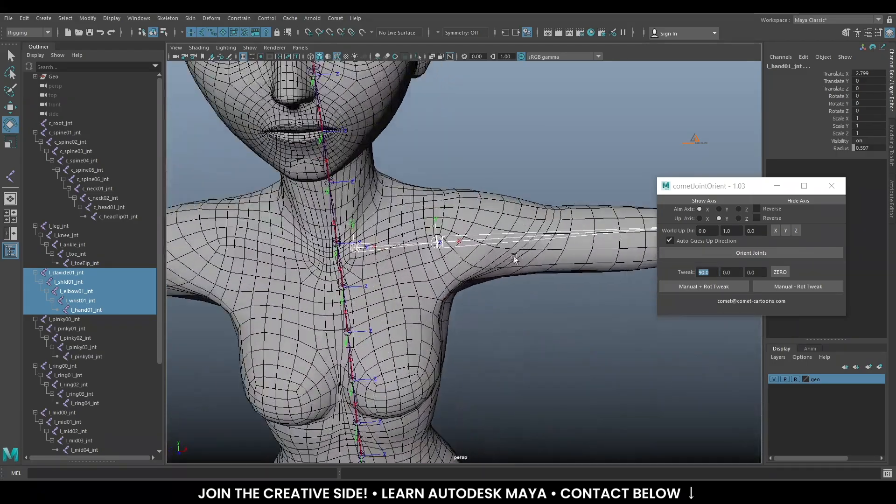
Disable Auto-Guess Up Direction, select l_clavicle01_jnt with its hierarchy and orient the left arm joints
left_click(512, 256)
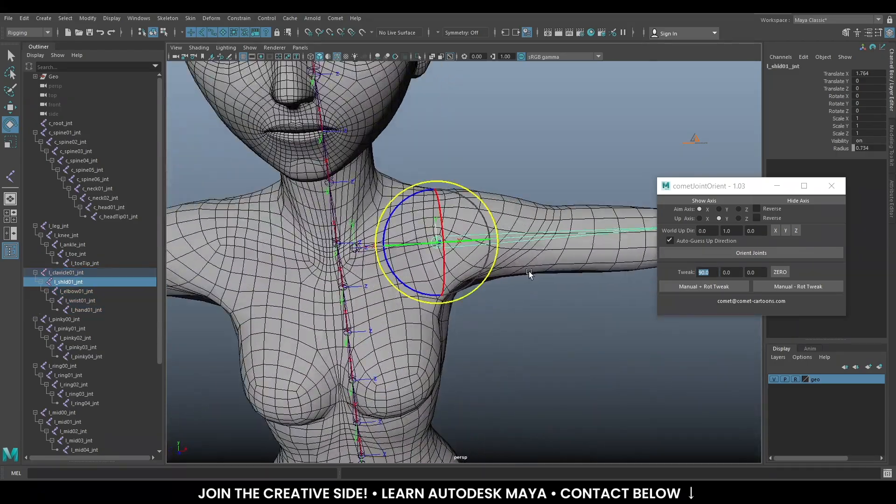
left_click(698, 242)
left_click(730, 253)
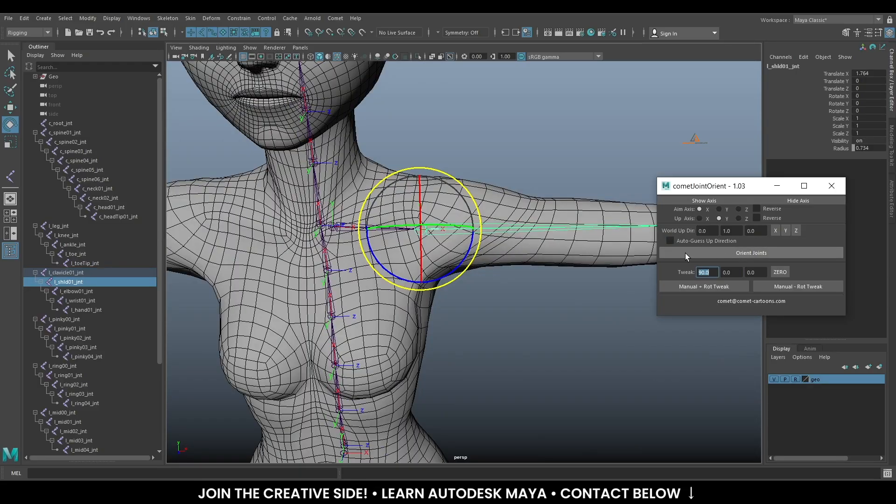
left_click(345, 227)
right_click(628, 135)
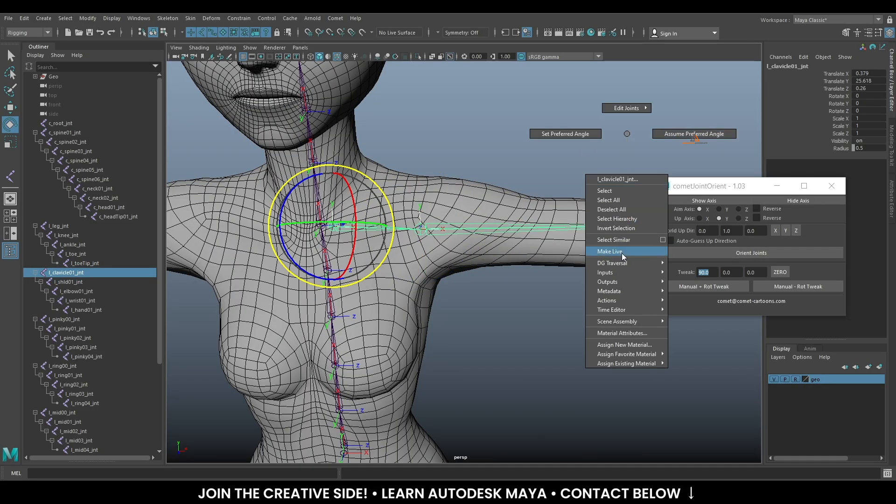
left_click(601, 223)
left_click_drag(601, 223, 555, 266, "alt")
left_click(719, 253)
Inspect the left arm axes from shoulder to hand, test-bend the whole arm chain on Z and undo the rotation
left_click_drag(615, 265, 521, 227, "alt")
left_click_drag(541, 281, 571, 299, "alt")
middle_click_drag(592, 274, 352, 282, "alt")
scroll(352, 283, "down", 2)
scroll(484, 306, "down", 3)
scroll(537, 314, "up", 4)
left_click_drag(547, 274, 417, 270, "alt")
scroll(542, 329, "down", 3)
left_click_drag(568, 286, 558, 281, "alt")
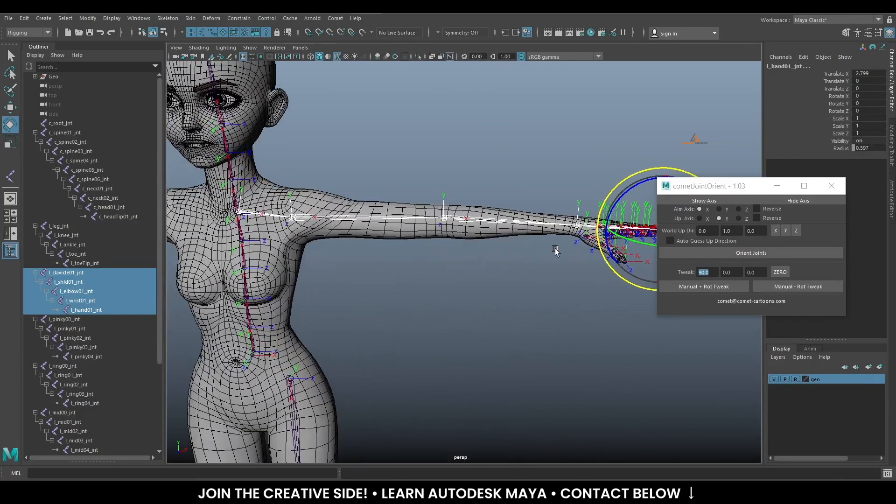
middle_click_drag(556, 248, 472, 248, "alt")
left_click_drag(533, 190, 557, 189)
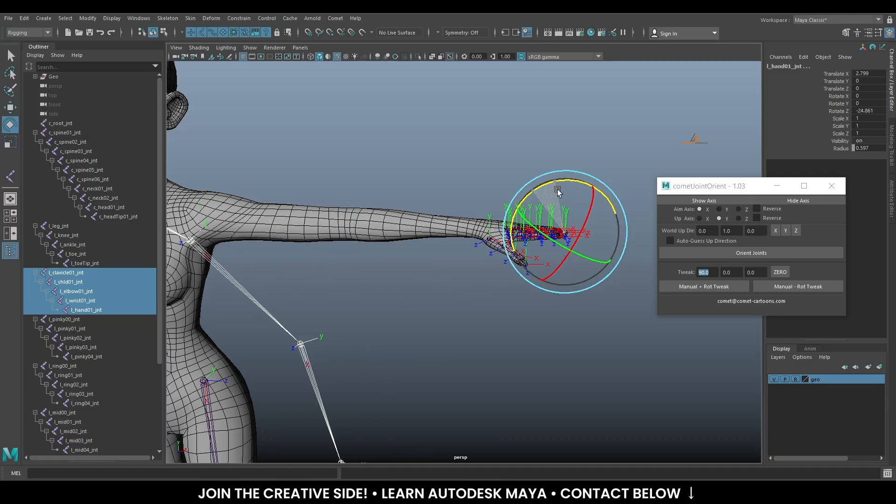
right_click_drag(414, 280, 344, 248, "alt")
middle_click_drag(344, 248, 356, 229, "alt")
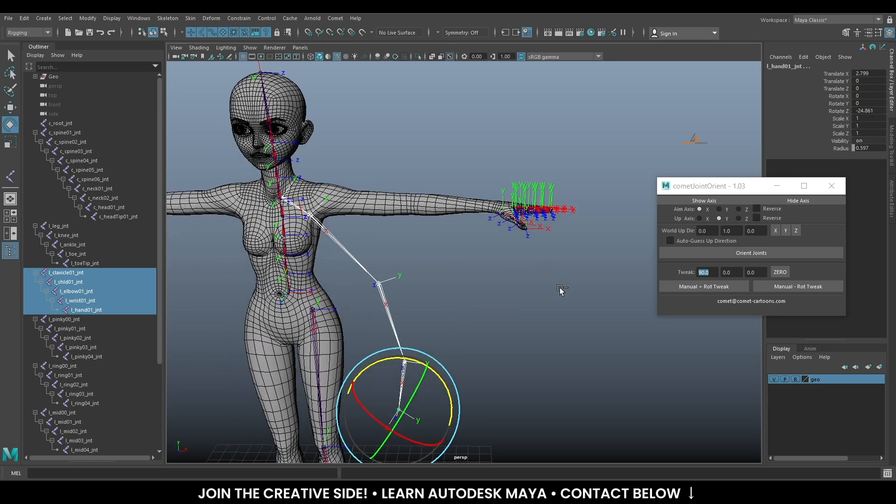
key("ctrl+z")
Apply the positive 90, 0, 0 rotation tweak to the left arm joints, test-bend them and undo the test
left_click(707, 287)
mouse_move(517, 169)
left_mouse_down()
mouse_move(539, 162)
mouse_move(511, 161)
mouse_move(503, 174)
mouse_move(542, 162)
mouse_move(548, 173)
mouse_move(502, 170)
left_mouse_up()
key("ctrl+z")
left_click_drag(511, 283, 553, 305, "alt")
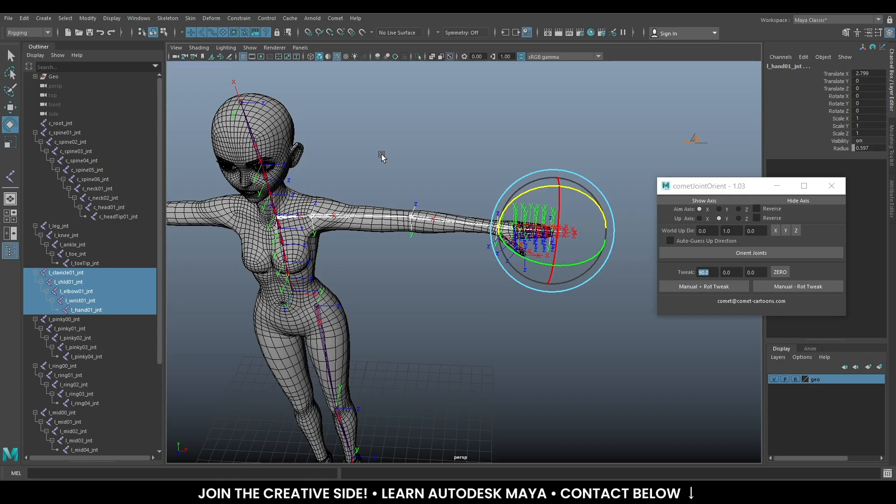
Deselect the arm joints and hide the geo layer to expose the left hand's finger joints
mouse_move(458, 336)
left_mouse_down("alt")
mouse_move(428, 326)
mouse_move(442, 322)
mouse_move(457, 335)
left_mouse_up("alt")
left_click(459, 335)
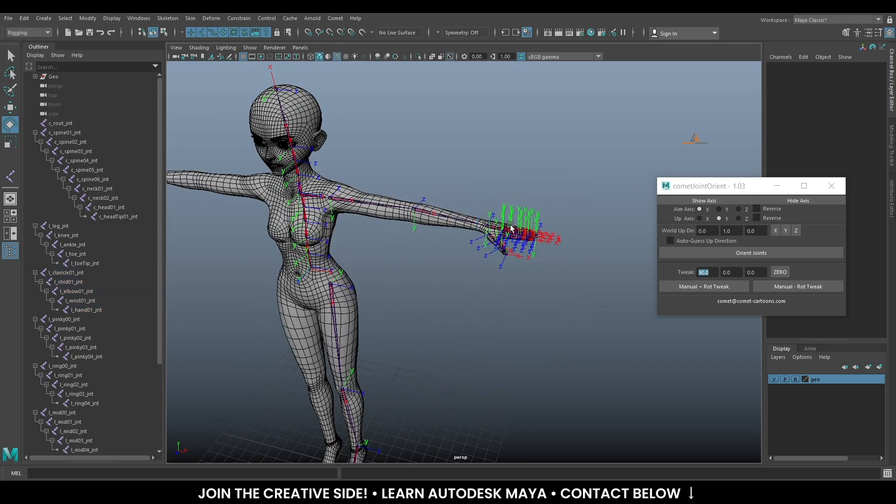
left_click_drag(509, 225, 552, 312, "alt")
middle_click_drag(552, 313, 500, 301, "alt")
scroll(504, 313, "up", 5)
left_click_drag(505, 315, 478, 236, "alt")
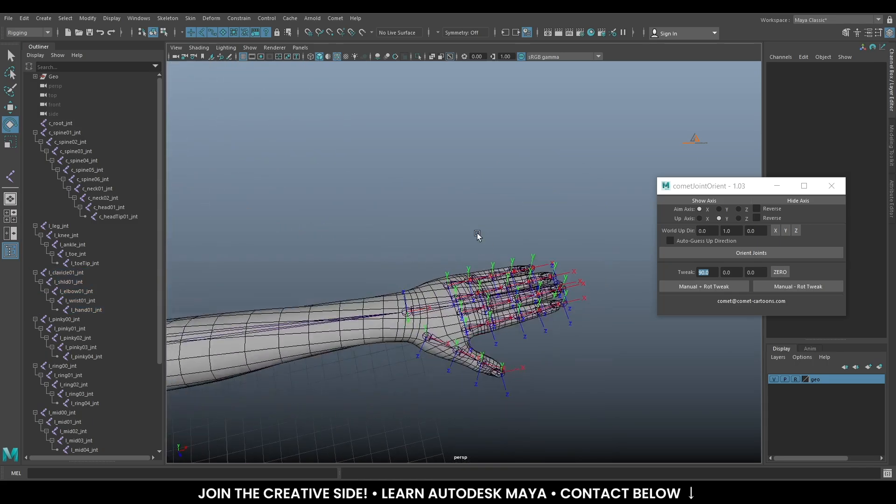
scroll(494, 279, "up", 5)
left_click_drag(493, 278, 723, 439, "alt")
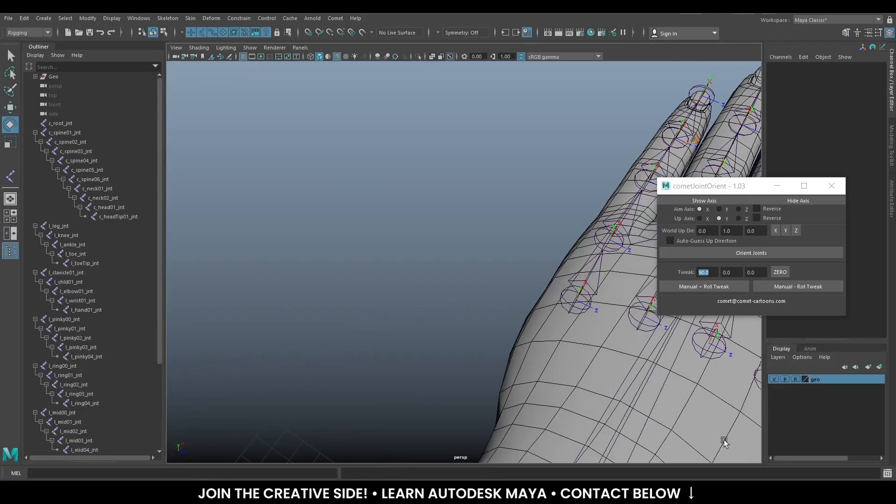
left_click(774, 380)
left_click_drag(554, 358, 460, 329, "alt")
scroll(495, 318, "up", 3)
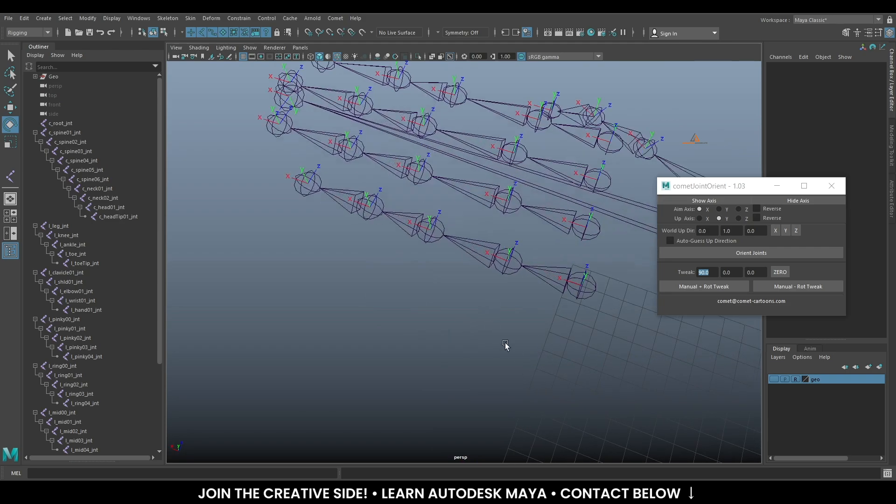
Select l_pinky00_jnt with its hierarchy and orient the left pinky joints
left_click(592, 280)
right_click_drag(390, 282, 387, 358)
left_click_drag(401, 356, 530, 306, "alt")
left_click(739, 254)
Test-bend the left pinky joints on Z and undo the rotation
mouse_move(568, 329)
left_mouse_down("alt")
mouse_move(560, 332)
mouse_move(570, 337)
left_mouse_up("alt")
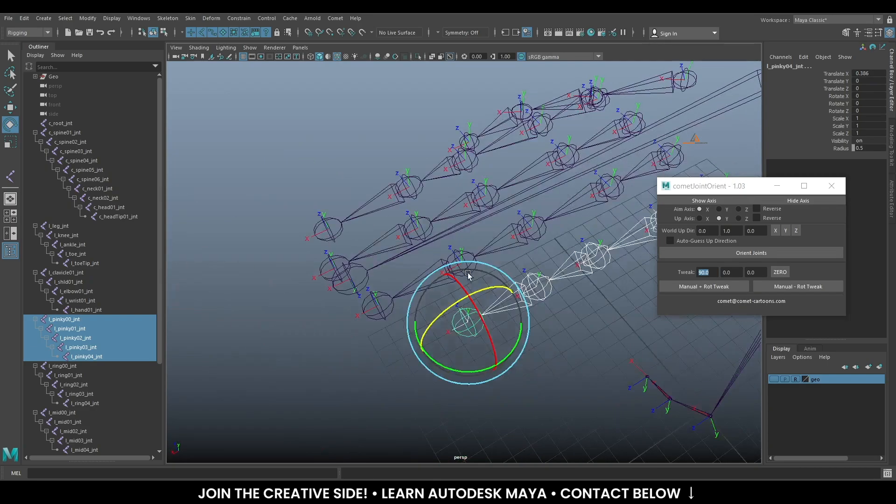
left_click_drag(487, 302, 469, 300)
left_click_drag(506, 322, 475, 308, "alt")
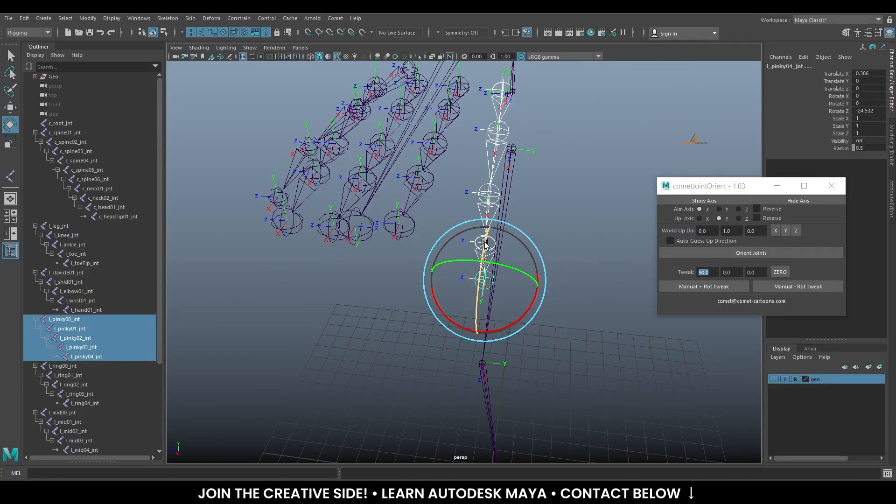
key("ctrl+z")
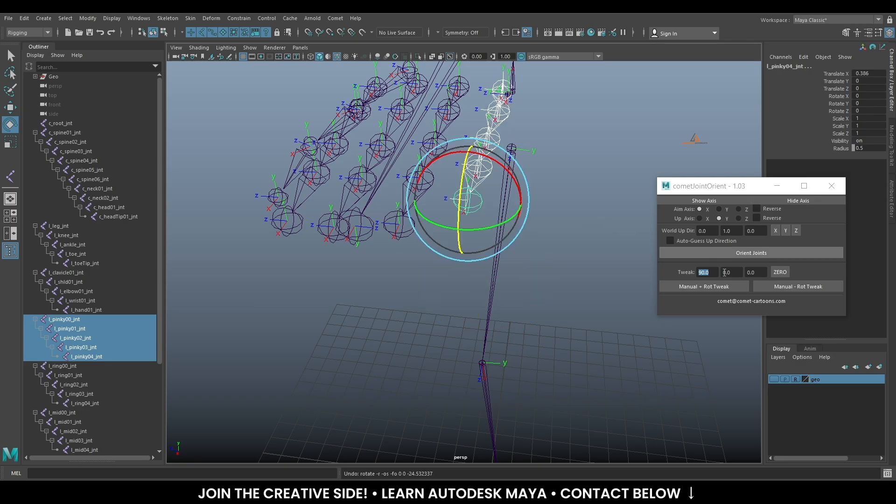
Apply the positive 90, 0, 0 rotation tweak to the left pinky joints, test-bend them on Z and undo the test
left_click(716, 288)
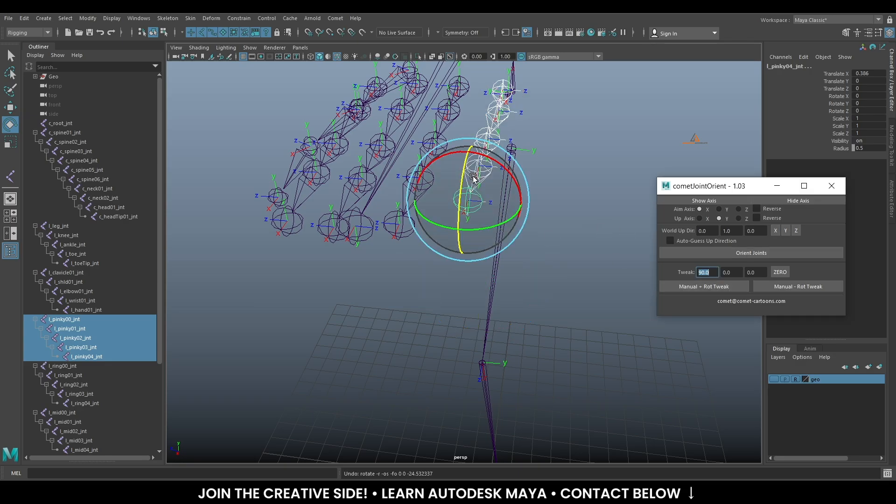
left_click_drag(463, 223, 476, 160)
key("ctrl+z")
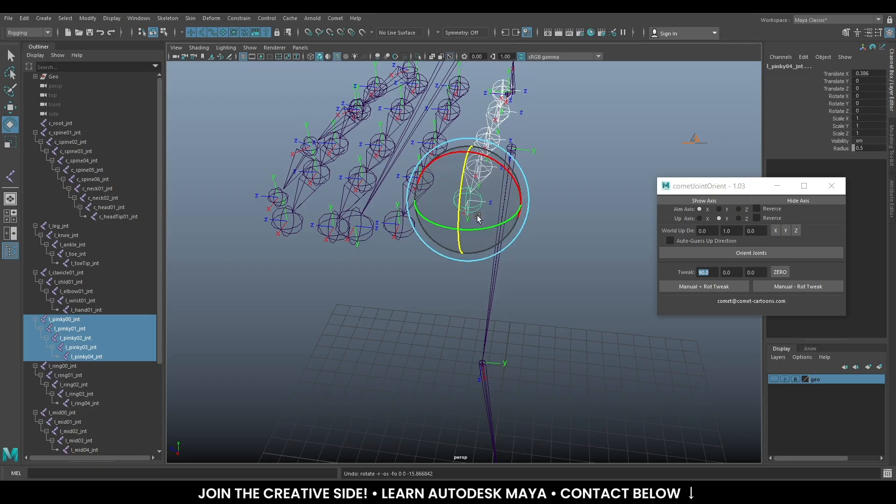
Select l_ring00_jnt with its hierarchy and orient the left ring finger joints
left_click_drag(478, 195, 539, 205, "alt")
left_click(449, 145)
right_click_drag(551, 113, 540, 199)
left_click_drag(475, 258, 470, 224, "alt")
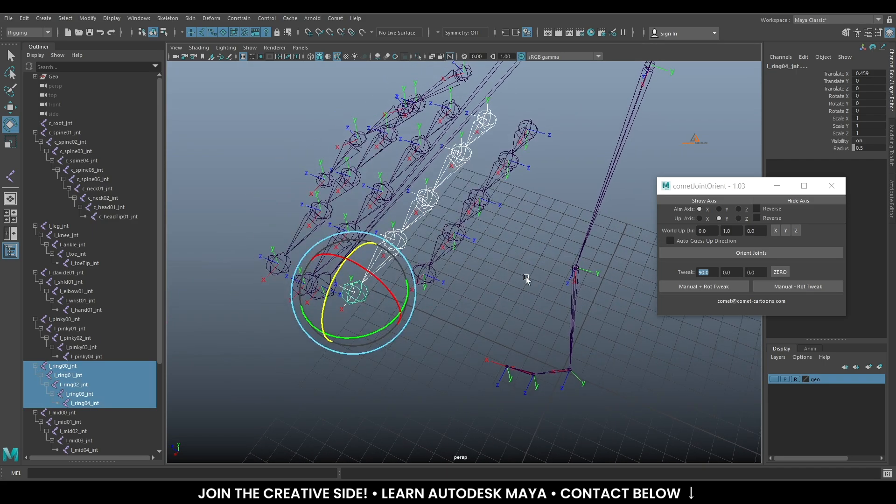
left_click(722, 255)
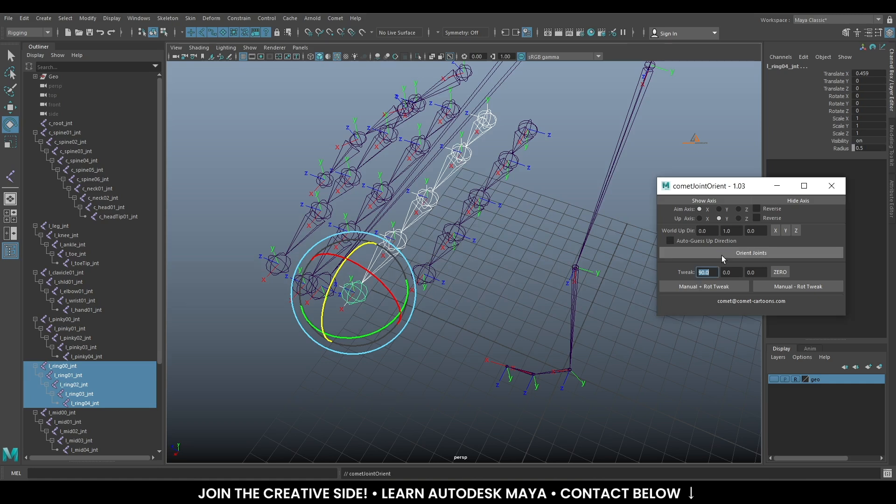
Test the left ring finger joints by adjusting Rotate Z interactively and undo the change
left_click(839, 111)
middle_click_drag(579, 174, 586, 175)
key("ctrl+z")
key("ctrl+z")
key("ctrl+z")
key("ctrl+z")
key("ctrl+z")
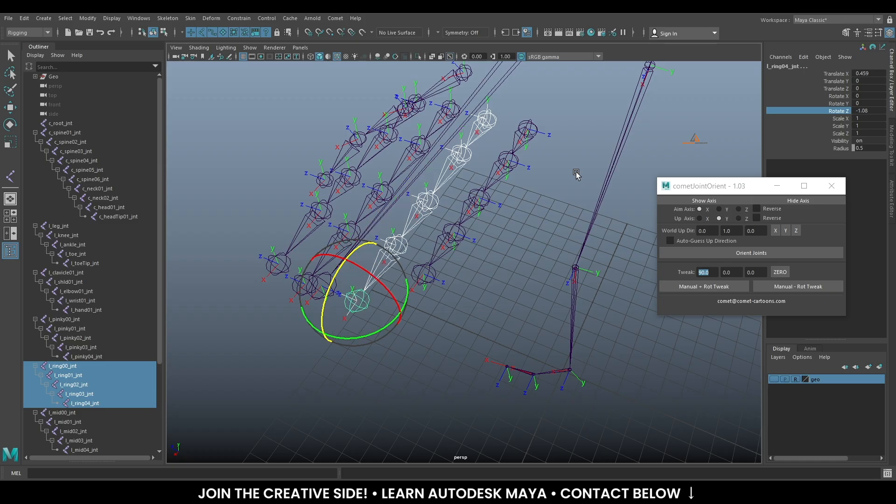
Apply the positive 90, 0, 0 rotation tweak to the left ring finger joints, test-bend them and undo the test
left_click(699, 285)
left_click_drag(336, 275, 336, 286)
key("ctrl+z")
Select l_mid00_jnt with its hierarchy and orient the left middle finger joints
left_click(448, 109)
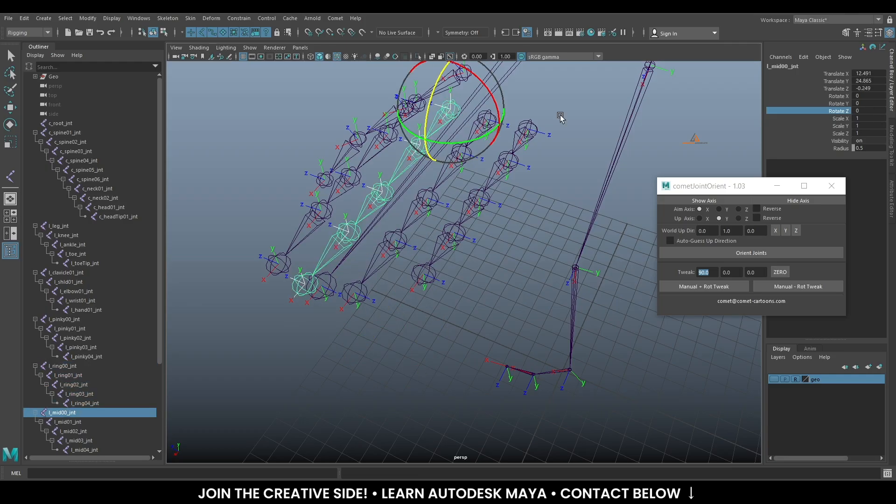
right_click(572, 102)
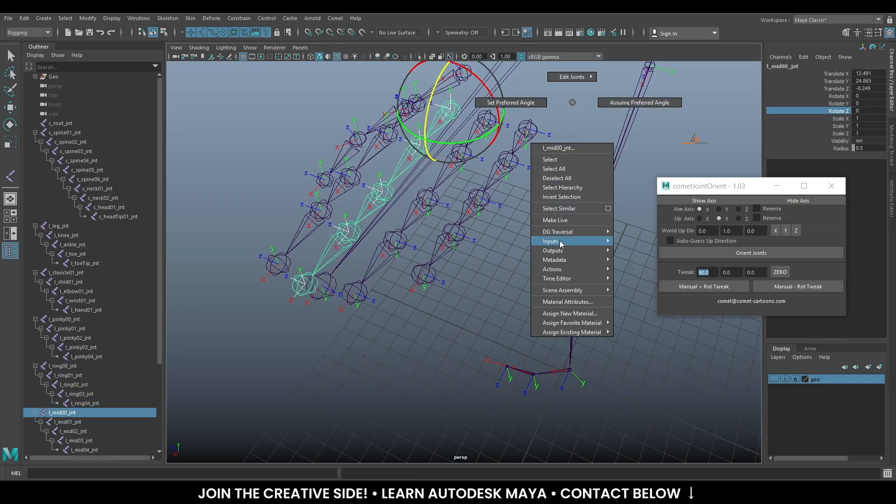
left_click(564, 187)
left_click(739, 254)
Apply the positive 90, 0, 0 rotation tweak to the left middle finger joints, test-bend them and undo the test
left_click(705, 287)
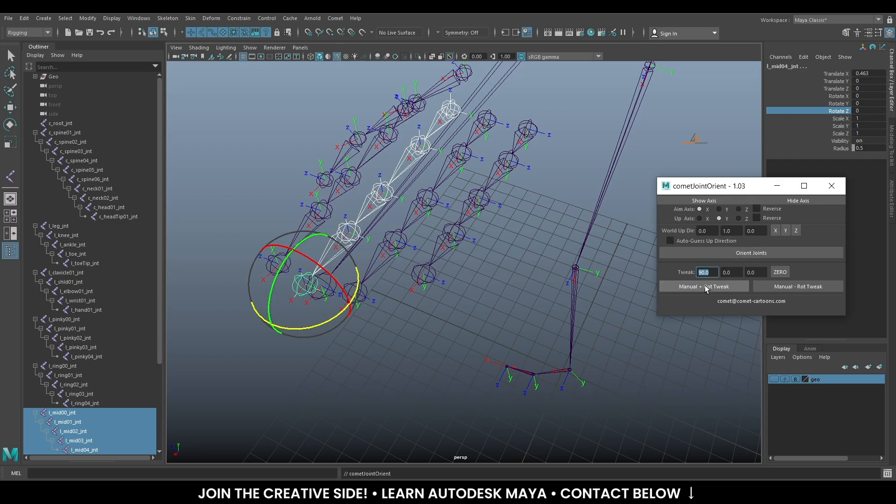
left_click_drag(293, 267, 287, 249)
key("ctrl+z")
Select the left index finger joints through l_index04_jnt as a hierarchy and orient them
left_click_drag(403, 283, 404, 252, "alt")
left_click(419, 118)
right_click_drag(630, 102, 619, 191)
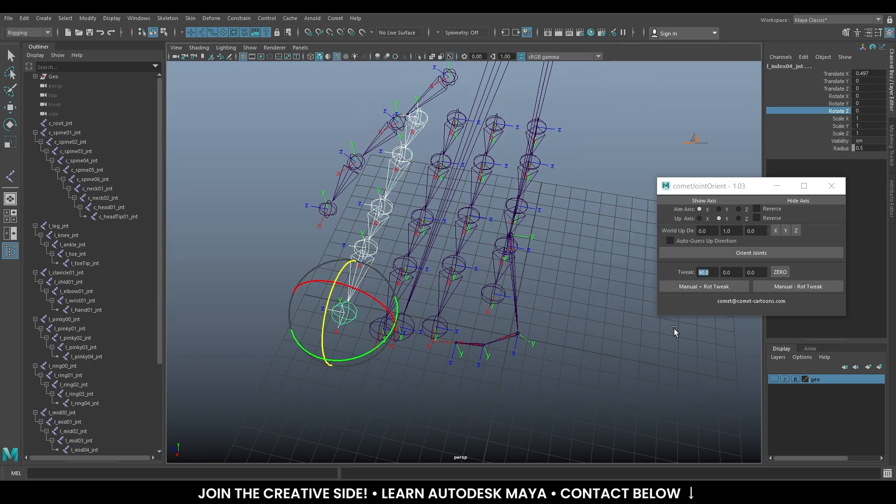
left_click(718, 253)
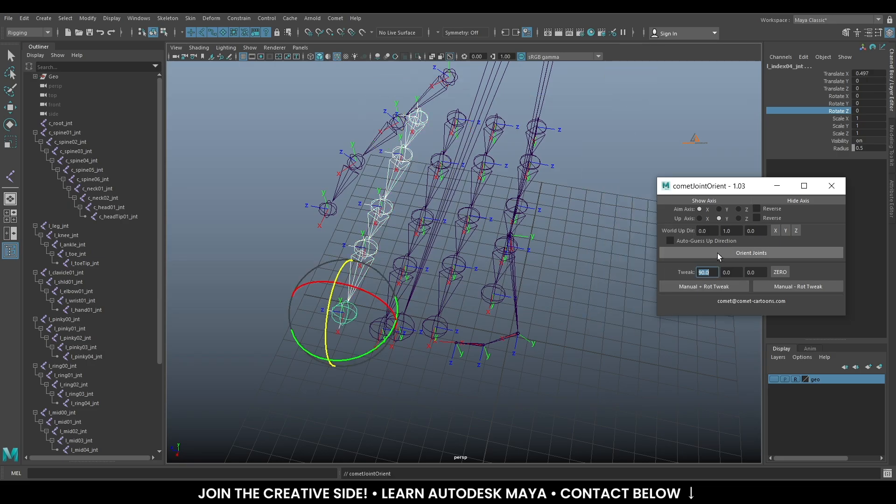
Apply the positive 90, 0, 0 rotation tweak twice to the left index finger joints, test-bend them and undo the test
left_click(705, 287)
left_click(698, 288)
left_click_drag(346, 273, 466, 229)
key("ctrl+z")
Select l_thumb00_jnt, test-rotate the left thumb on Z and undo the rotation
middle_click_drag(466, 229, 403, 295, "alt")
mouse_move(402, 296)
left_mouse_down("alt")
mouse_move(480, 287)
mouse_move(497, 266)
mouse_move(407, 262)
mouse_move(389, 283)
mouse_move(414, 290)
left_mouse_up("alt")
left_click(441, 278)
left_click(466, 240)
left_click_drag(429, 161, 439, 193)
left_click_drag(444, 248, 447, 276)
key("ctrl+z")
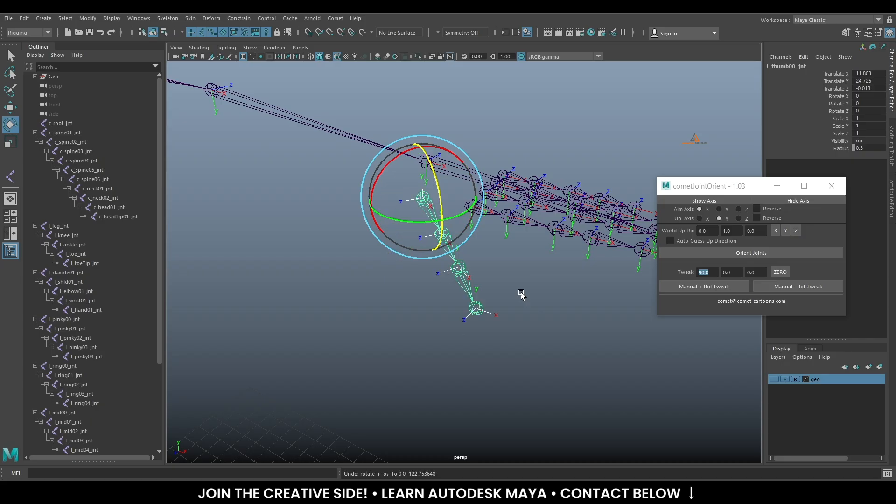
Show the geo layer again, test-rotate the left thumb against the hand mesh and undo the rotation
left_click(777, 186)
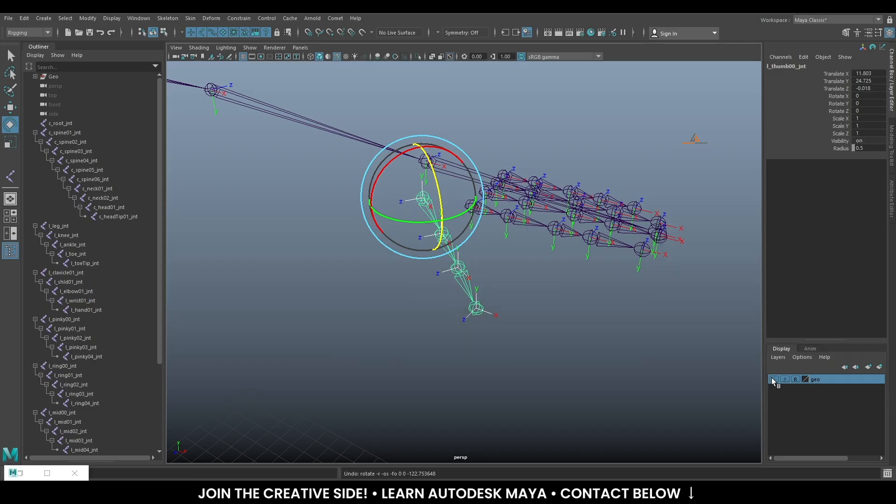
left_click(774, 379)
left_click_drag(530, 256, 523, 186, "alt")
left_click_drag(436, 159, 414, 229)
left_click_drag(531, 275, 601, 265, "alt")
key("ctrl+z")
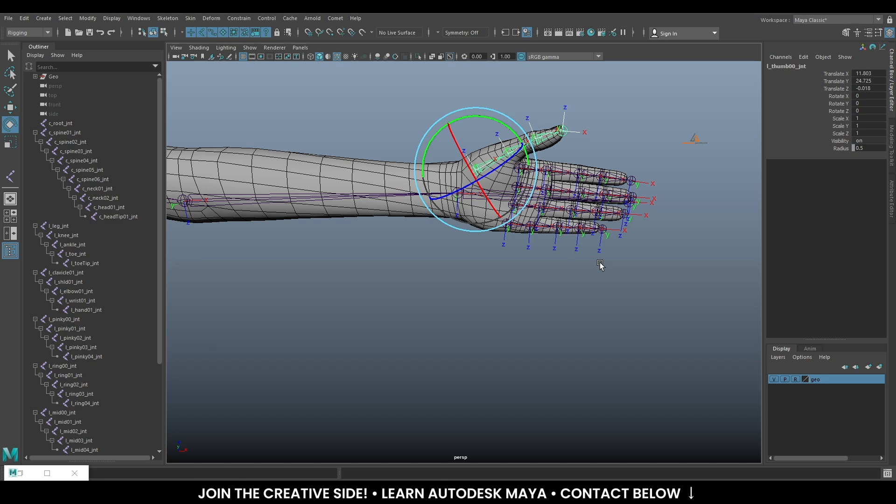
left_click_drag(539, 196, 586, 160, "alt")
mouse_move(587, 220)
left_mouse_down("alt")
mouse_move(591, 198)
mouse_move(594, 208)
left_mouse_up("alt")
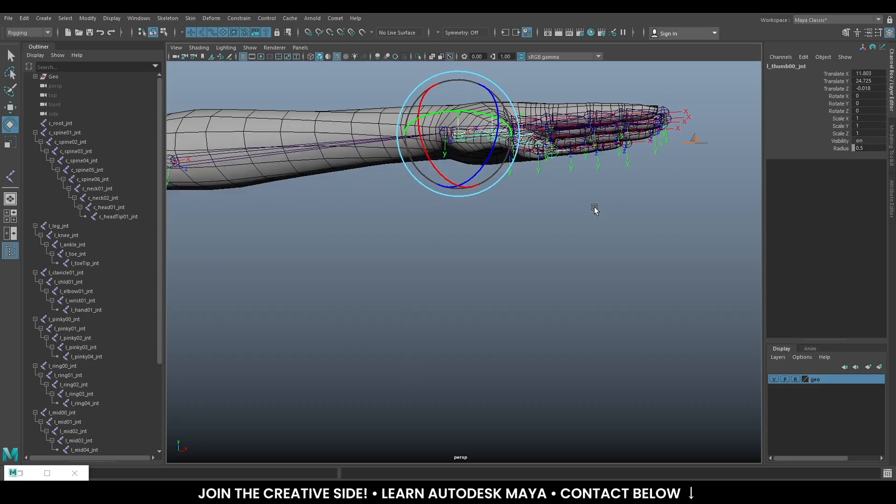
left_click_drag(602, 242, 630, 246, "alt")
Reopen cometJointOrient, select the l_thumb00_jnt hierarchy and orient the left thumb joints
left_click(20, 474)
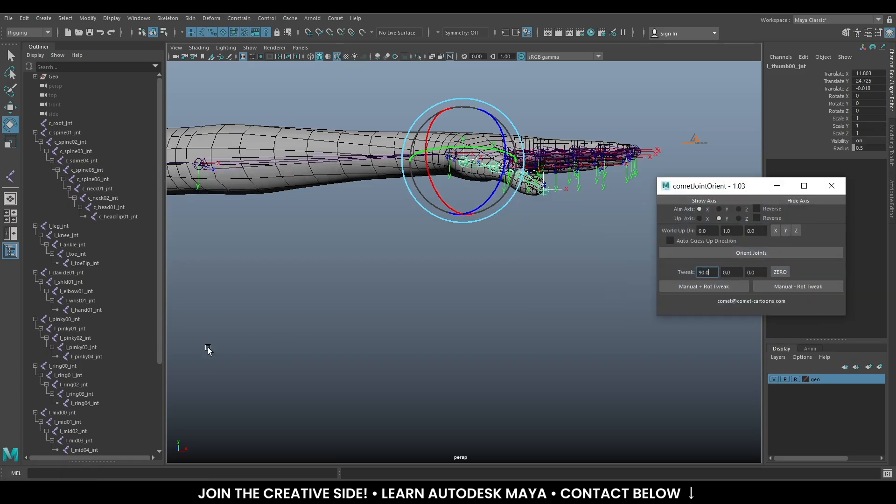
left_click_drag(399, 300, 388, 299, "alt")
middle_click_drag(422, 257, 392, 297, "alt")
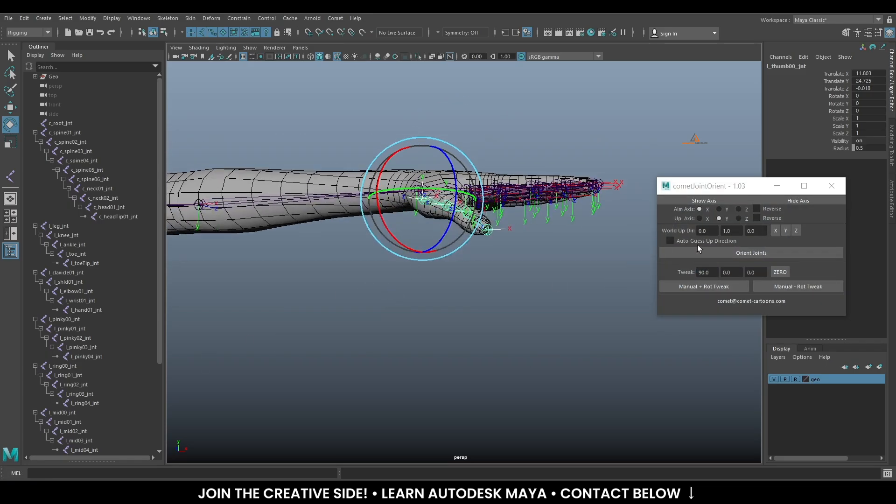
left_click(757, 255)
left_click_drag(518, 302, 594, 265, "alt")
right_click_drag(593, 265, 594, 355)
left_click(740, 253)
Test-bend the left thumb joints down to l_thumb03_jnt and undo the rotation
left_click_drag(552, 359, 505, 349, "alt")
left_click_drag(420, 274, 514, 294)
key("ctrl+z")
left_click_drag(542, 325, 518, 340, "alt")
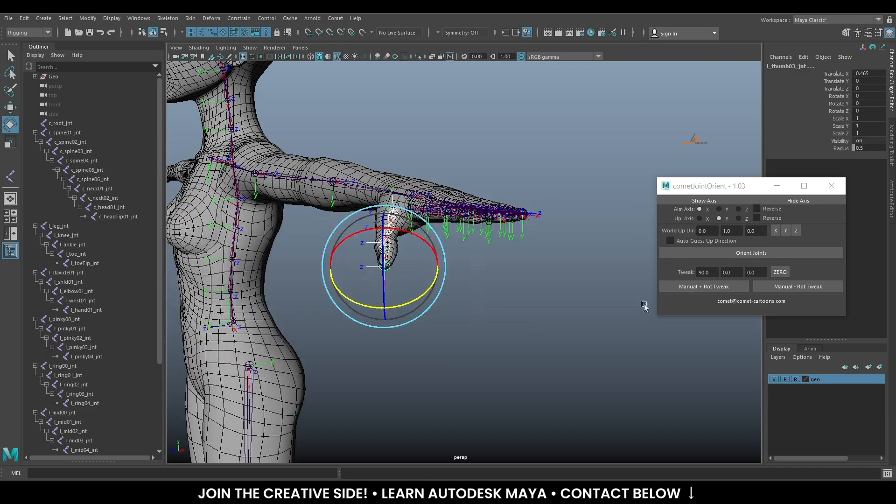
Apply a positive 90-degree X rotation tweak to the left thumb joints, then test-rotate the thumb and undo the rotation
left_click(704, 287)
left_click_drag(514, 291, 500, 303, "alt")
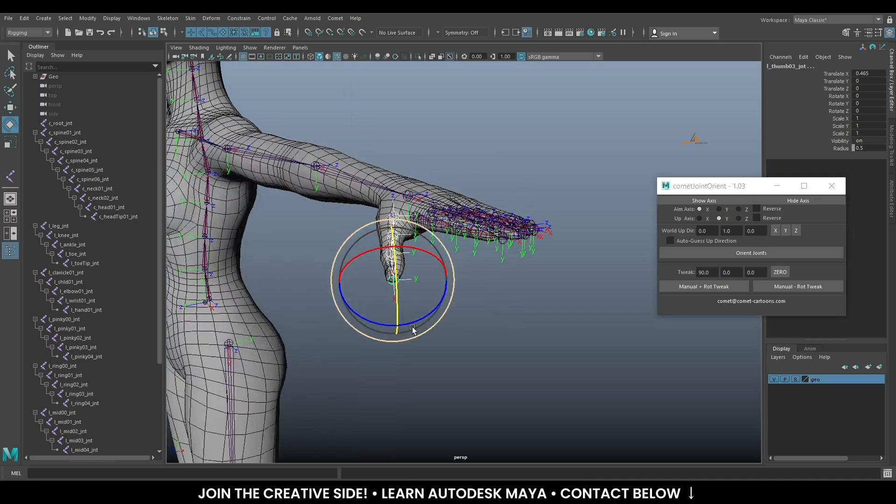
left_click_drag(412, 327, 456, 242)
key("ctrl+z")
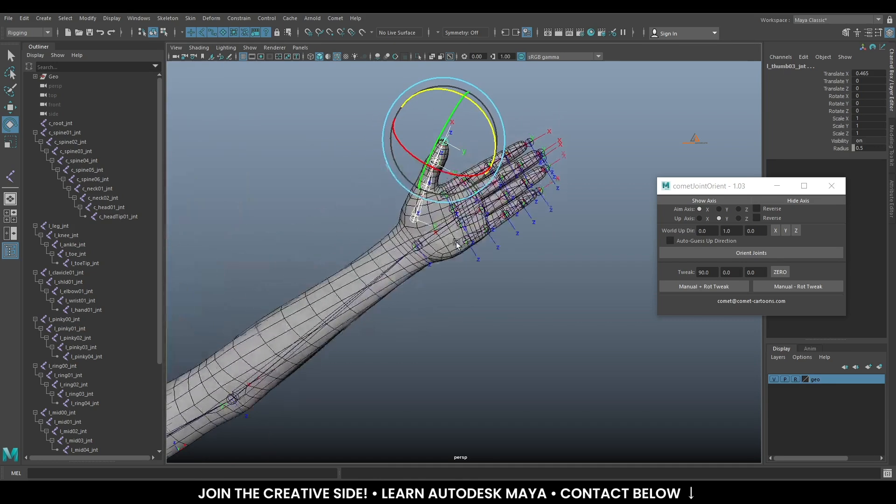
left_click_drag(484, 109, 502, 134)
left_click_drag(553, 246, 501, 312, "alt")
key("ctrl+z")
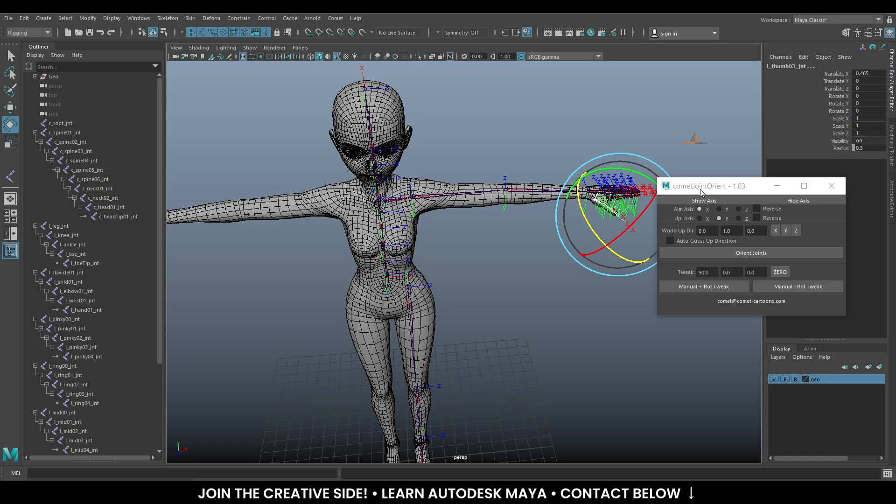
Close the cometJointOrient window
left_click_drag(700, 191, 711, 179)
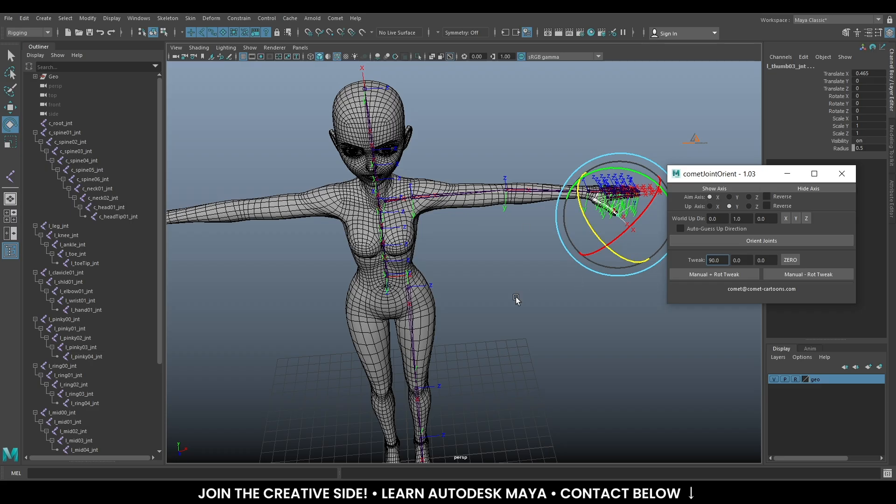
left_click(842, 174)
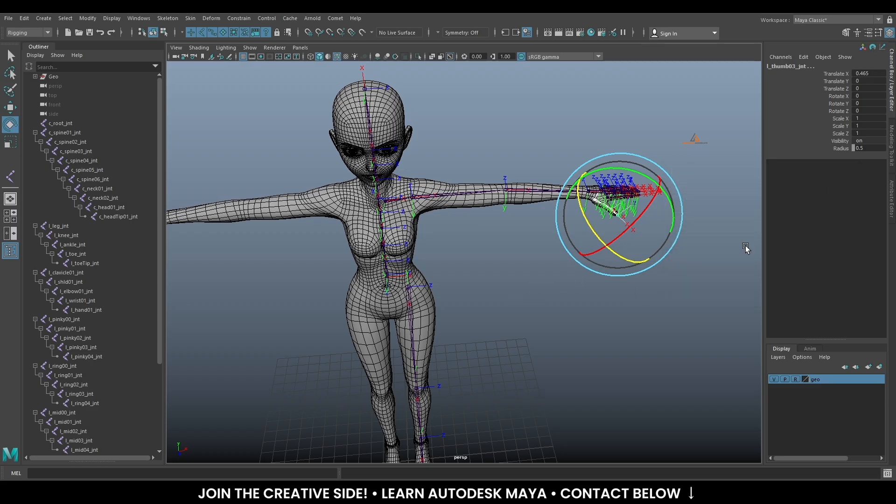
left_click_drag(586, 347, 567, 330, "alt")
scroll(568, 330, "down", 2)
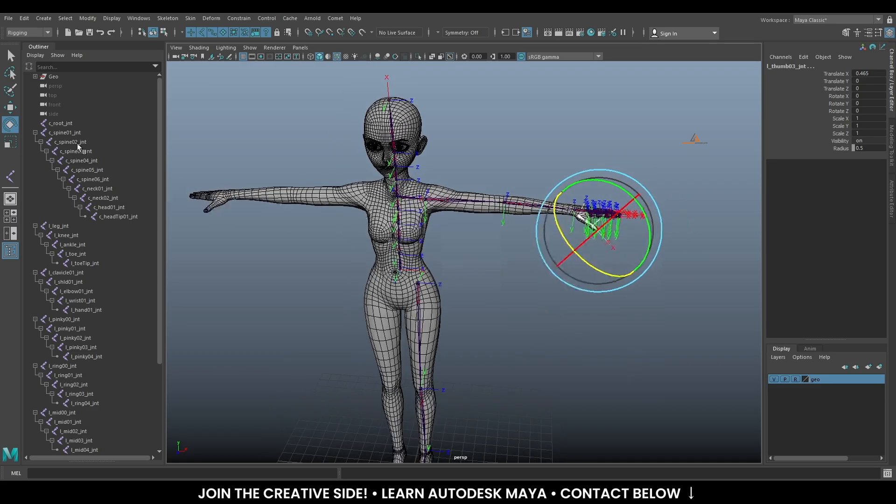
Select all joints from c_root_jnt through l_thumb03_jnt, hide their local axes and deselect them
left_click(69, 124)
scroll(79, 187, "down", 4)
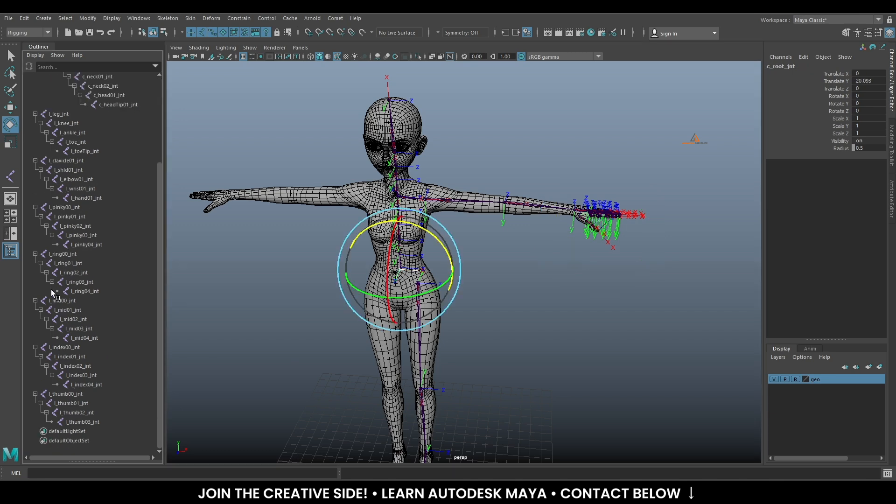
left_click(82, 422, "shift")
scroll(465, 359, "down", 2)
left_click_drag(464, 359, 462, 299, "alt")
scroll(559, 356, "down", 2)
left_click_drag(559, 356, 567, 236, "alt")
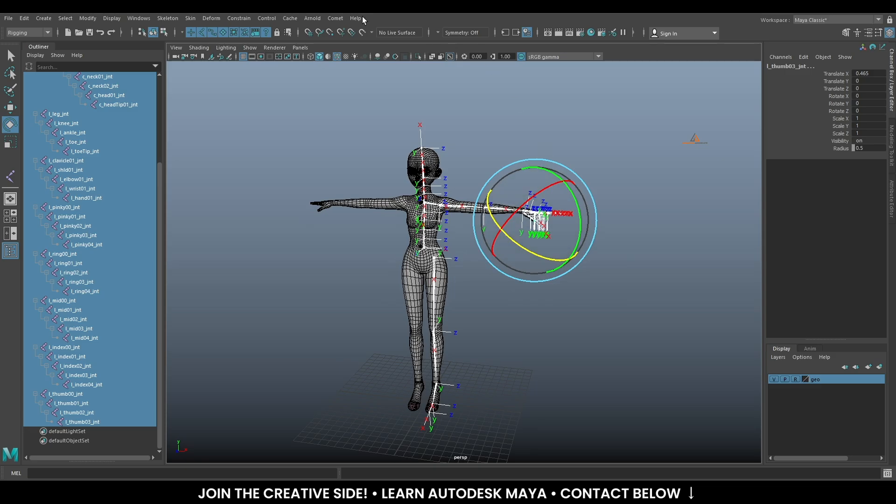
left_click(331, 18)
mouse_move(365, 63)
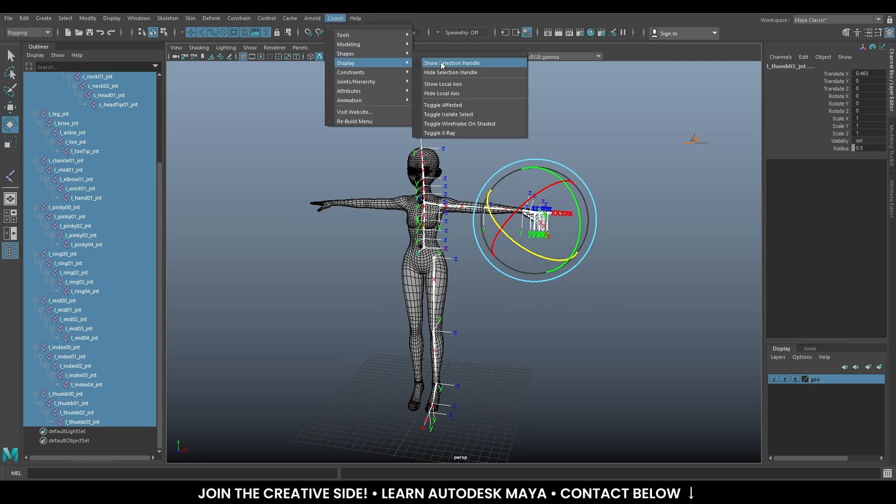
left_click(444, 92)
left_click_drag(672, 326, 650, 290, "alt")
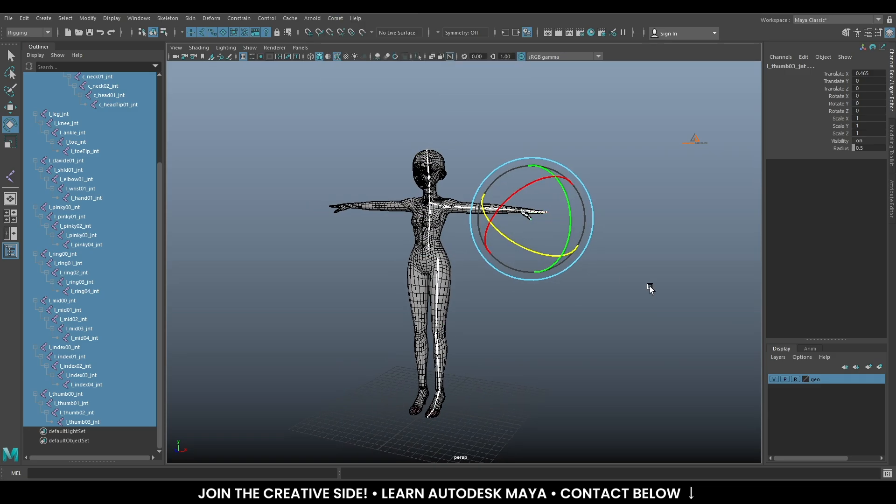
left_click(668, 304)
Hide the geo layer and select l_leg_jnt, l_shld01_jnt and c_spine03_jnt for rotation
left_click(774, 379)
right_click_drag(507, 282, 531, 347, "alt")
left_click_drag(531, 347, 405, 269, "alt")
left_click_drag(553, 306, 578, 304, "alt")
left_click_drag(554, 260, 486, 135, "alt")
left_click(493, 158)
middle_click_drag(540, 258, 542, 284, "alt")
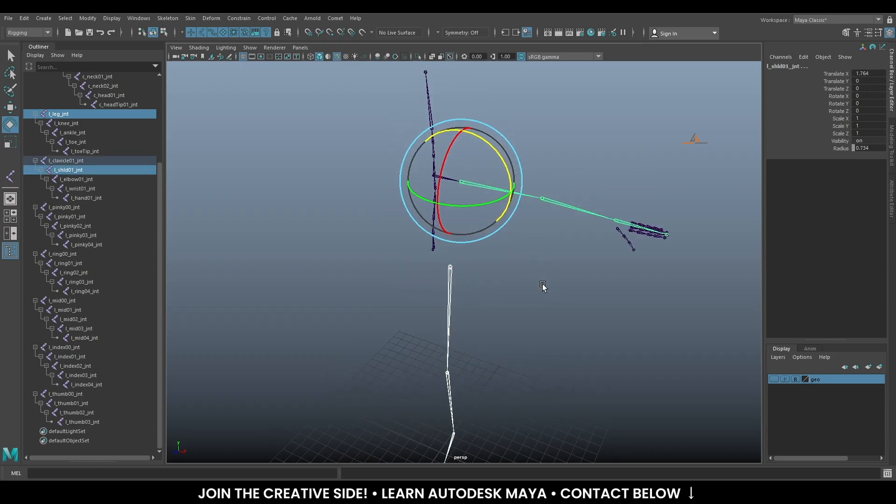
key("q")
left_click(434, 209)
left_click_drag(560, 297, 581, 300, "alt")
key("e")
left_click_drag(616, 378, 751, 185, "alt")
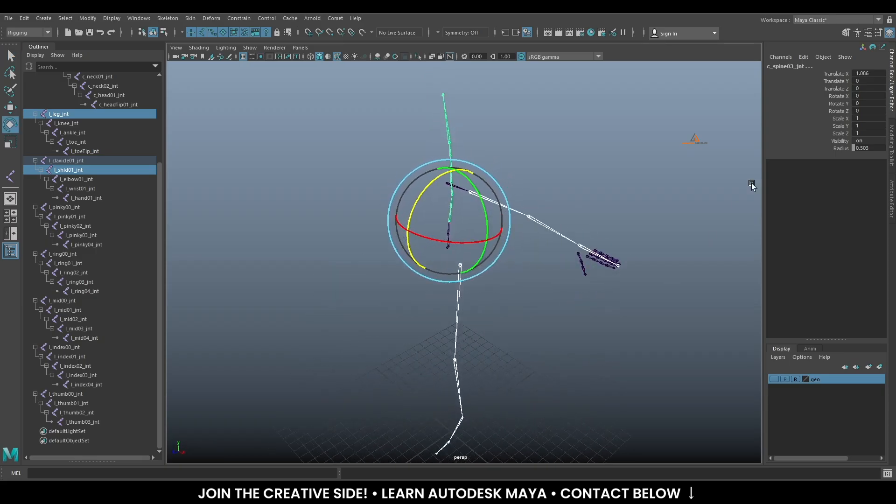
Test-rotate the selected leg, shoulder and spine joints together on Z, then undo the rotation and deselect them
left_click(838, 110)
left_click_drag(642, 262, 629, 258, "alt")
middle_click_drag(541, 367, 602, 366)
left_click_drag(602, 366, 472, 306, "alt")
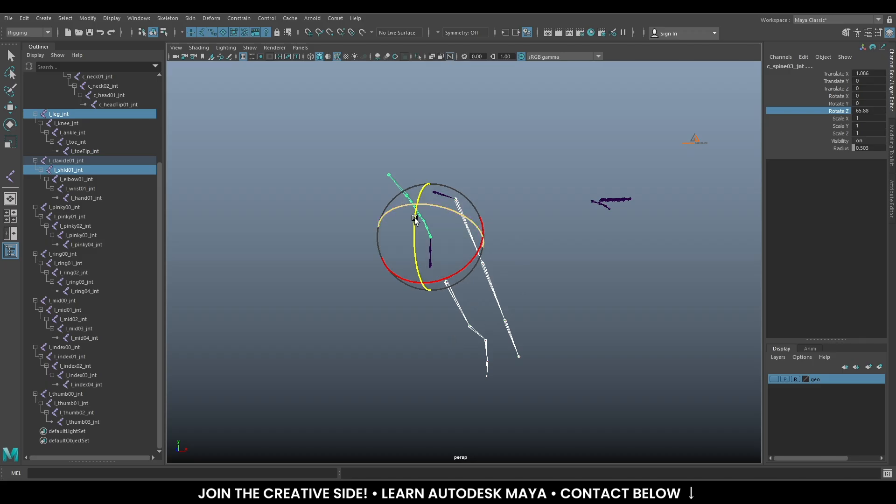
middle_click_drag(586, 325, 571, 315)
key("ctrl+z")
key("ctrl+z")
key("ctrl+z")
key("ctrl+z")
key("ctrl+z")
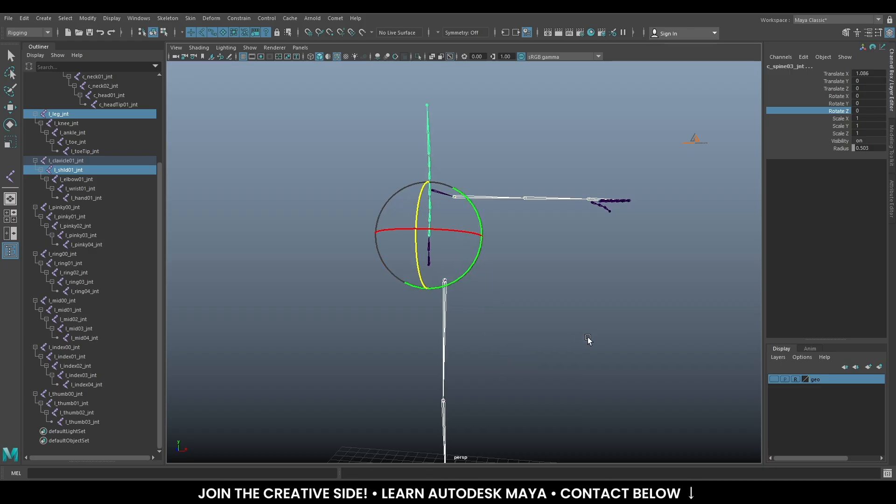
left_click(593, 322)
Parent the left thumb, index, middle, ring and pinky base joints to l_wrist01_jnt
left_click_drag(597, 304, 621, 276, "alt")
middle_click_drag(618, 168, 469, 242, "alt")
right_click_drag(469, 242, 503, 352, "alt")
left_click_drag(520, 313, 599, 365, "alt")
left_click(561, 353)
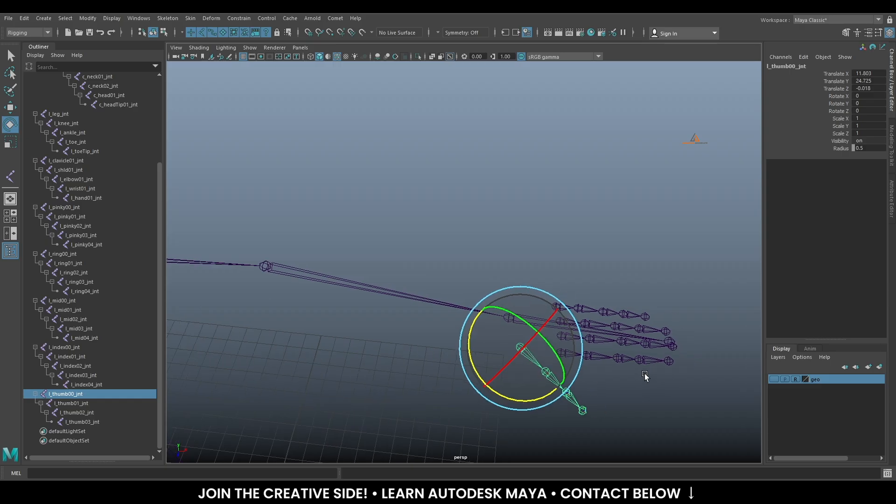
key("q")
left_click(561, 352, "shift")
left_click(562, 336, "shift")
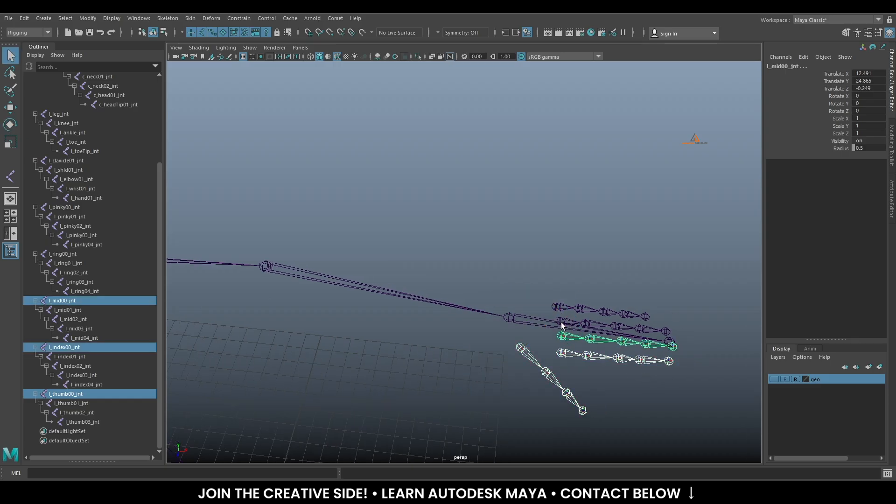
left_click(560, 322, "shift")
left_click(556, 307, "shift")
left_click(511, 318, "shift")
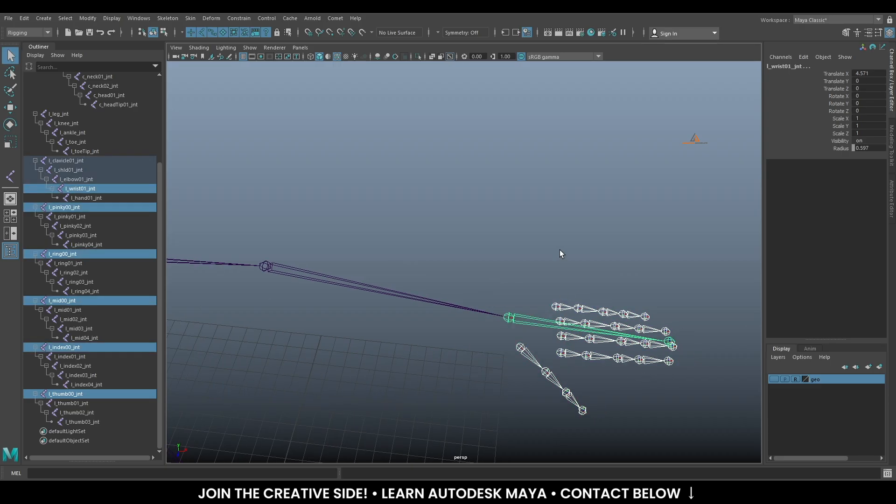
key("p")
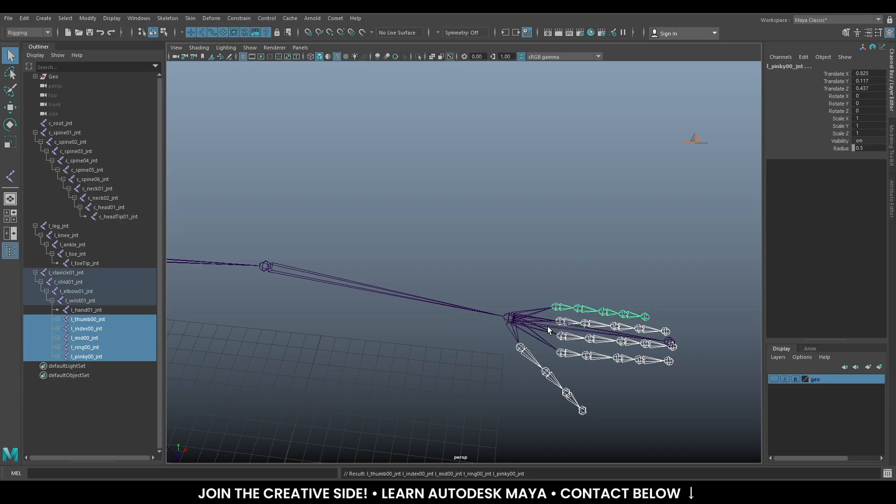
Parent l_clavicle01_jnt to c_spine06_jnt to attach the left arm to the spine
middle_click_drag(548, 326, 607, 347, "alt")
left_click_drag(608, 347, 508, 285, "alt")
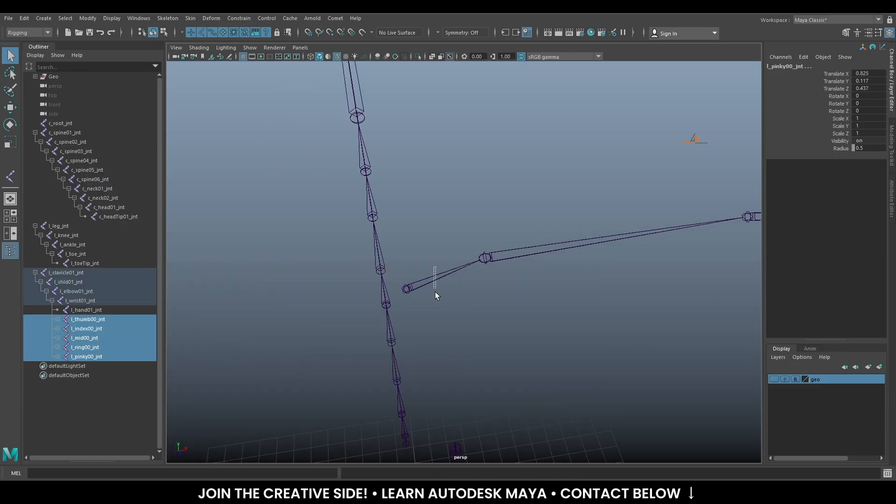
left_click_drag(435, 292, 434, 293)
left_click_drag(435, 293, 426, 313, "alt")
left_click(417, 279, "shift")
left_click_drag(507, 331, 503, 318, "alt")
key("ctrl+z")
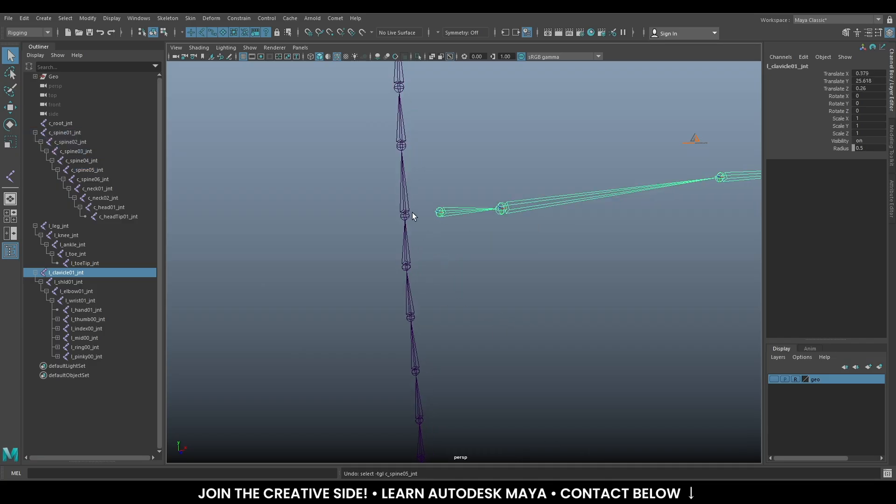
left_click(407, 213, "shift")
left_click_drag(492, 276, 561, 301, "alt")
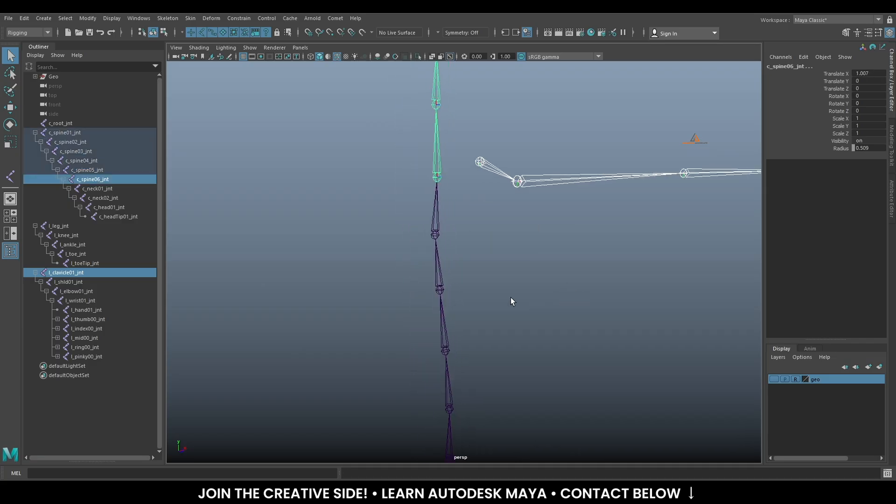
key("p")
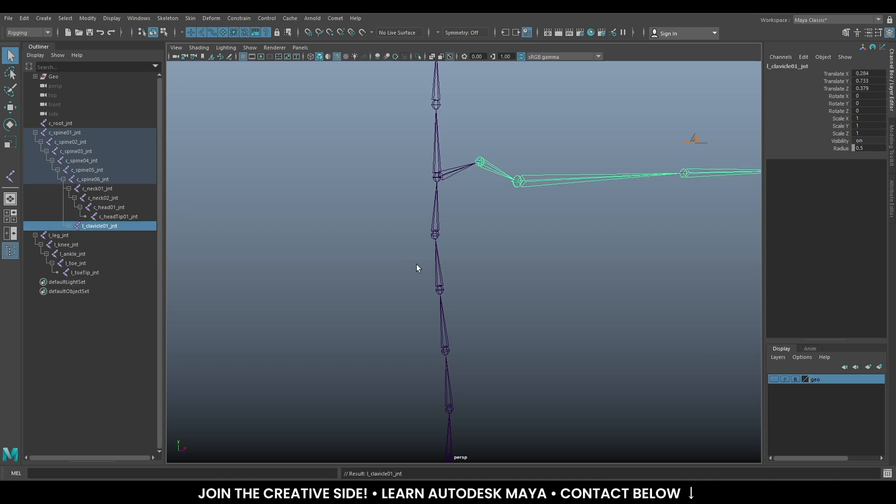
Parent l_leg_jnt to c_root_jnt
left_click_drag(408, 302, 478, 388, "alt")
left_click(471, 388)
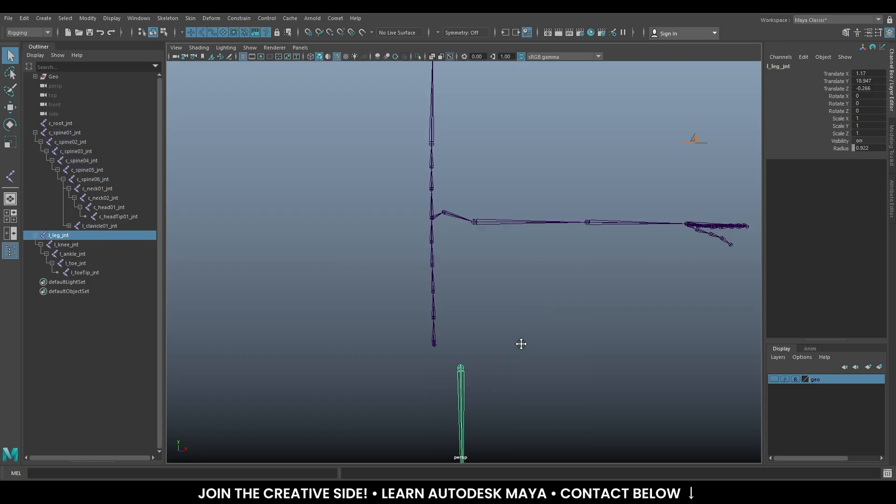
left_click_drag(520, 344, 538, 391, "alt")
left_click(416, 284, "shift")
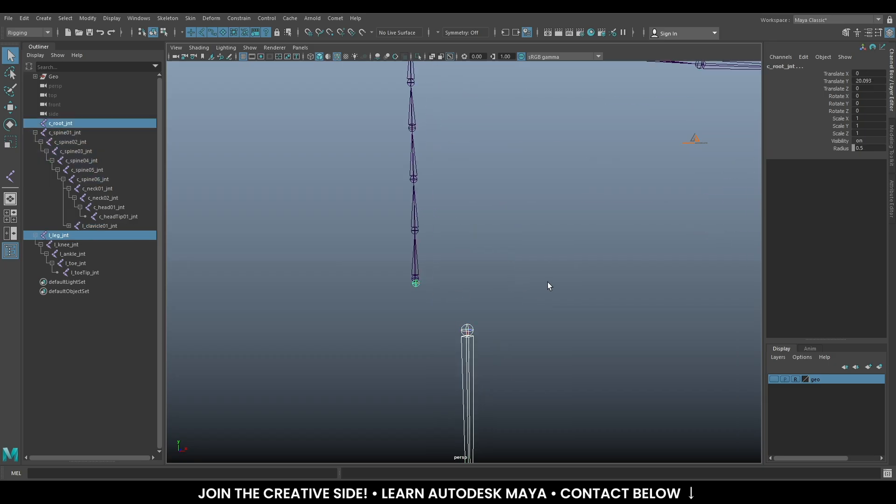
key("p")
Parent c_spine01_jnt to c_root_jnt so the spine chain joins the root
left_click(415, 282)
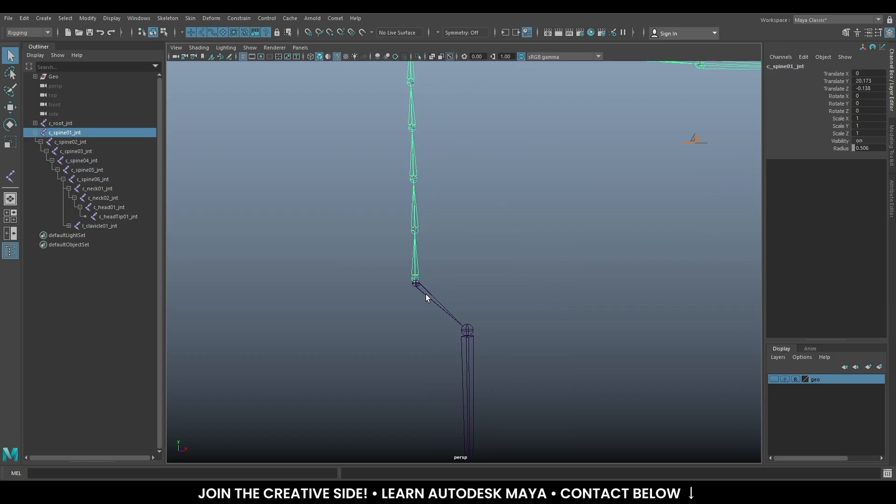
left_click(425, 294, "shift")
key("p")
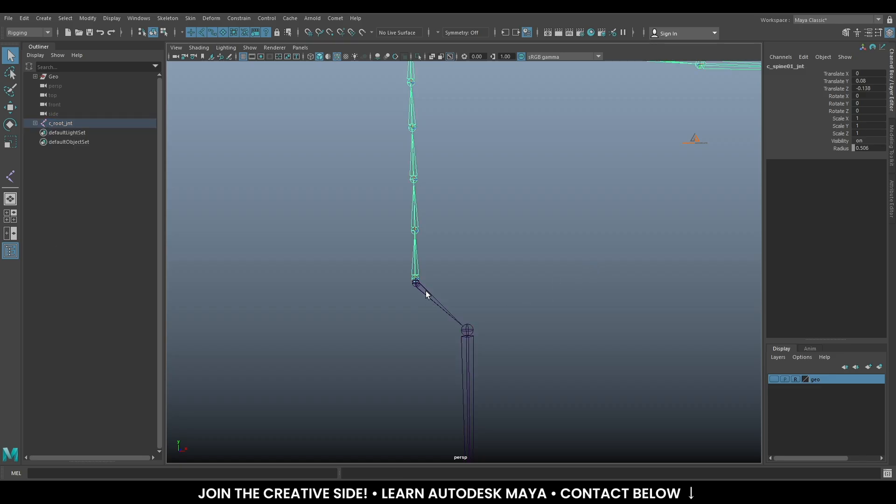
left_click(426, 292)
Select l_clavicle01_jnt, open the Mirror Joints options and reset them to default settings
scroll(570, 358, "down", 6)
left_click_drag(495, 303, 548, 292, "alt")
left_click(492, 333)
left_click_drag(491, 333, 485, 249, "alt")
left_click(466, 184)
left_click(483, 183)
left_click_drag(582, 273, 406, 182, "alt")
left_click(174, 18)
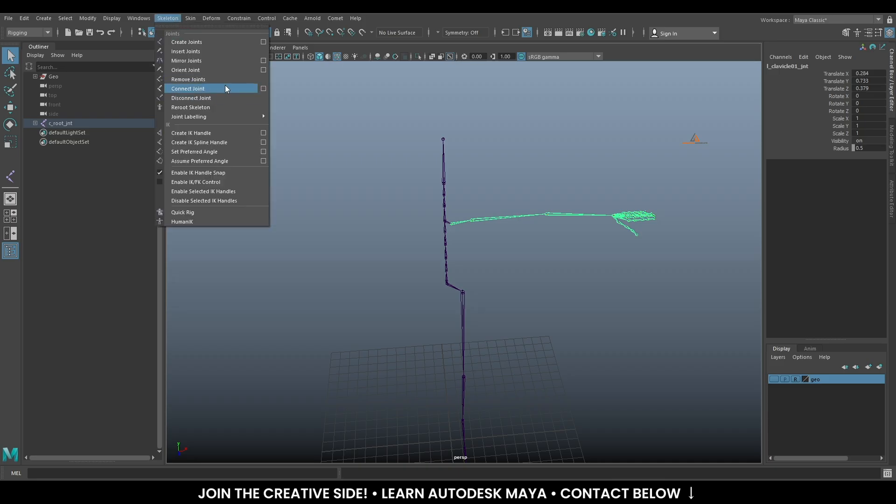
left_click(262, 61)
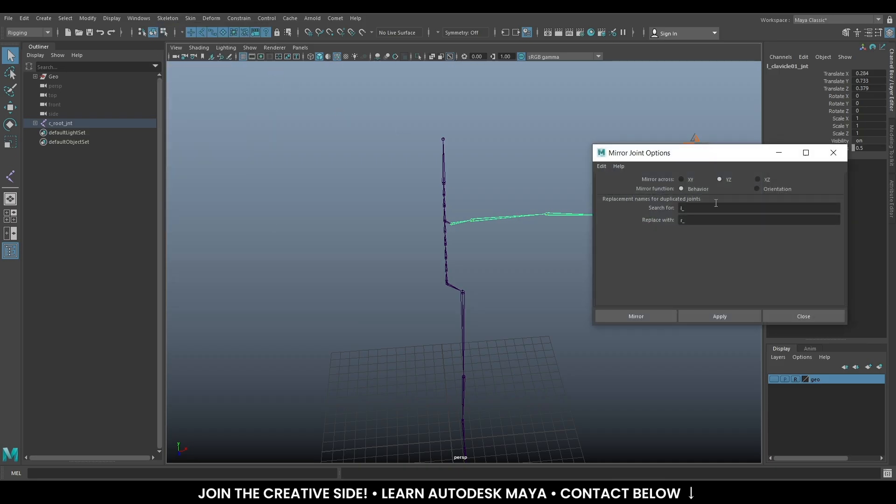
left_click(602, 168)
left_click(609, 177)
left_click(602, 168)
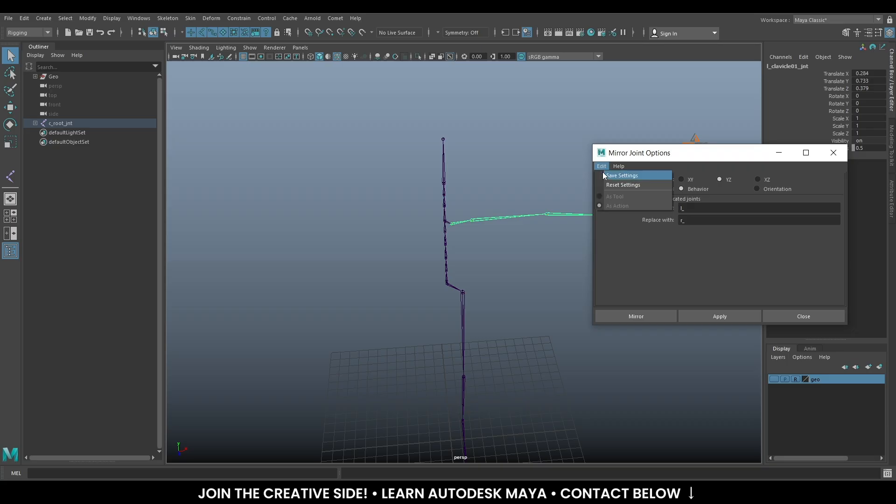
left_click(610, 184)
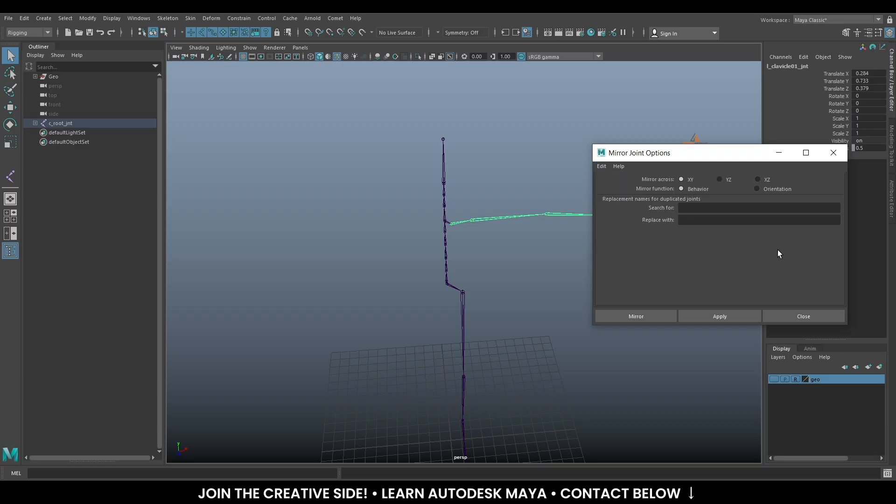
Check the skeleton in the front view and set the joint mirroring to the YZ plane with the Behavior function
left_click_drag(360, 322, 357, 365, "alt")
key("space")
key("space")
right_click_drag(382, 388, 397, 284, "alt")
middle_click_drag(220, 268, 381, 230, "alt")
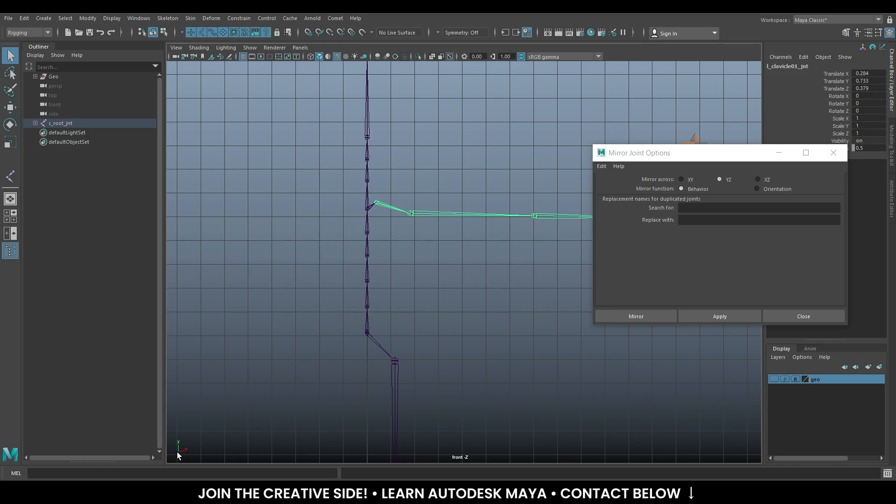
right_click_drag(394, 293, 470, 367, "alt")
left_click(696, 188)
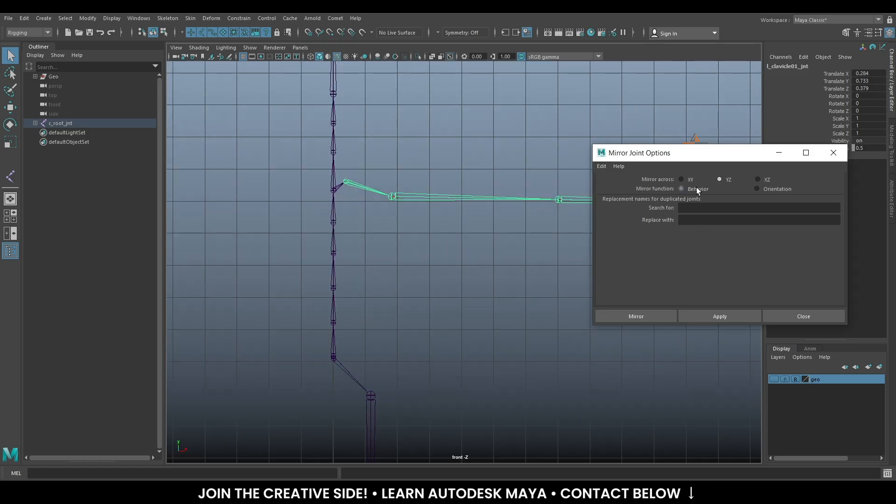
Set the name replacement from l_ to r_ and mirror the left clavicle and arm hierarchy to the right side
left_click(705, 209)
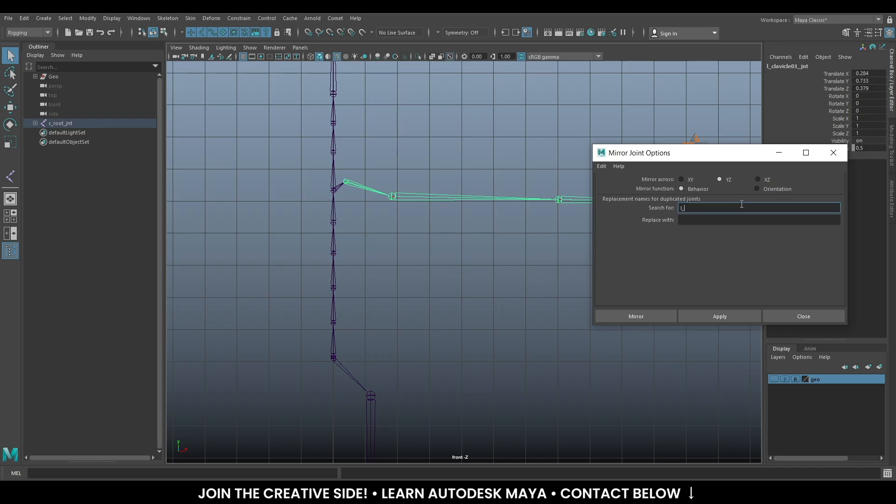
left_click(718, 220)
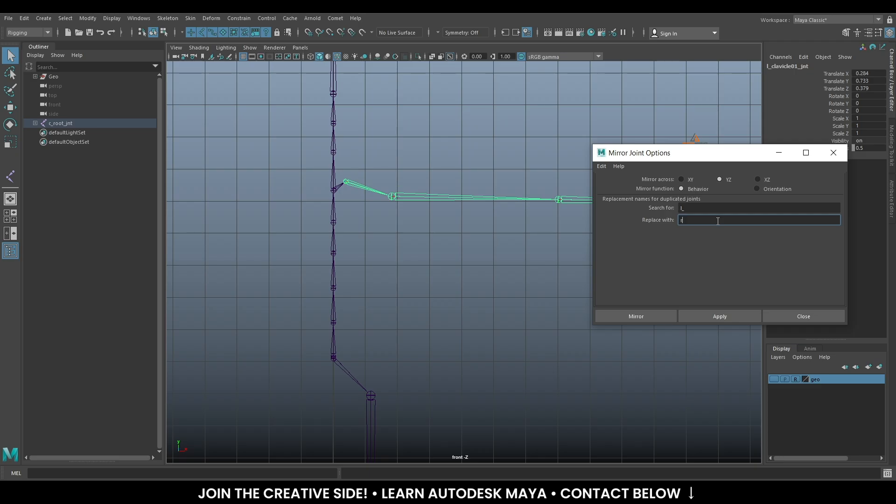
left_click(709, 313)
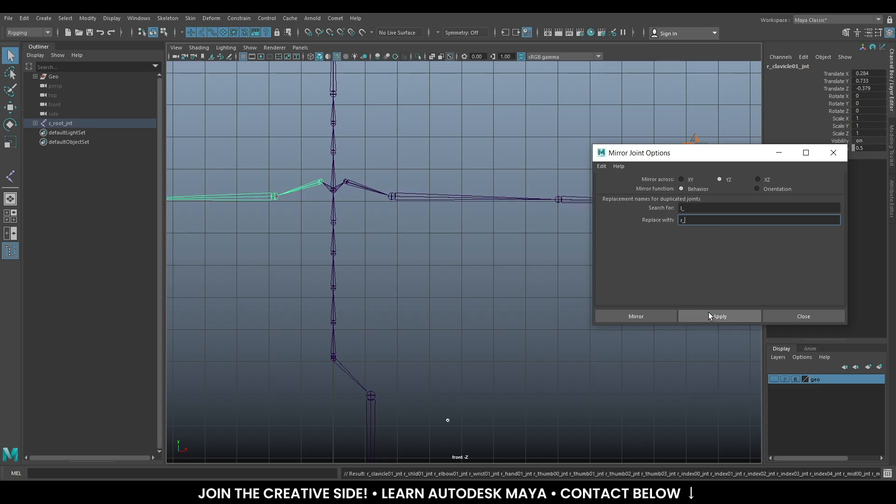
Mirror the left leg joint chain to the right side across YZ with the Behavior function and l_ to r_ renaming
scroll(462, 289, "down", 2)
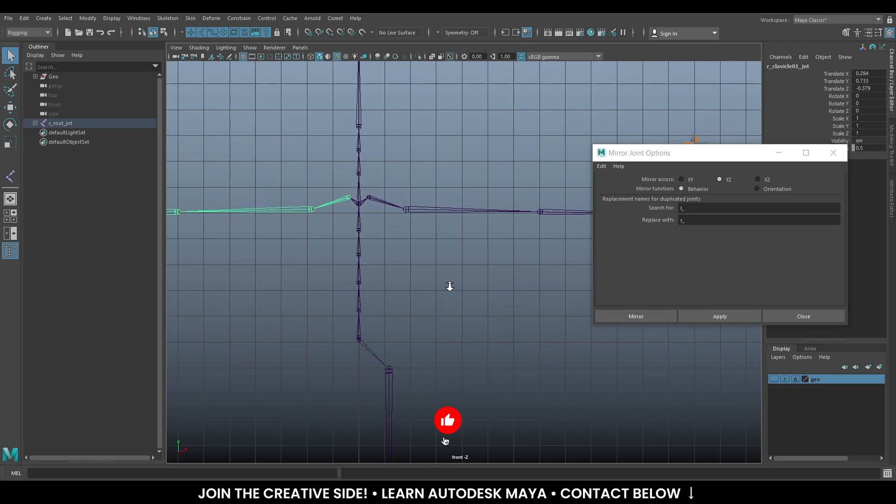
left_click(393, 393)
left_click(728, 317)
scroll(472, 266, "down", 1)
key("space")
key("space")
left_click_drag(503, 192, 455, 204, "alt")
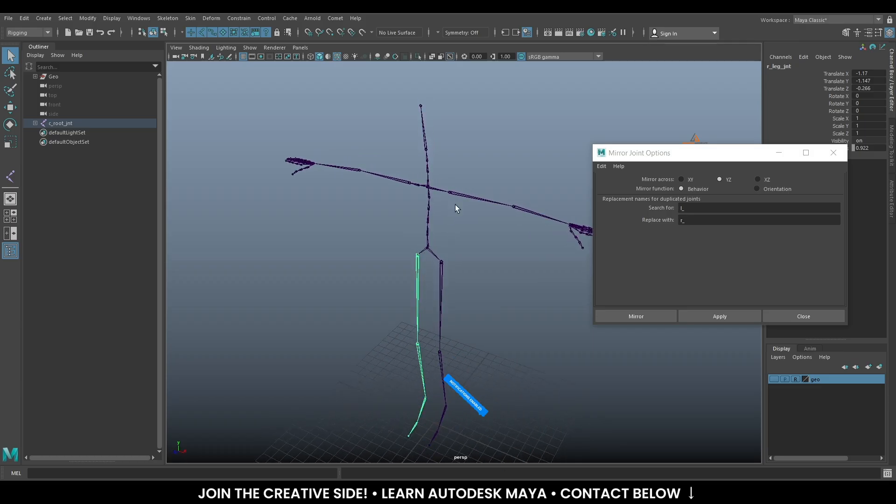
left_click(771, 155)
Test the Behavior mirroring by rotating both shoulder joints together, and undo the rotation
left_click_drag(522, 223, 502, 237, "alt")
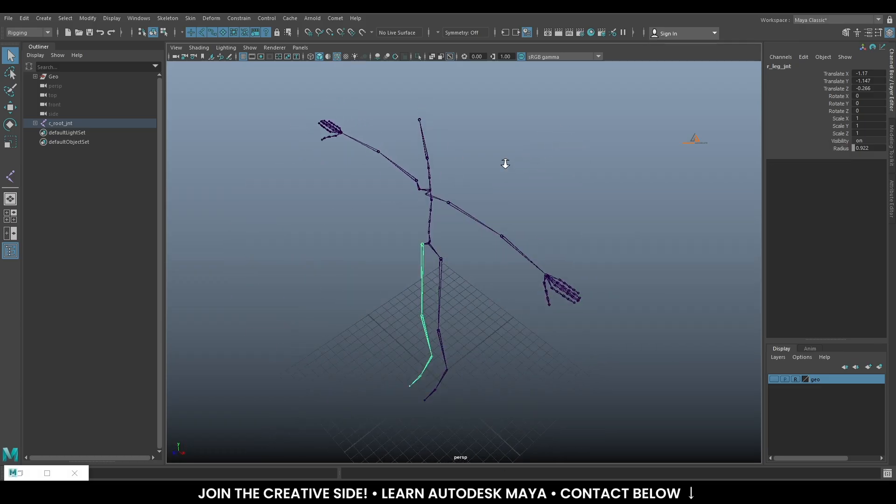
right_click_drag(506, 163, 510, 243, "alt")
left_click_drag(510, 243, 539, 216, "alt")
left_click_drag(480, 297, 505, 283, "alt")
left_click_drag(516, 166, 466, 206)
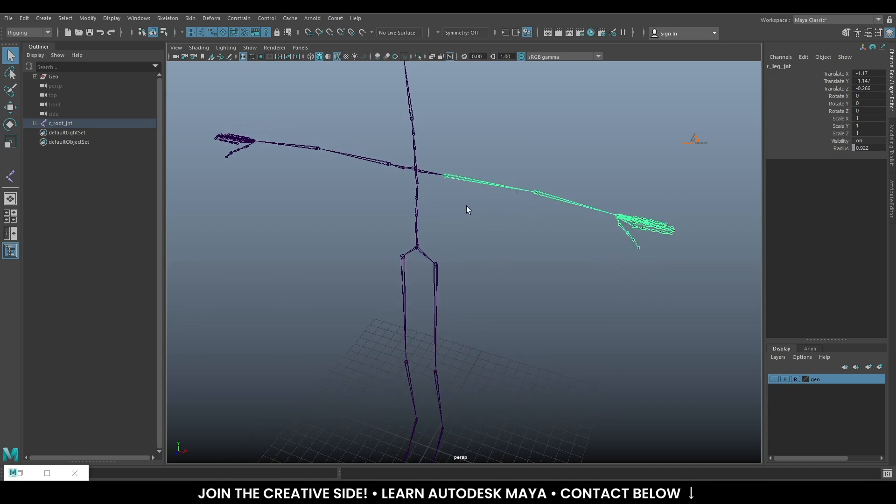
left_click(370, 161, "shift")
key("e")
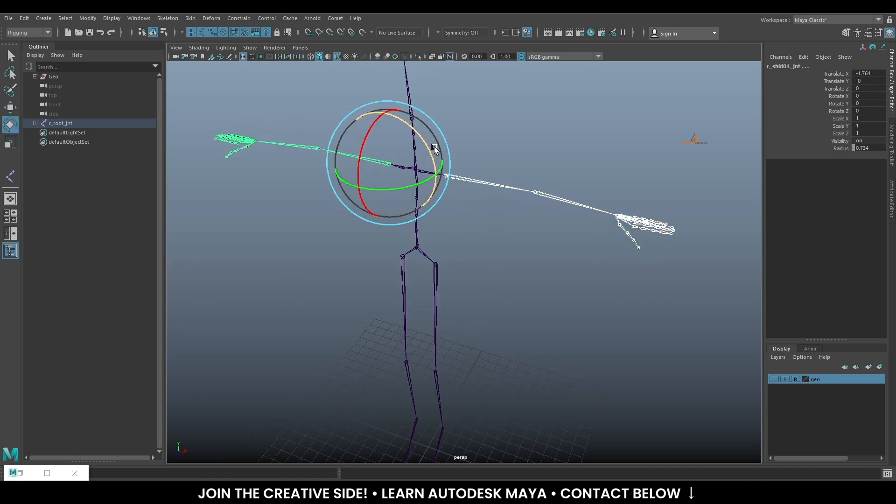
left_click_drag(426, 140, 411, 122)
key("ctrl+z")
key("shift+z")
key("ctrl+z")
left_click(583, 162)
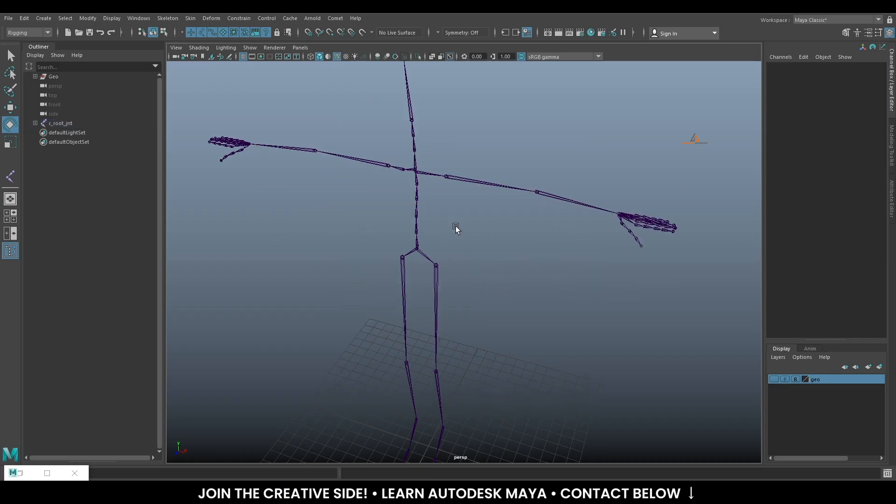
Delete the mirrored r_clavicle01_jnt together with its right arm hierarchy
left_click_drag(456, 229, 415, 222, "alt")
scroll(416, 222, "up", 3)
left_click(379, 179)
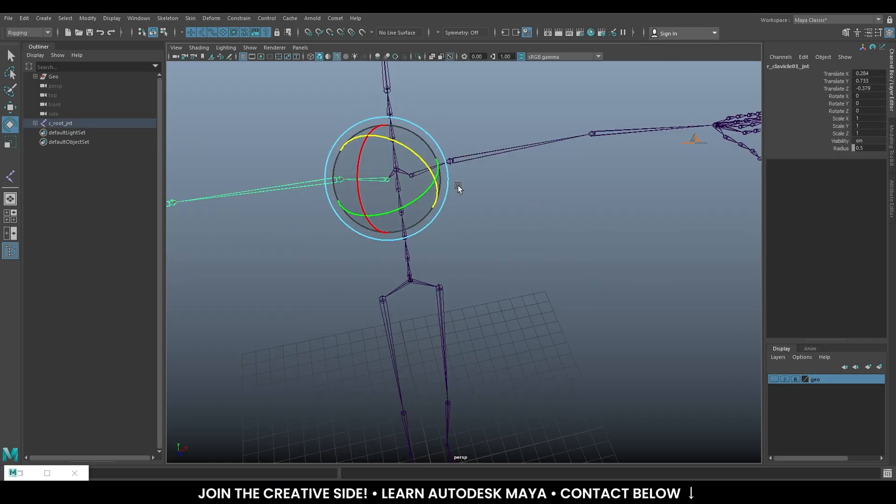
left_click(577, 233)
Set the mirror function to Orientation and mirror the l_clavicle01_jnt hierarchy across YZ to the right side
left_click(27, 477)
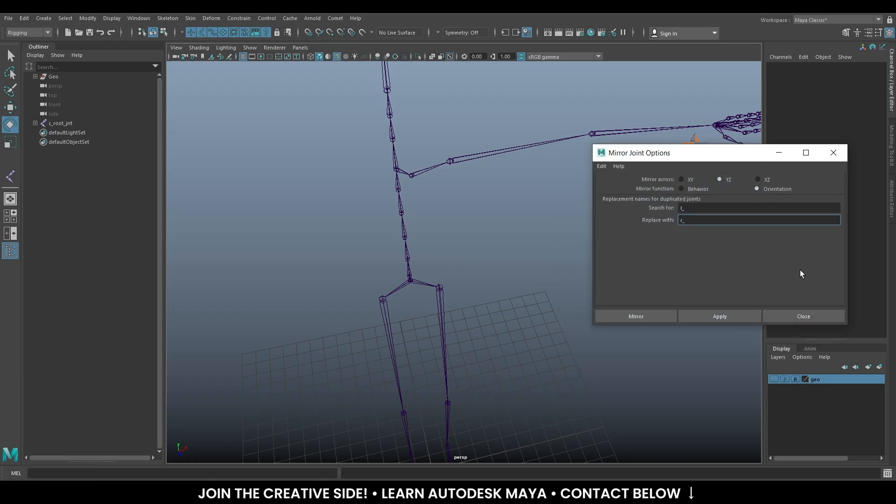
left_click(724, 319)
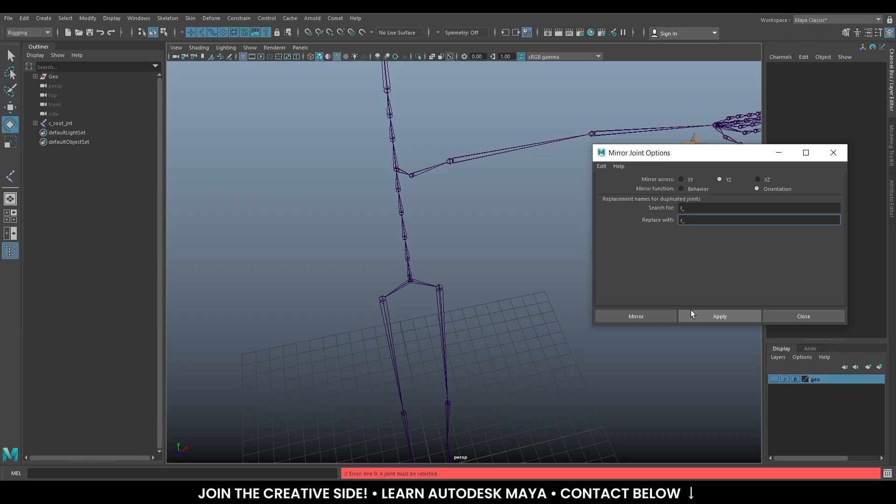
left_click_drag(418, 156, 432, 179)
left_click(717, 316)
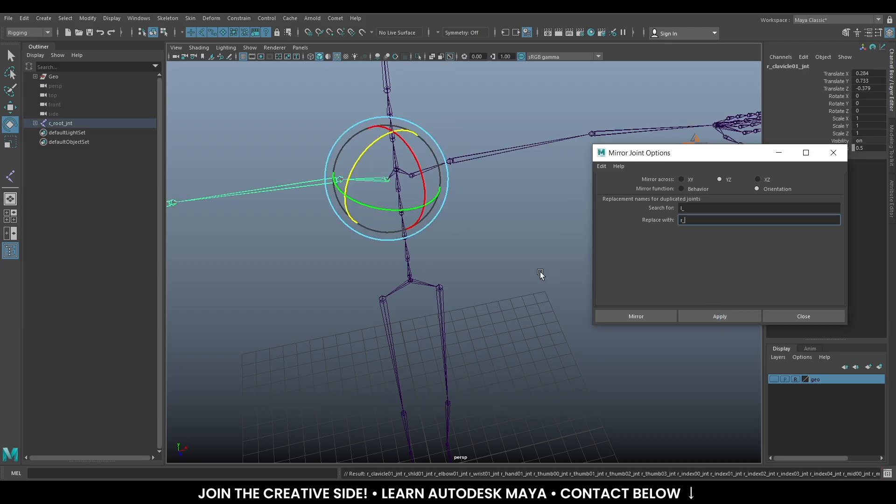
Test the Orientation mirroring by rotating the left and right shoulder joints together, and undo the rotation
left_click_drag(538, 270, 523, 256, "alt")
key("q")
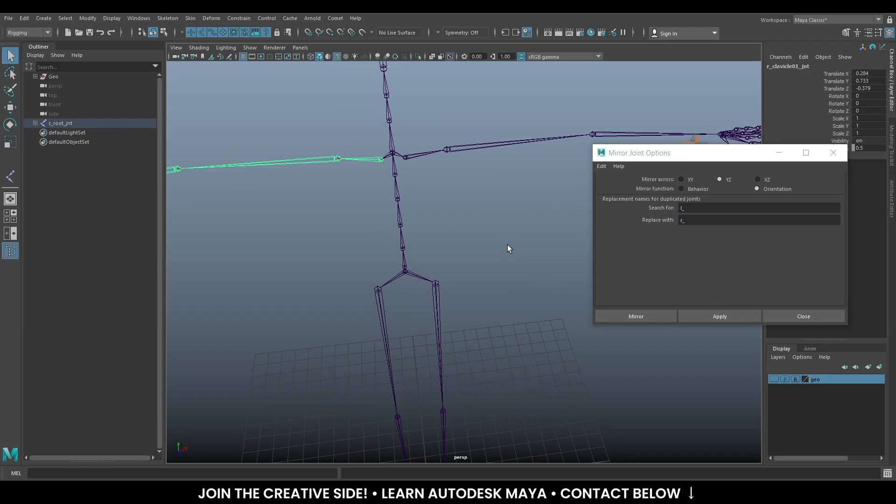
left_click(496, 141)
left_click(294, 163, "shift")
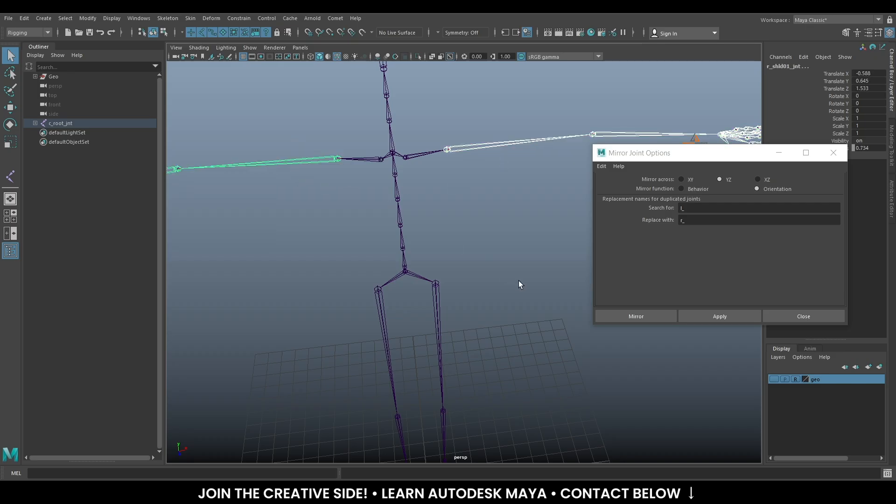
right_click_drag(519, 281, 511, 248, "alt")
key("e")
left_click_drag(374, 125, 421, 207)
key("ctrl+z")
Delete the right clavicle and arm chain made with the Orientation function
left_click(519, 242)
left_click(390, 173)
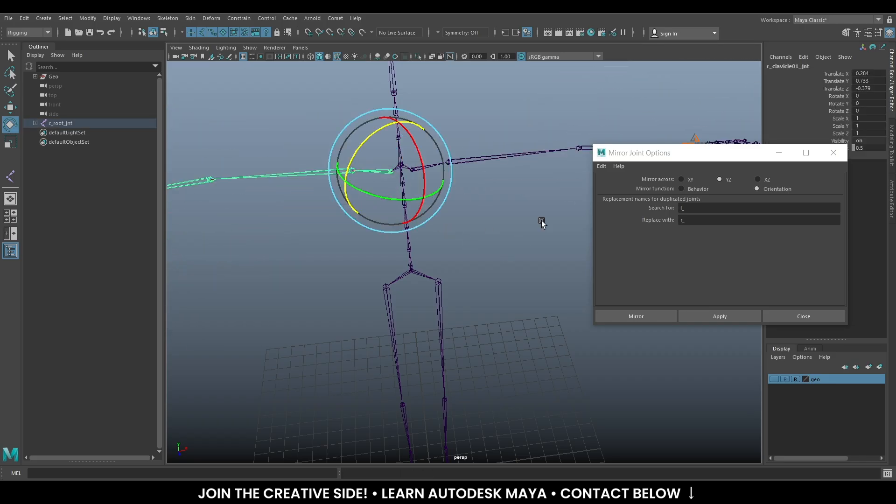
left_click(574, 241)
Set the mirror function back to Behavior and mirror the l_clavicle01_jnt hierarchy across YZ, replacing l_ with r_
left_click(698, 188)
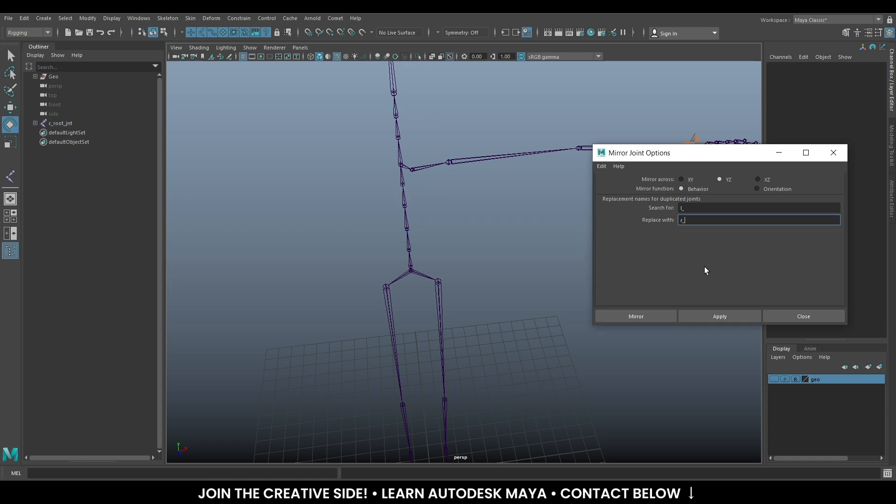
left_click_drag(393, 248, 410, 257, "alt")
left_click(444, 176)
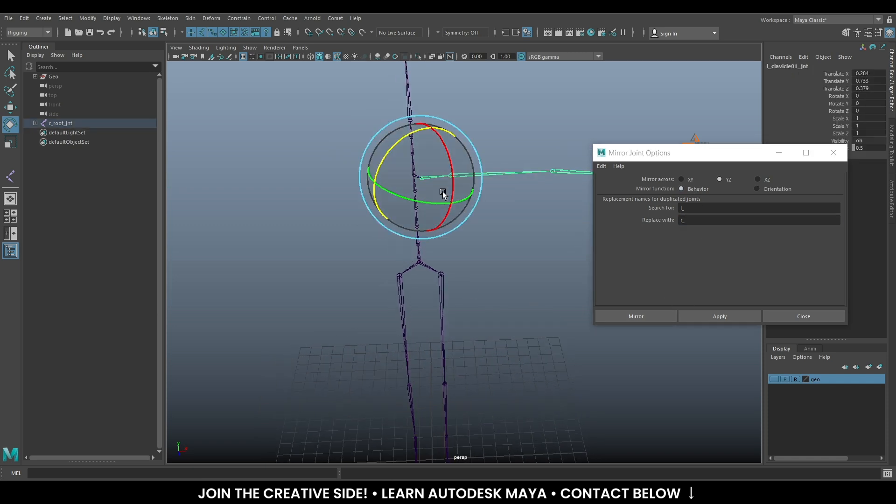
left_click(654, 316)
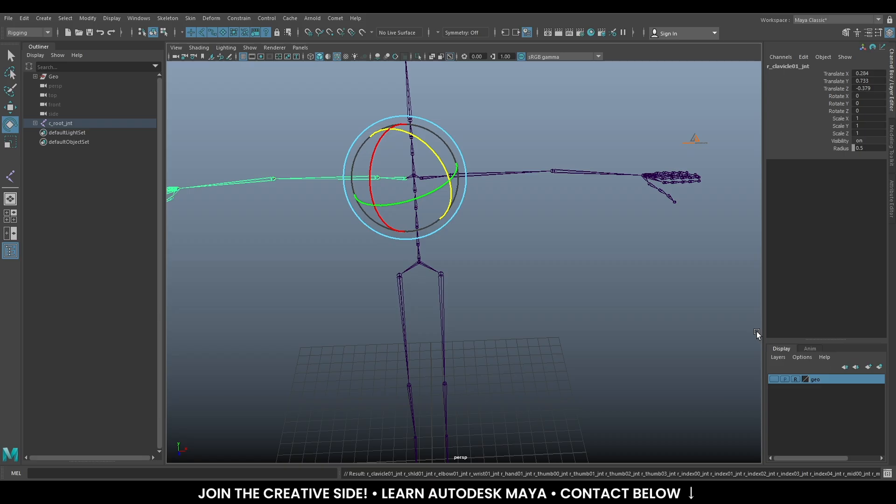
Make the geo layer visible and check how the finished skeleton fits inside the character mesh
scroll(574, 304, "down", 3)
left_click_drag(554, 262, 522, 298, "alt")
left_click(612, 335)
left_click_drag(611, 335, 589, 306, "alt")
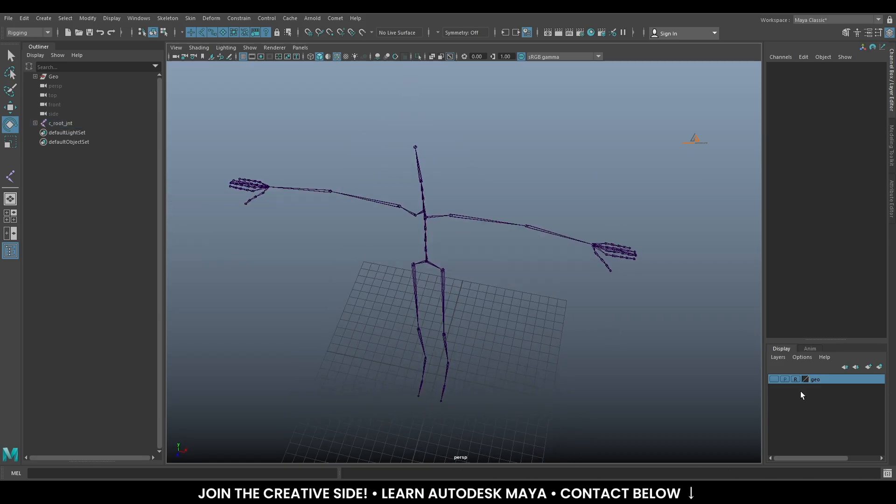
left_click(774, 379)
left_click_drag(610, 354, 588, 316, "alt")
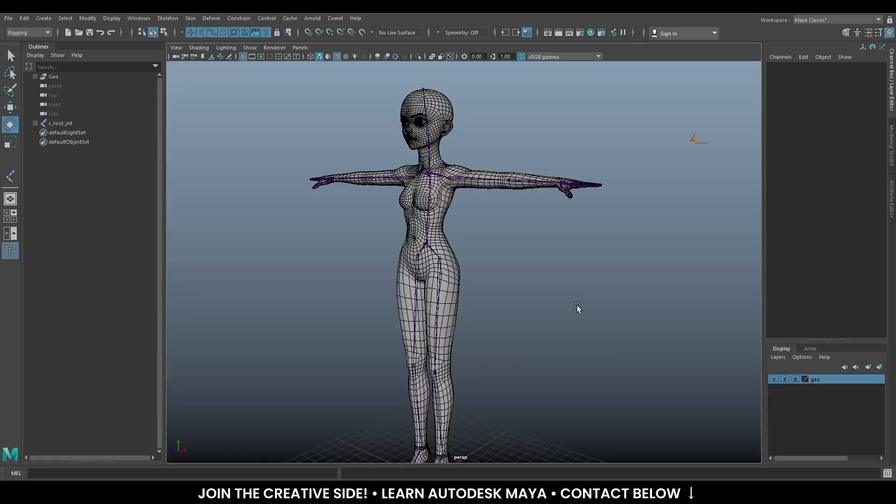
scroll(506, 306, "down", 2)
middle_click_drag(506, 305, 521, 259, "alt")
scroll(598, 310, "down", 2)
left_click_drag(598, 312, 511, 313, "alt")
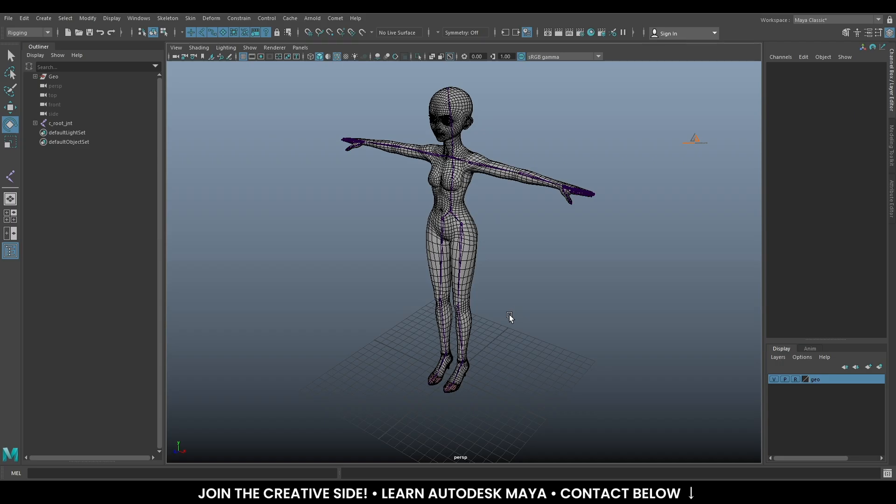